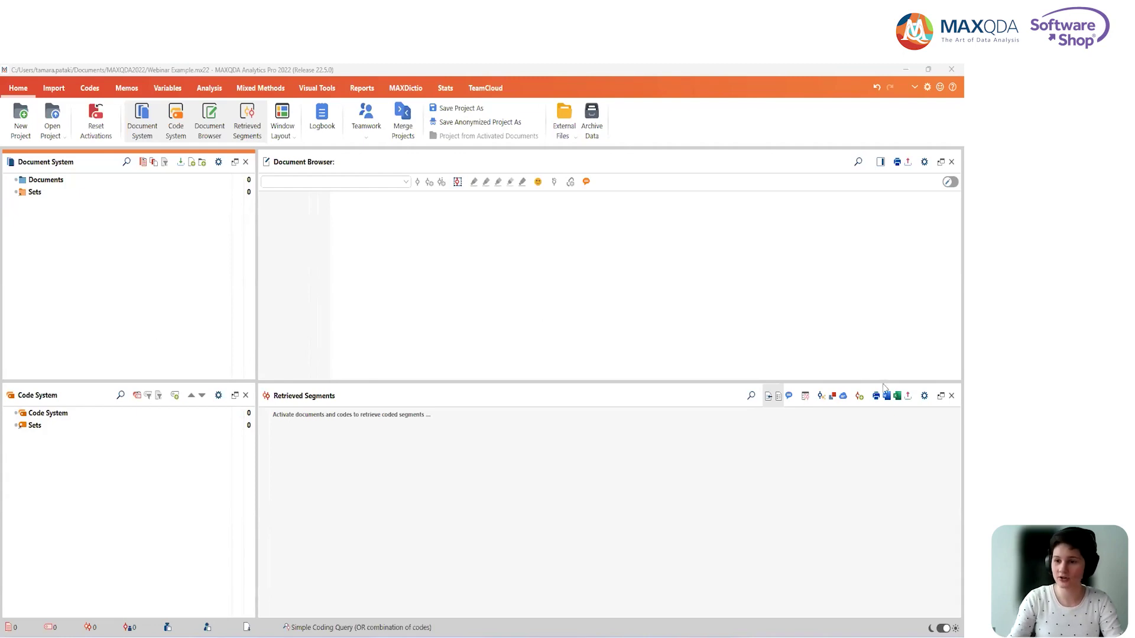
Hide the Retrieved Segments window and import all selected Word files from the Interviews folder in File Explorer into the project's Documents
left_click(950, 396)
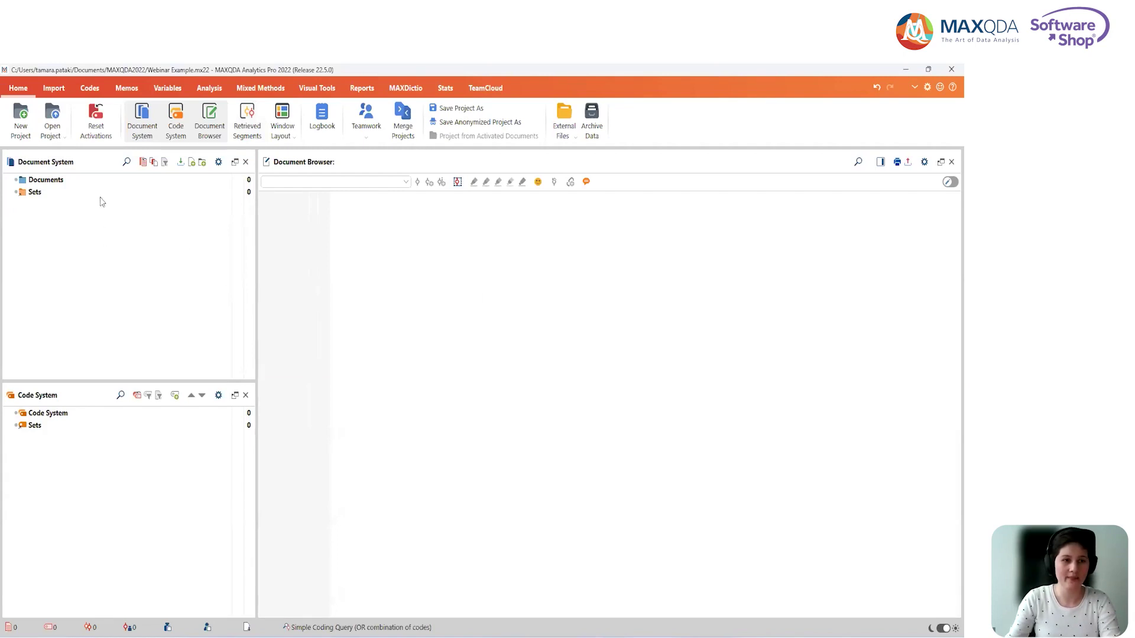
left_click(59, 92)
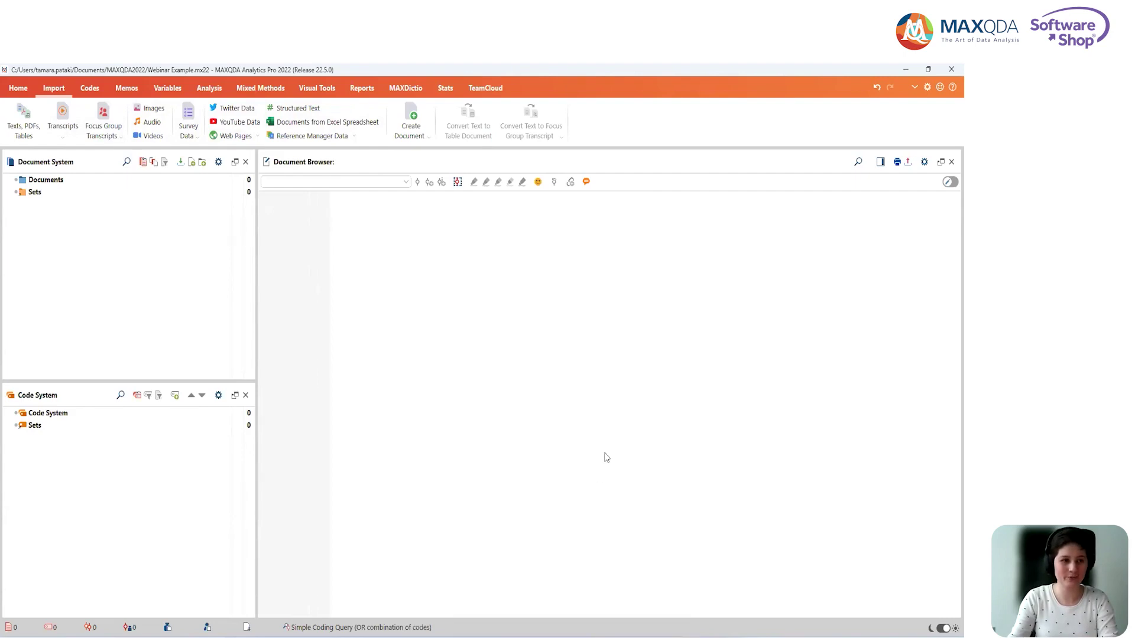
key("alt+Tab")
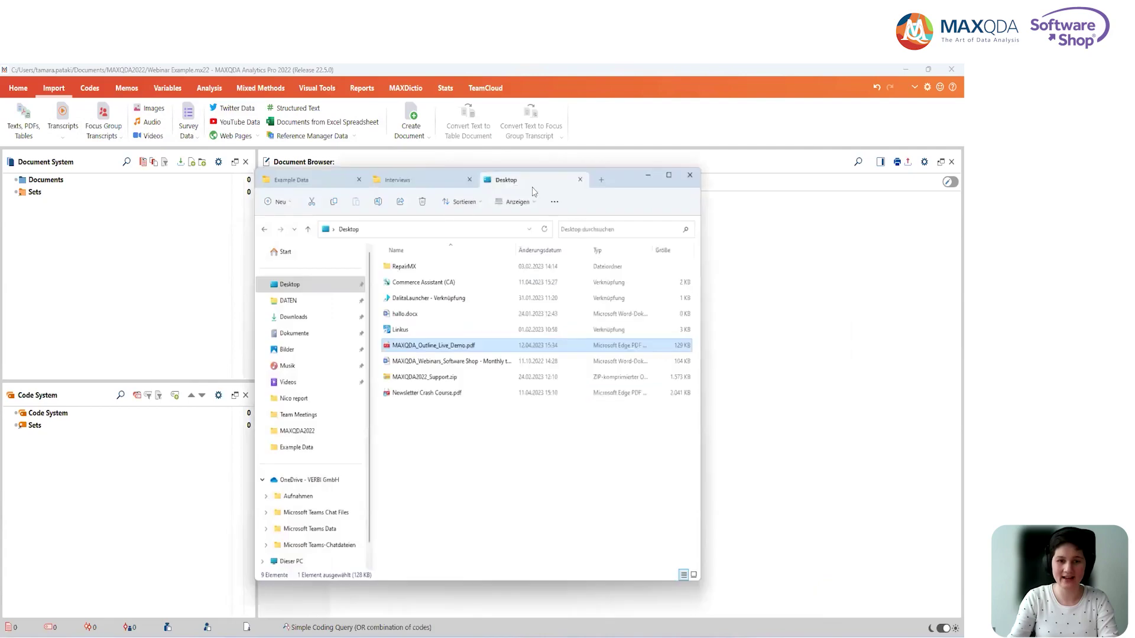
left_click(310, 140)
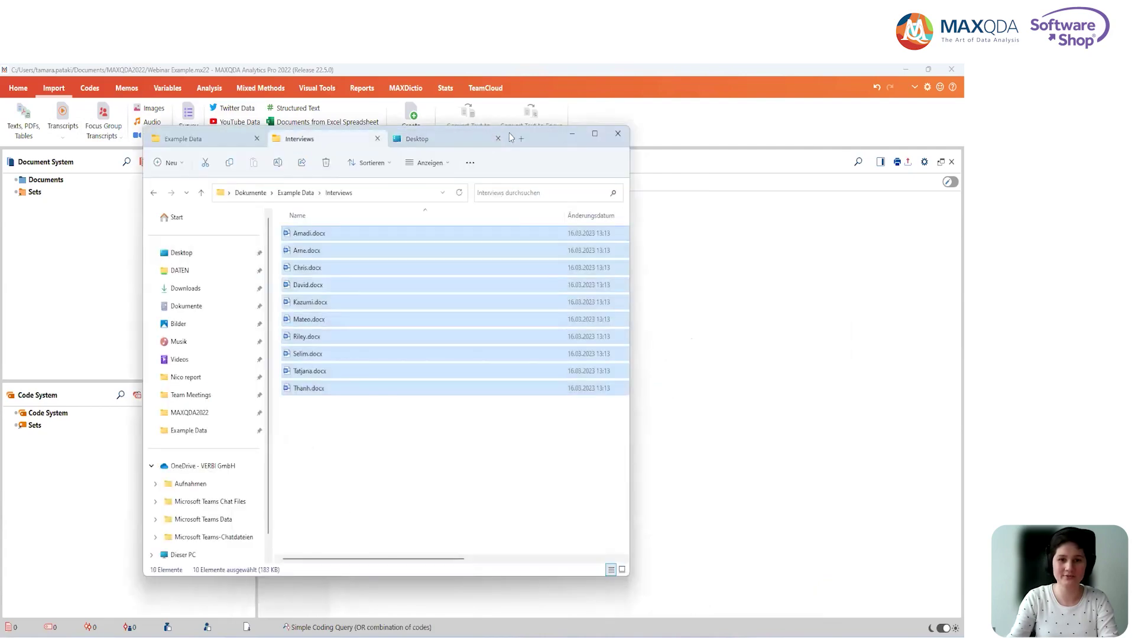
left_click_drag(548, 136, 820, 162)
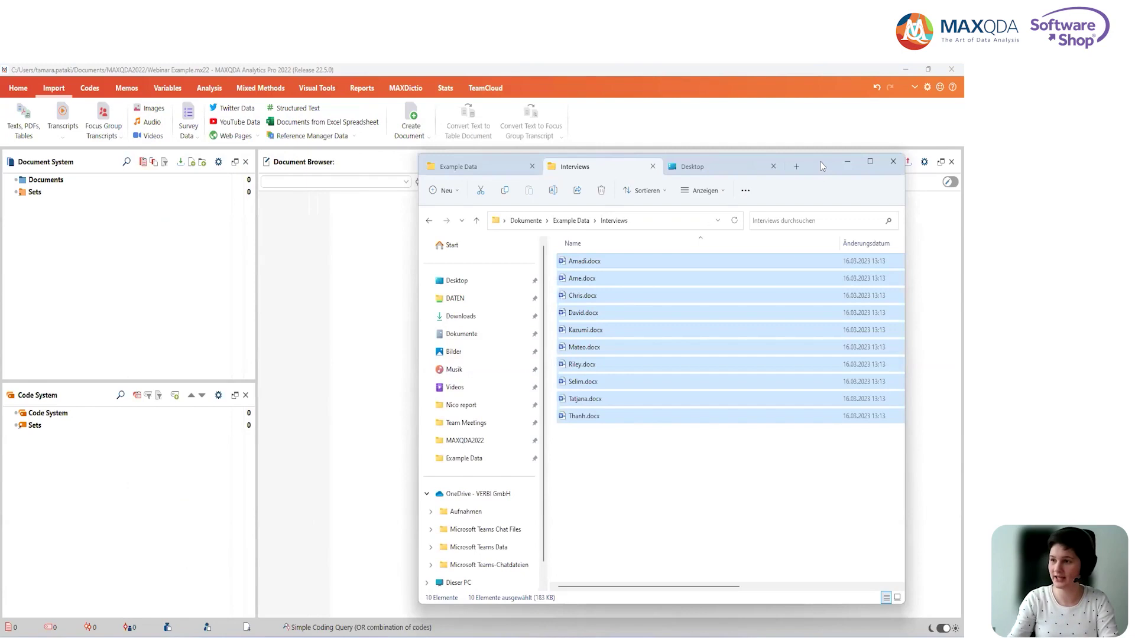
left_click_drag(609, 262, 50, 181)
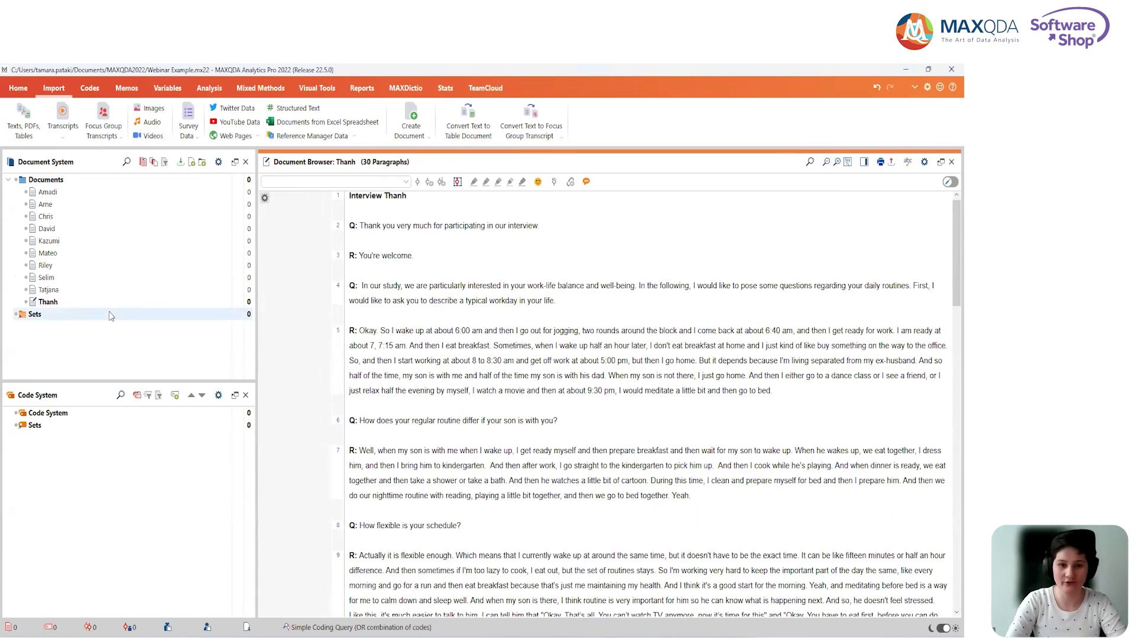
Code the whole answer in paragraph 5 of the open interview with a new yellow code "Morning" and the code memo "Definition"
left_click(156, 301)
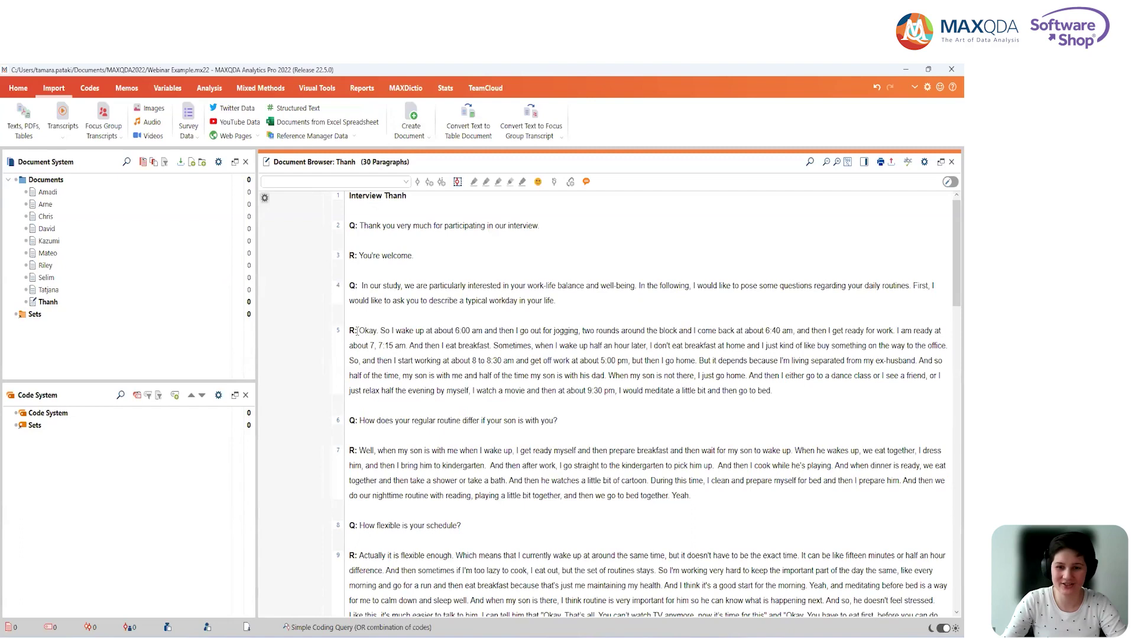
left_click_drag(357, 331, 585, 332)
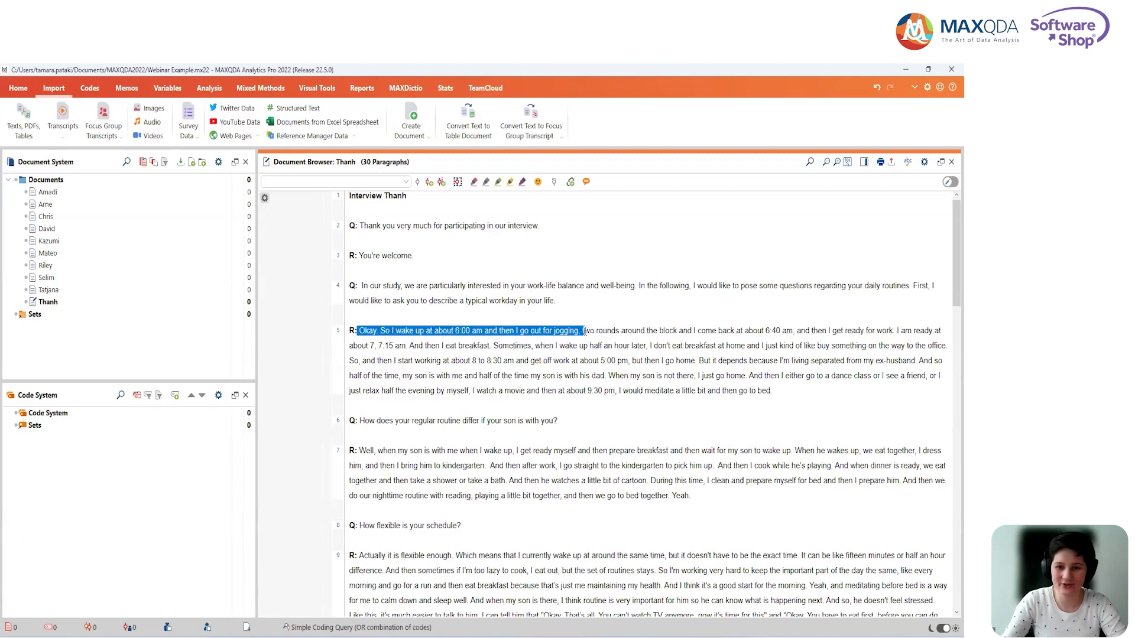
left_click_drag(583, 333, 770, 391)
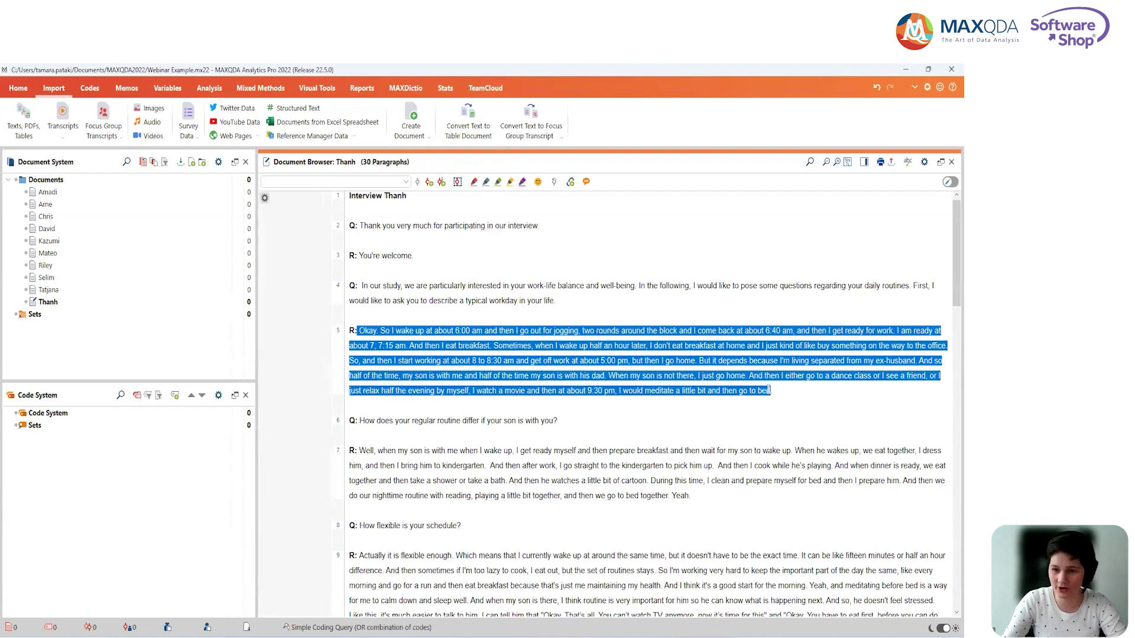
right_click(460, 340)
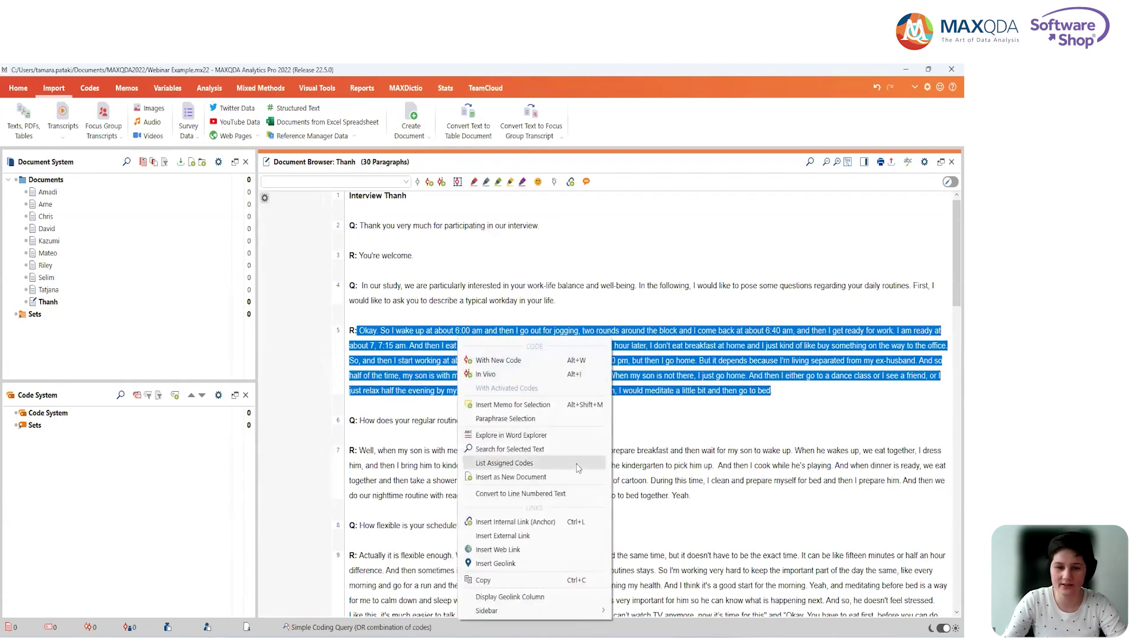
left_click(498, 360)
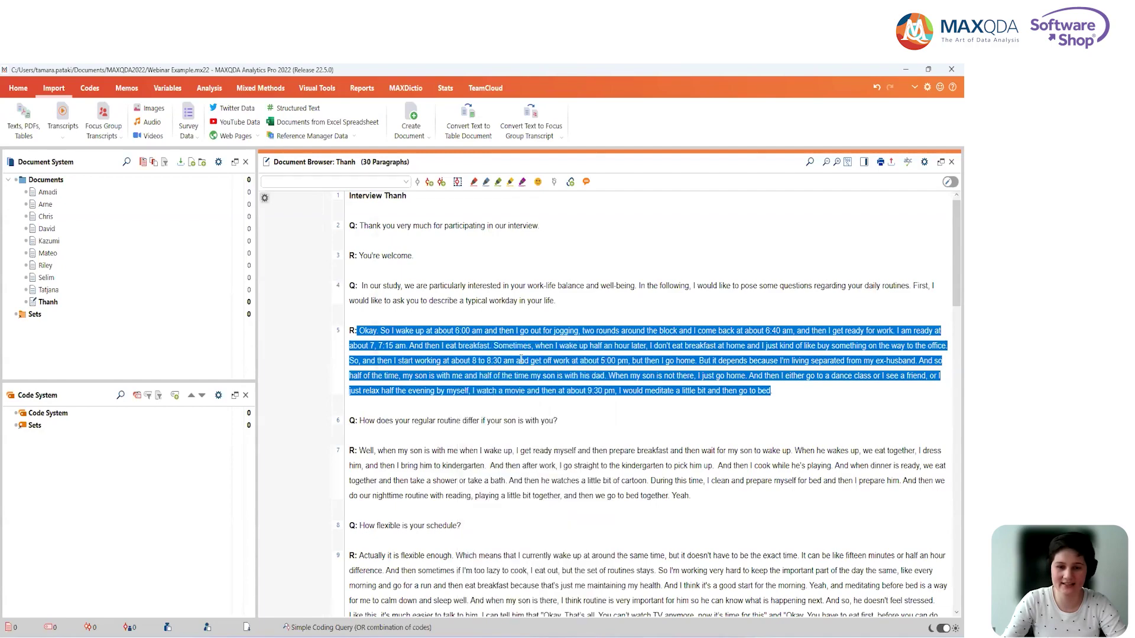
type("Morning")
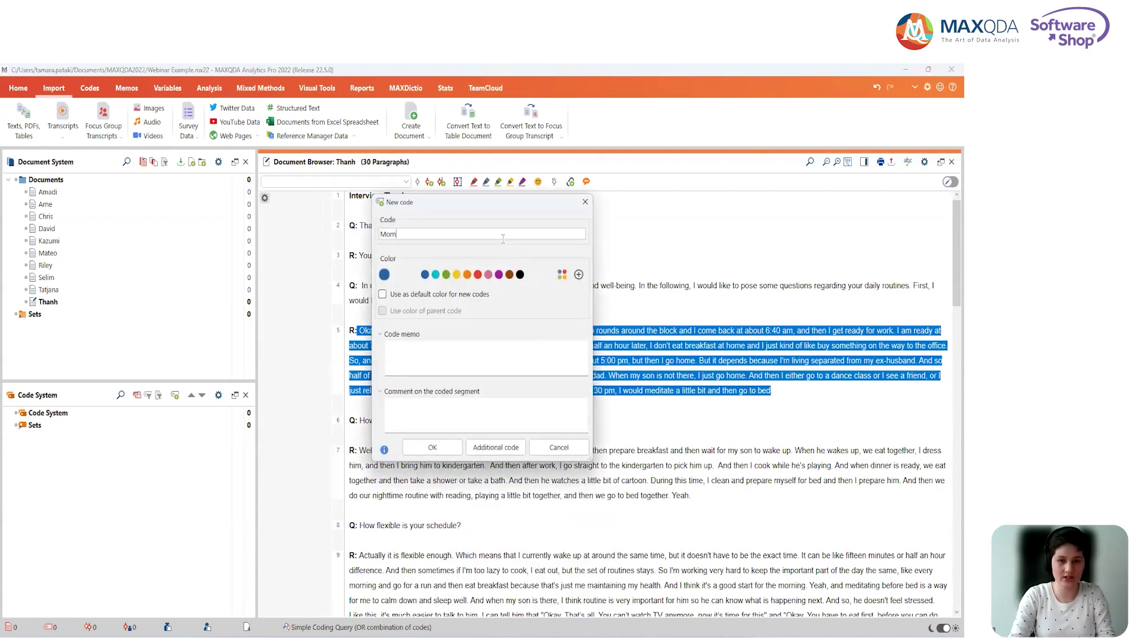
left_click(457, 275)
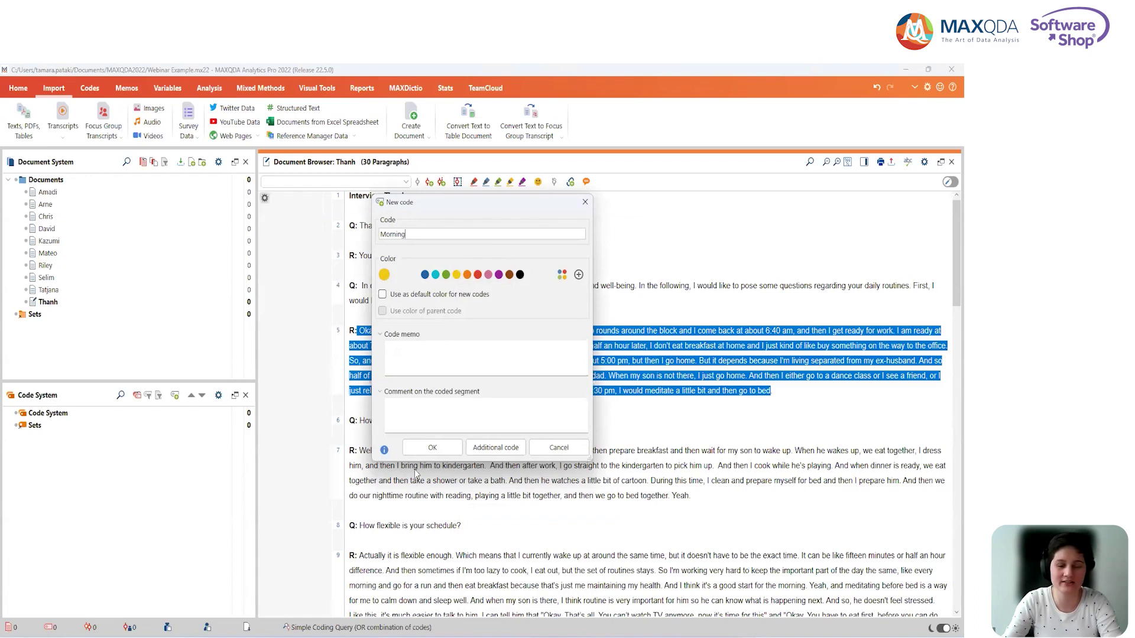
left_click(442, 366)
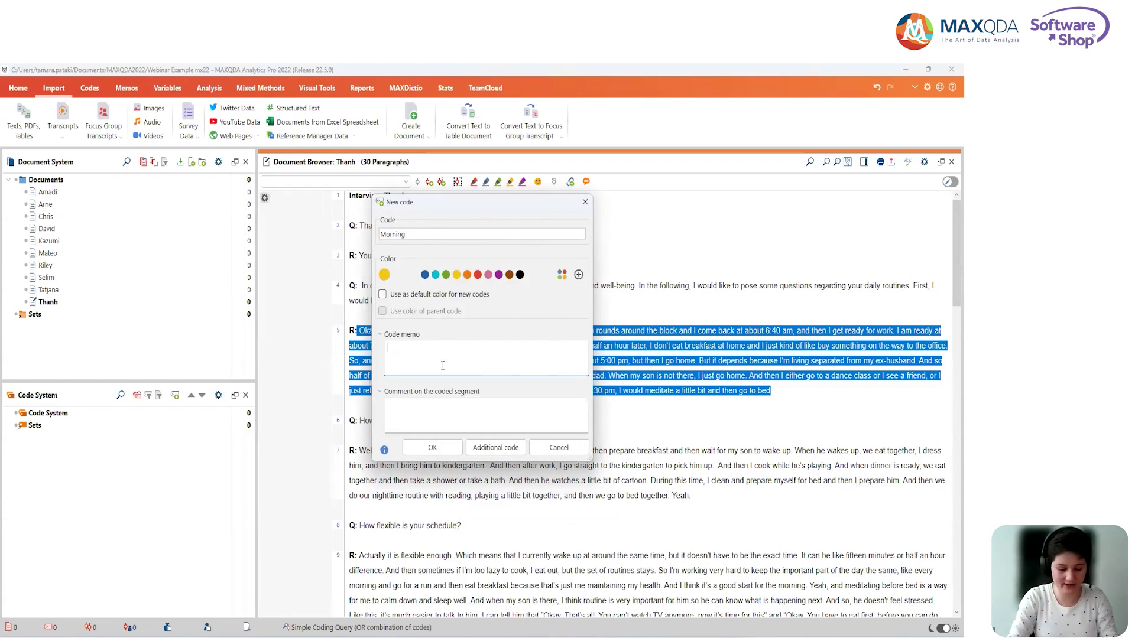
type("Definition")
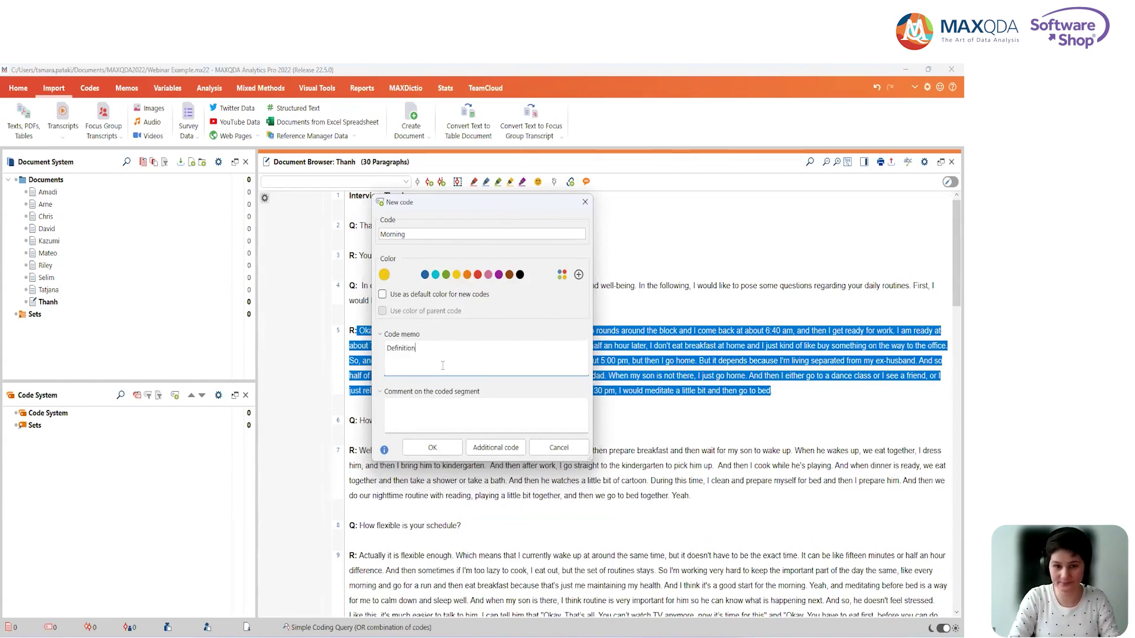
left_click(440, 449)
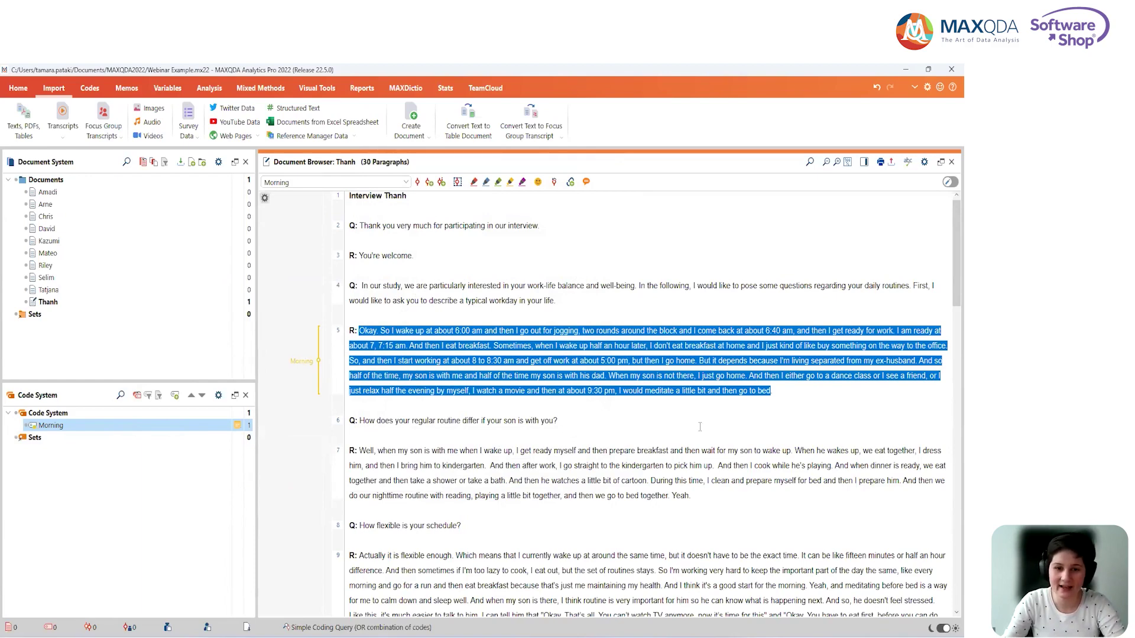
Code the passage "So I wake up at about 6:00 am and then I go out for jogging" with a new yellow code "Sports"
left_click(699, 426)
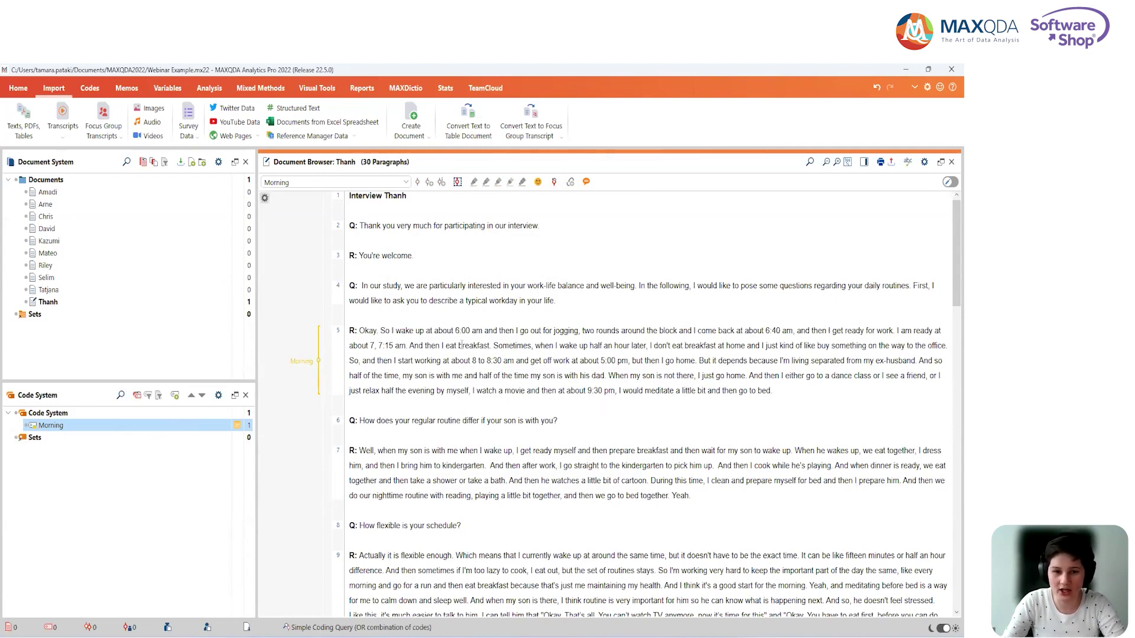
left_click_drag(380, 331, 581, 333)
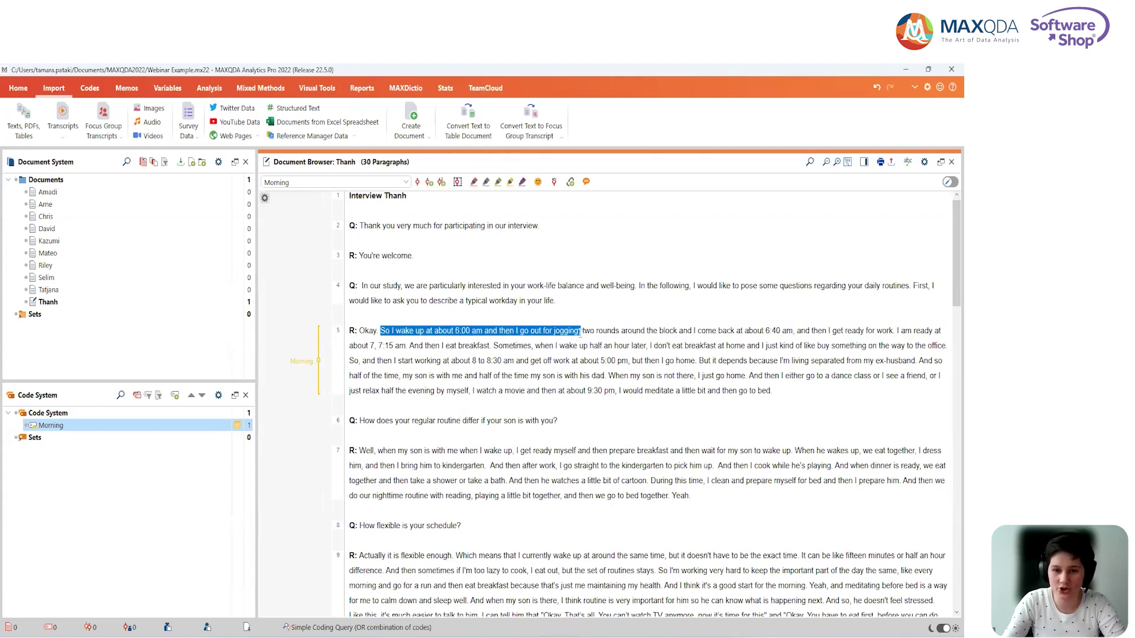
right_click(562, 332)
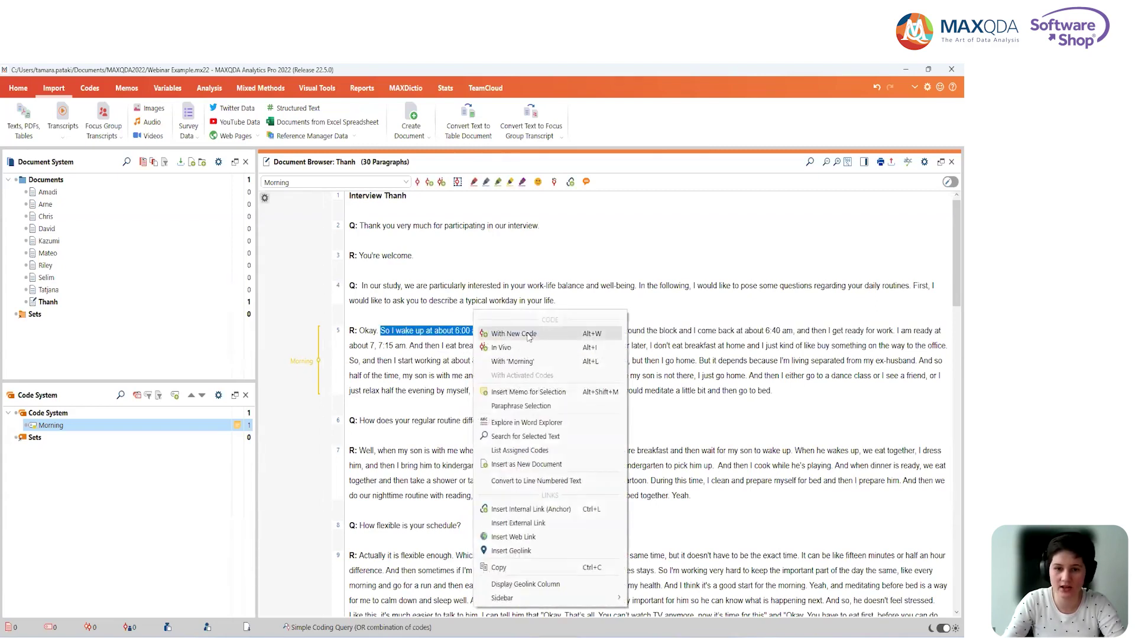
left_click(529, 334)
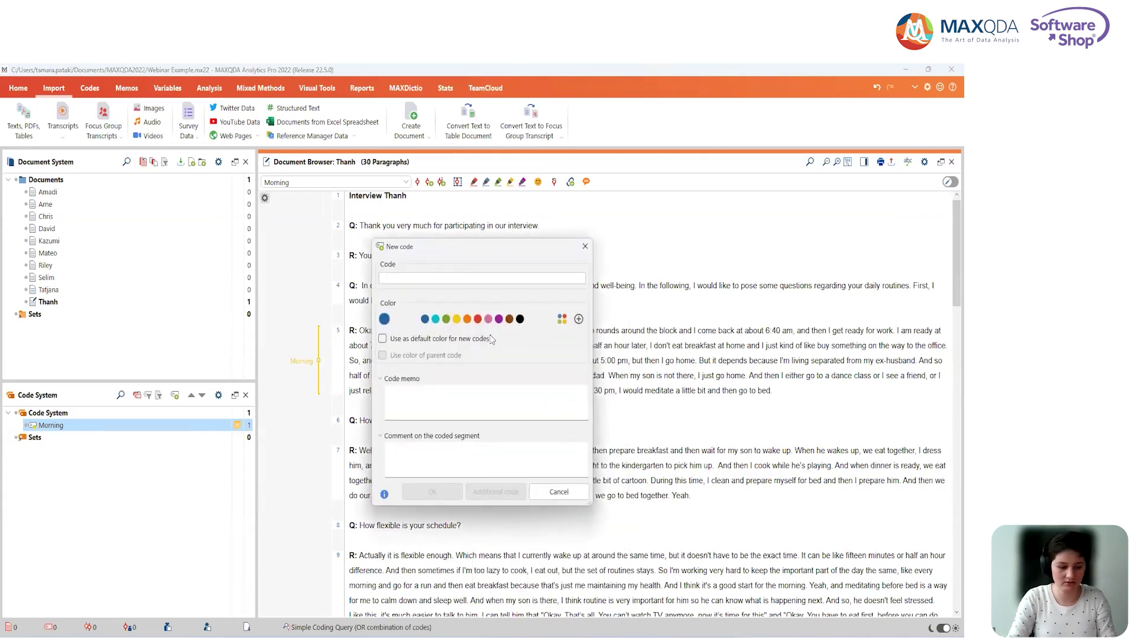
type("Sports")
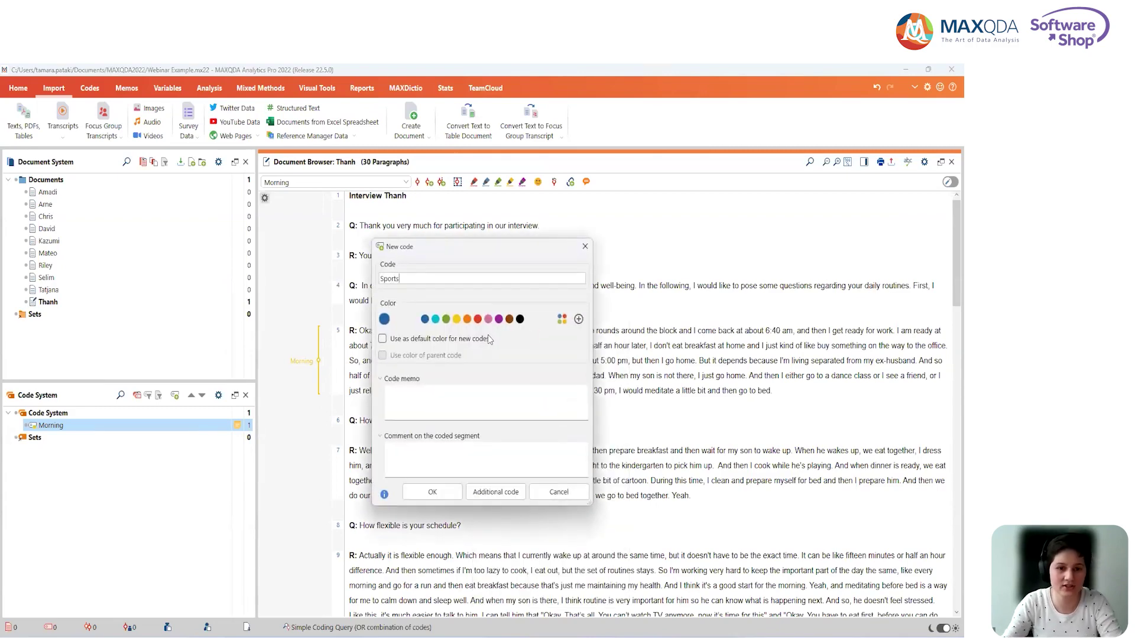
left_click(456, 320)
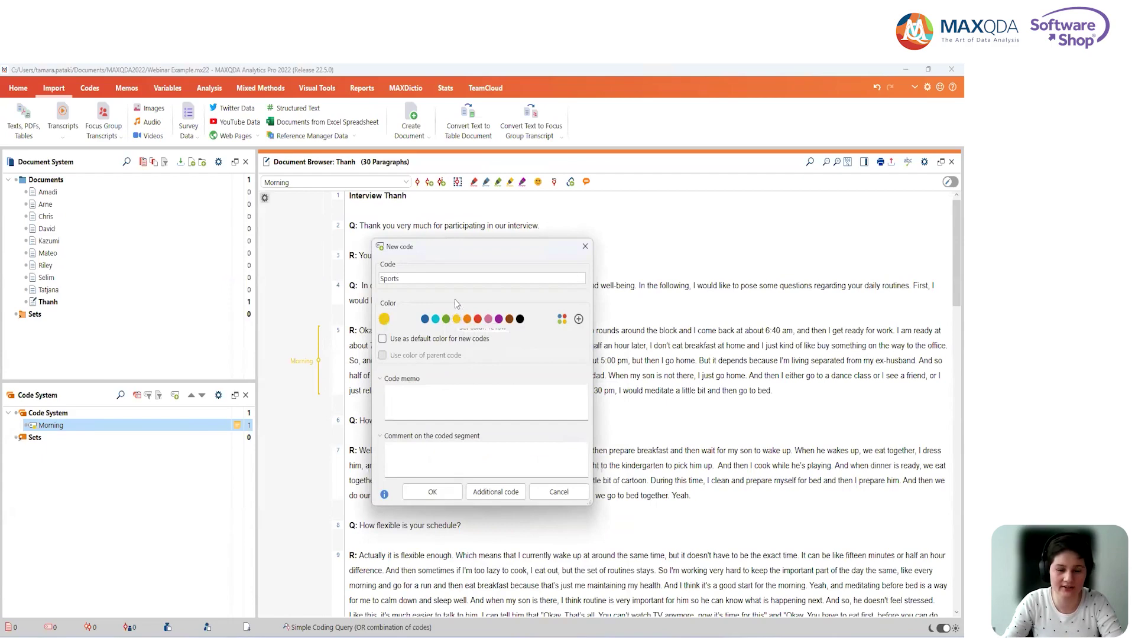
left_click(454, 496)
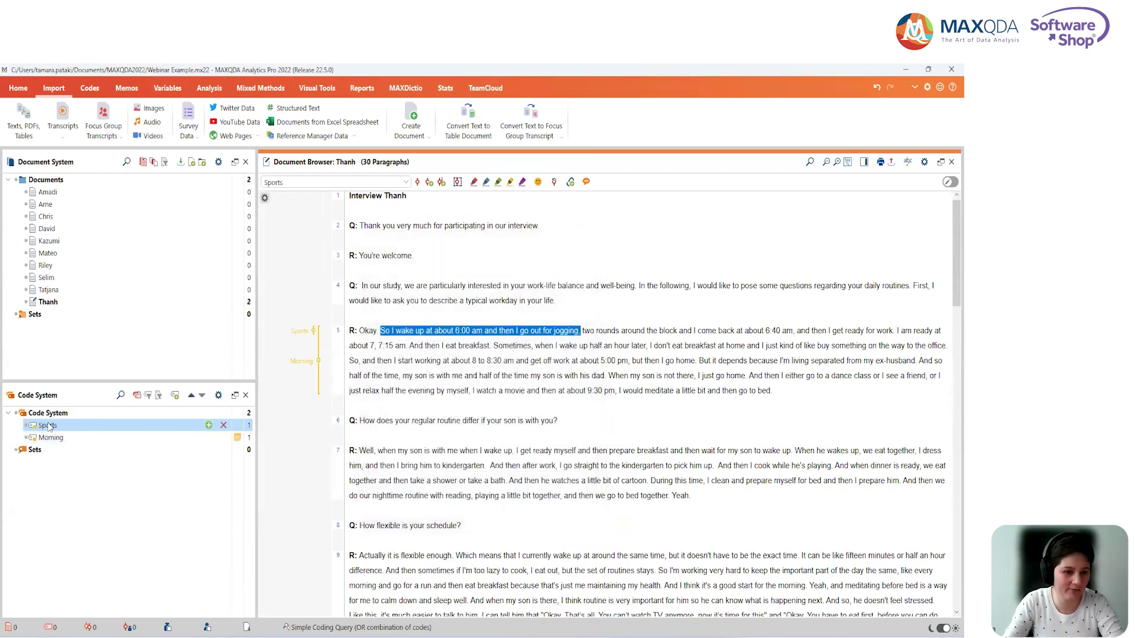
Move the Sports code under the Morning code as a subcode
mouse_move(72, 431)
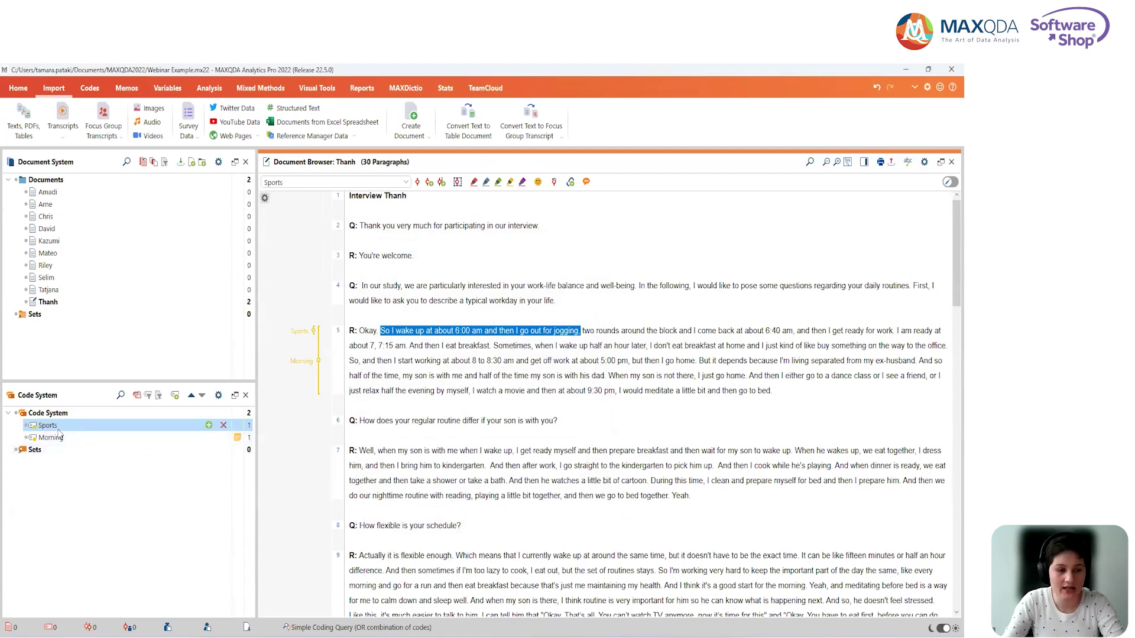
left_click_drag(59, 431, 69, 440)
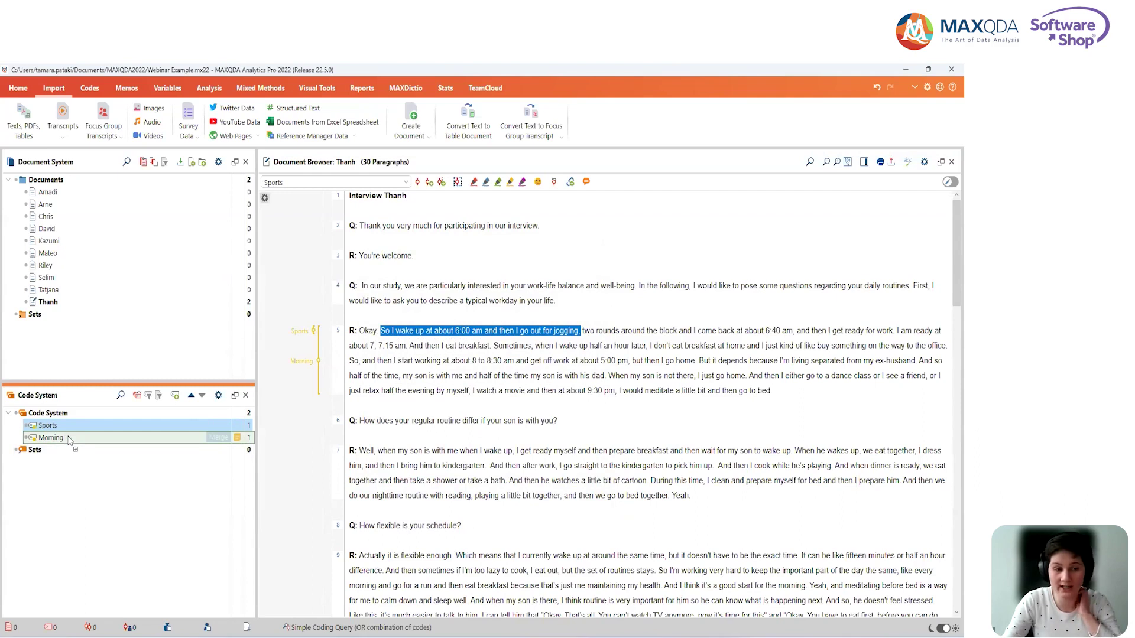
left_click_drag(69, 440, 69, 440)
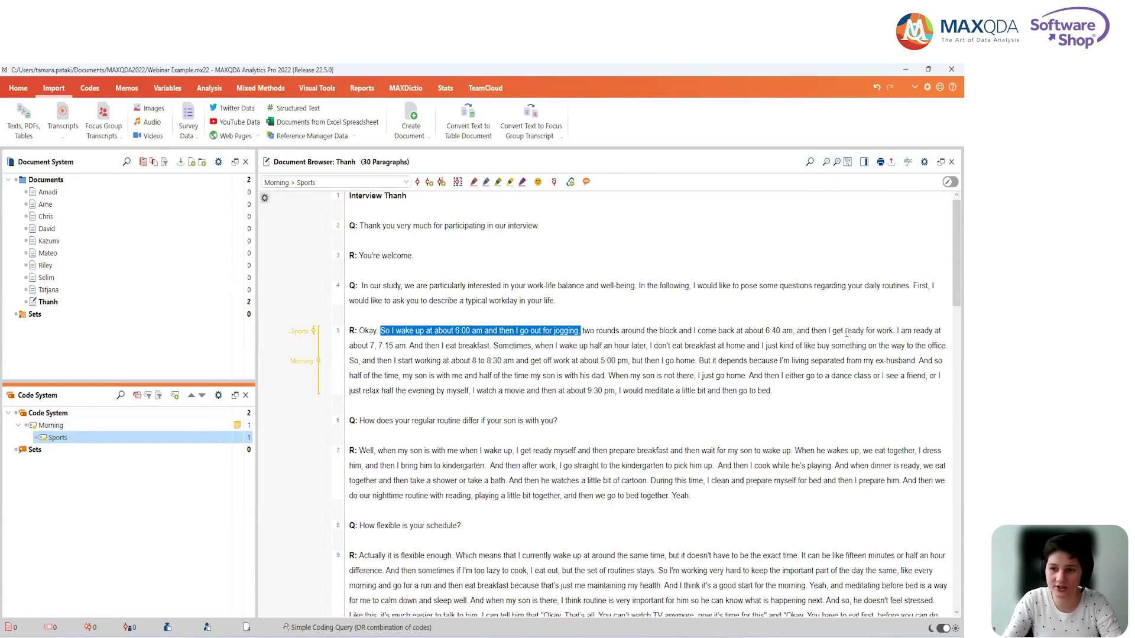
Code the passage "I get ready for work" in paragraph 5 with a new yellow code "Work" and make it a subcode of Morning
left_click_drag(828, 331, 897, 331)
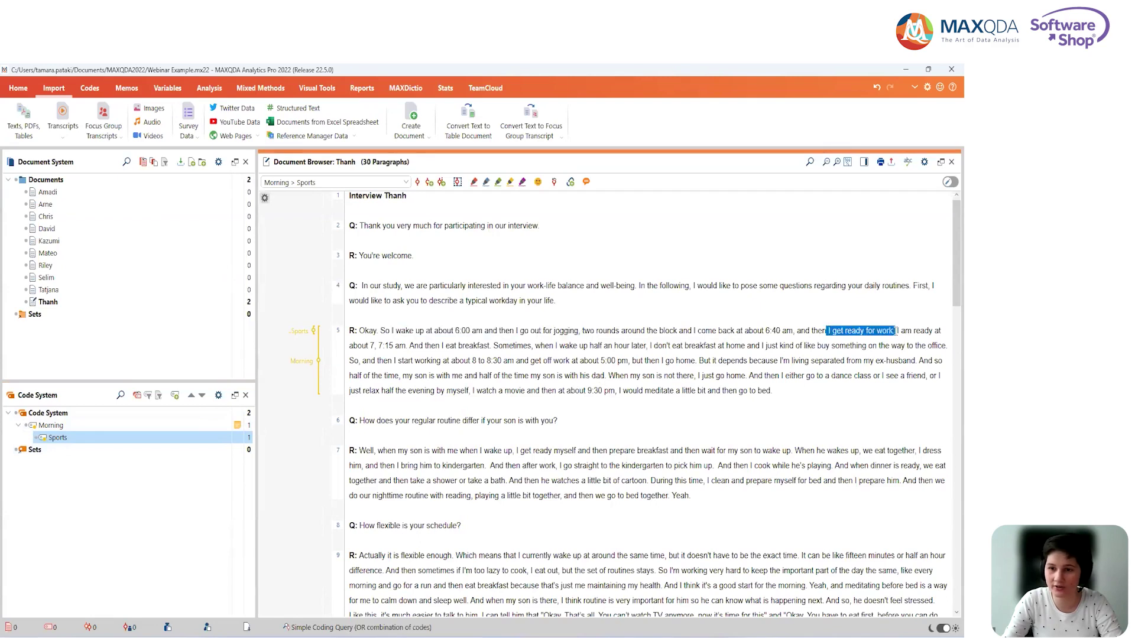
right_click(886, 331)
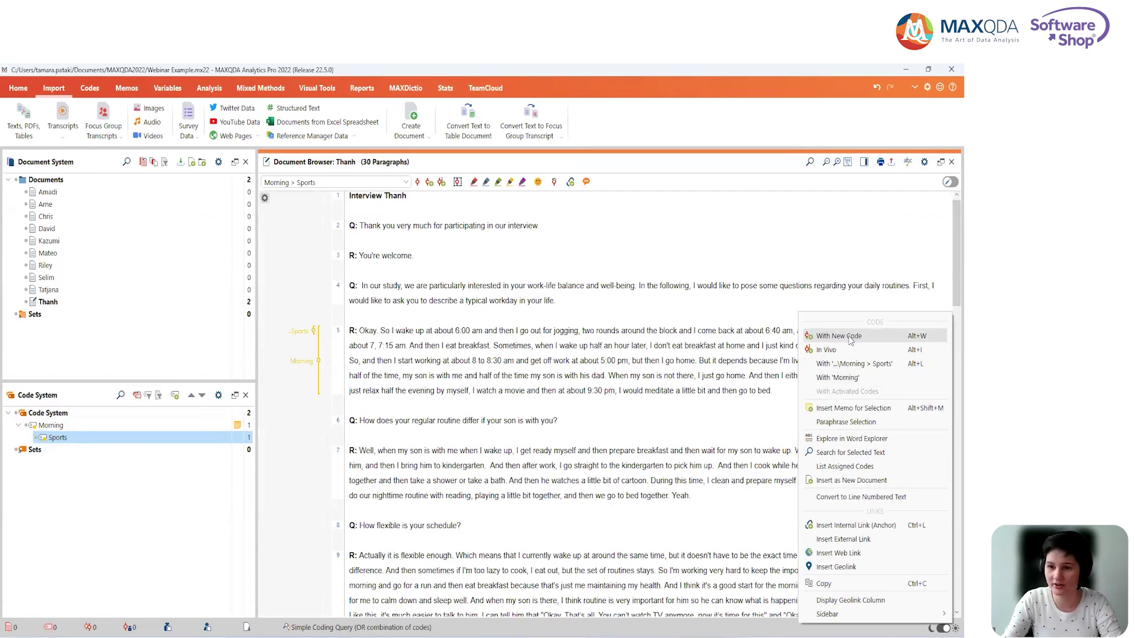
left_click(850, 341)
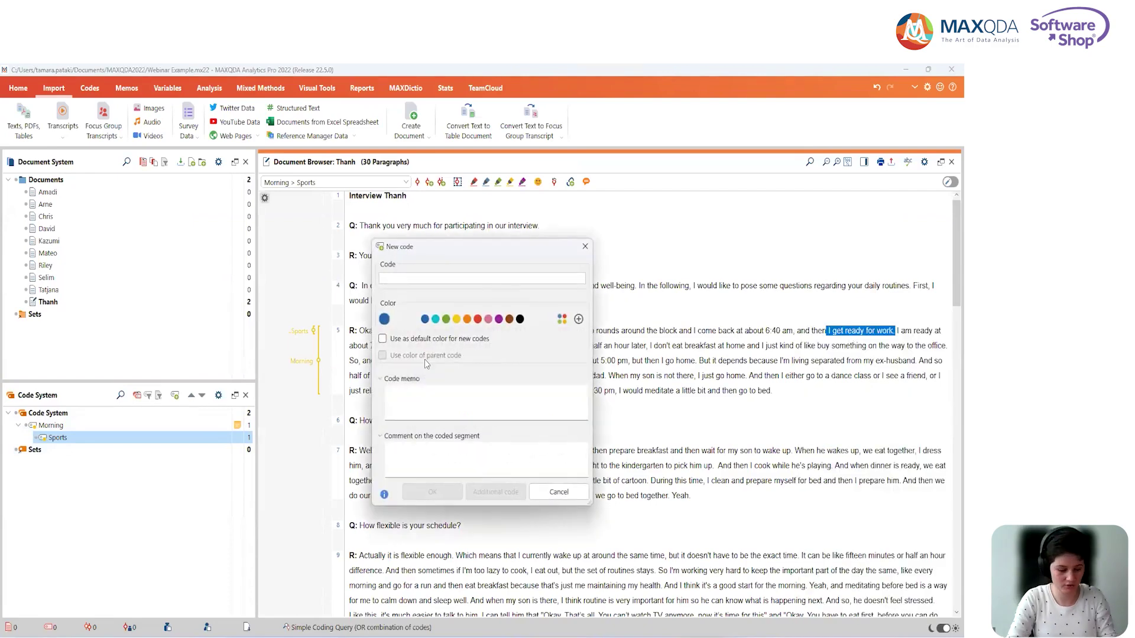
type("Work")
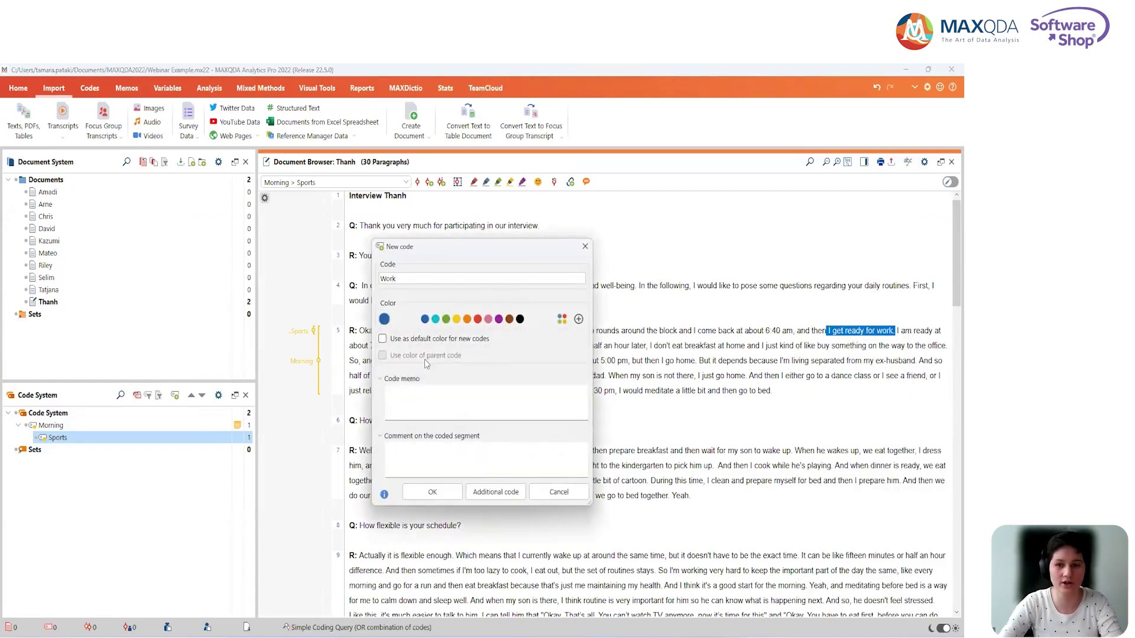
left_click(457, 320)
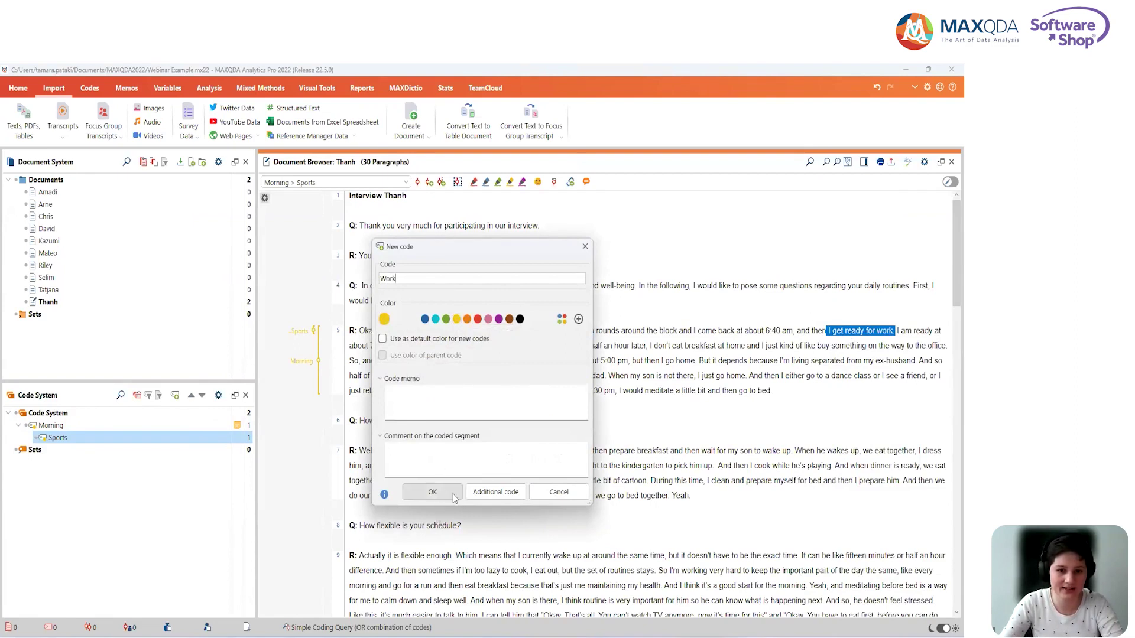
left_click(432, 492)
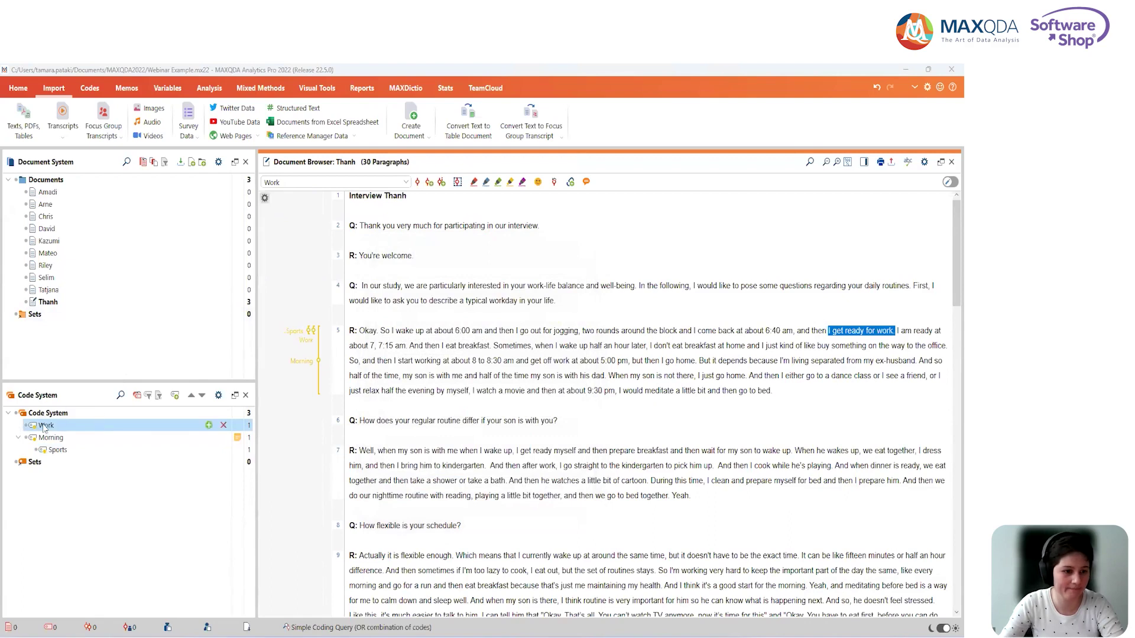
left_click_drag(46, 426, 50, 437)
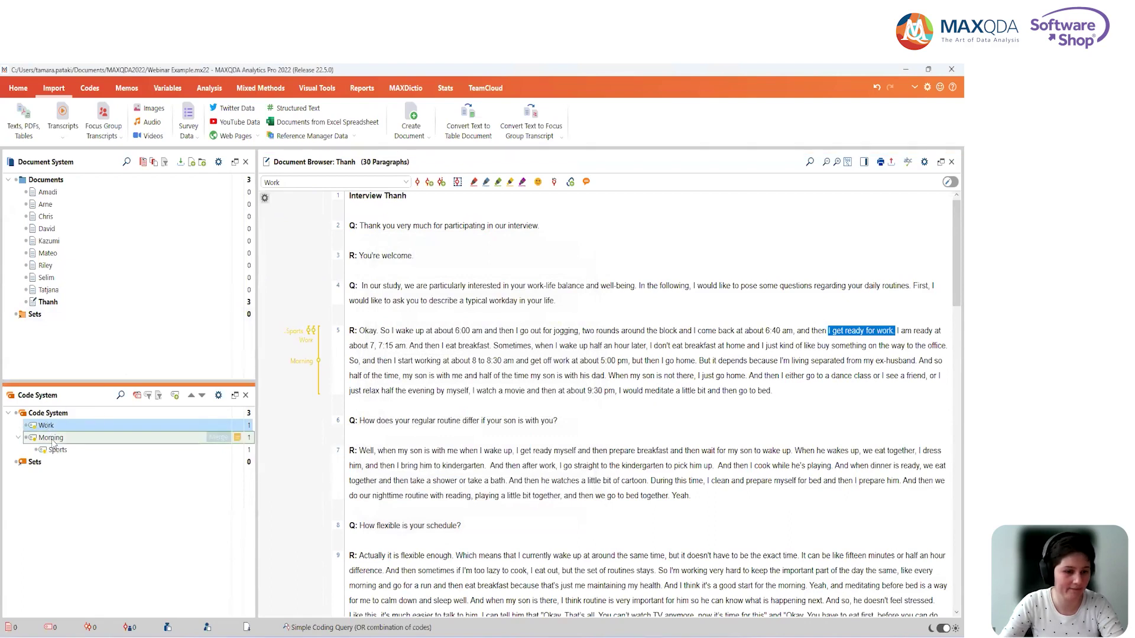
Code the passage "And then I eat breakfast" in paragraph 5 with a new yellow code "Breakfast" and make it a subcode of Morning
left_click(772, 429)
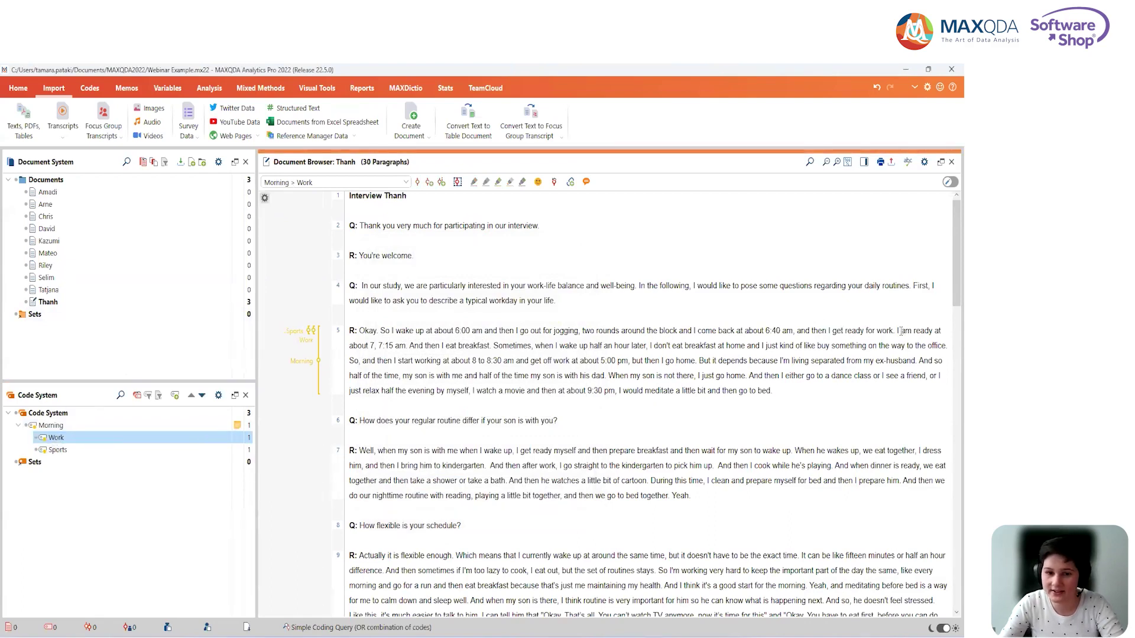
left_click_drag(409, 346, 491, 348)
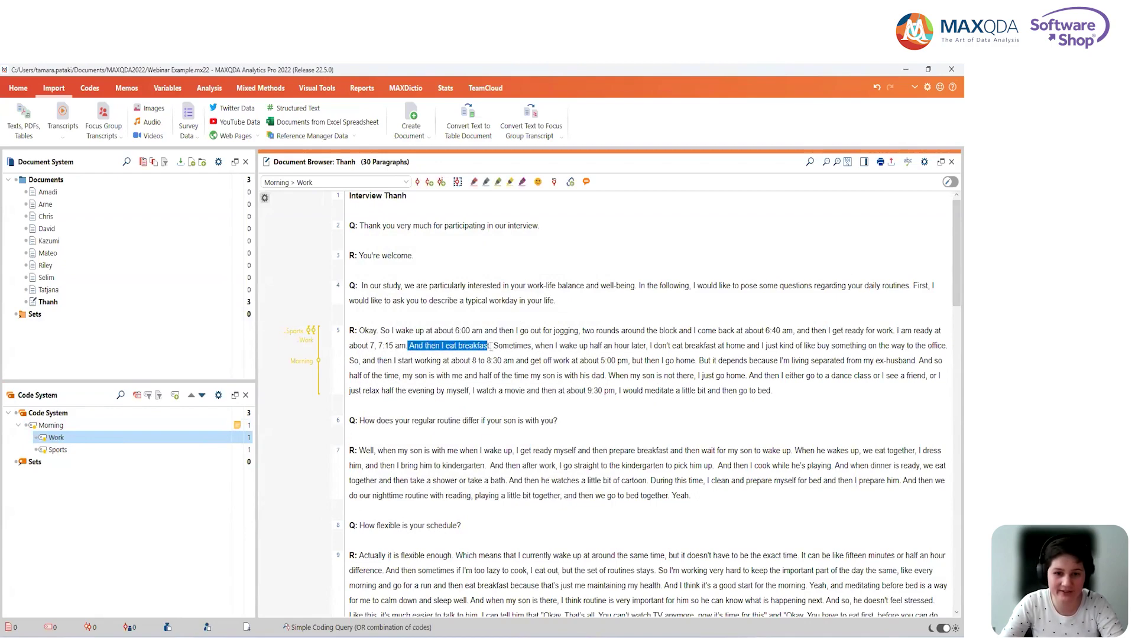
right_click(483, 346)
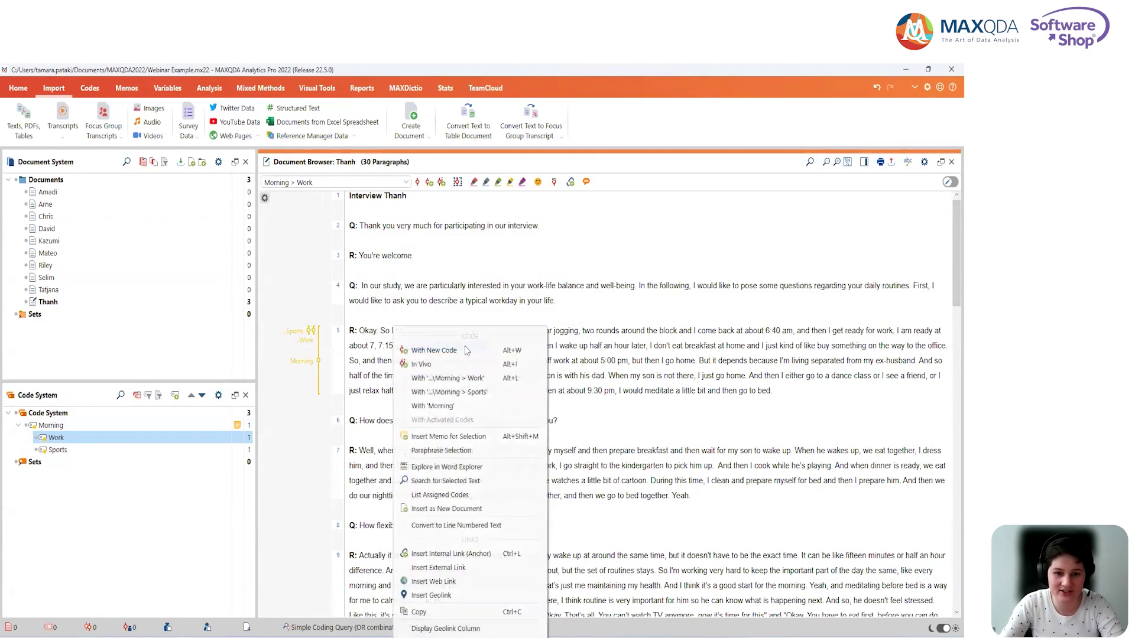
left_click(447, 351)
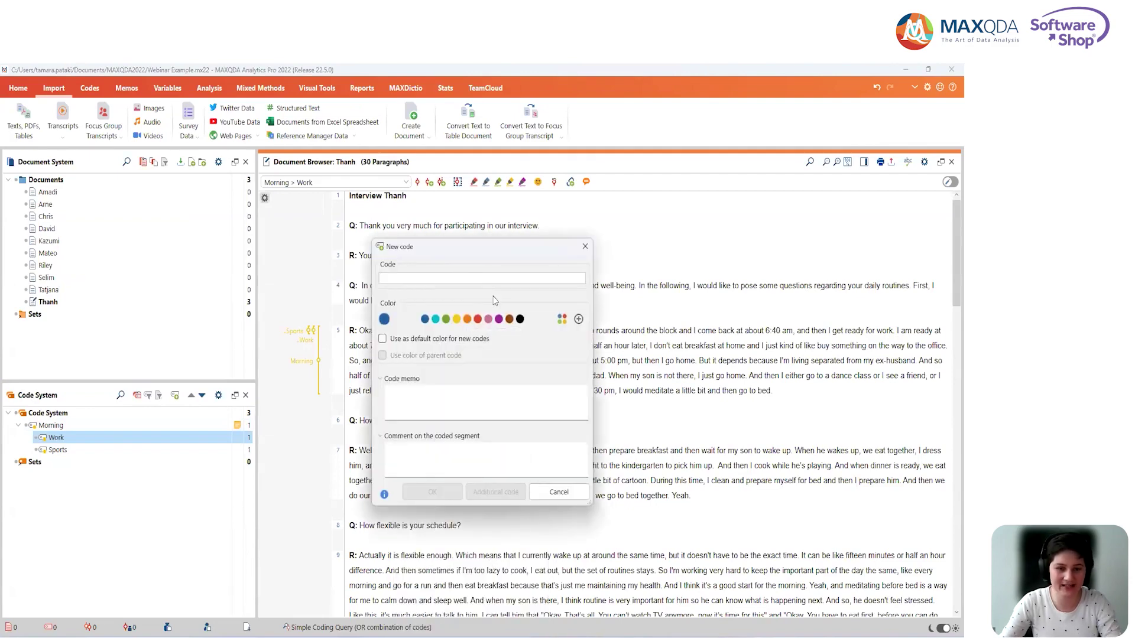
type("W")
key("BackSpace")
type("Break")
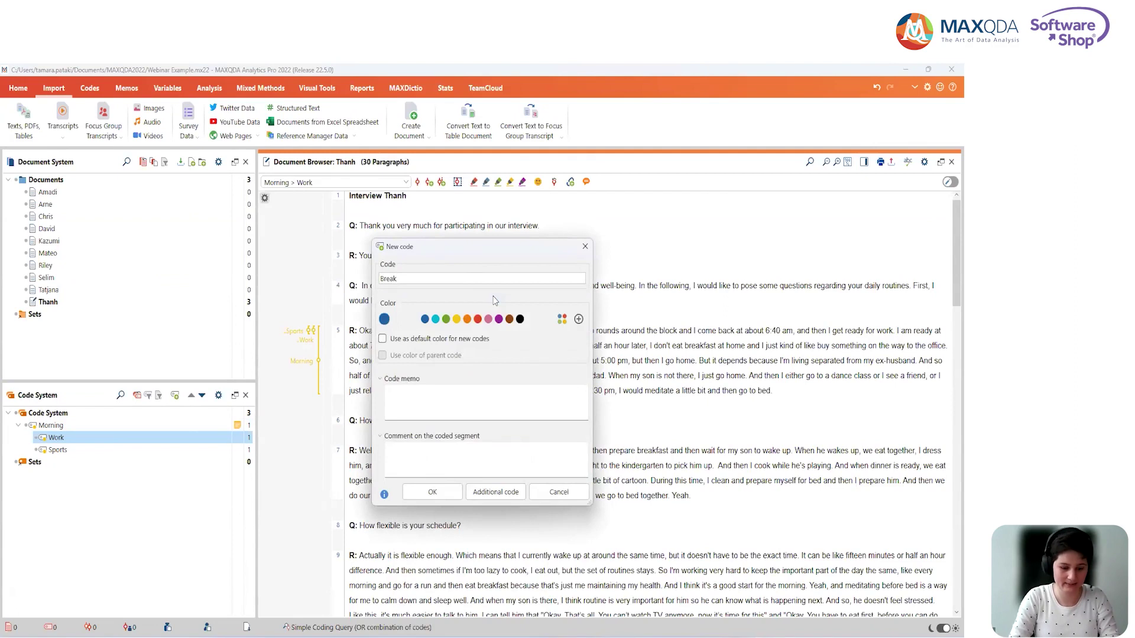
type("st")
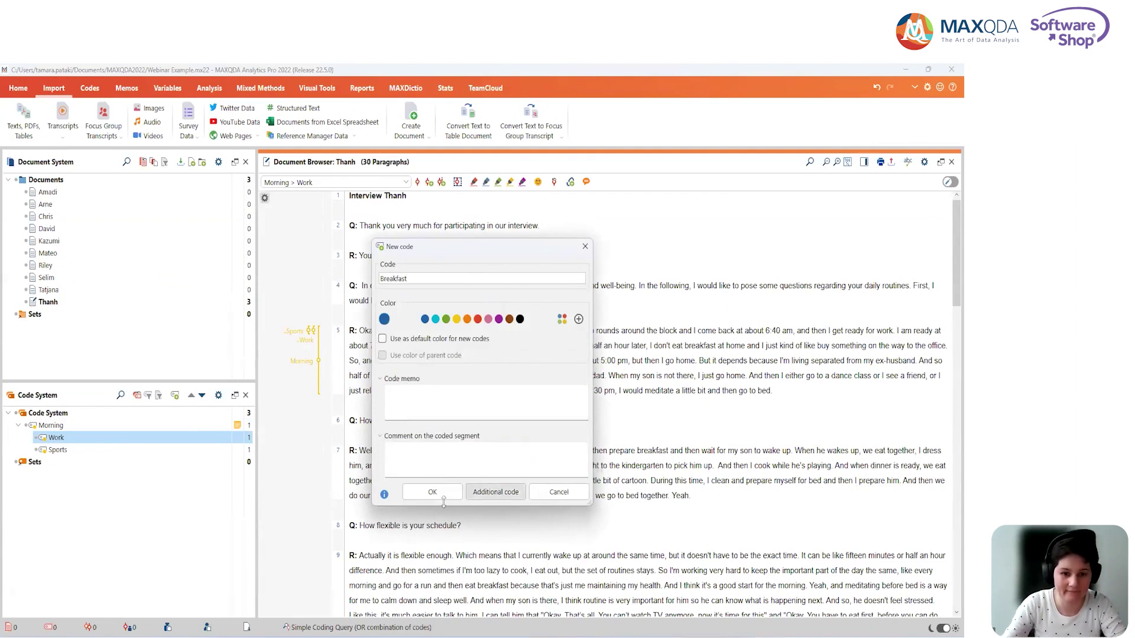
left_click(456, 319)
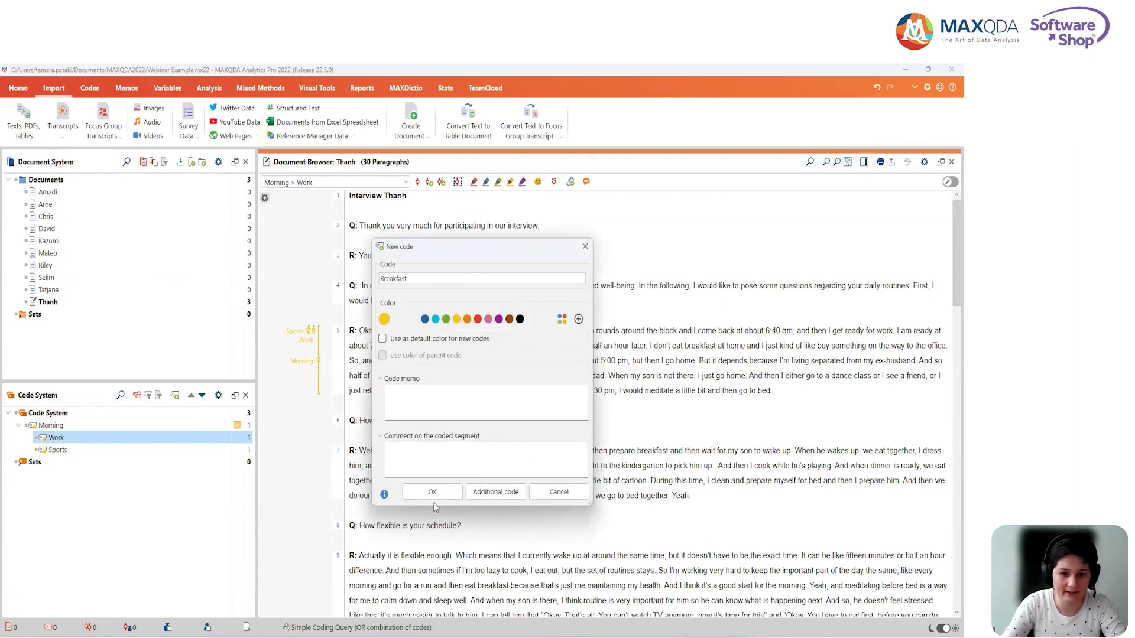
left_click(432, 493)
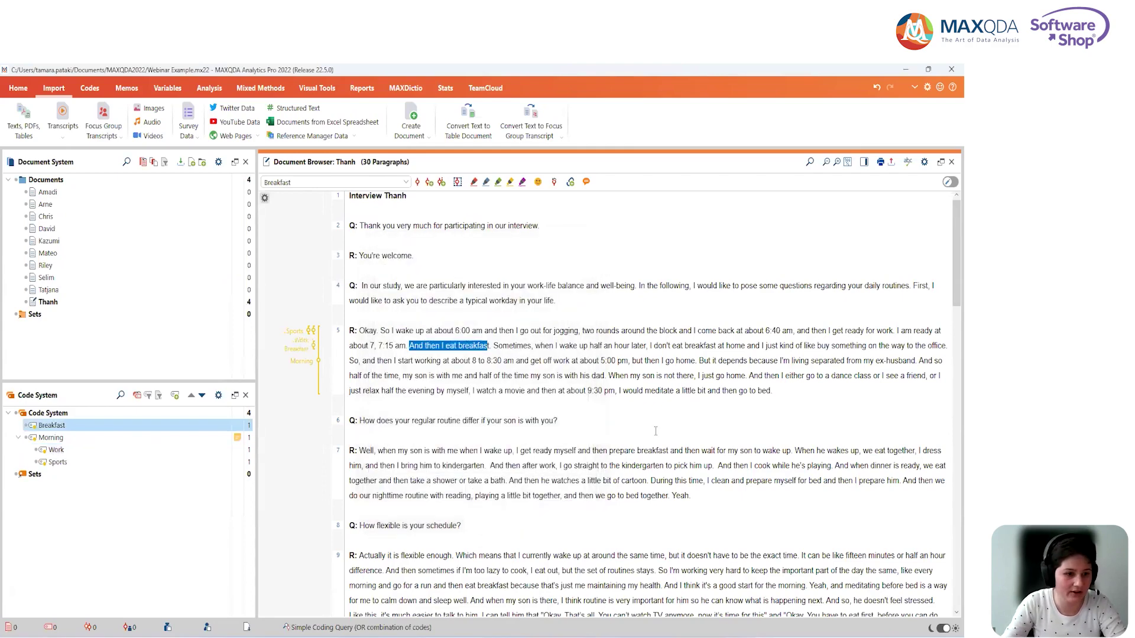
left_click_drag(52, 425, 83, 438)
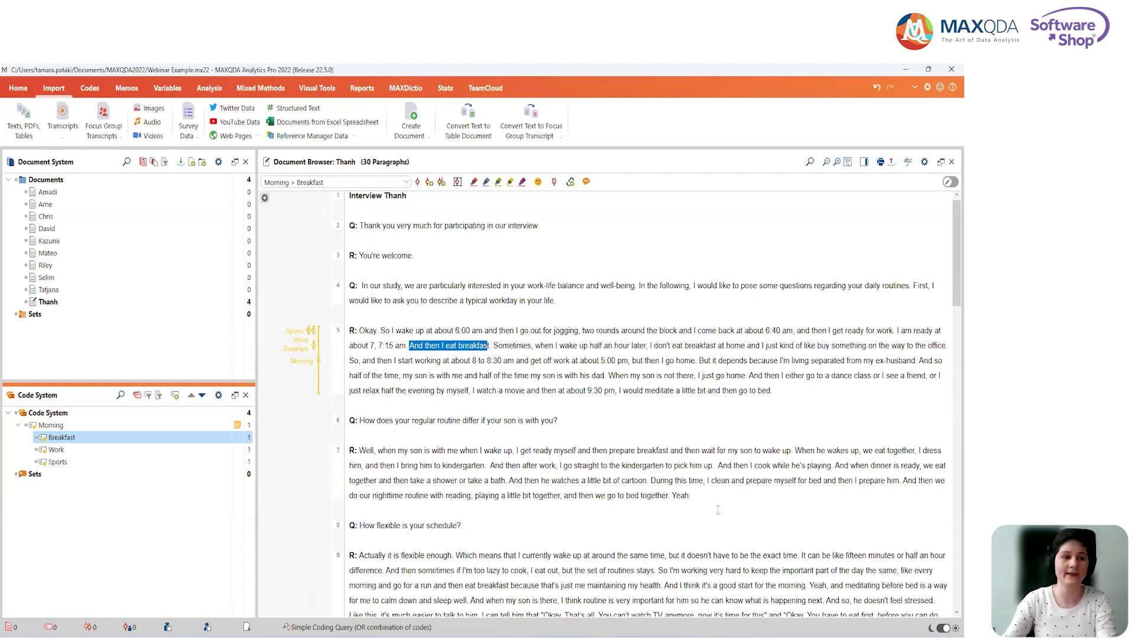
Create a word cloud of all documents with the English stop word list applied and enlarge its window
right_click(40, 183)
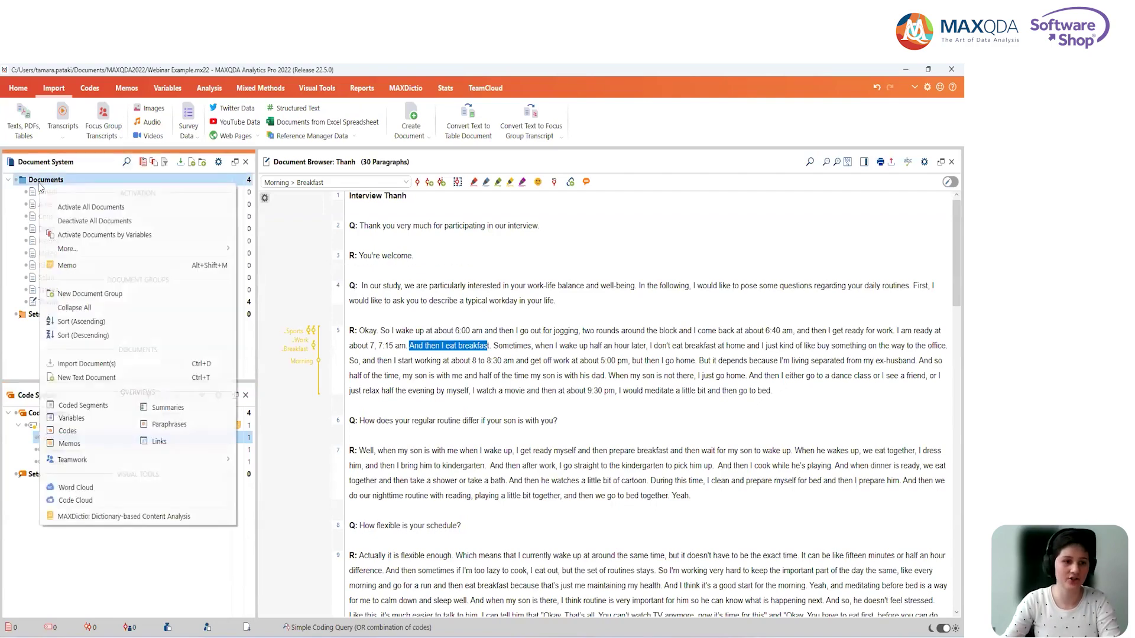
left_click(77, 487)
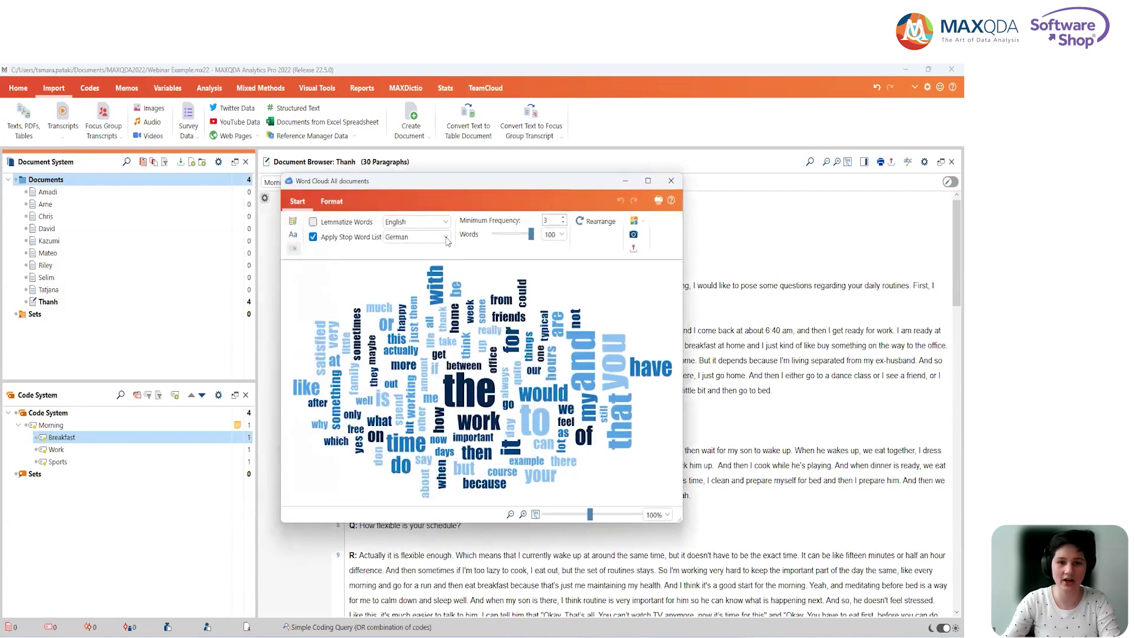
left_click(446, 239)
left_click(400, 271)
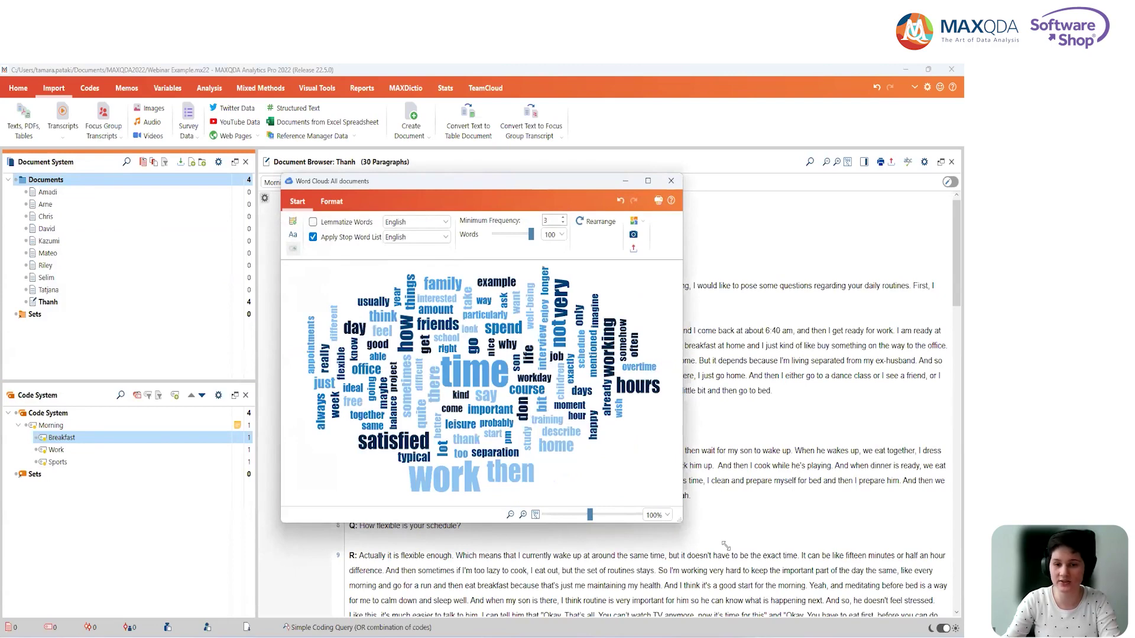
left_click_drag(725, 545, 726, 545)
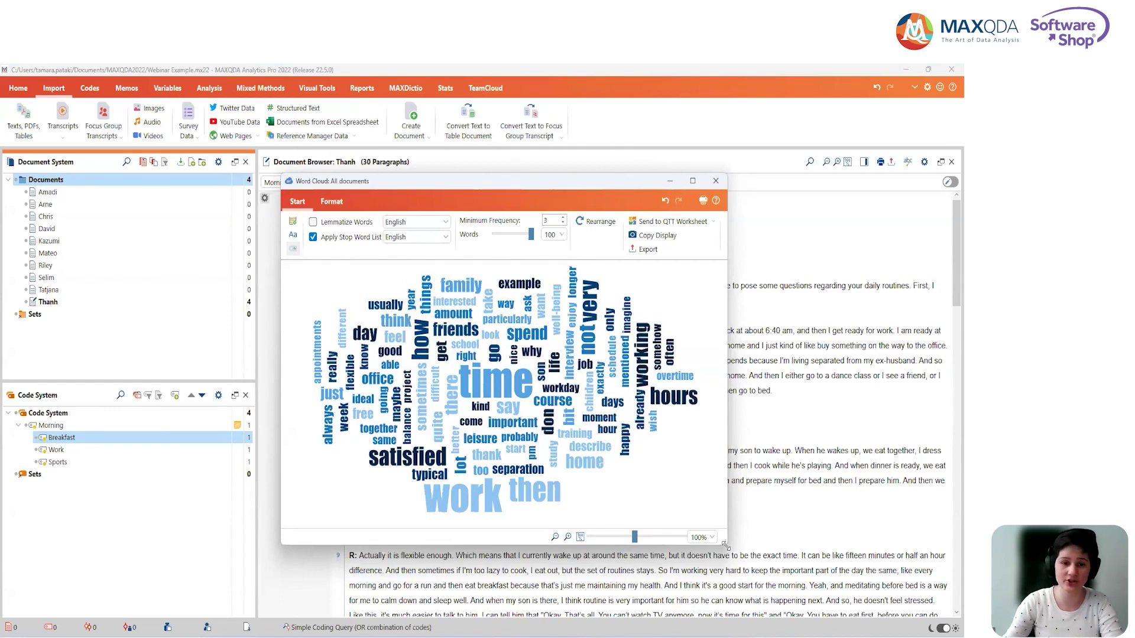
Set up autocoding of the word "time" from the word cloud with a new code, adding the lines "Definiton" and "Notes" to its code memo
mouse_move(569, 440)
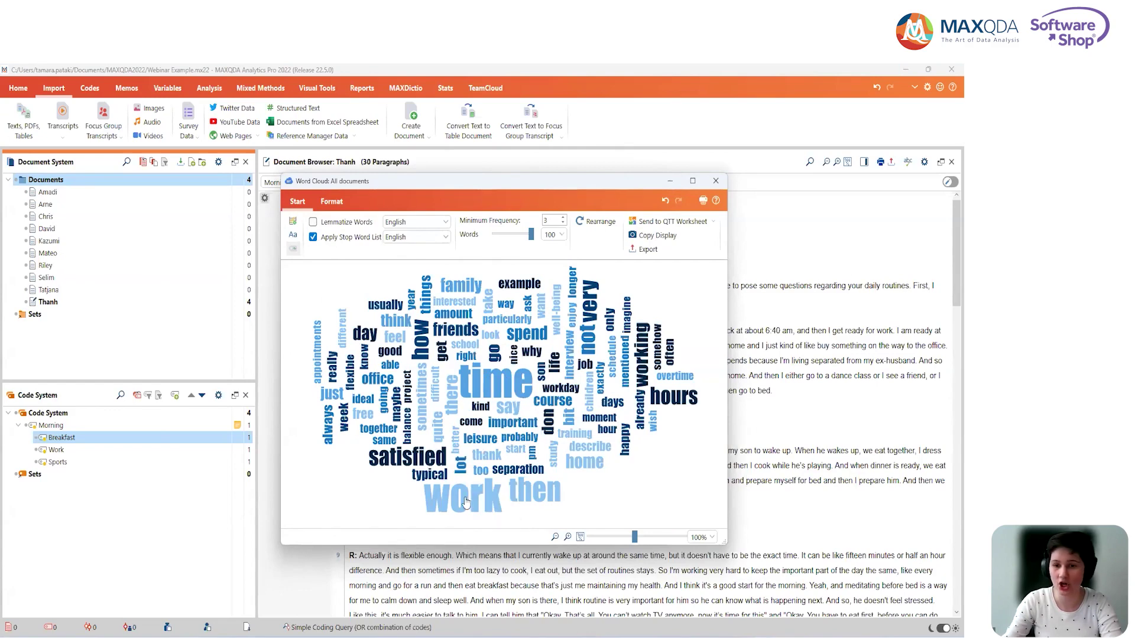
mouse_move(497, 391)
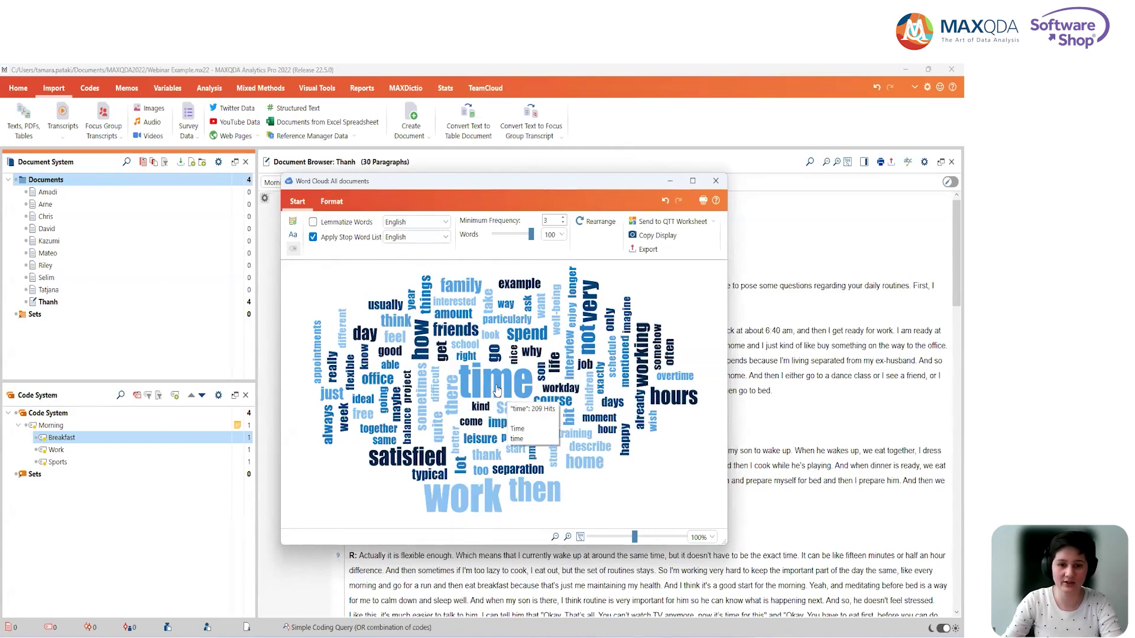
right_click(497, 391)
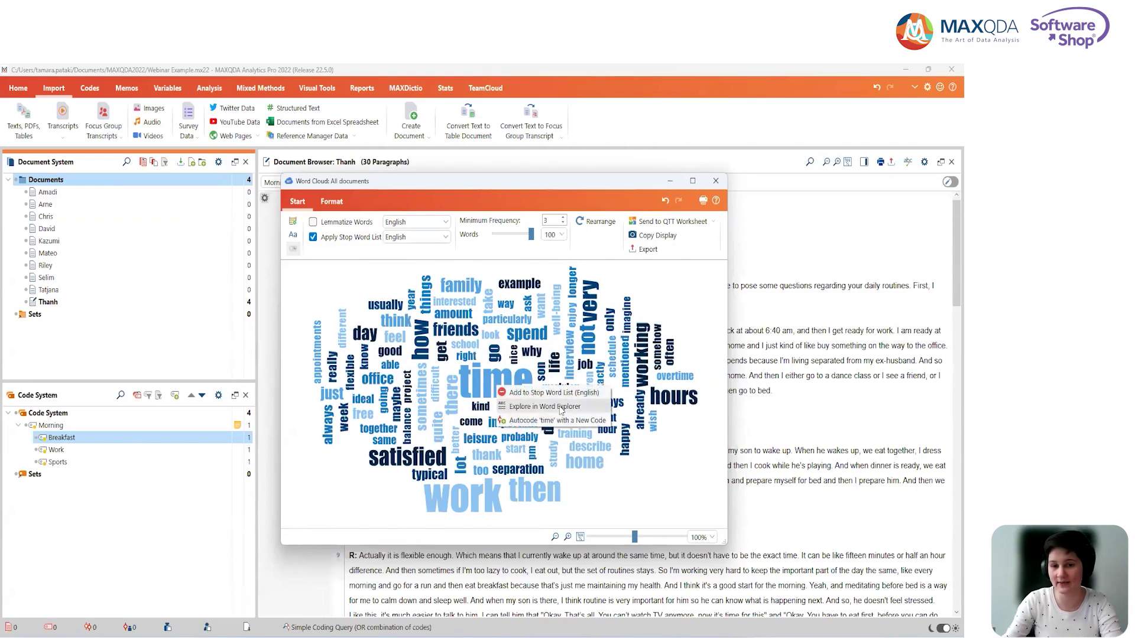
left_click(561, 421)
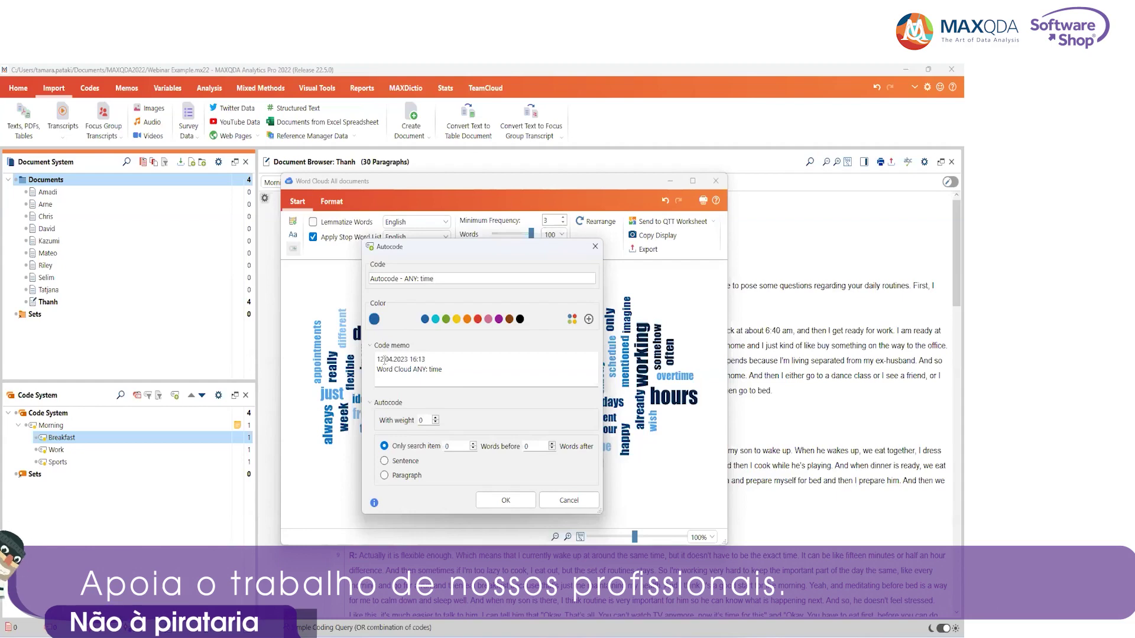
left_click(460, 370)
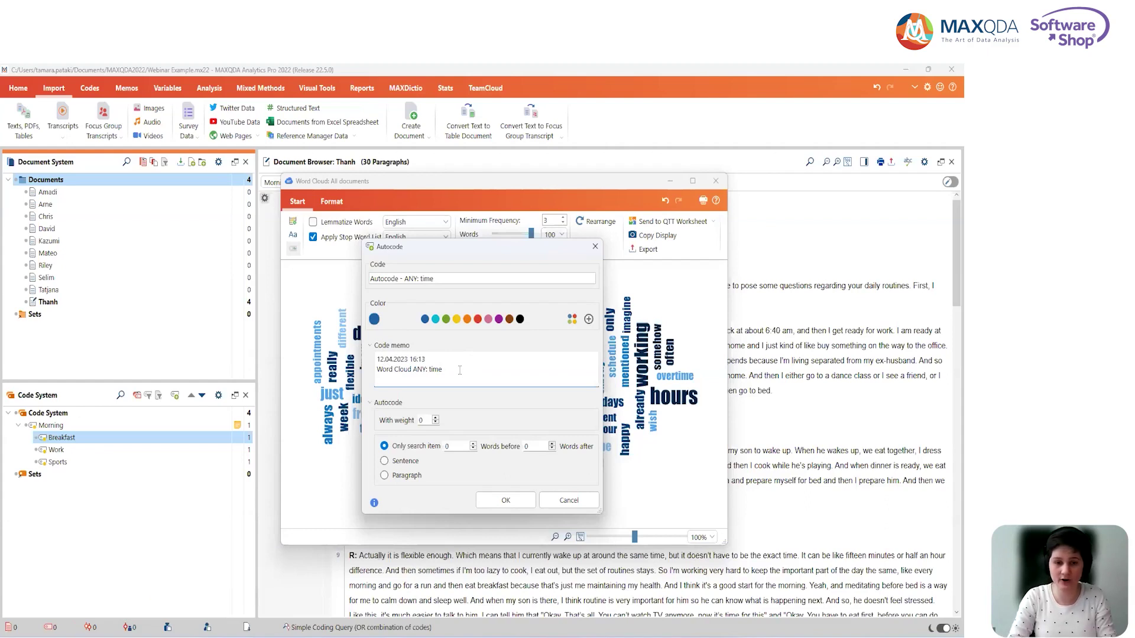
key("Return")
key("Return")
type("Defi")
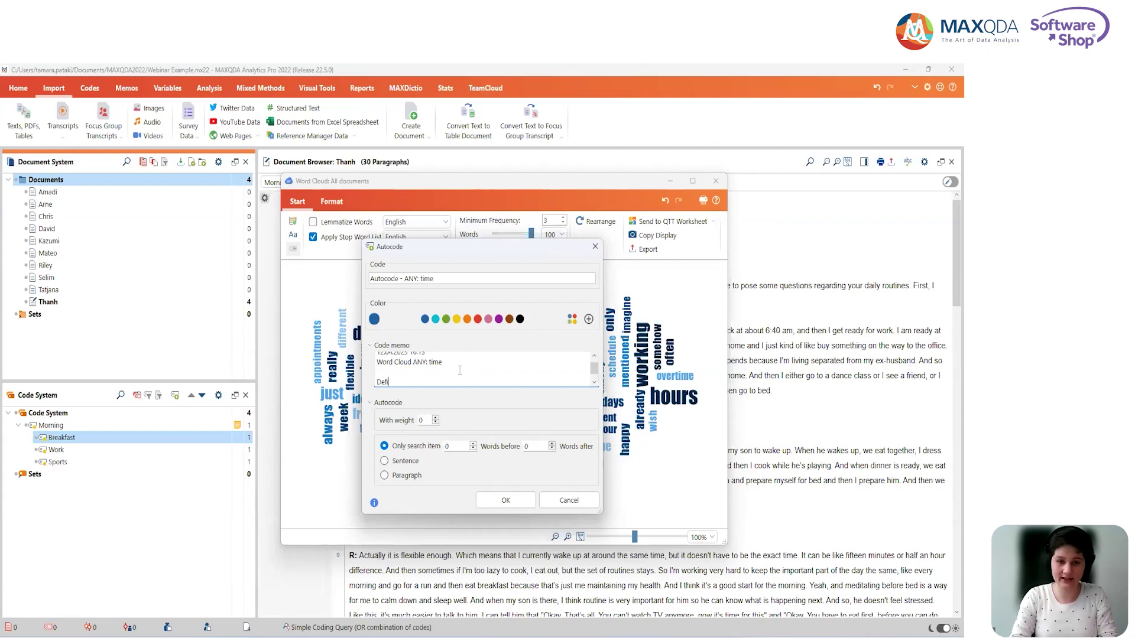
type("niton")
key("Return")
type("Notes")
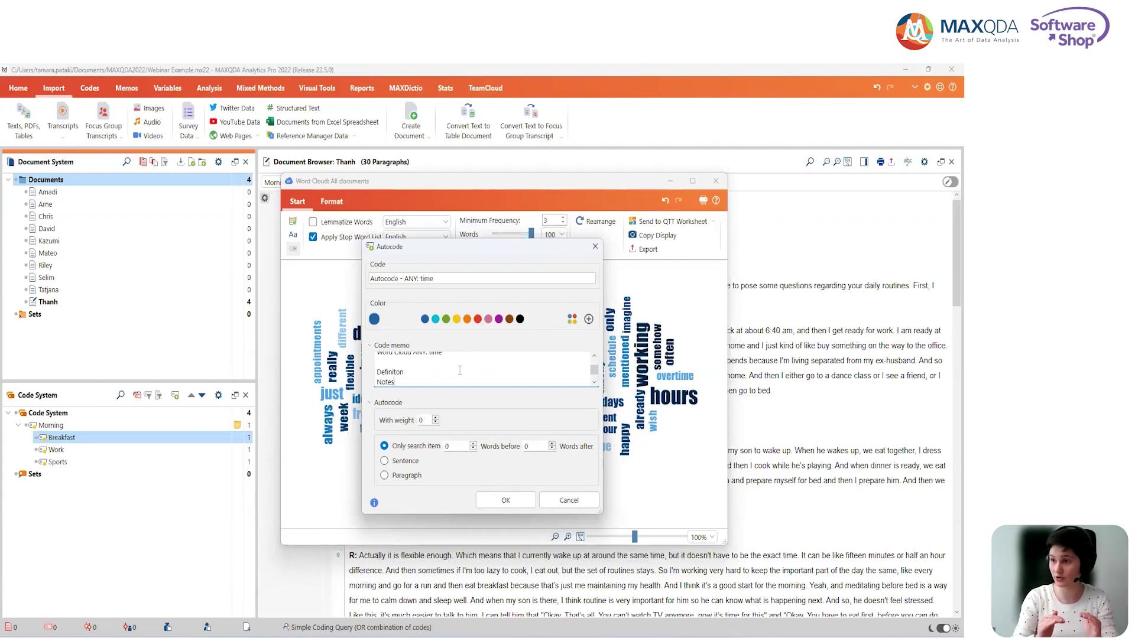
Add the note "It is interesting to know for my theory." below Notes in the code memo
key("Return")
key("Return")
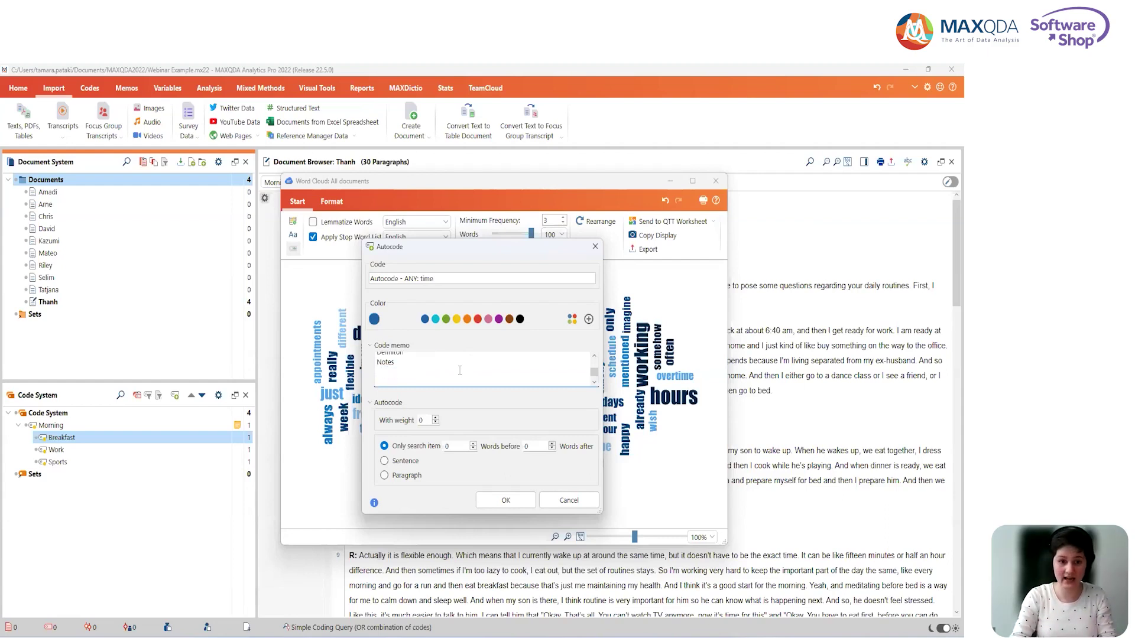
type("It is intereste")
type("ng to kn")
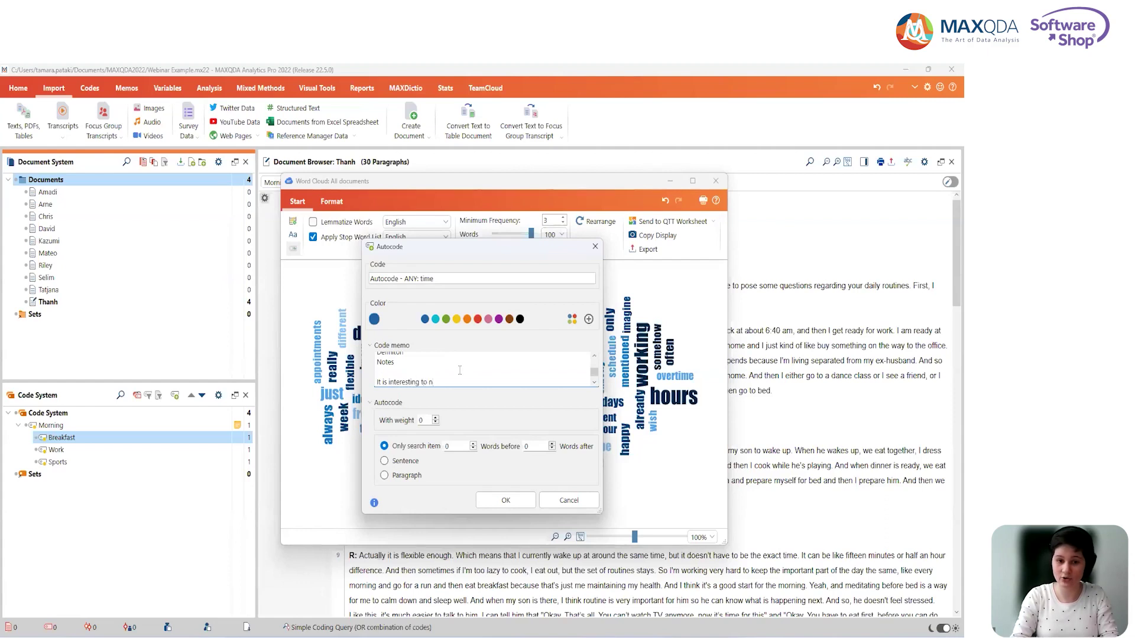
type("ow for my theory.")
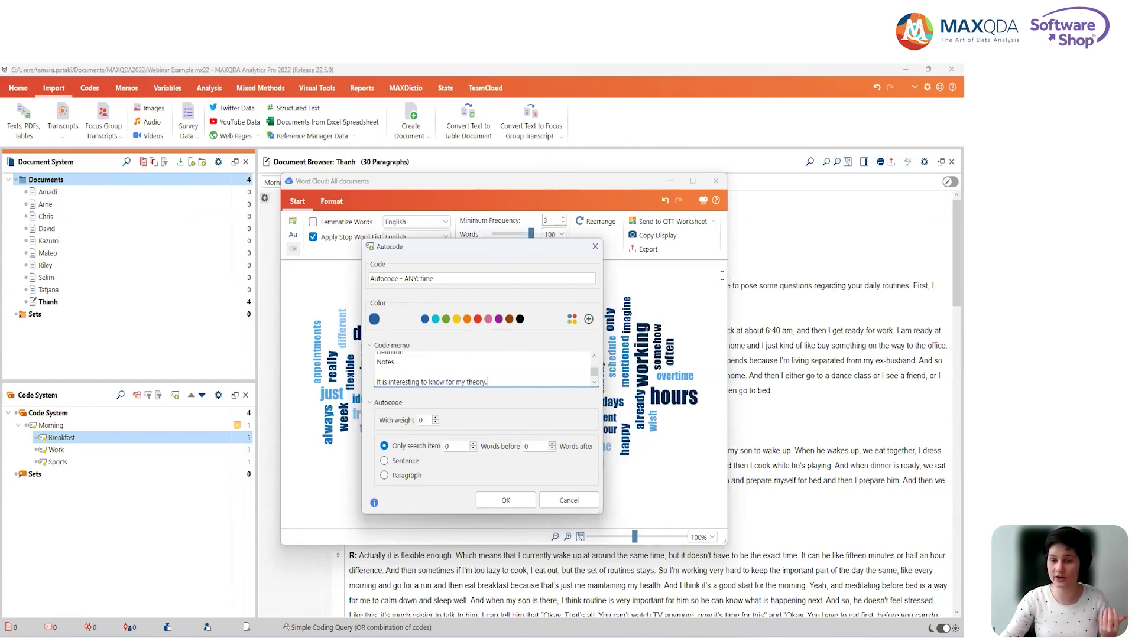
Autocode the whole sentence around each hit for "time" and preview the new code's memo
left_click_drag(507, 250, 772, 242)
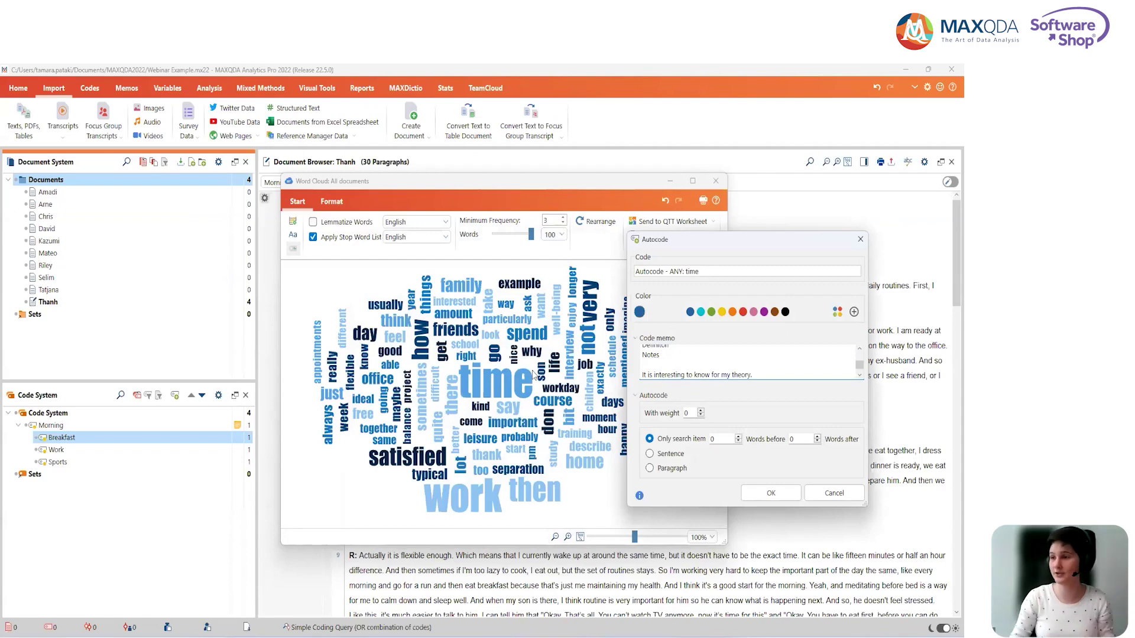
left_click(651, 455)
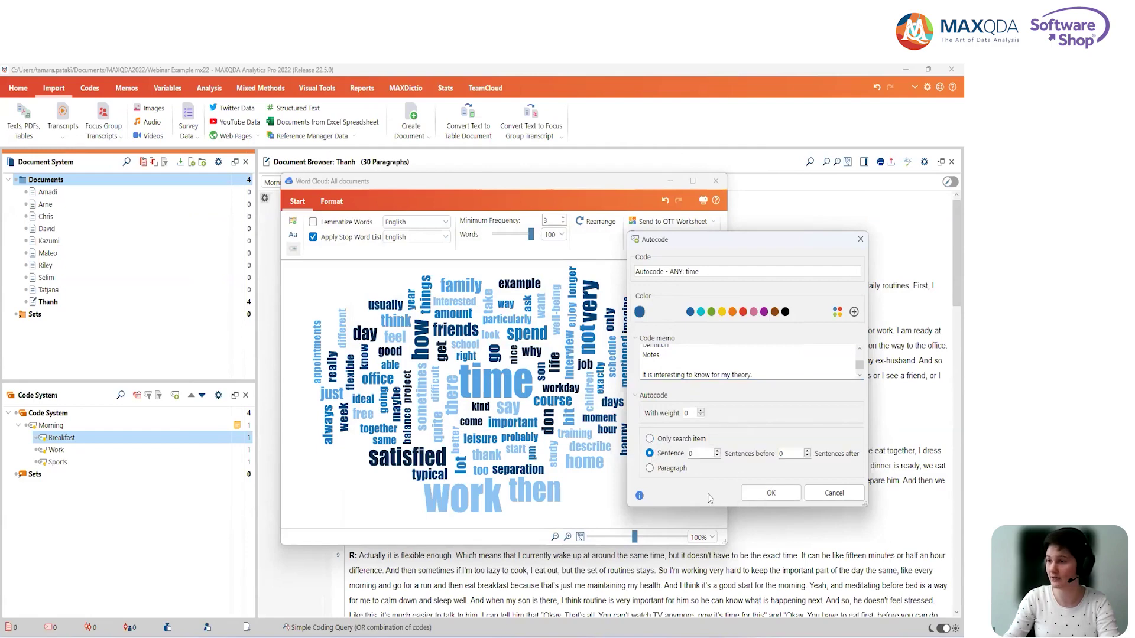
left_click(782, 494)
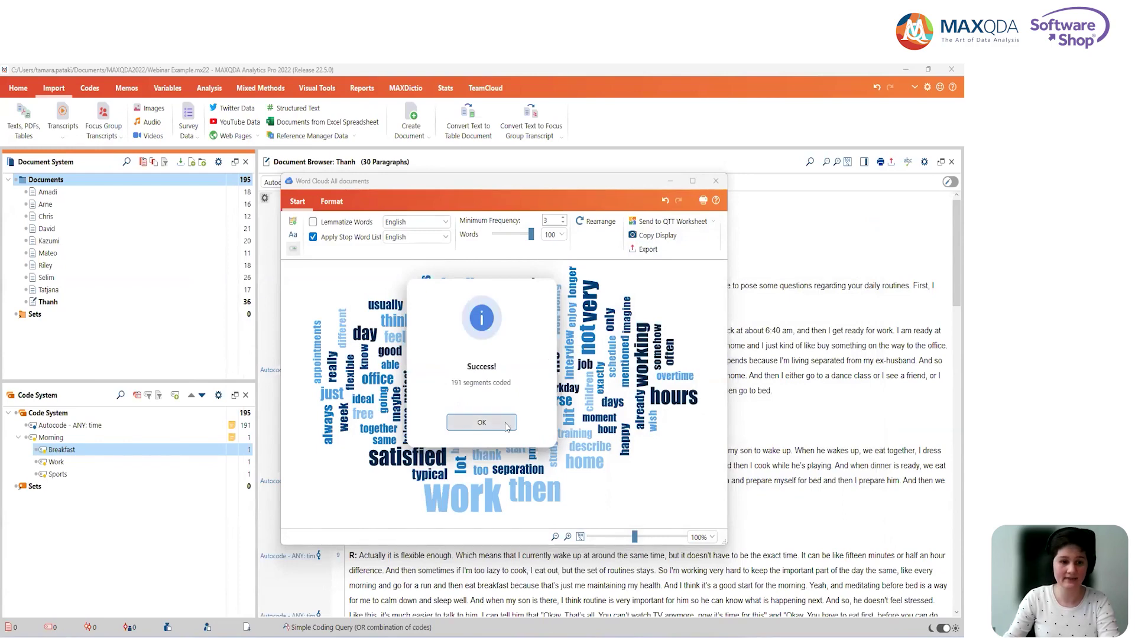
left_click(482, 423)
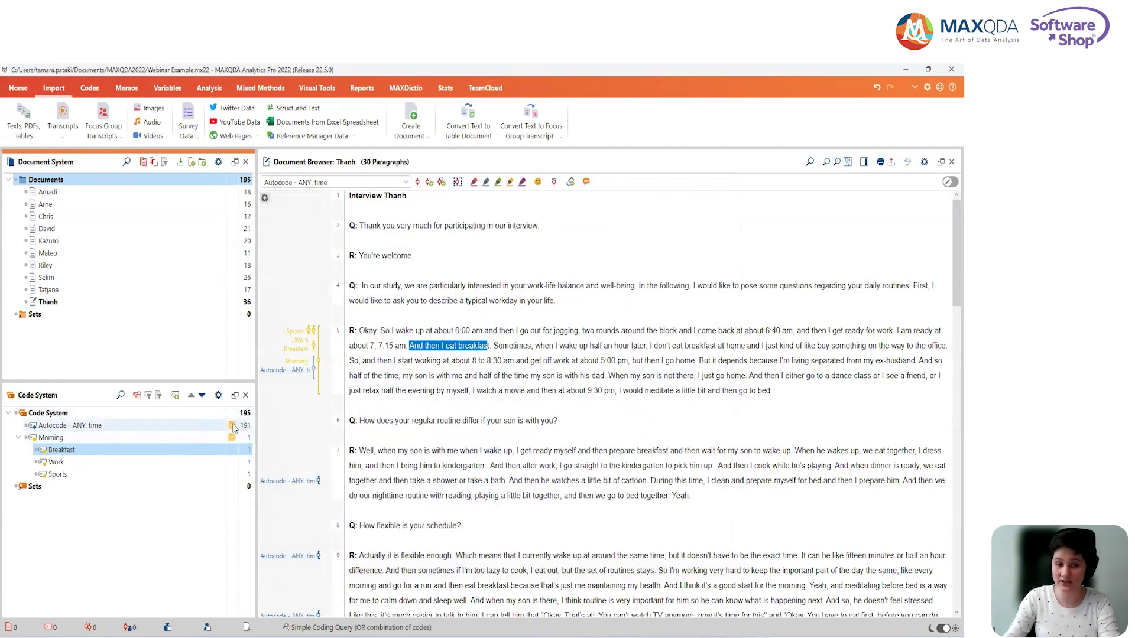
mouse_move(233, 427)
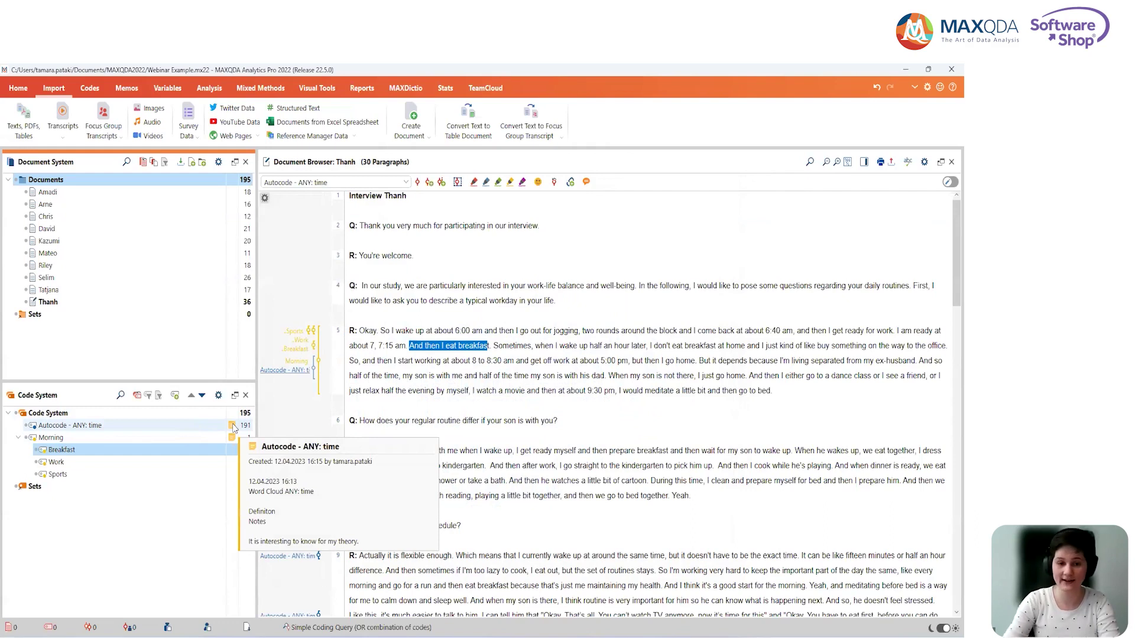
left_click(486, 433)
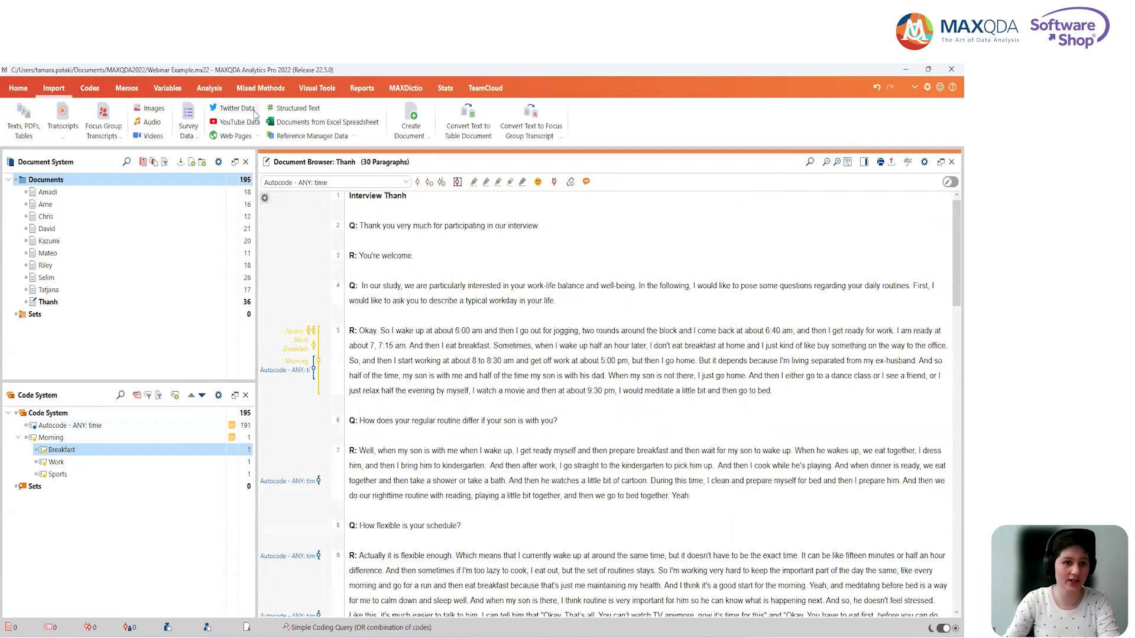
Run a Text Search & Autocode search for "friend*" in the documents
left_click(216, 88)
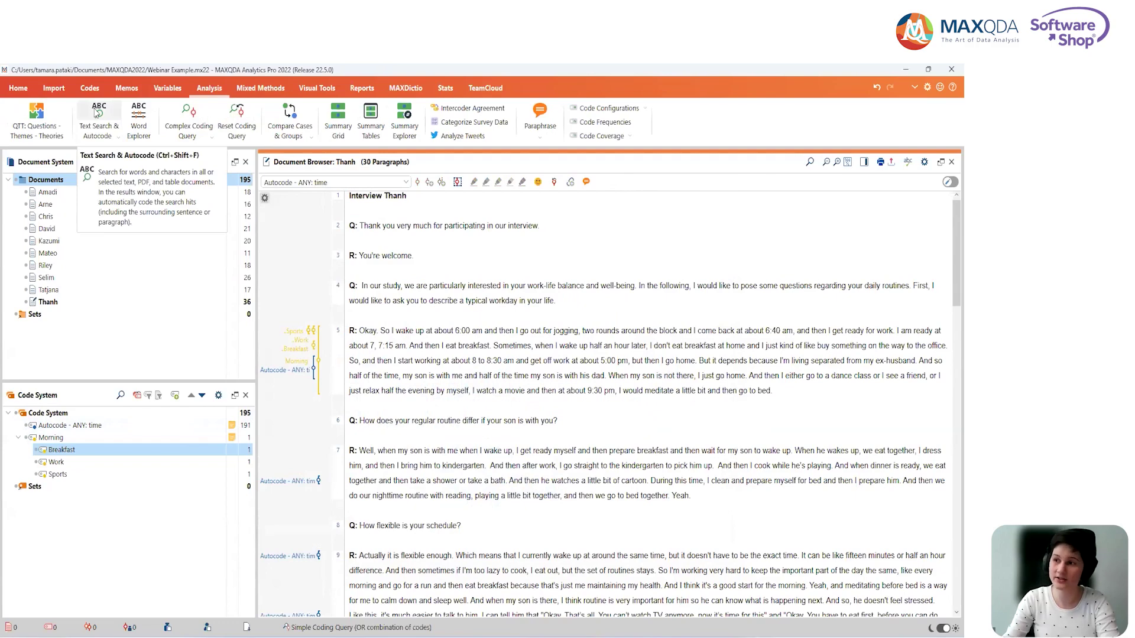
left_click(97, 112)
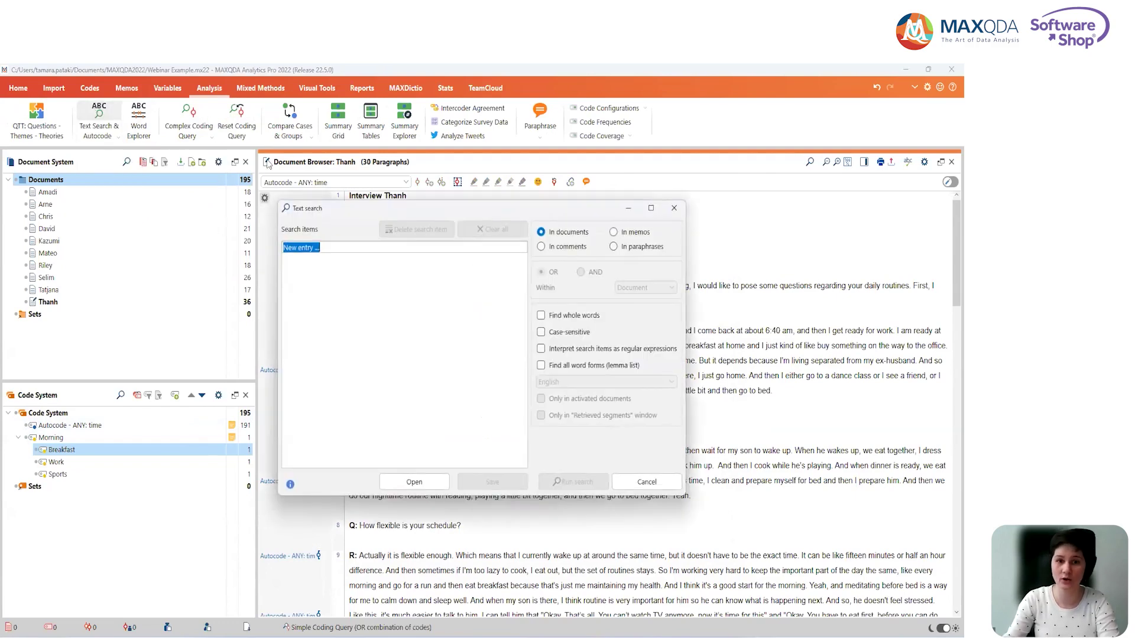
type("fr")
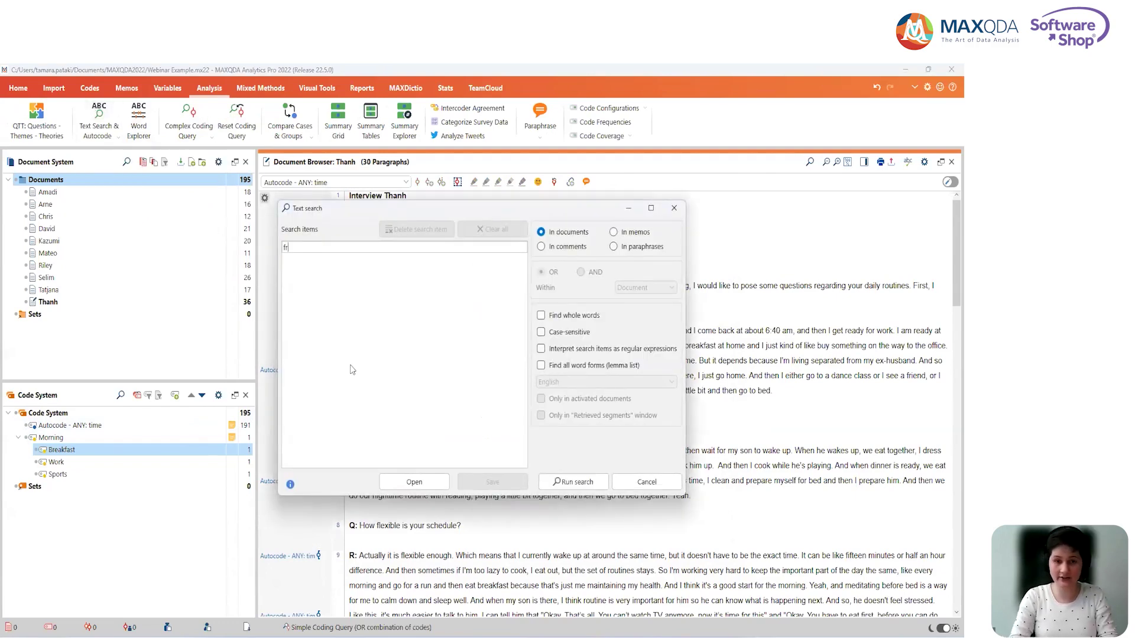
type("iend")
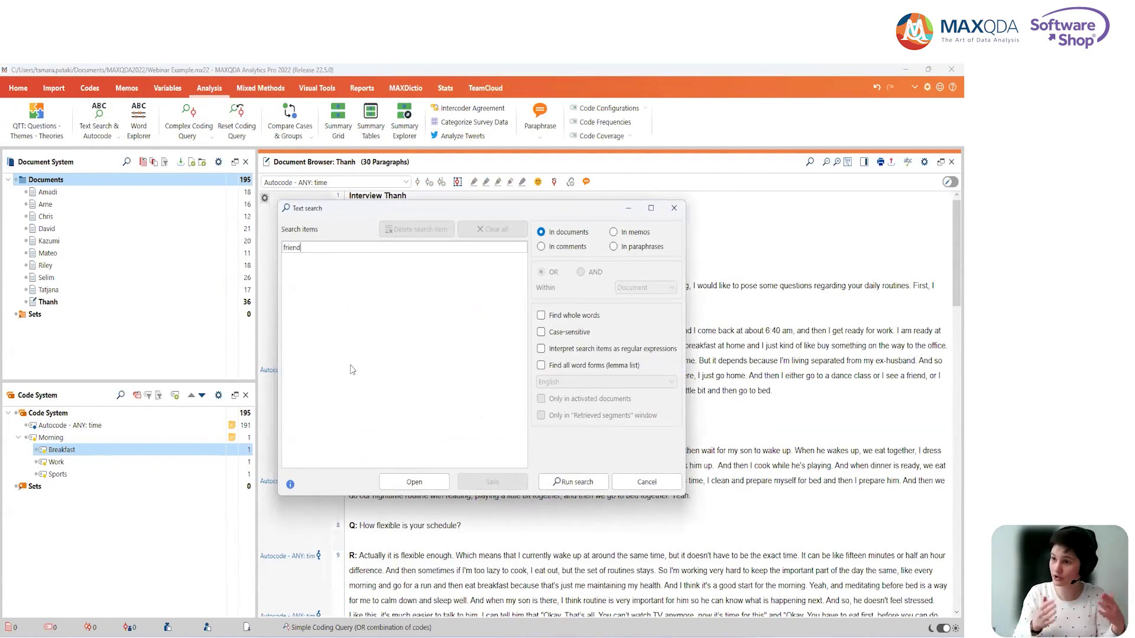
type("*")
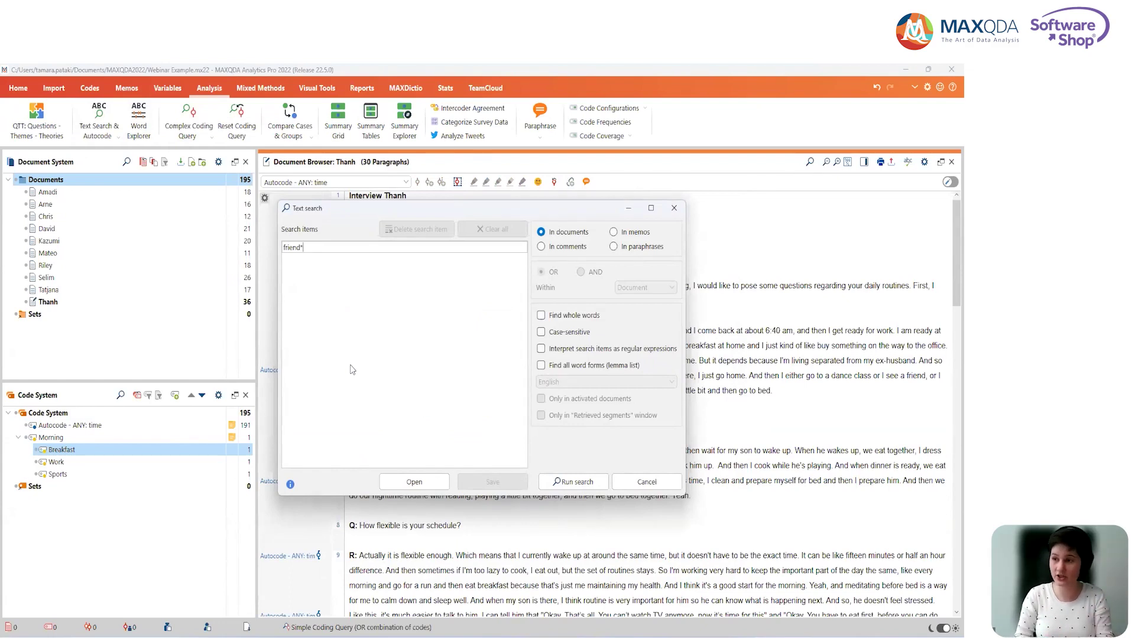
left_click(603, 482)
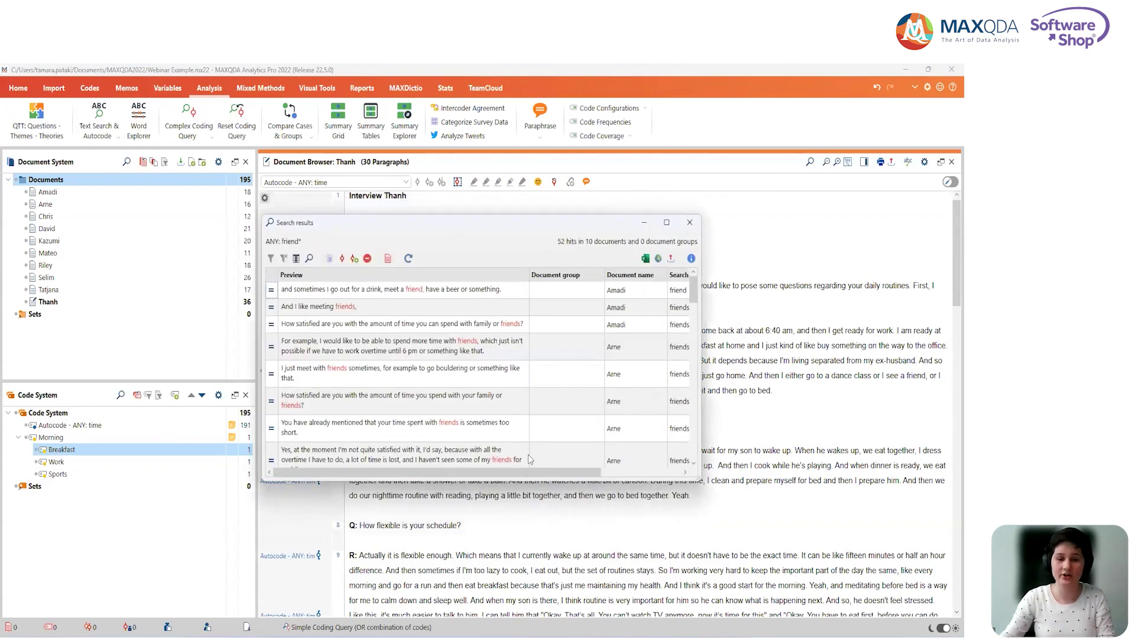
Review the autocoding options for the "friend*" hits, then cancel and close the search results
left_click(355, 258)
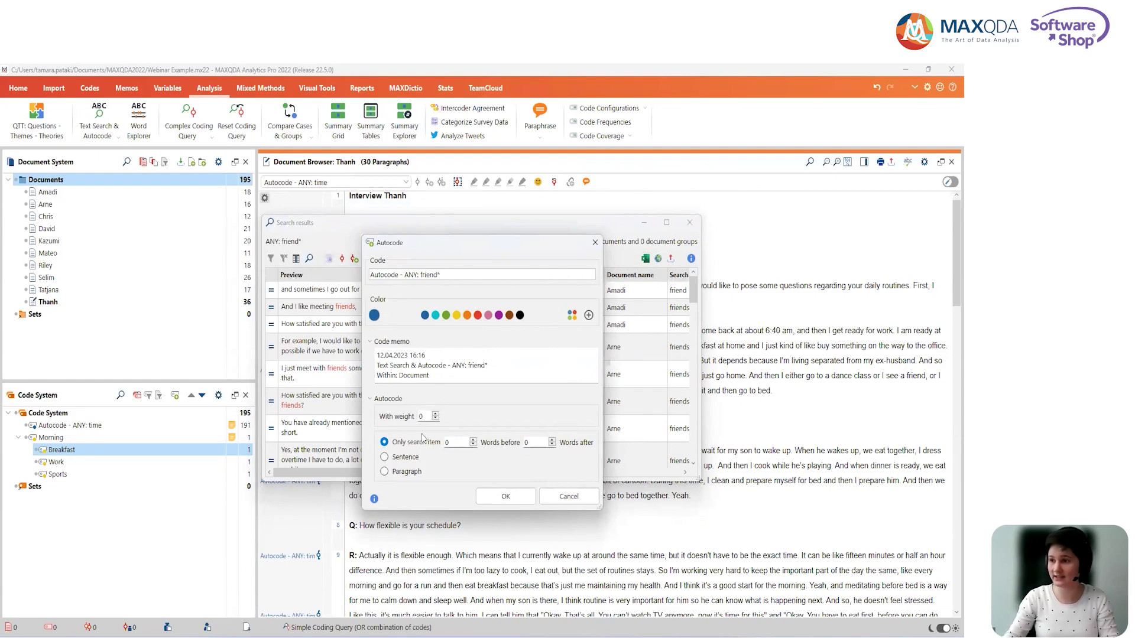
left_click(593, 243)
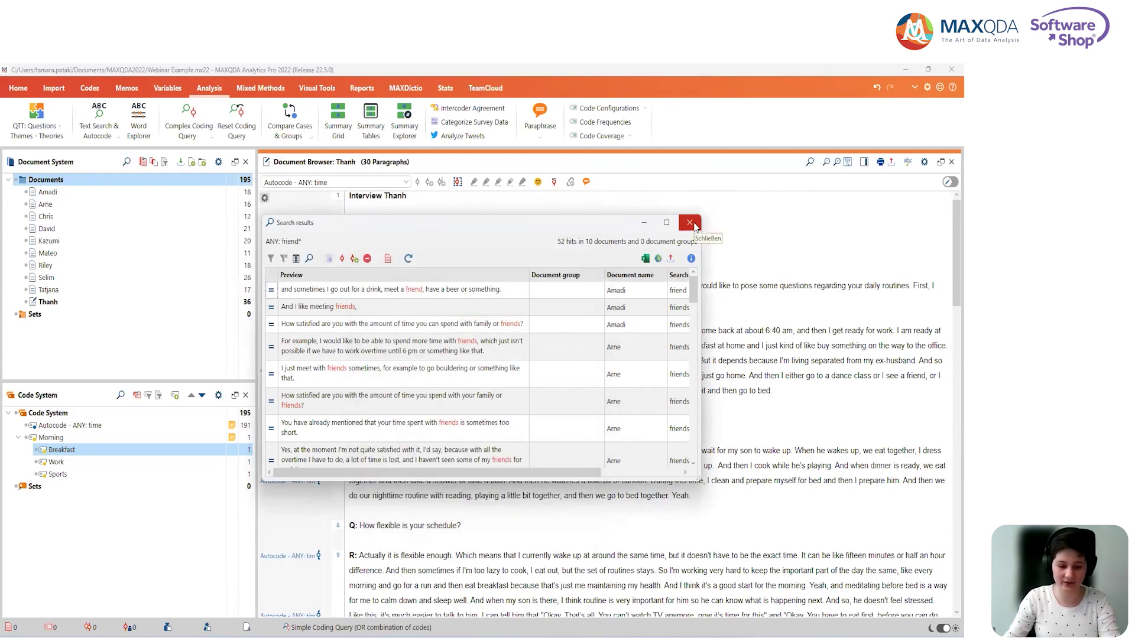
left_click(690, 223)
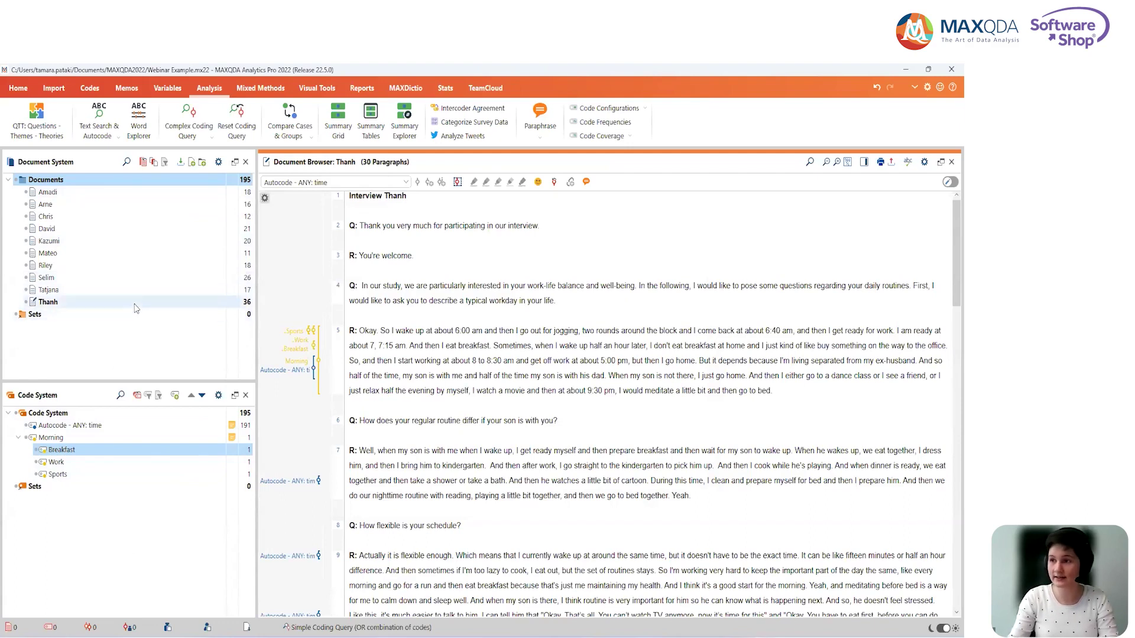
Create a new document group named "Round 1" in the project's documents
left_click(203, 168)
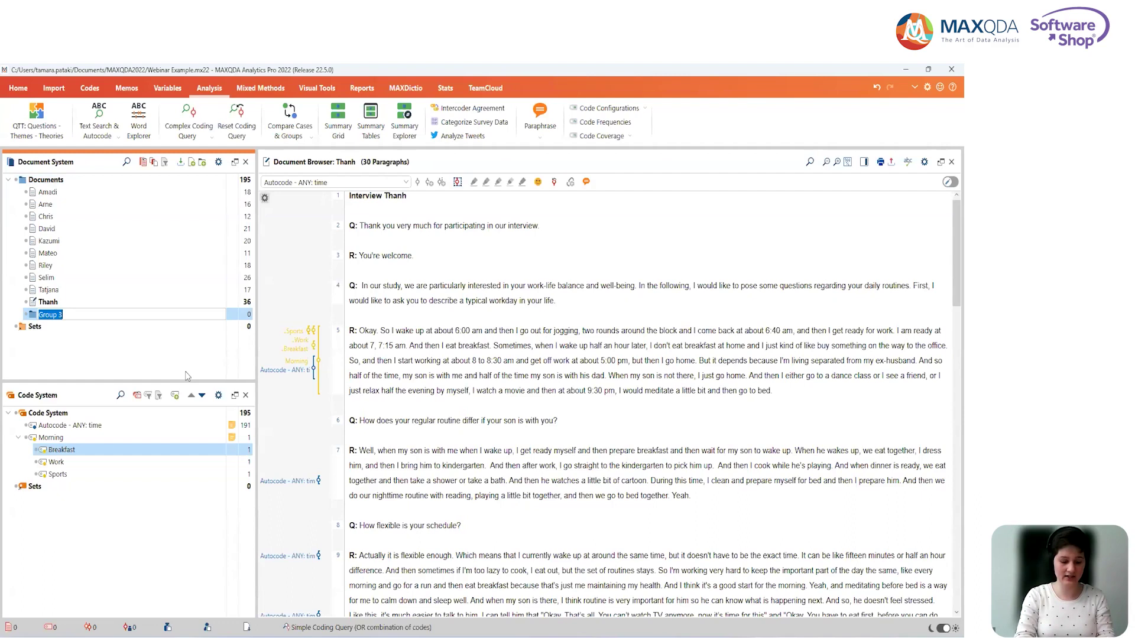
type("Round 1")
key("Return")
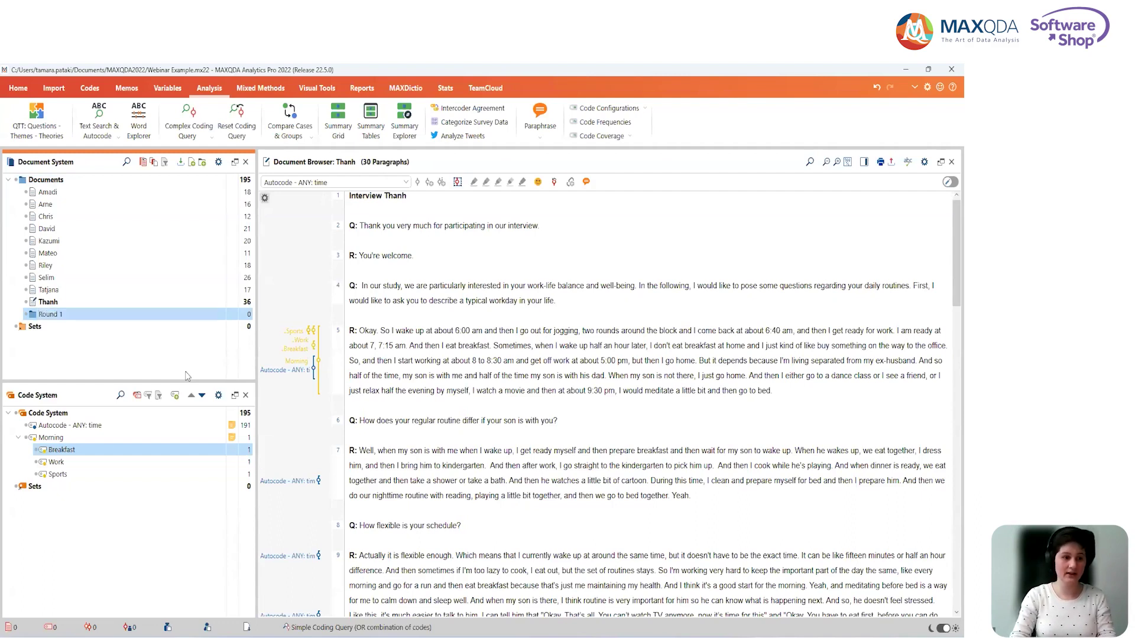
Create a document group named "Round 2" and move it out of Round 1 to the top level of the documents
left_click(202, 163)
type("Rou")
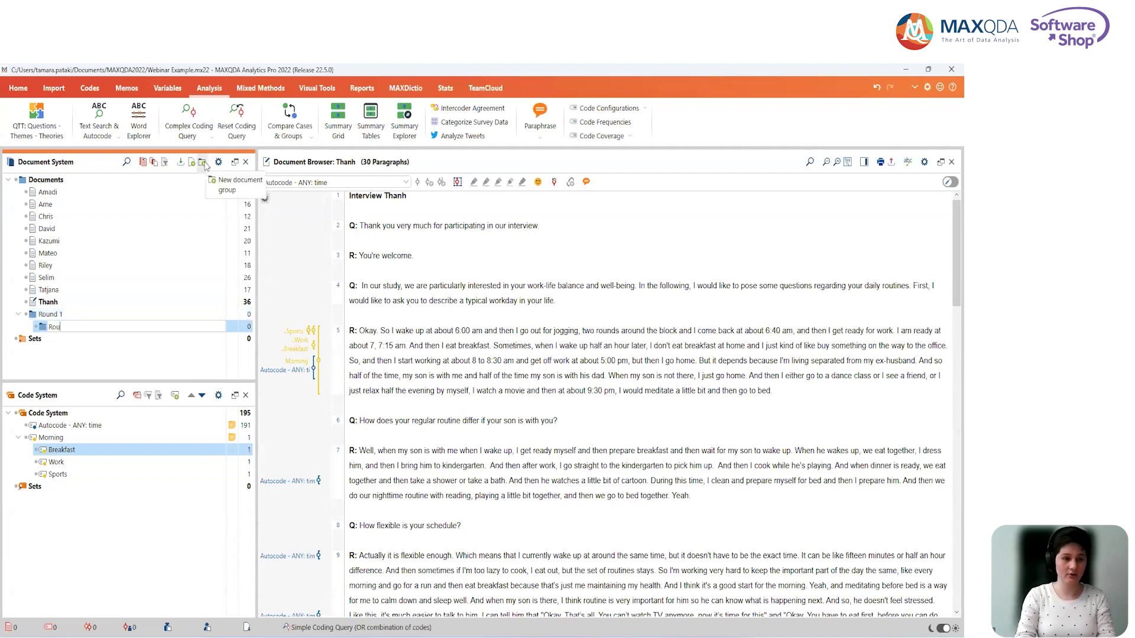
type("nd 2")
key("Return")
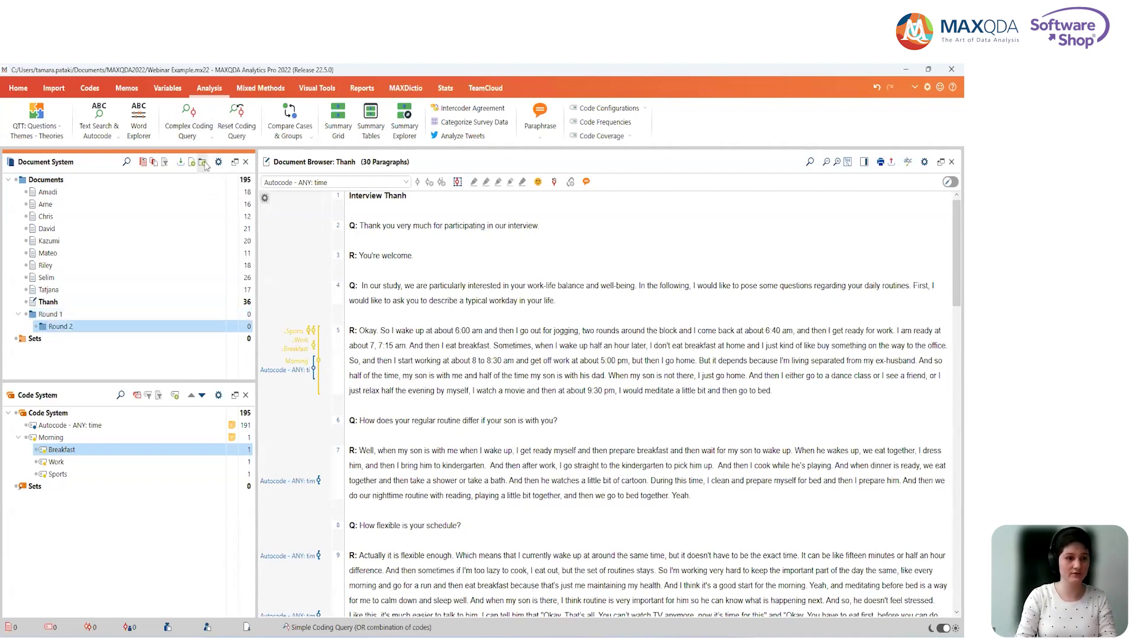
left_click_drag(65, 327, 49, 188)
left_click_drag(57, 330, 50, 180)
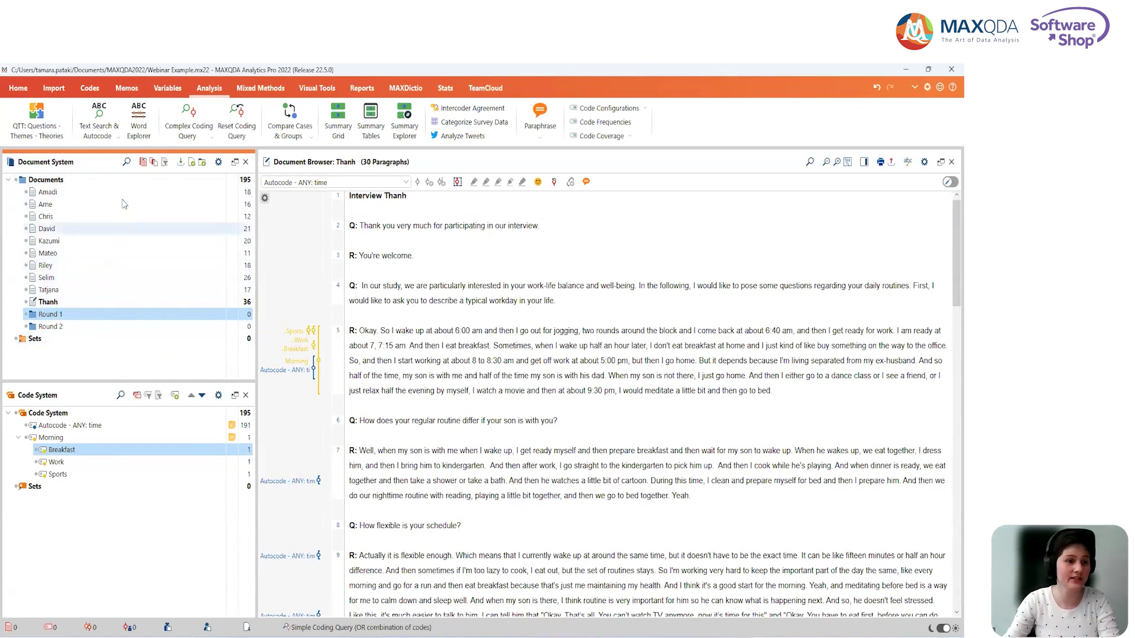
Move the first, second, sixth, seventh and eighth interview documents together into the Round 1 group
mouse_move(114, 194)
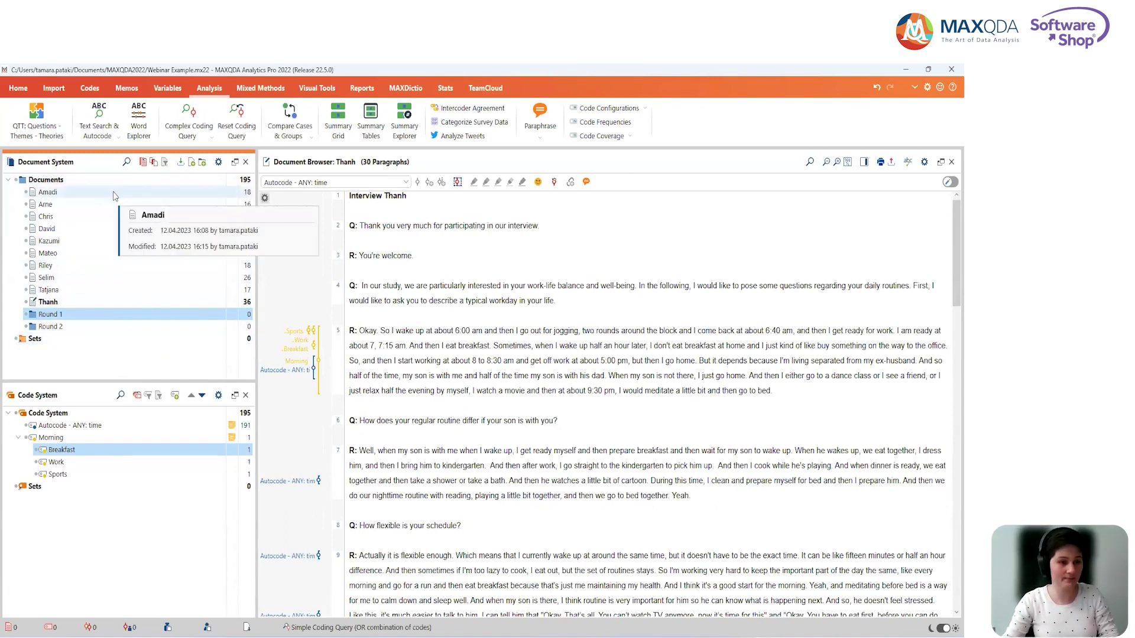
left_click(112, 191)
left_click(98, 207, "ctrl")
left_click(86, 253, "ctrl")
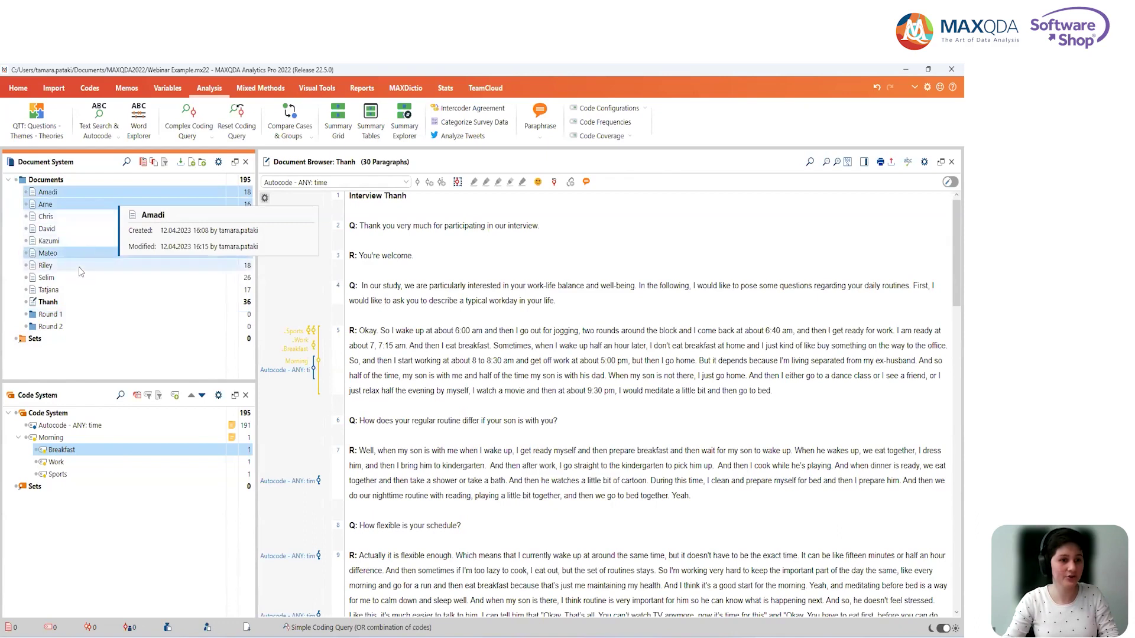
left_click(76, 266, "ctrl")
left_click(75, 272, "ctrl")
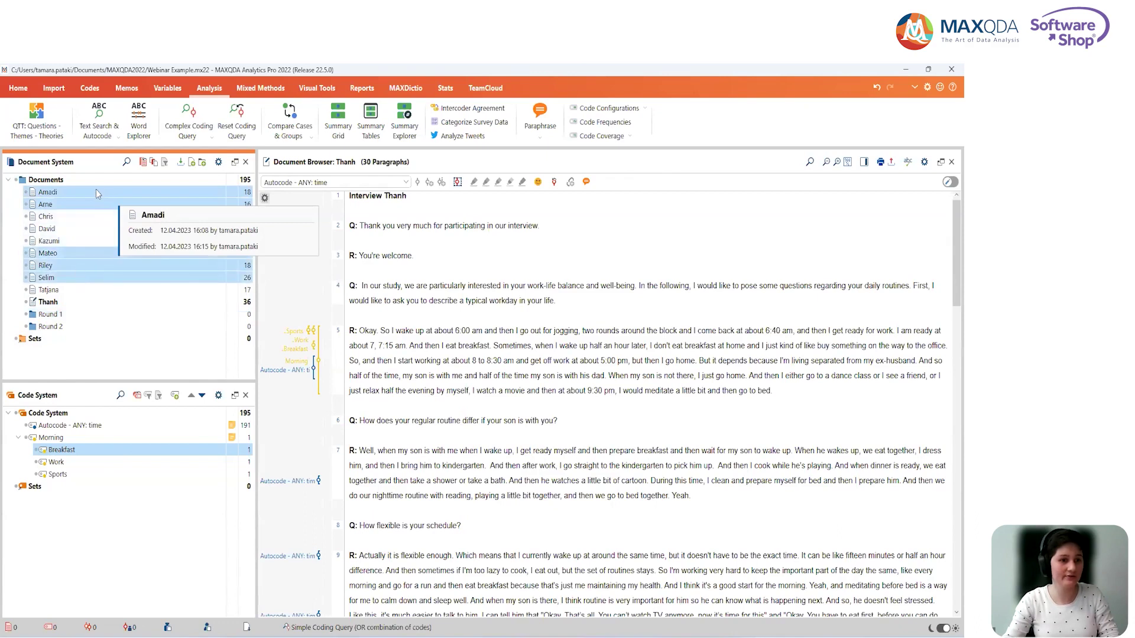
left_click_drag(97, 202, 72, 314)
Move the five remaining ungrouped interview documents into the Round 2 group
left_click(50, 192)
left_click(53, 206, "ctrl")
left_click(54, 216, "ctrl")
left_click(54, 229, "ctrl")
left_click(54, 241, "ctrl")
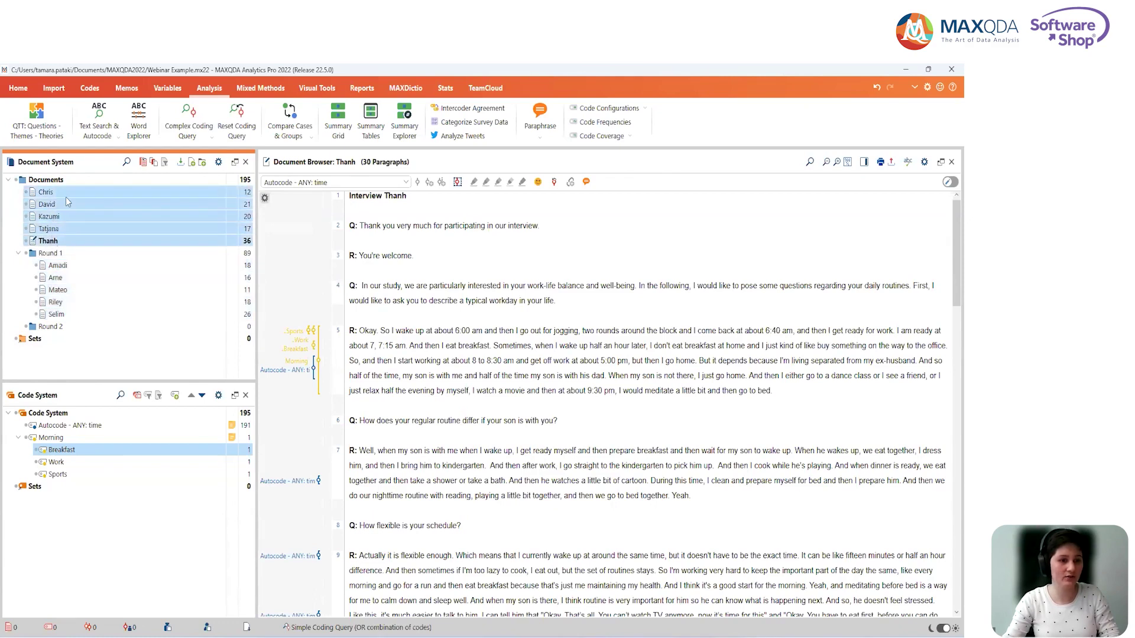
left_click_drag(66, 189, 62, 327)
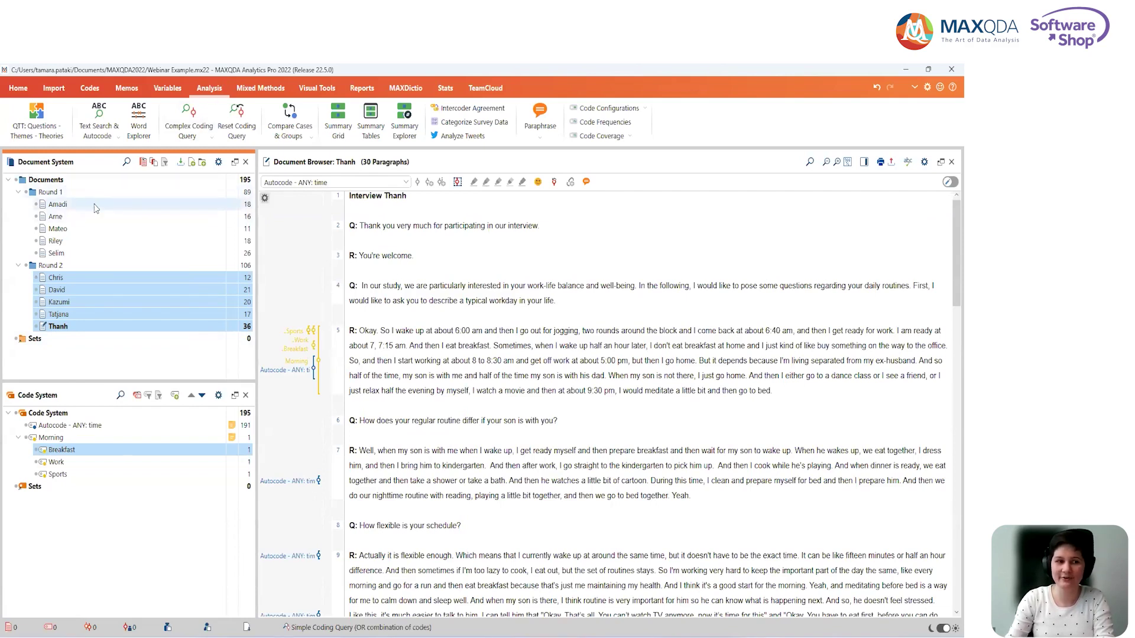
Assign orange to the first document in Round 1 and green to the second one
mouse_move(94, 208)
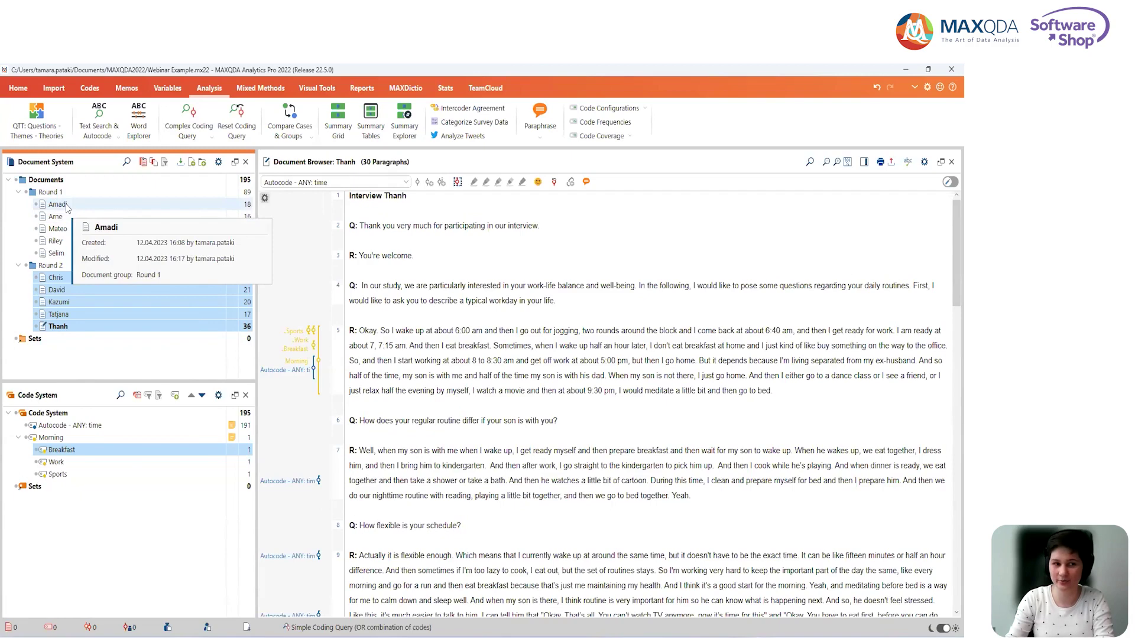
right_click(67, 208)
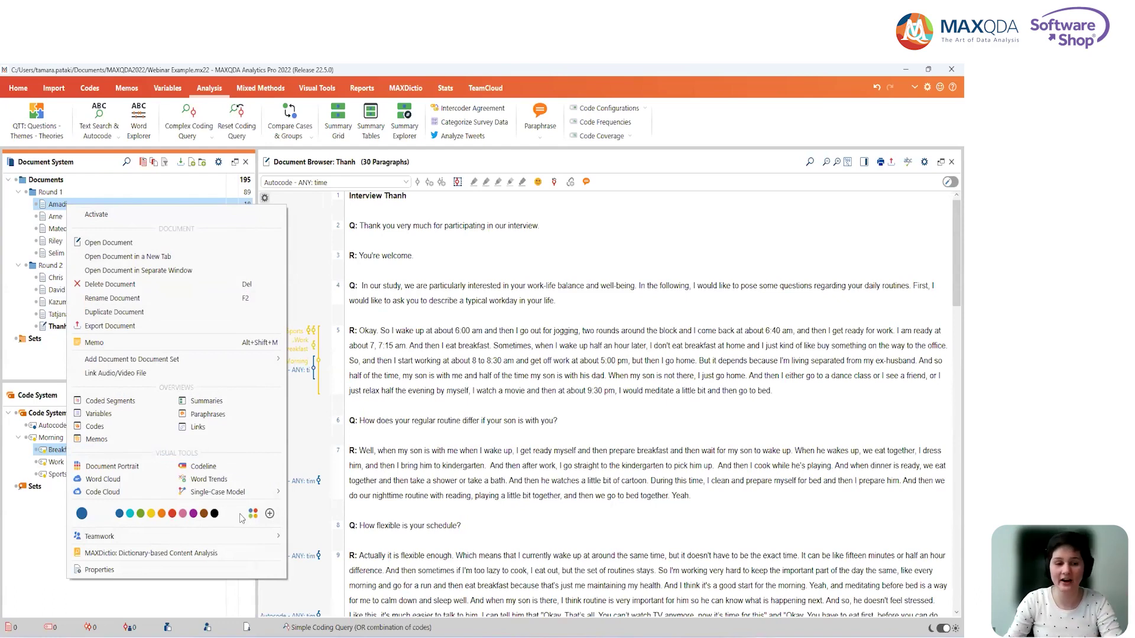
left_click(162, 515)
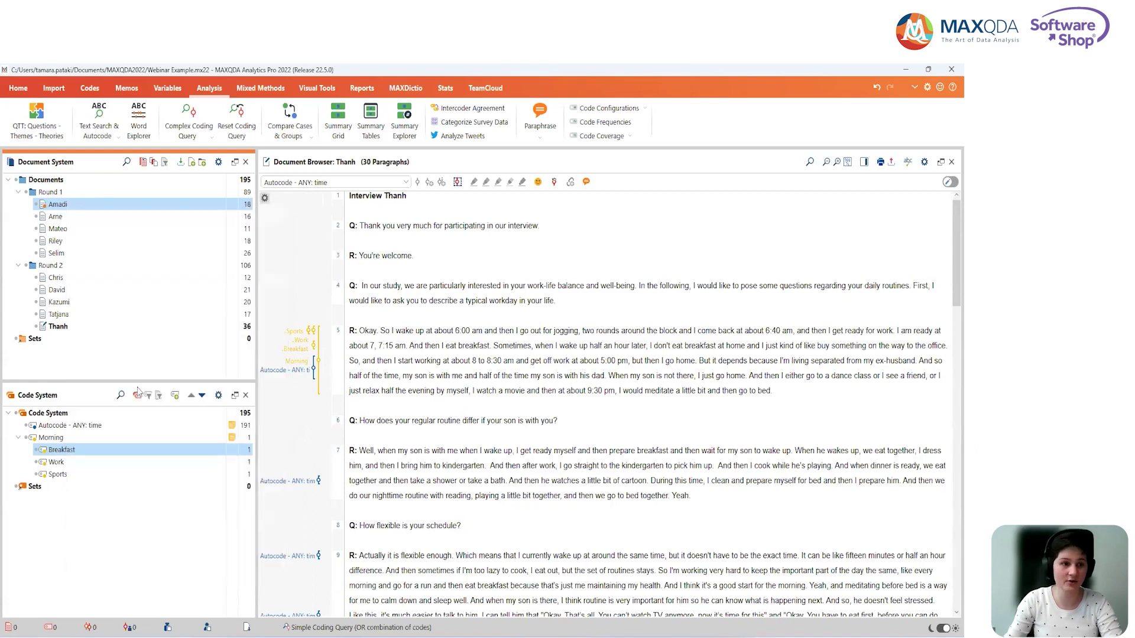
right_click(58, 218)
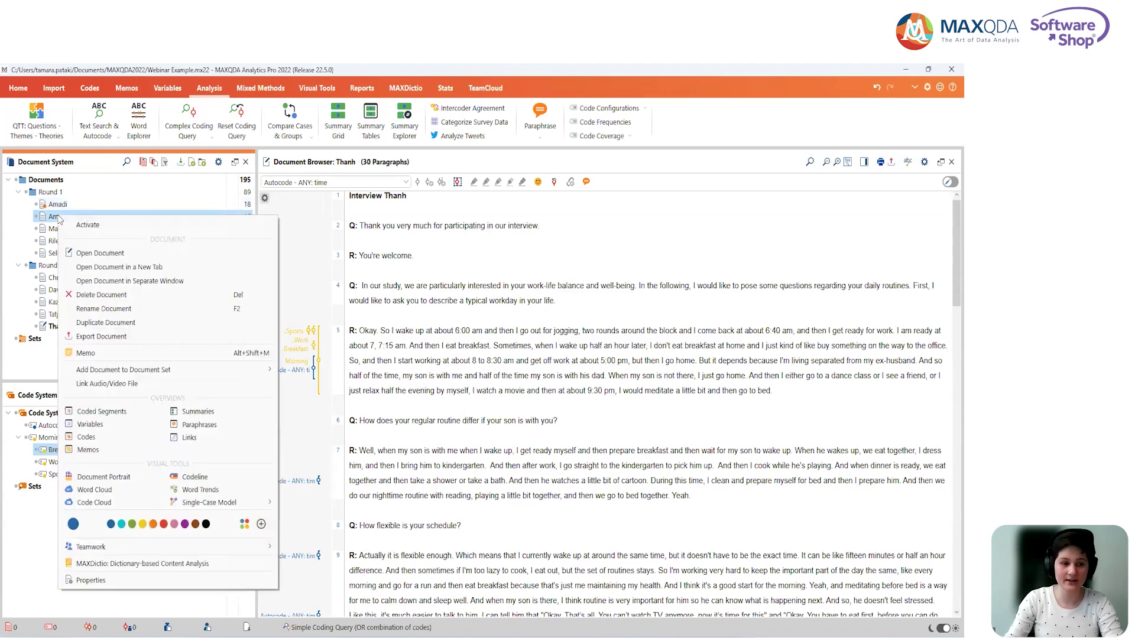
left_click(133, 525)
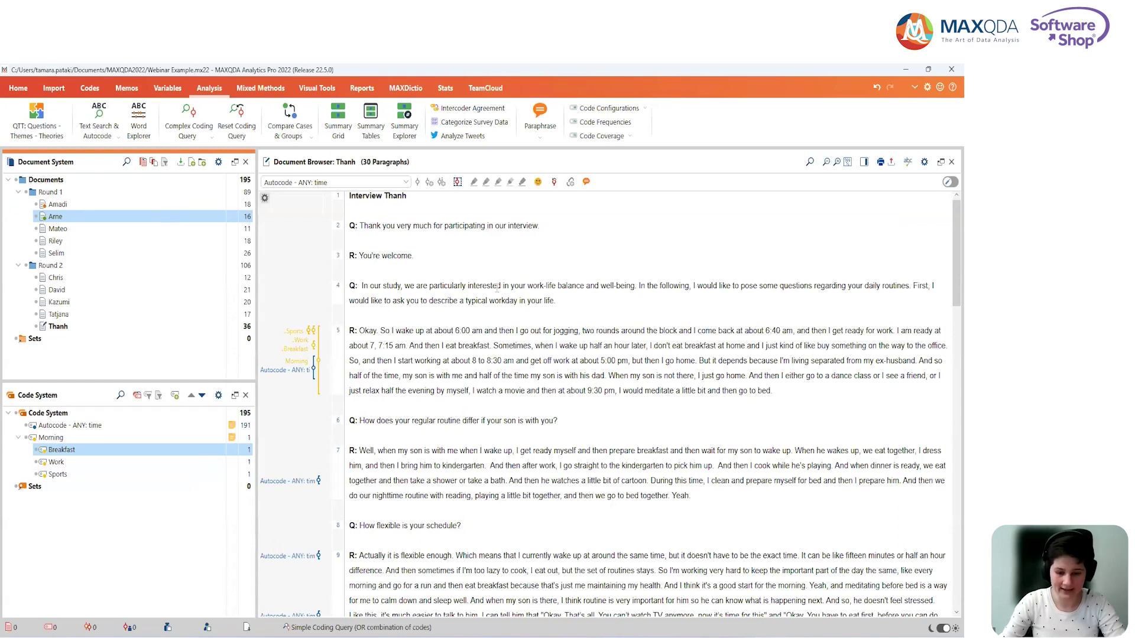
Activate the second and fifth documents in Round 1 and the second and third documents in Round 2
mouse_move(34, 260)
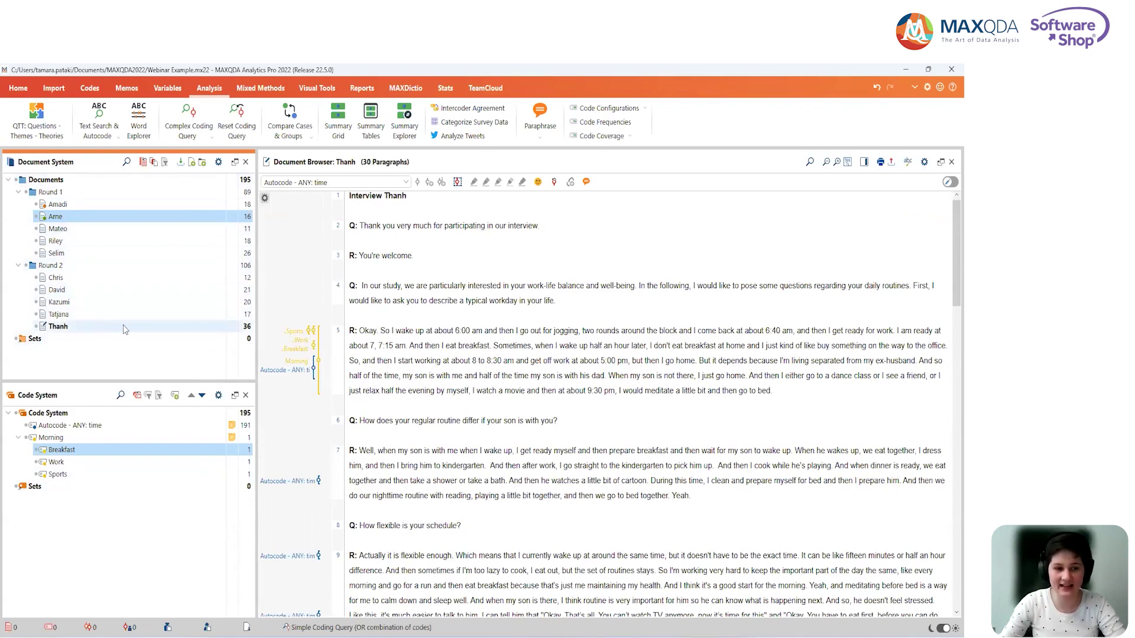
mouse_move(125, 329)
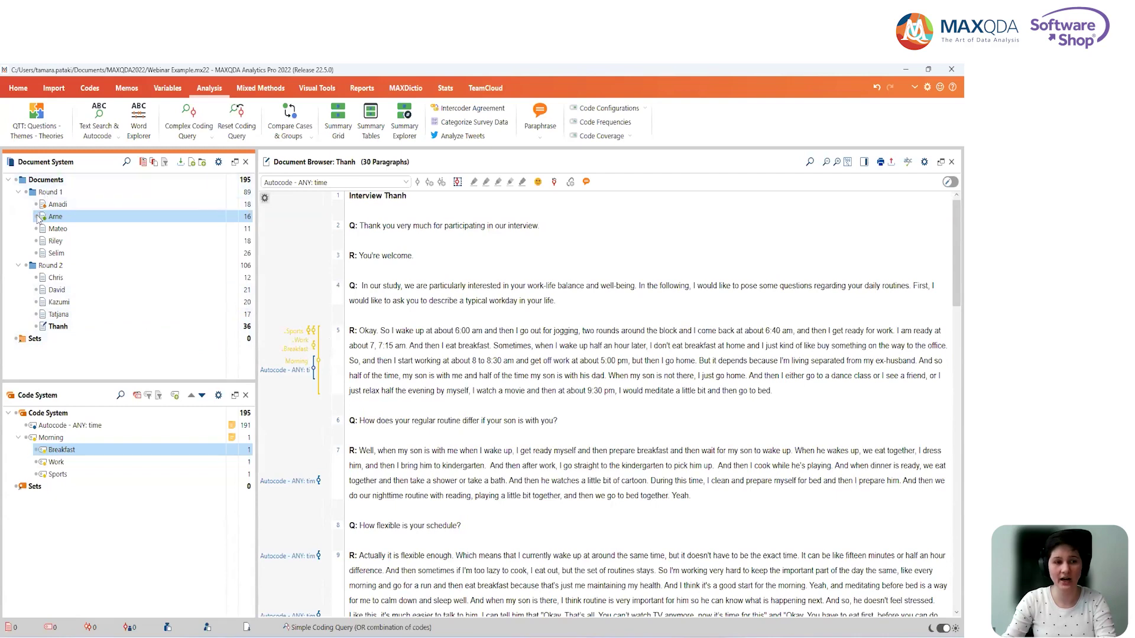
mouse_move(38, 219)
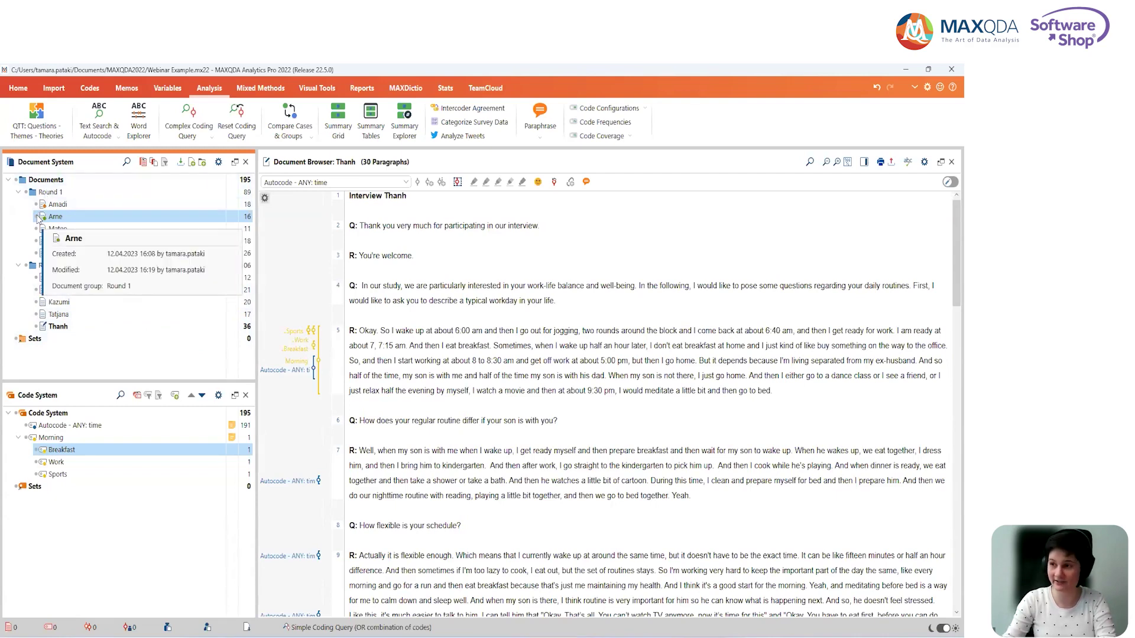
left_click(36, 216)
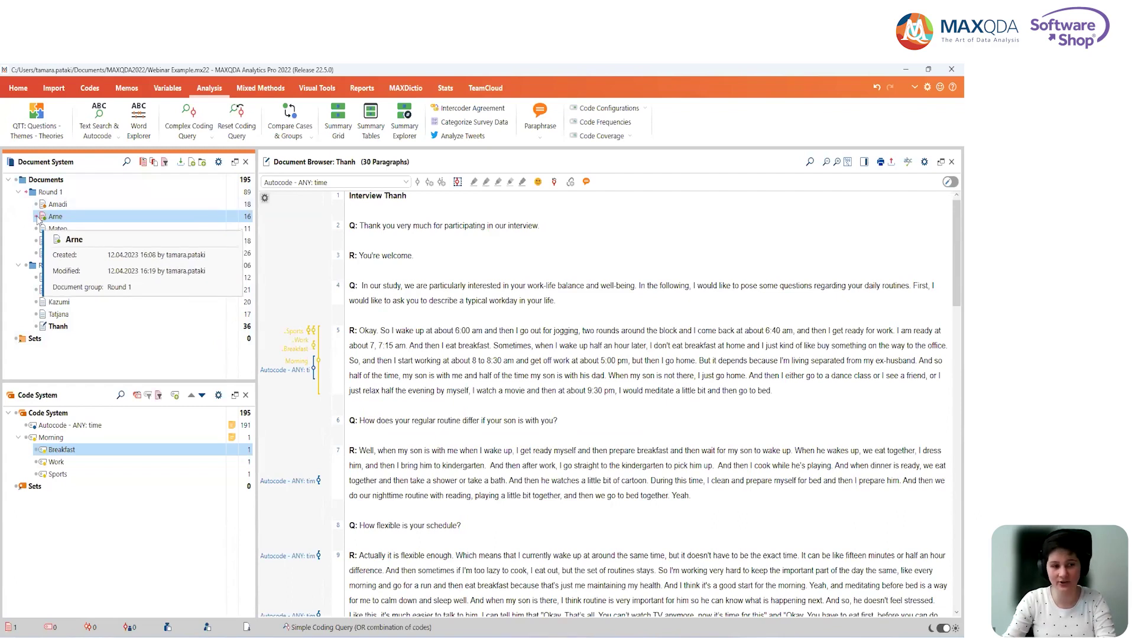
mouse_move(97, 275)
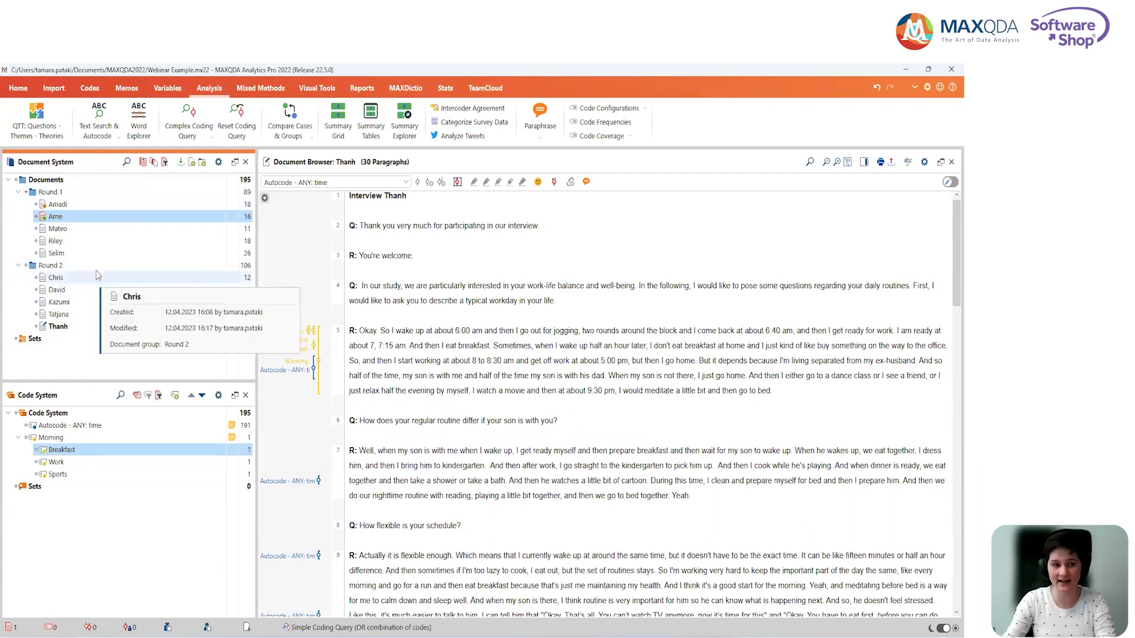
left_click(36, 255)
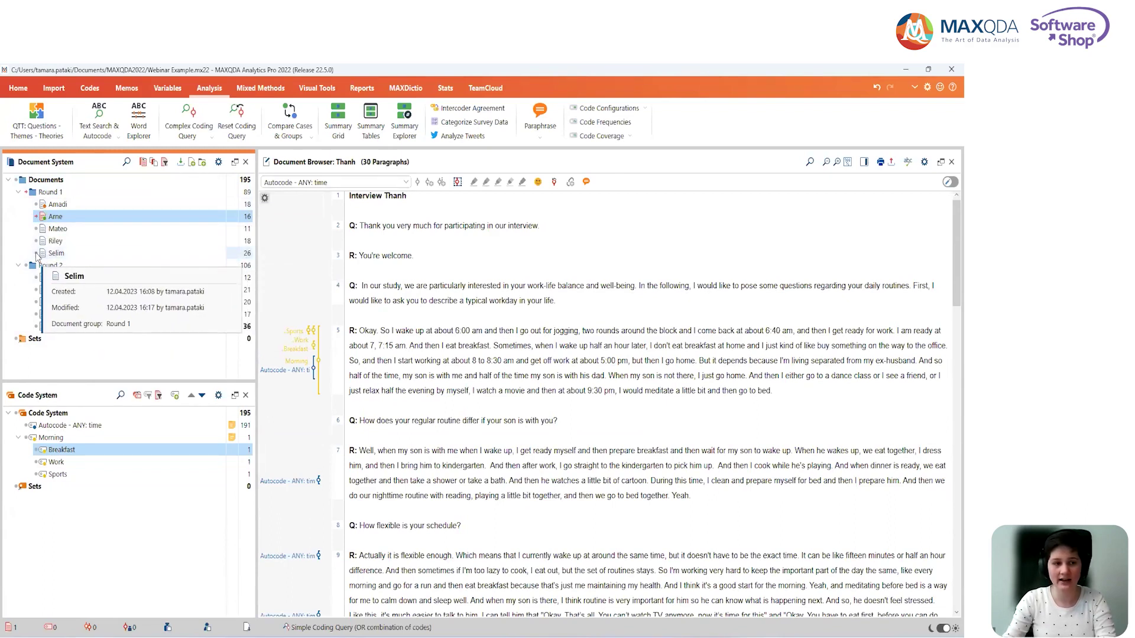
left_click(35, 291)
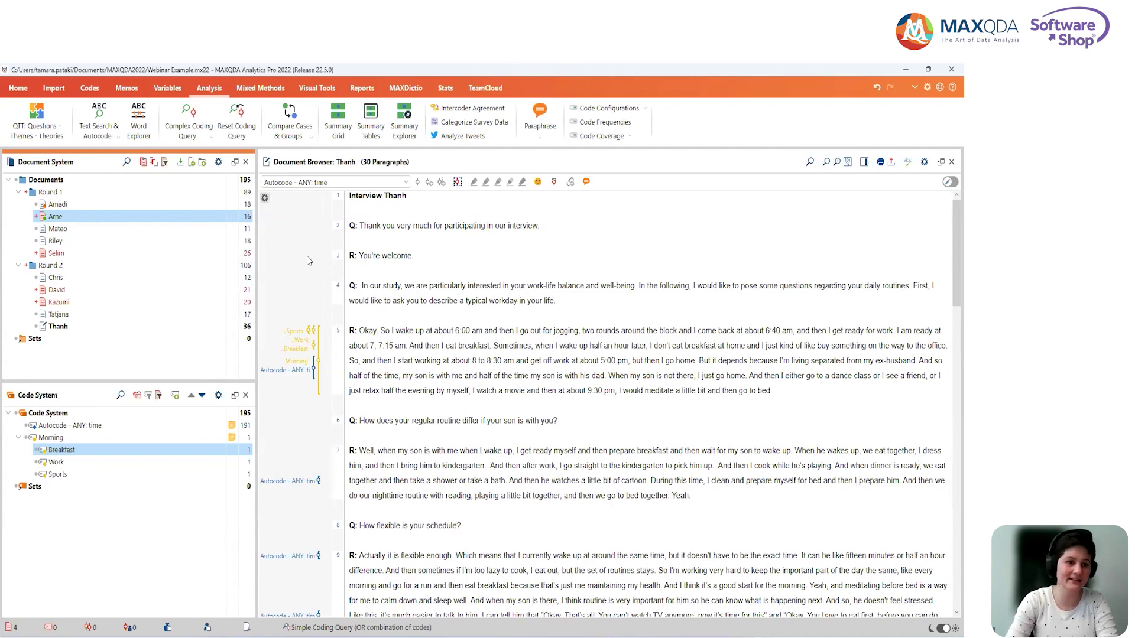
Create a new document set from the green Round 1 document and add the other three activated documents to it
right_click(53, 219)
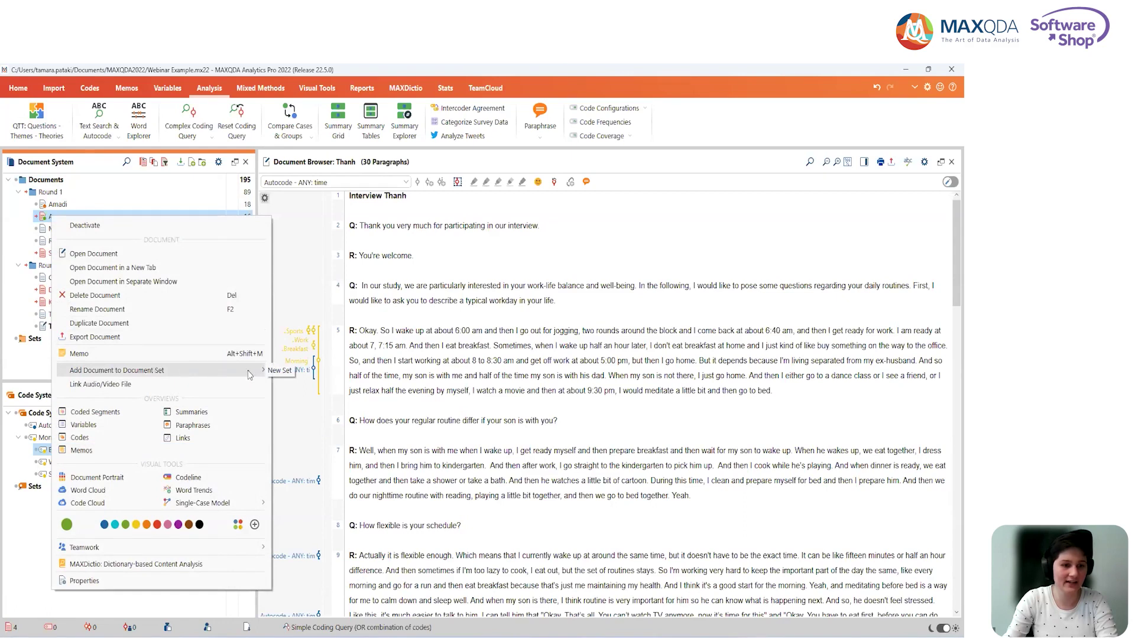
left_click(281, 371)
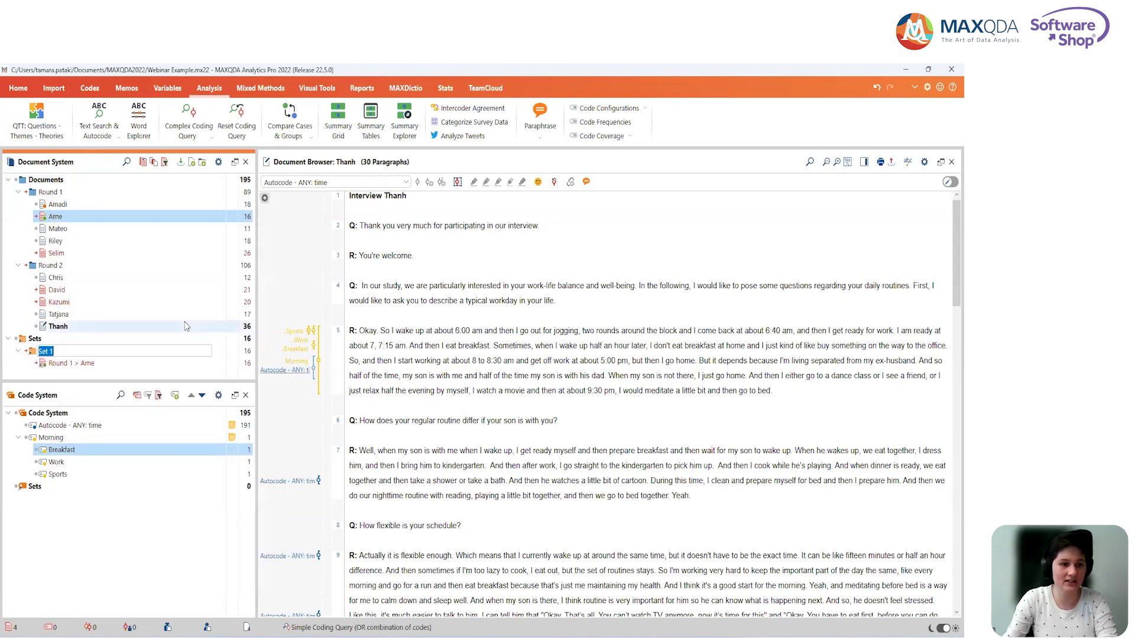
left_click(52, 254)
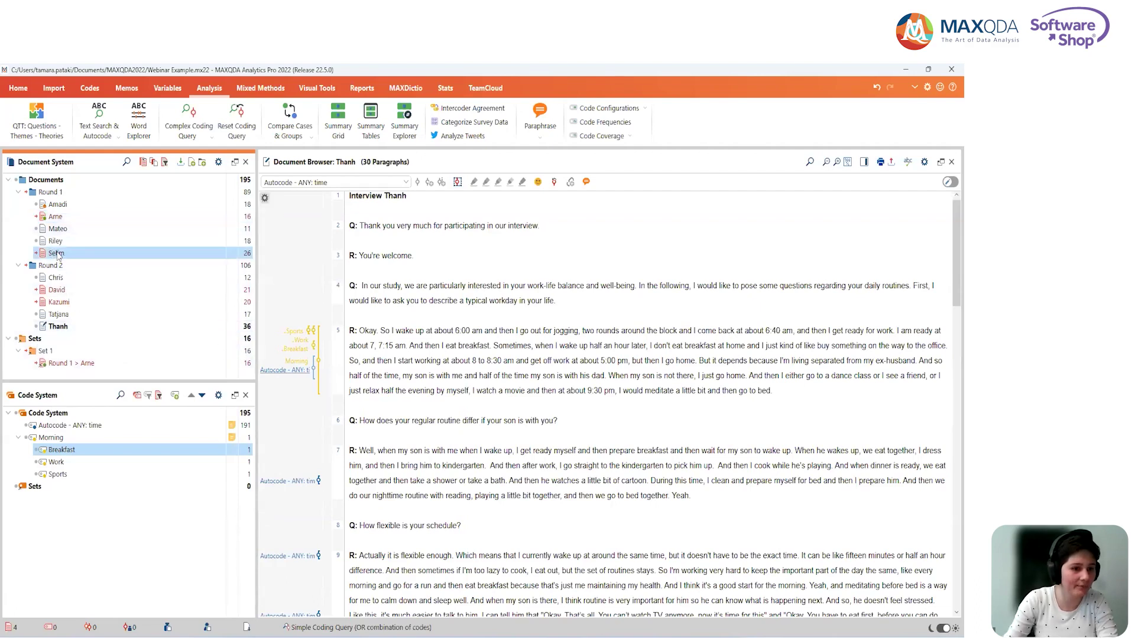
left_click_drag(52, 255, 59, 351)
left_click_drag(55, 290, 56, 354)
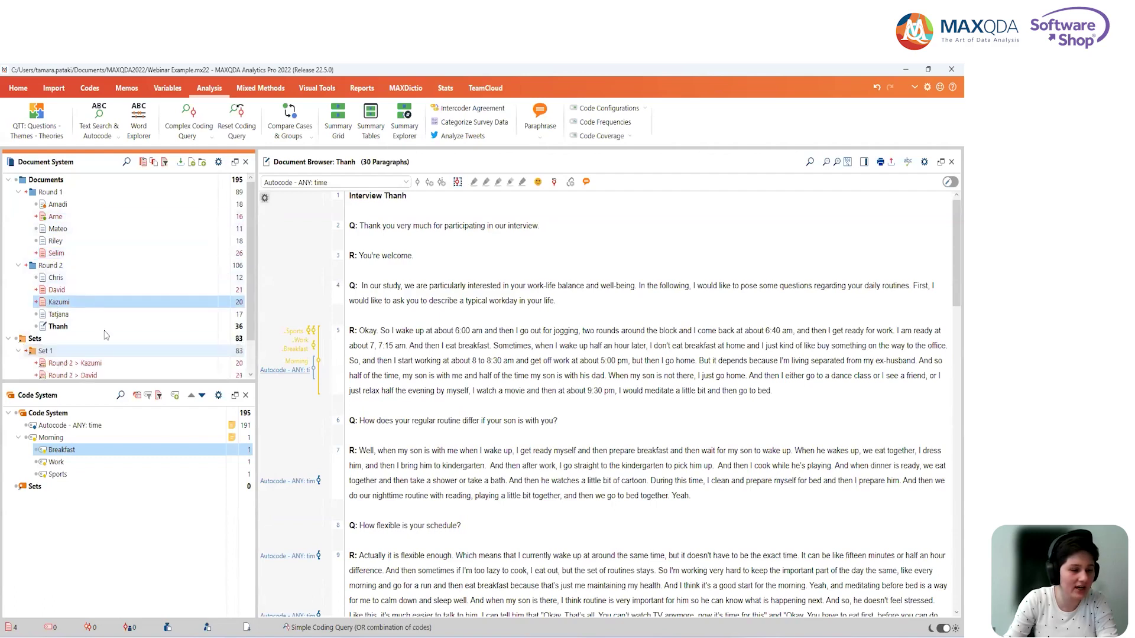
Rename the new document set "Parents" and enlarge the document list so that the whole set fits
scroll(127, 319, "down", 1)
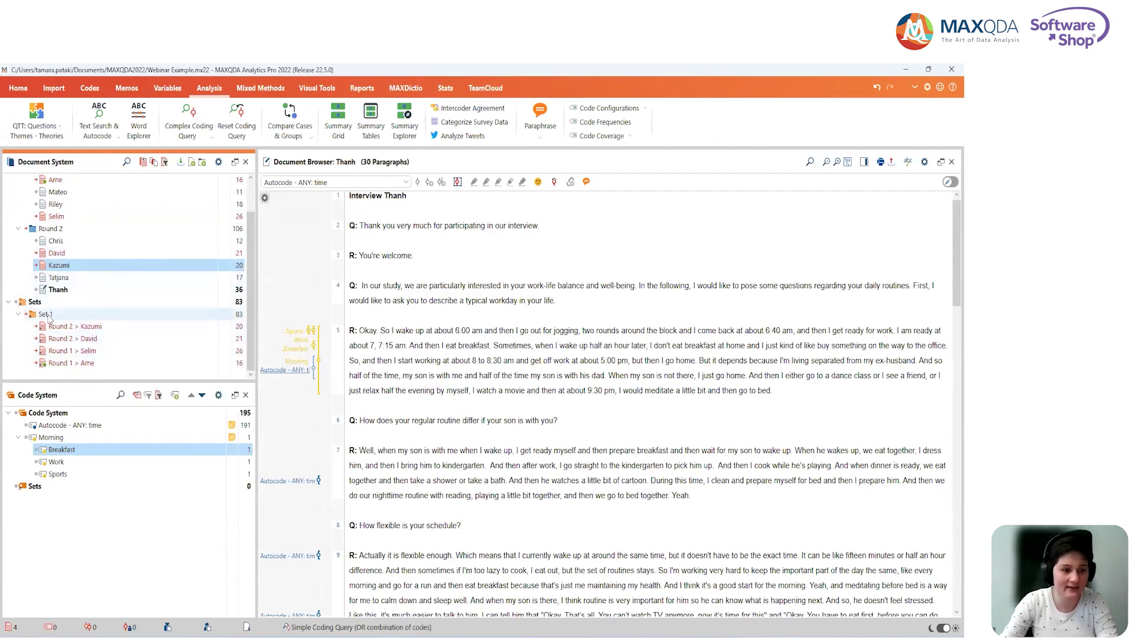
right_click(67, 315)
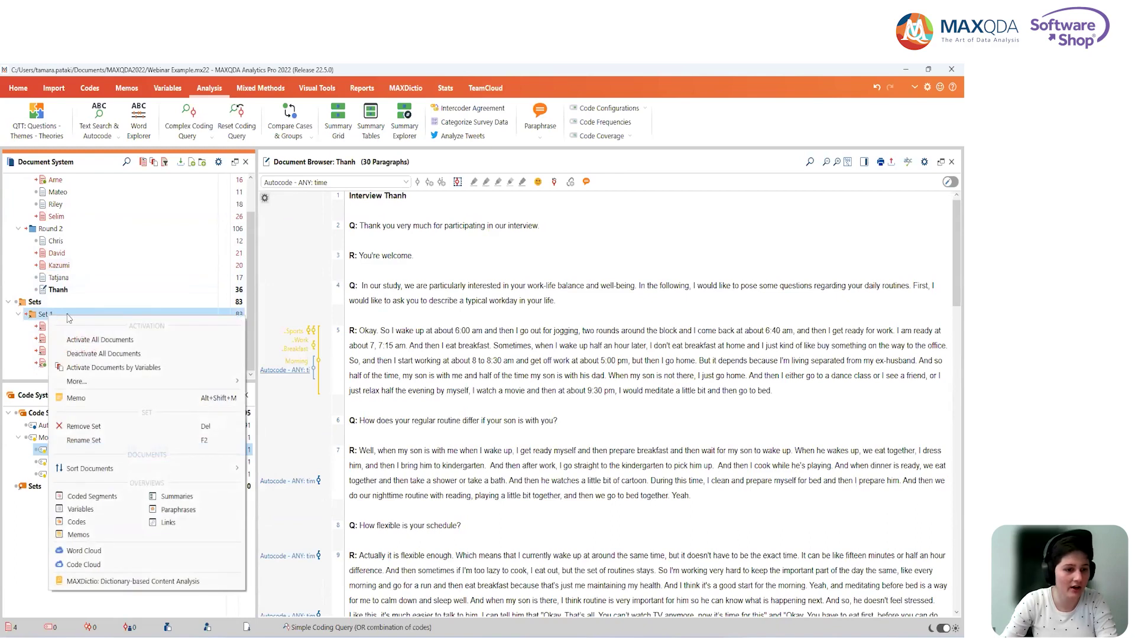
left_click(105, 441)
type("Parents")
key("Return")
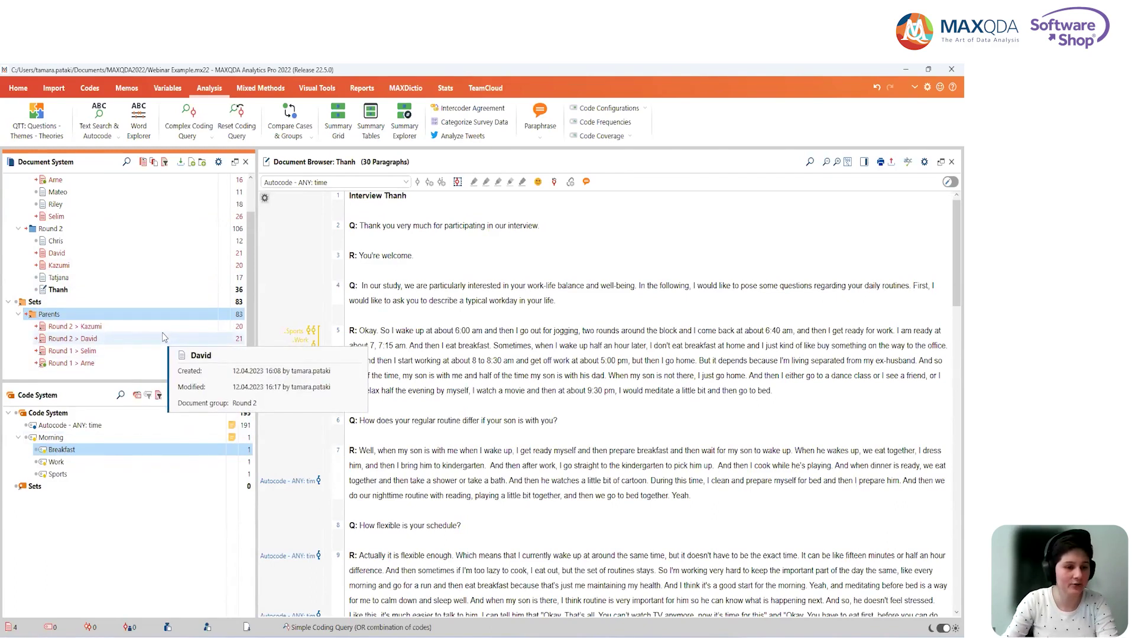
scroll(164, 337, "up", 1)
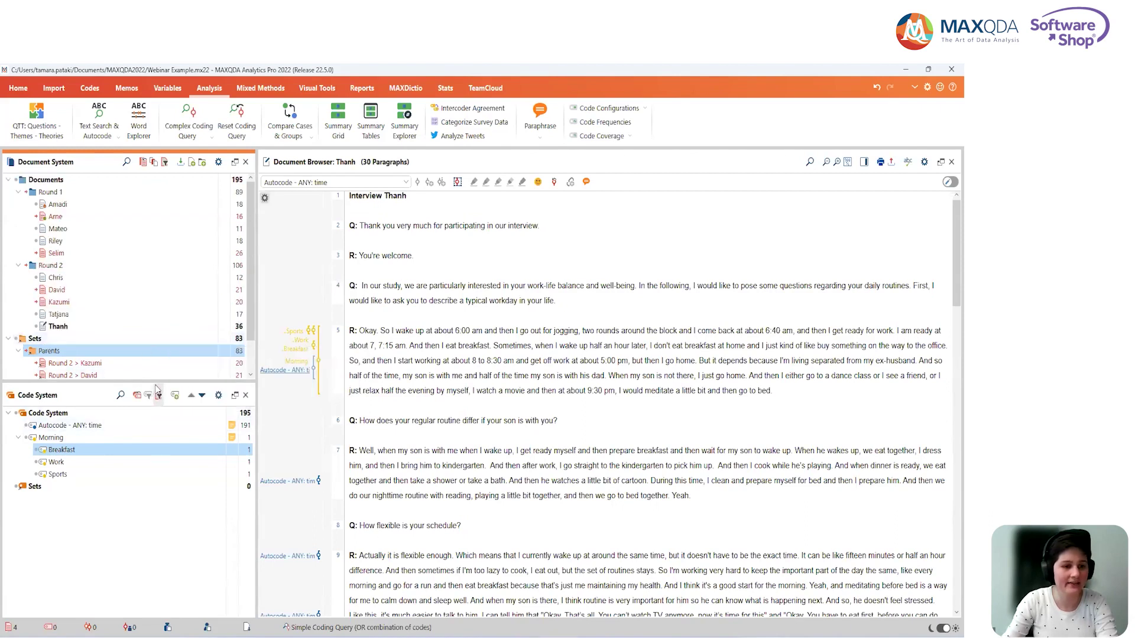
left_click_drag(158, 381, 160, 458)
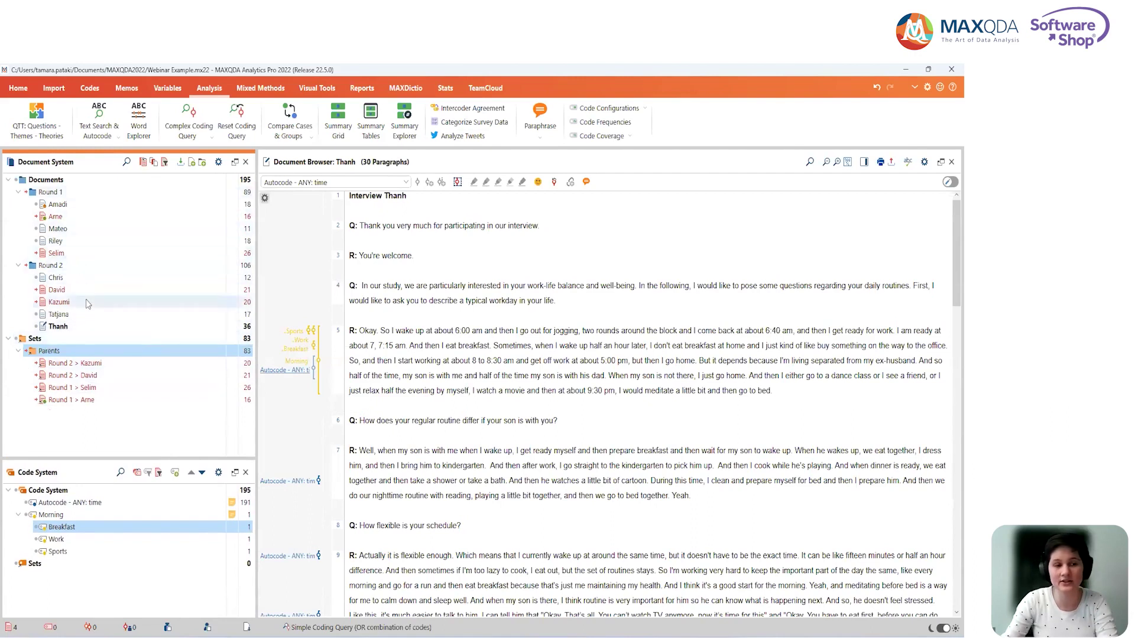
mouse_move(87, 302)
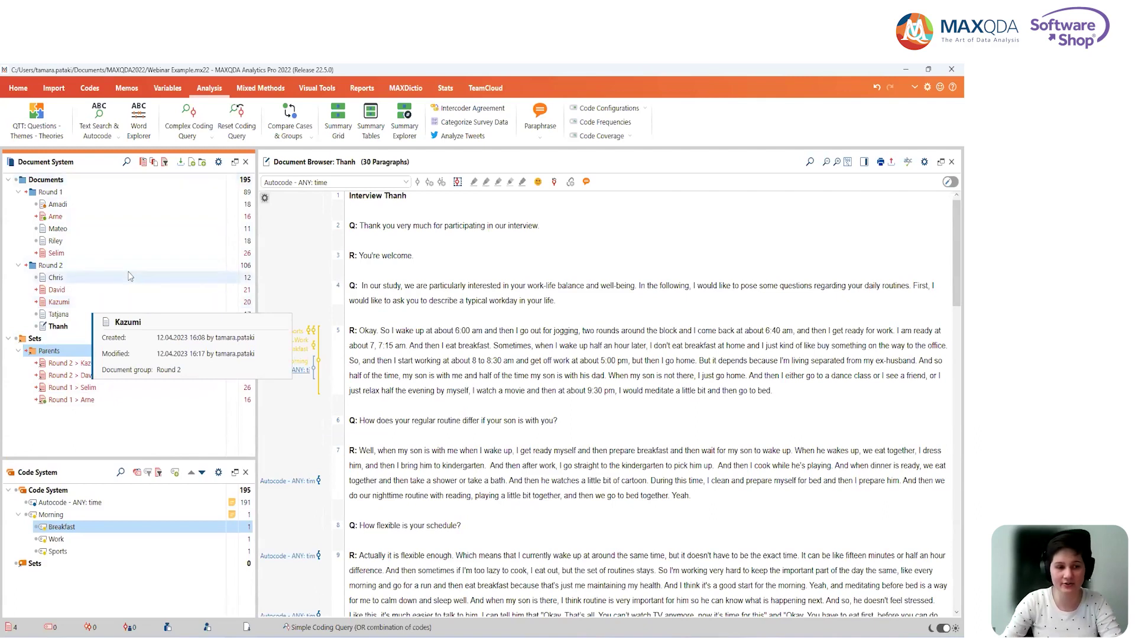
Deactivate all documents in the Parents set and activate the whole set again
mouse_move(129, 274)
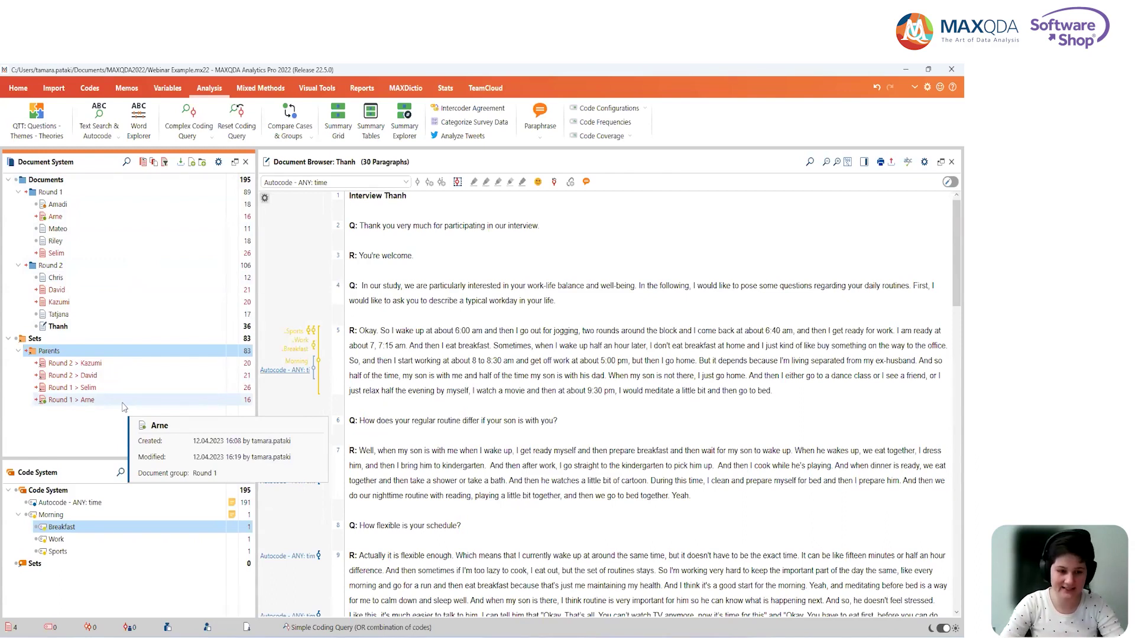
left_click(27, 352)
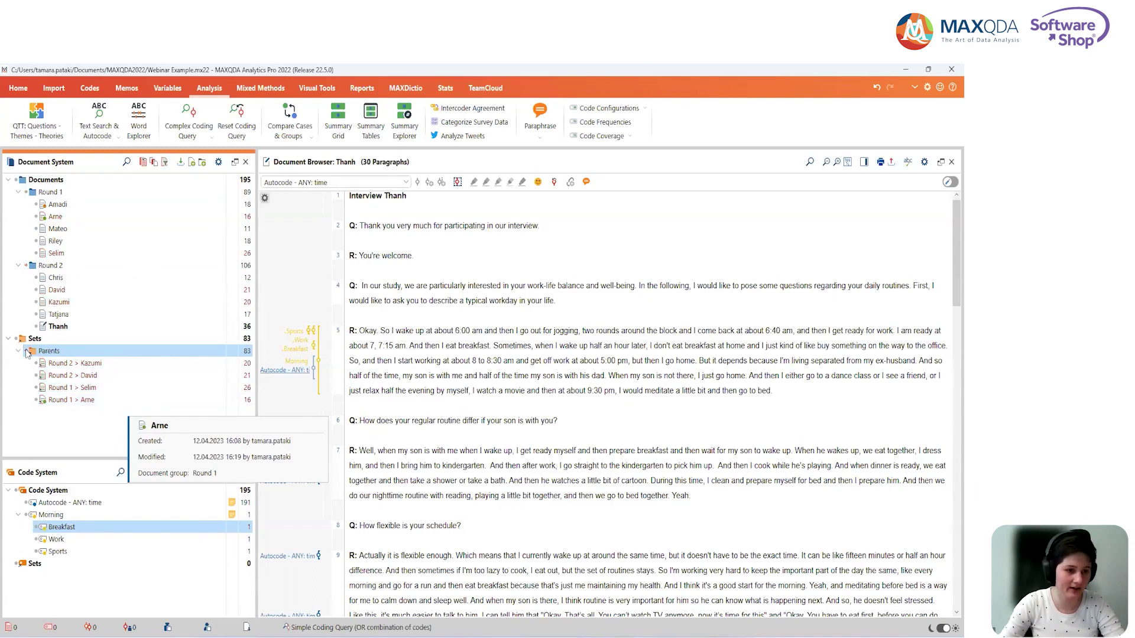
left_click(27, 352)
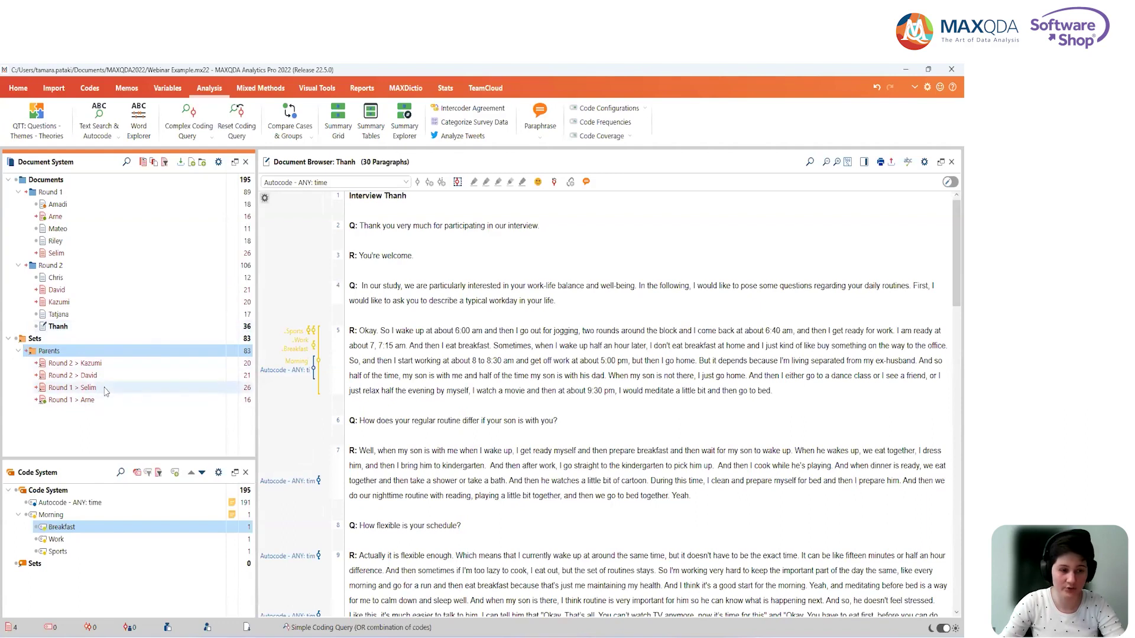
mouse_move(104, 391)
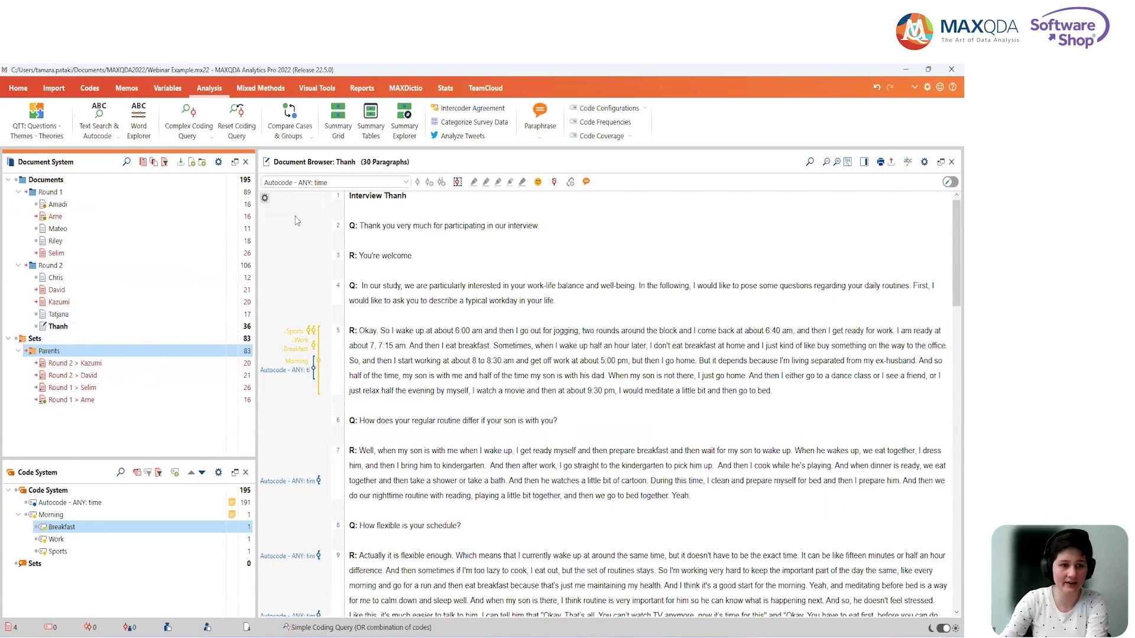
Add a new variable named "Location" with type Text to the list of document variables, enlarging the window first
left_click(179, 90)
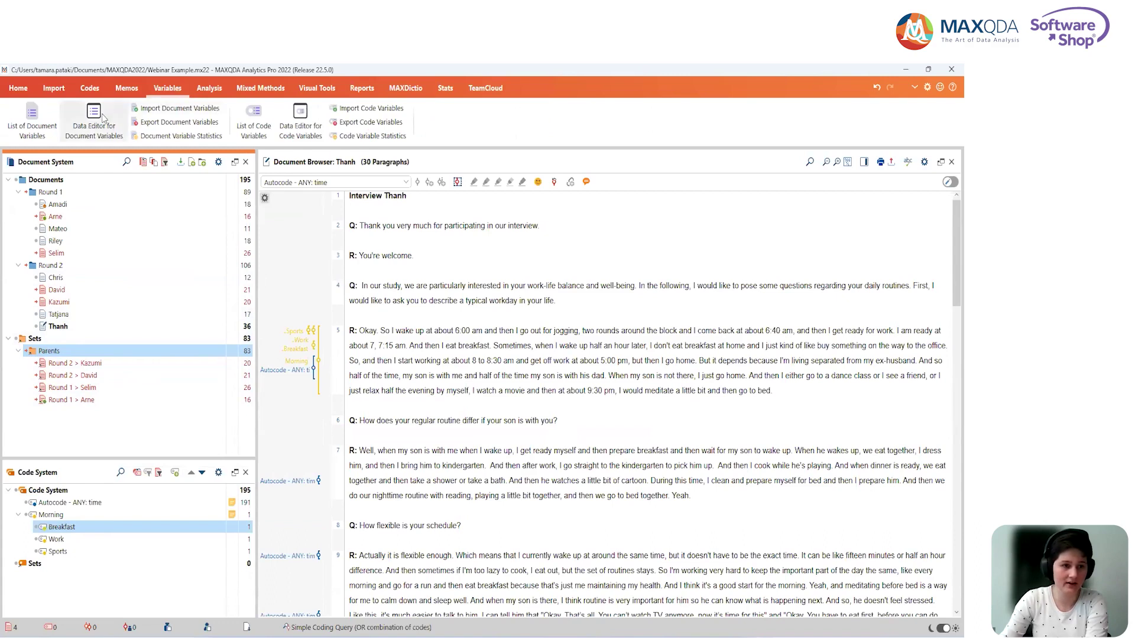
left_click(32, 108)
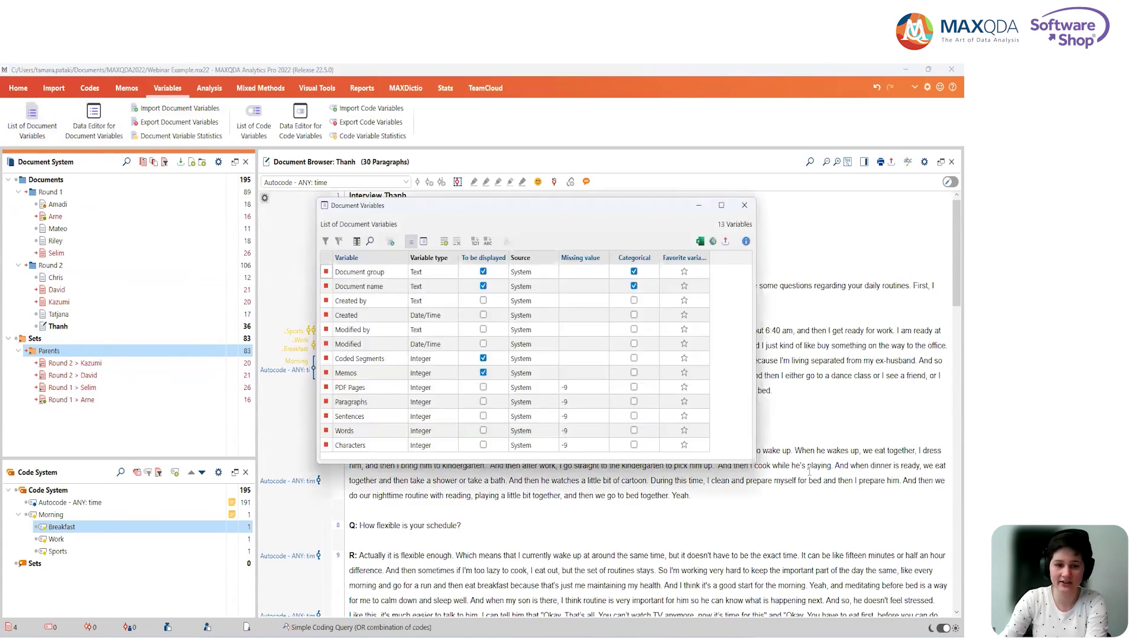
left_click_drag(753, 463, 774, 540)
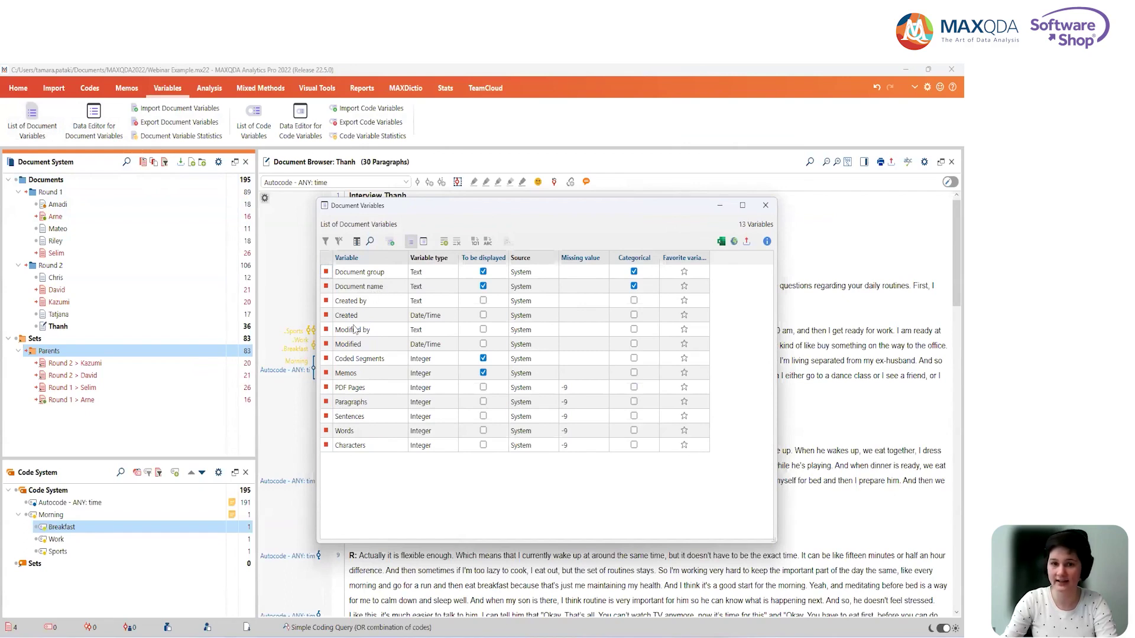
left_click(446, 244)
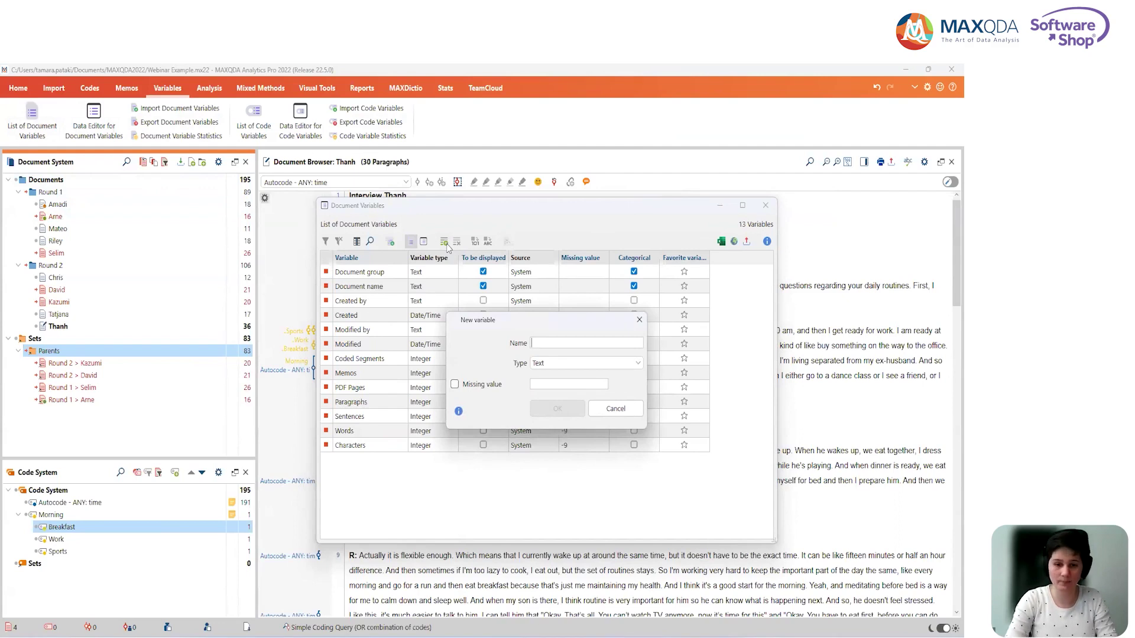
type("Location")
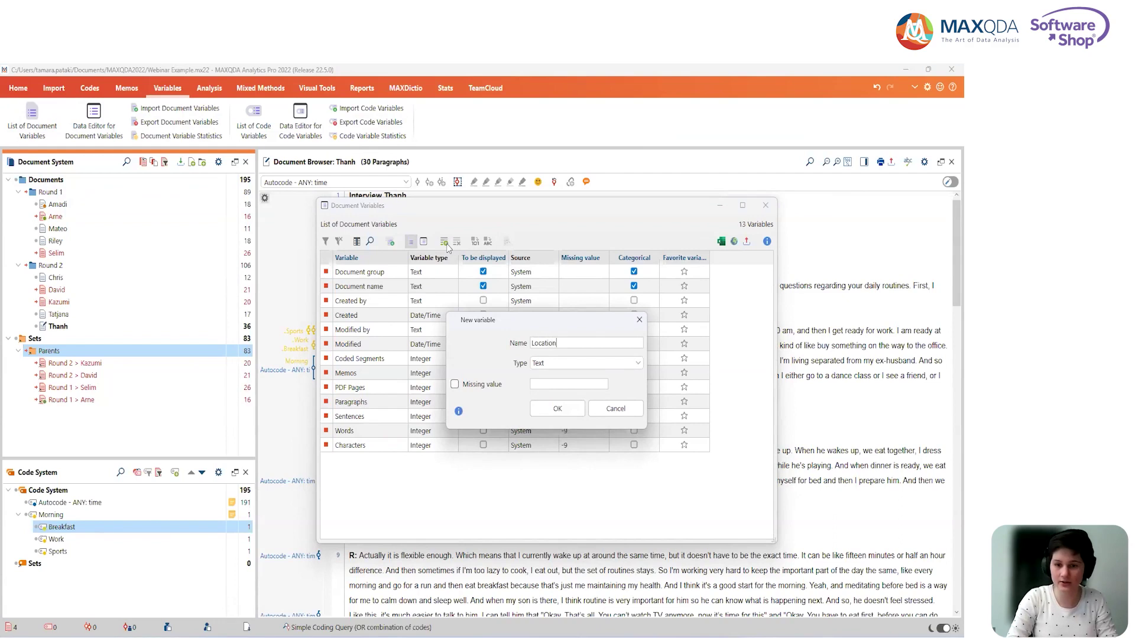
left_click(639, 367)
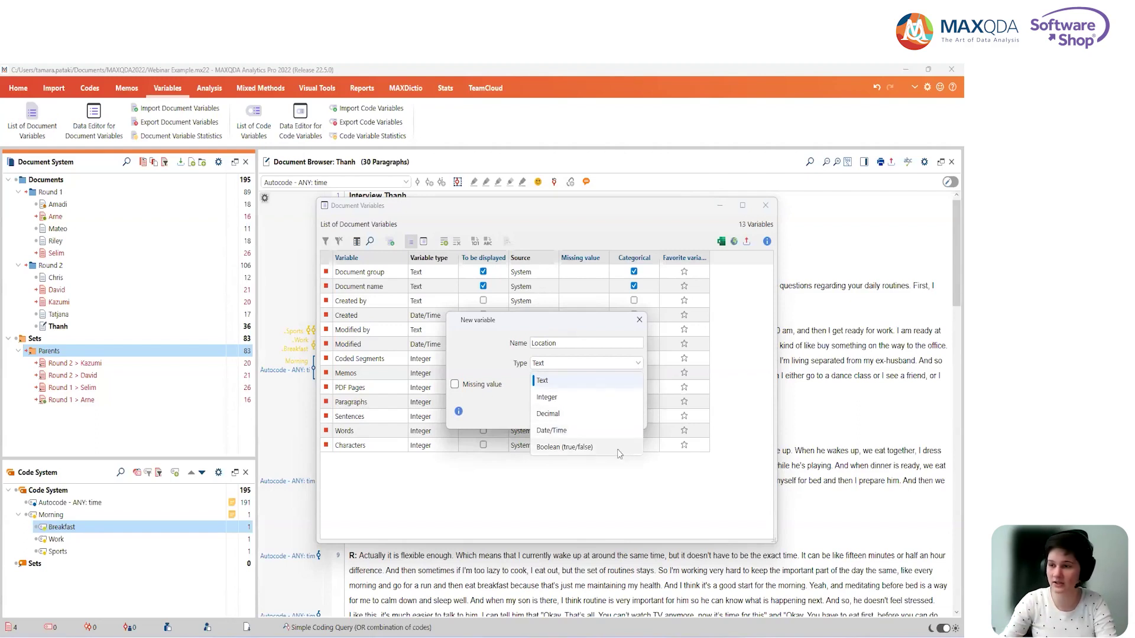
left_click(509, 421)
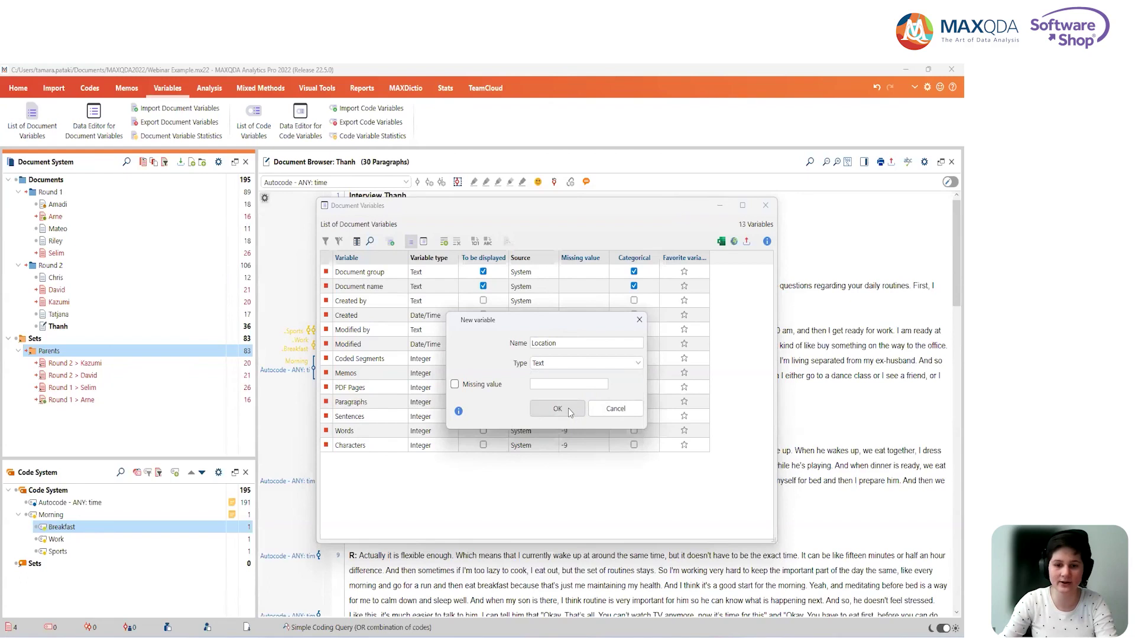
left_click(557, 409)
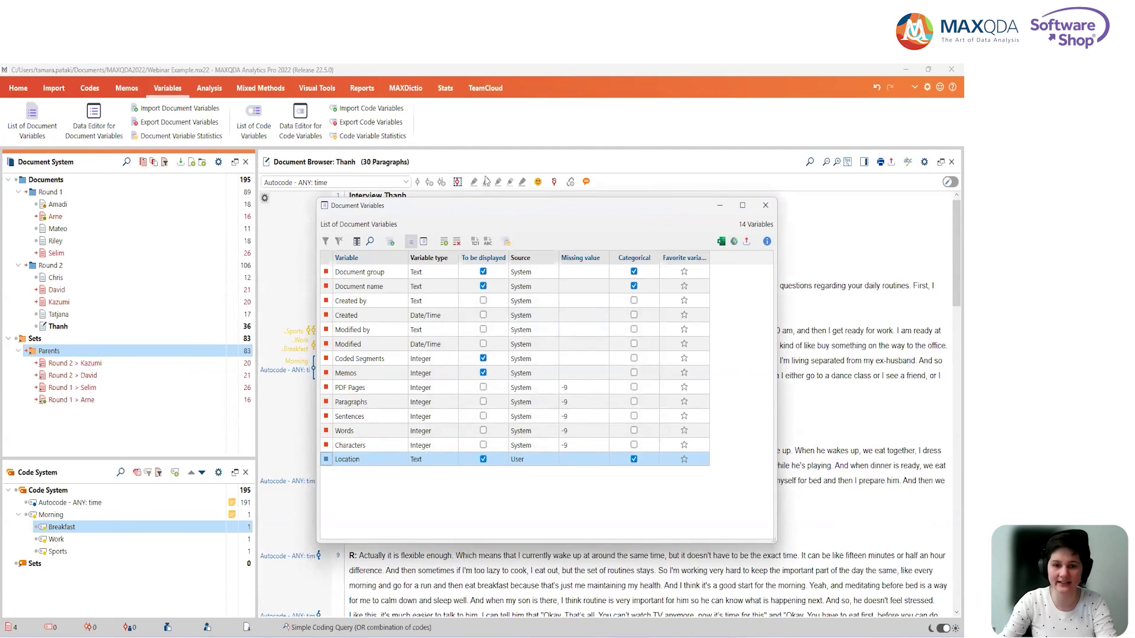
Enter Hamburg as the Location of the first three Round 1 documents in the document variable data editor
left_click(425, 242)
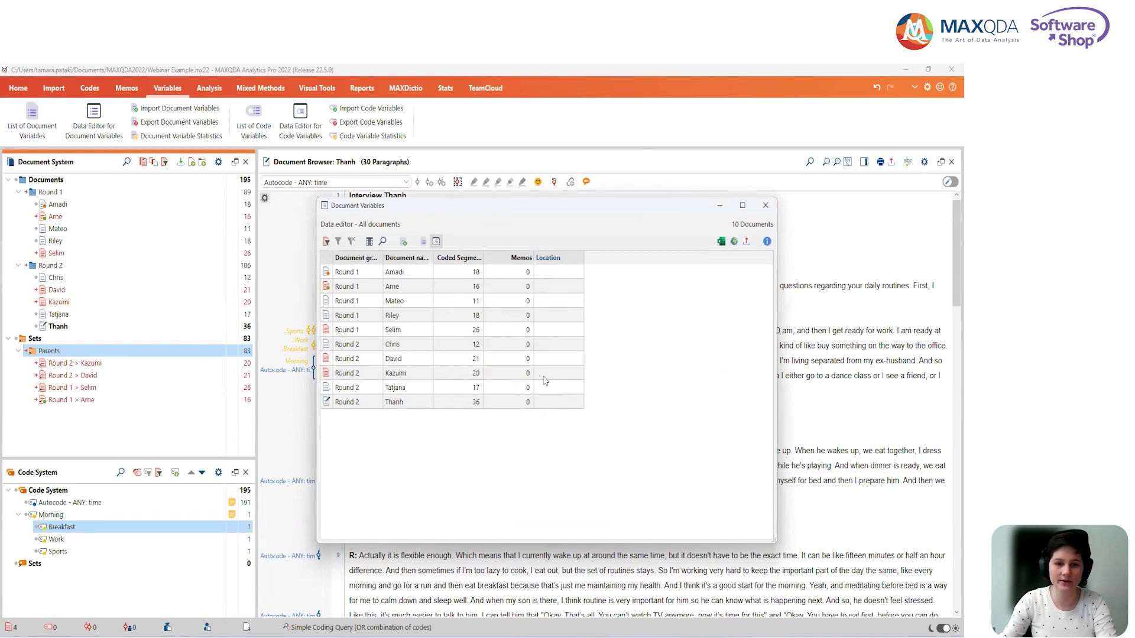
double_click(554, 272)
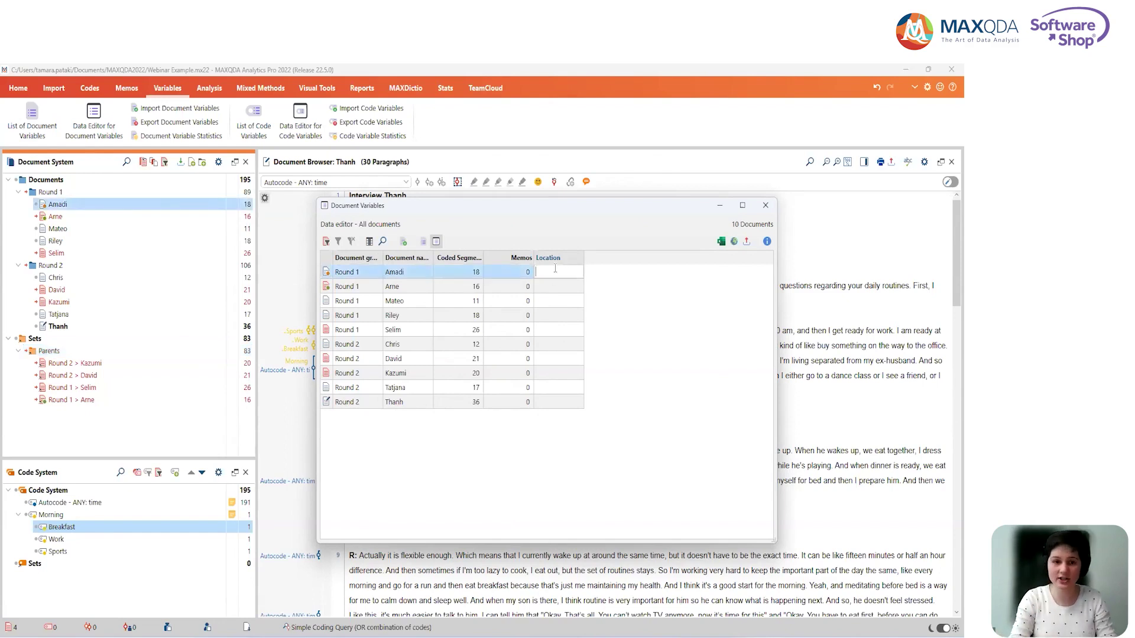
type("Hamburg")
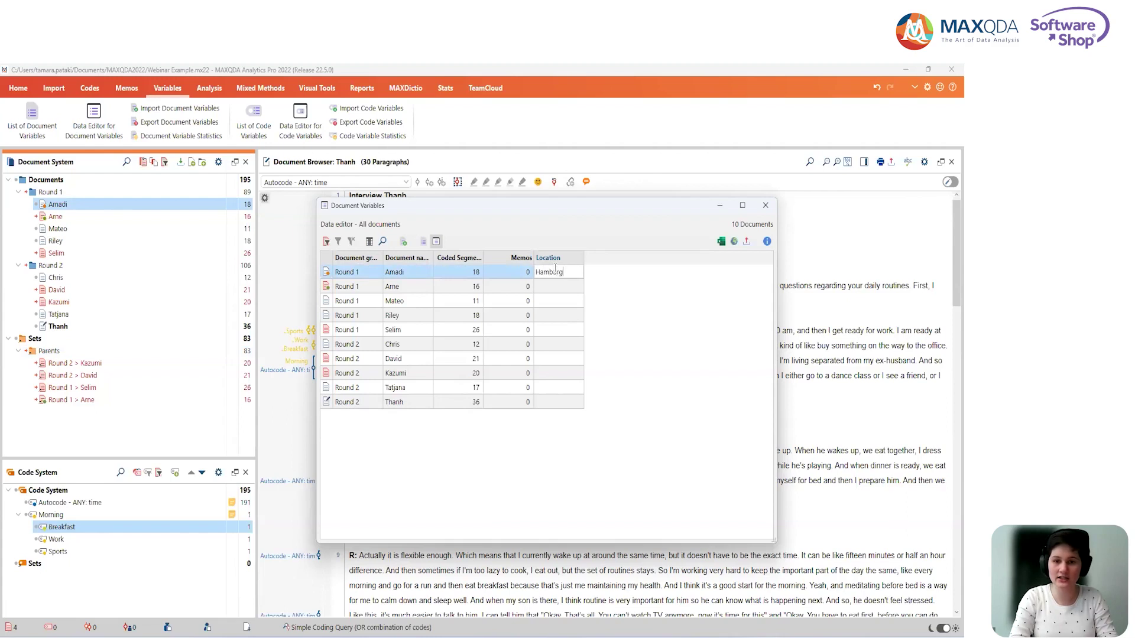
key("Return")
type("Hum")
type("burg")
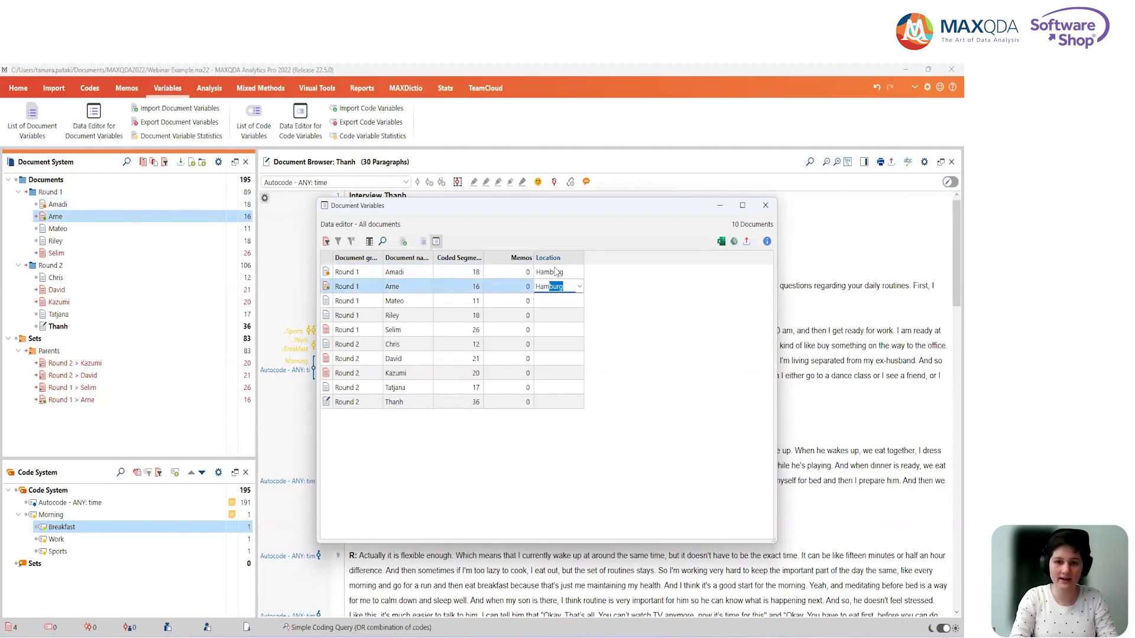
key("Return")
type("Hamburg")
key("Return")
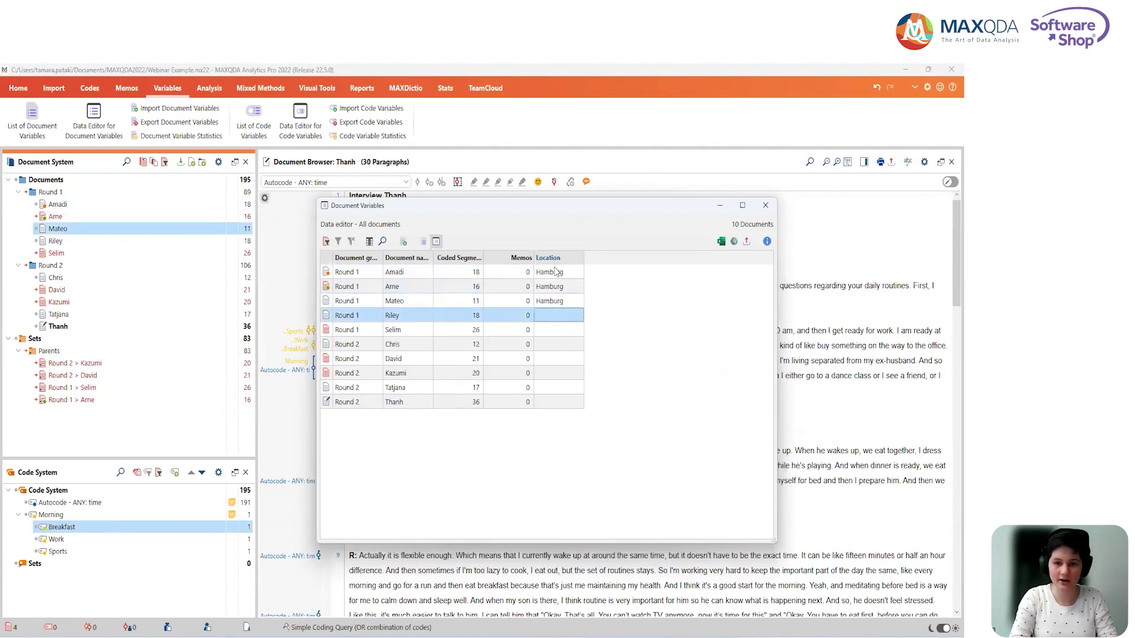
Enter Berlin as the Location of the last two Round 1 documents and the first Round 2 document
type("Berlin")
key("Return")
type("Berlin")
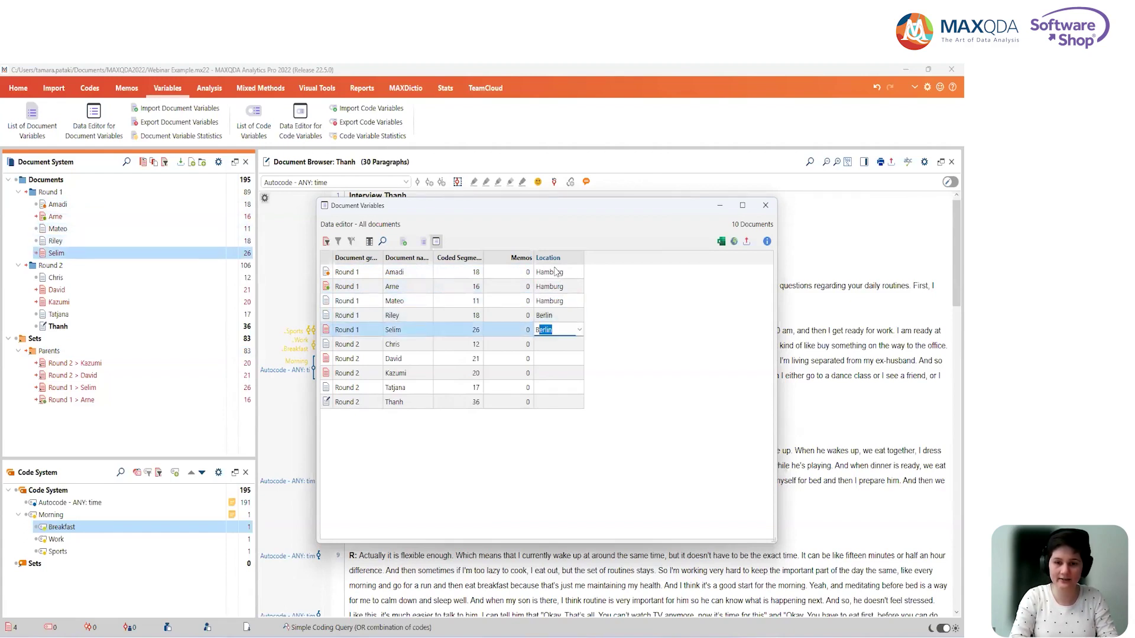
key("Return")
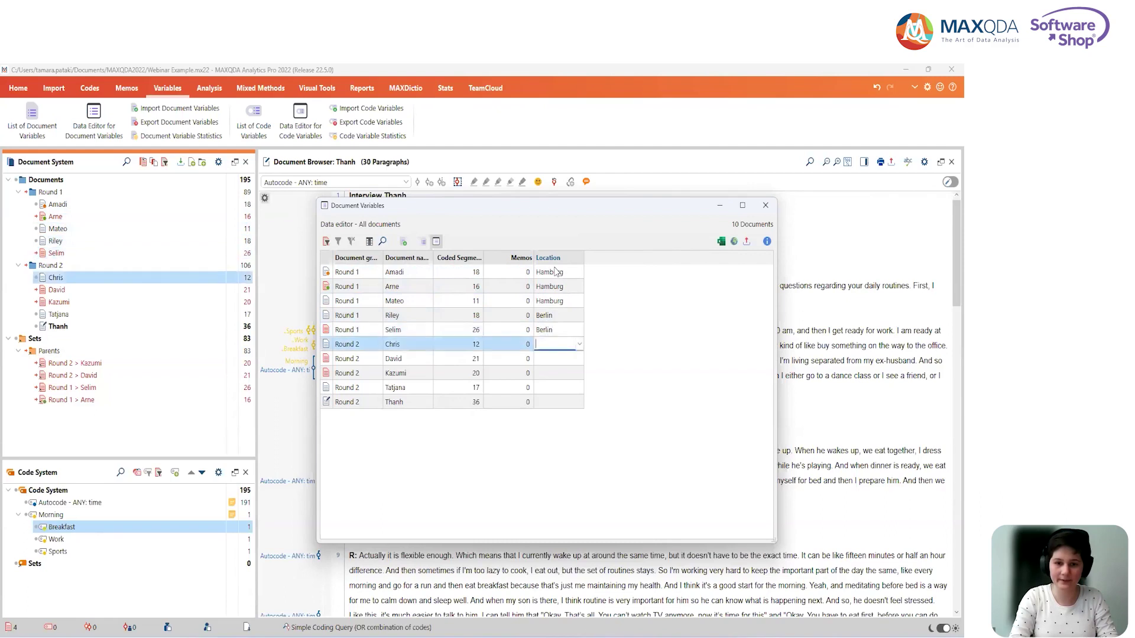
type("Berlin")
key("Return")
Enter Munich as the Location of the remaining four Round 2 documents and close the document variables window
type("M")
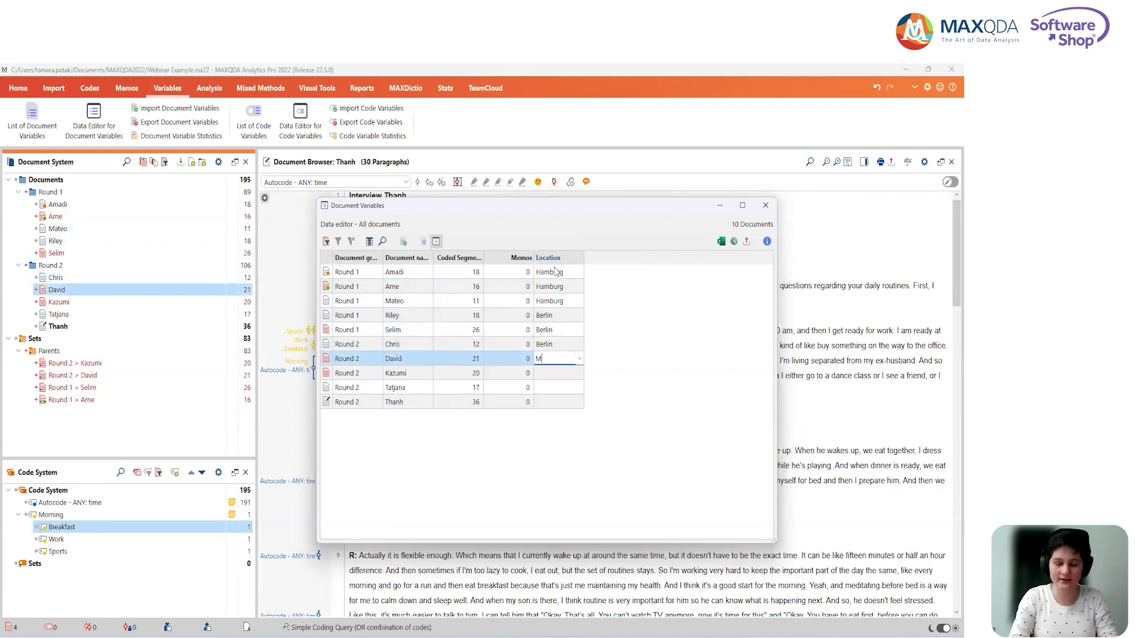
type("unich")
key("Return")
type("Munich")
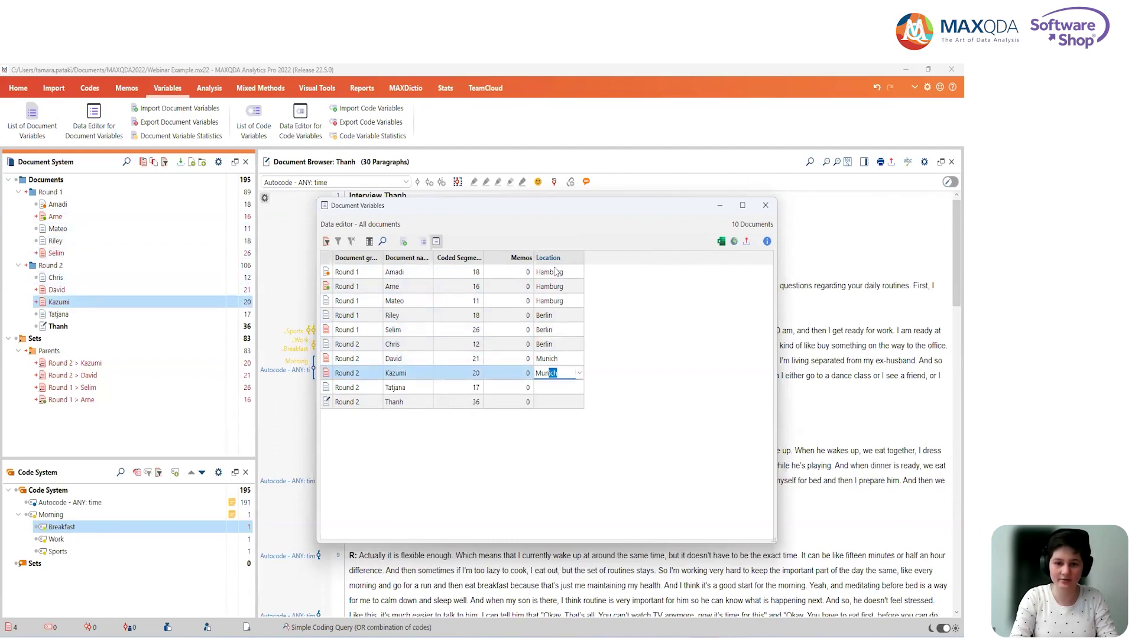
key("Return")
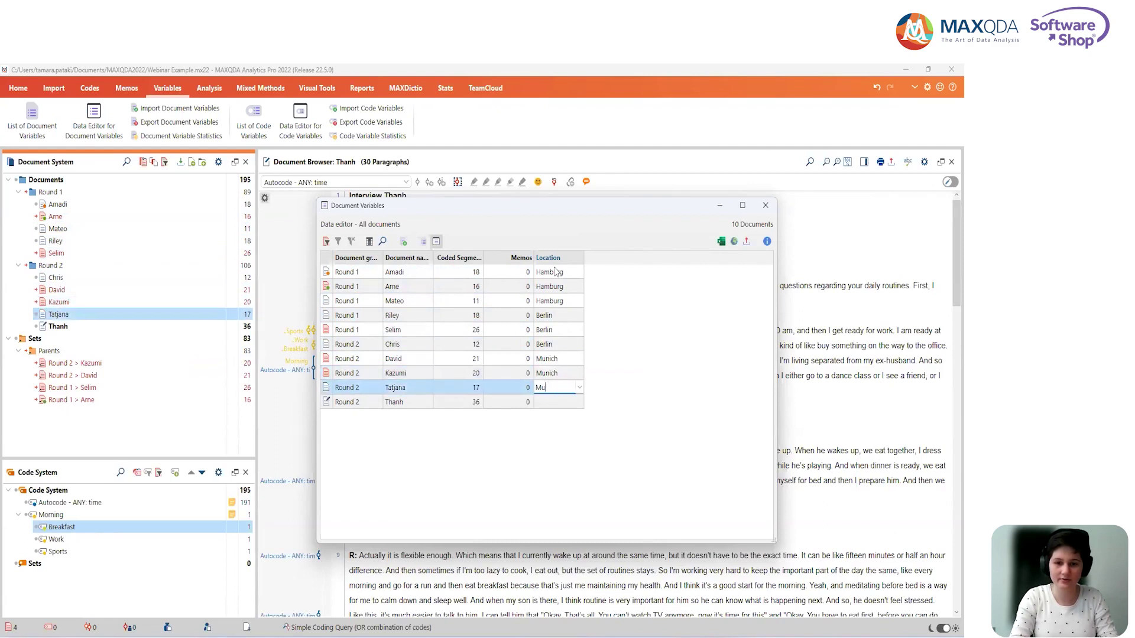
key("Return")
type("Munich")
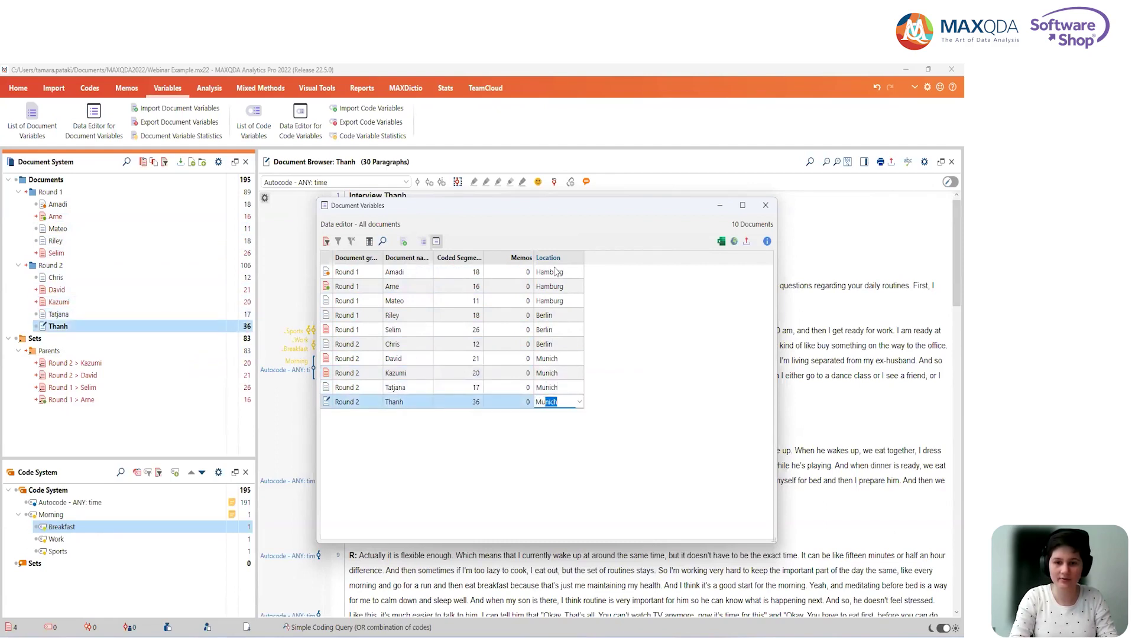
key("Return")
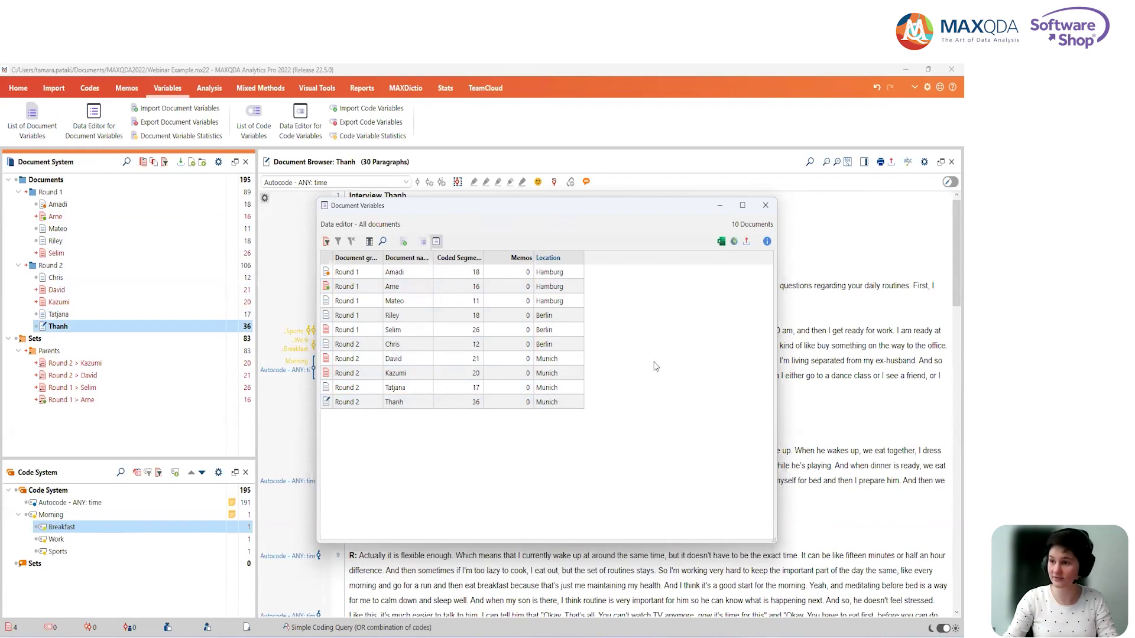
left_click(764, 207)
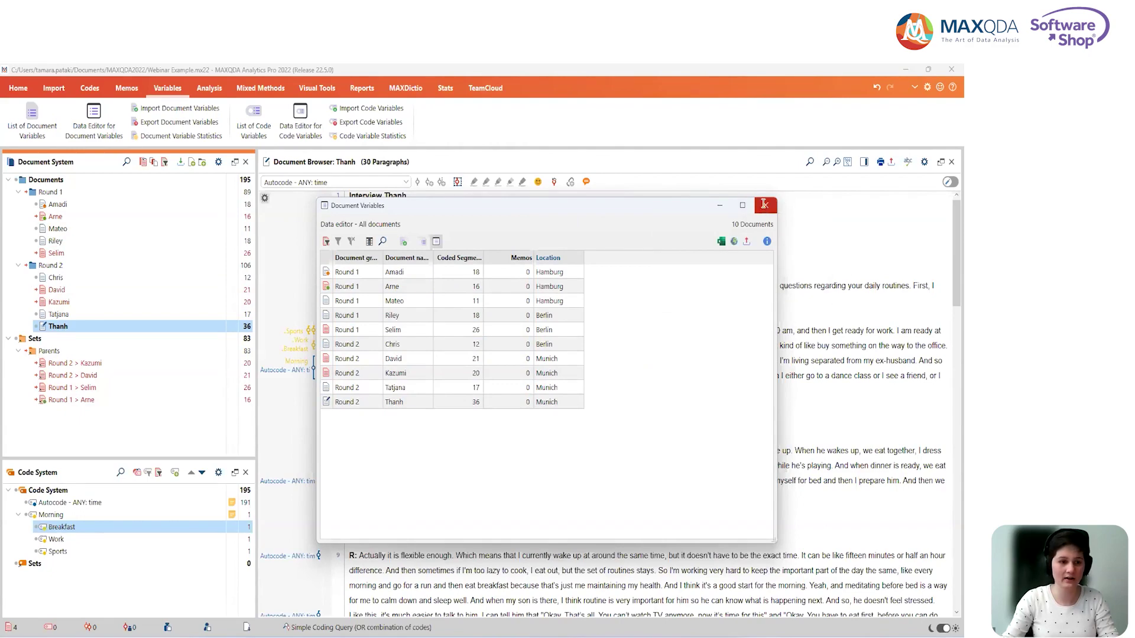
Reset all document activations and activate only the documents whose Location variable equals Hamburg
left_click(143, 163)
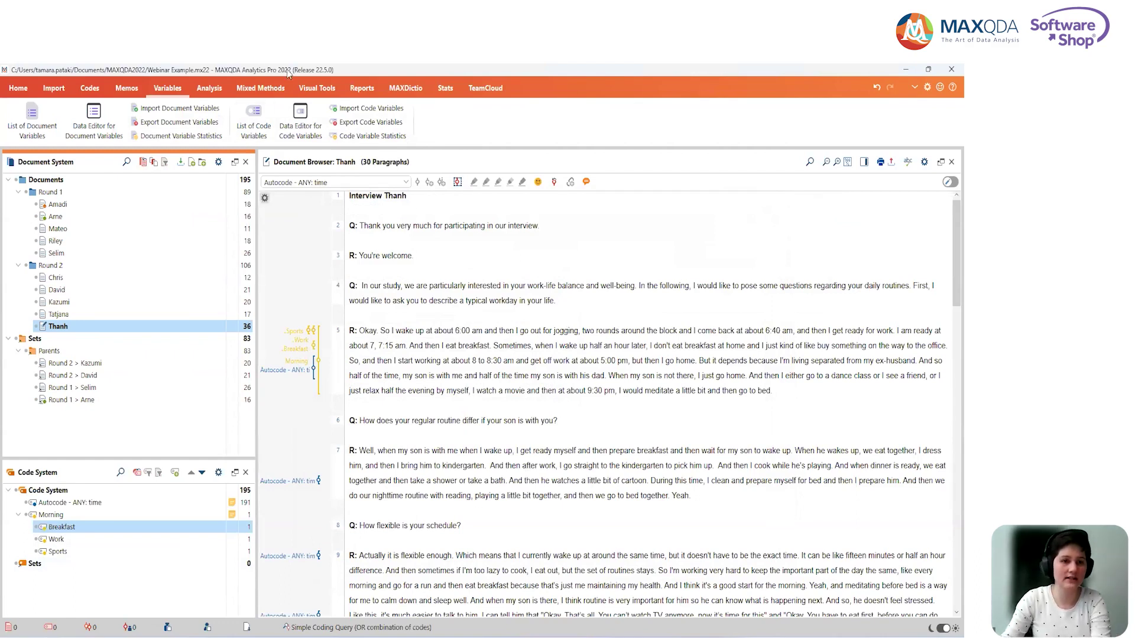
left_click(269, 88)
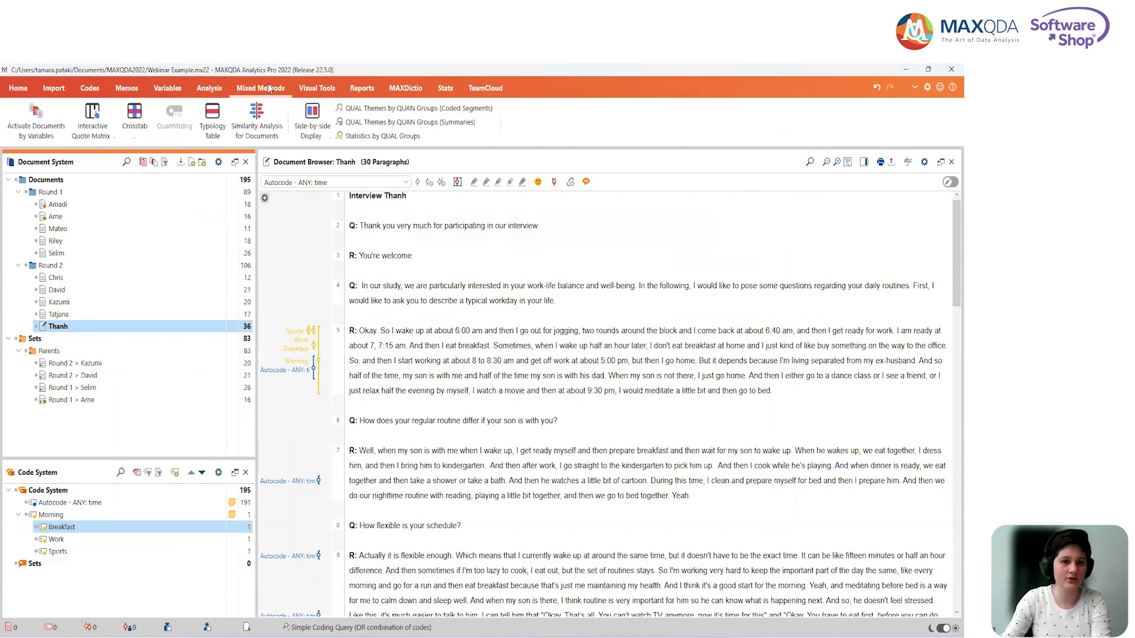
left_click(51, 121)
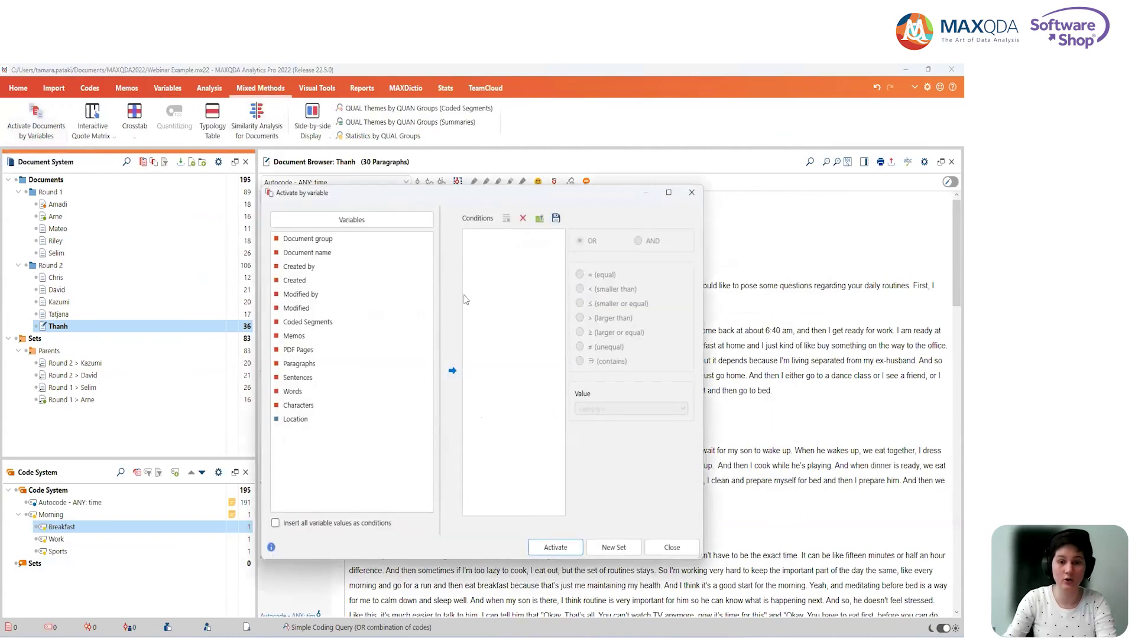
left_click(328, 421)
left_click(452, 371)
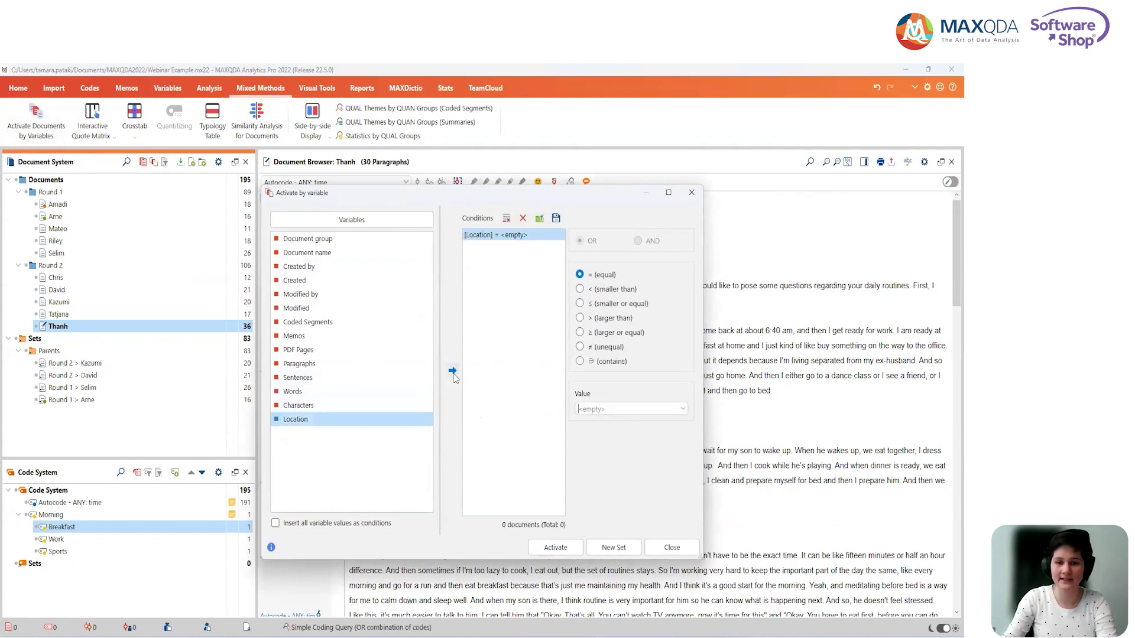
left_click(683, 409)
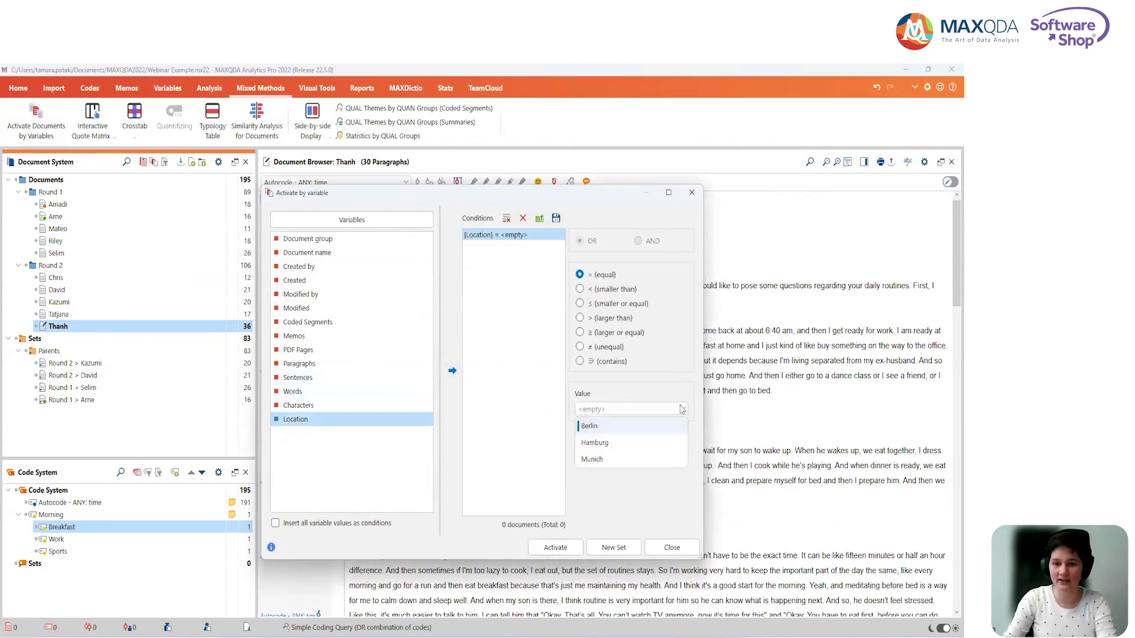
left_click(658, 448)
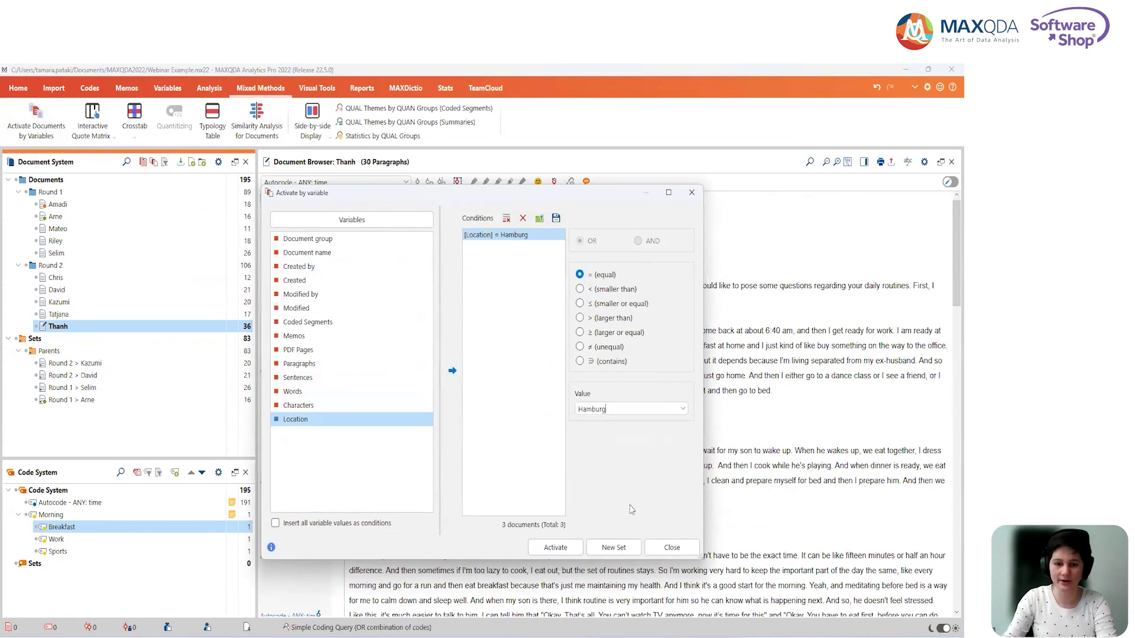
left_click(555, 548)
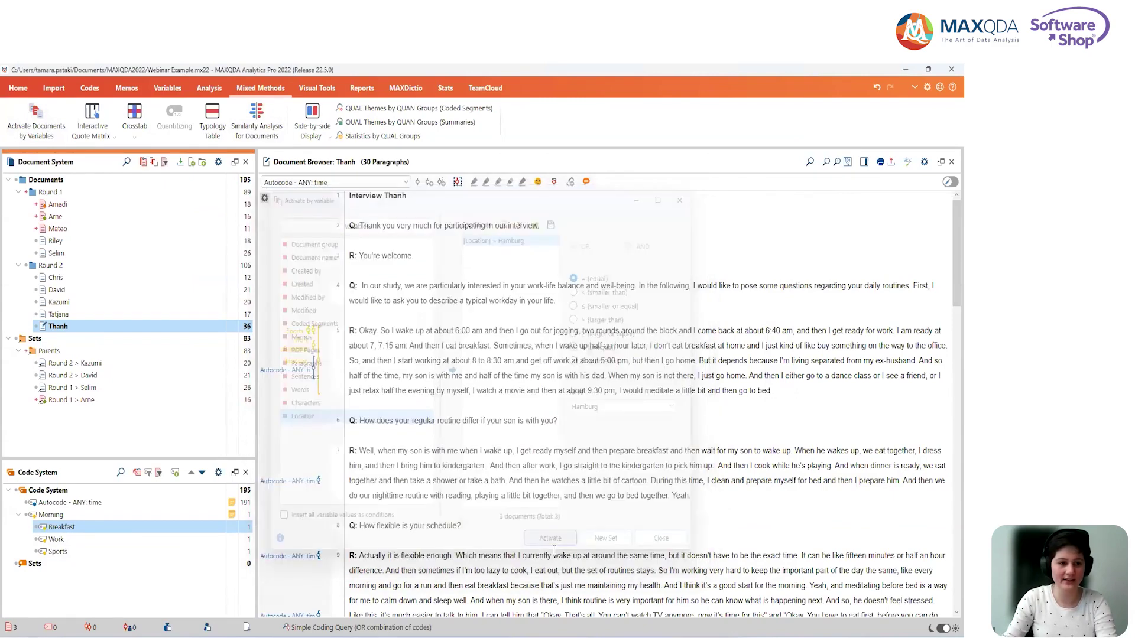
Create a new document set from the first activated document in Round 1
left_click(65, 208)
right_click(65, 210)
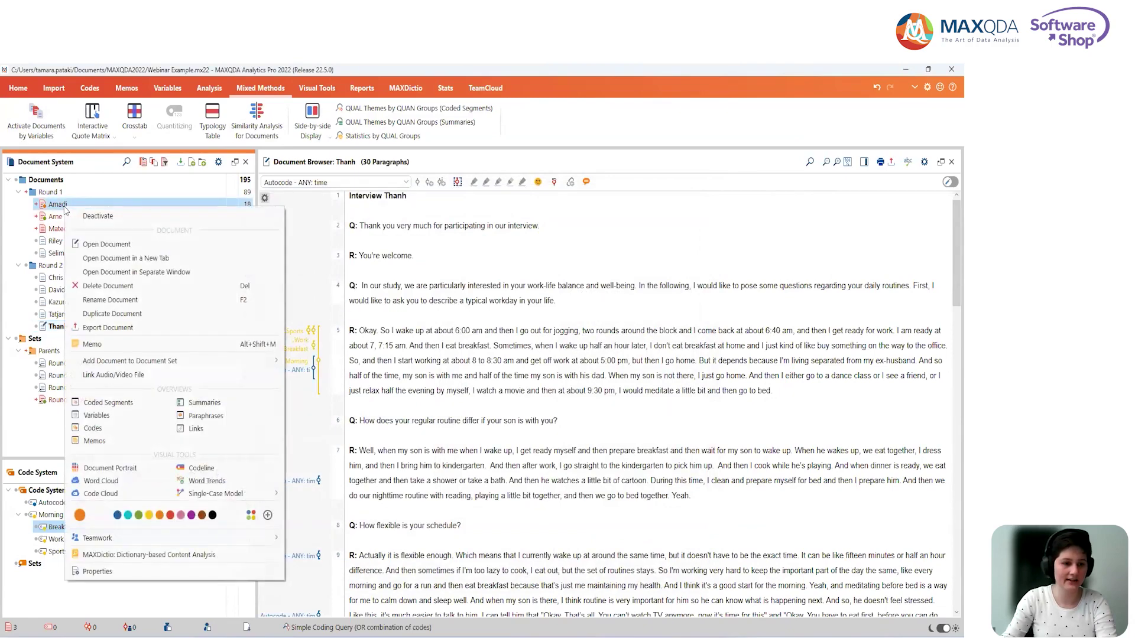
mouse_move(267, 365)
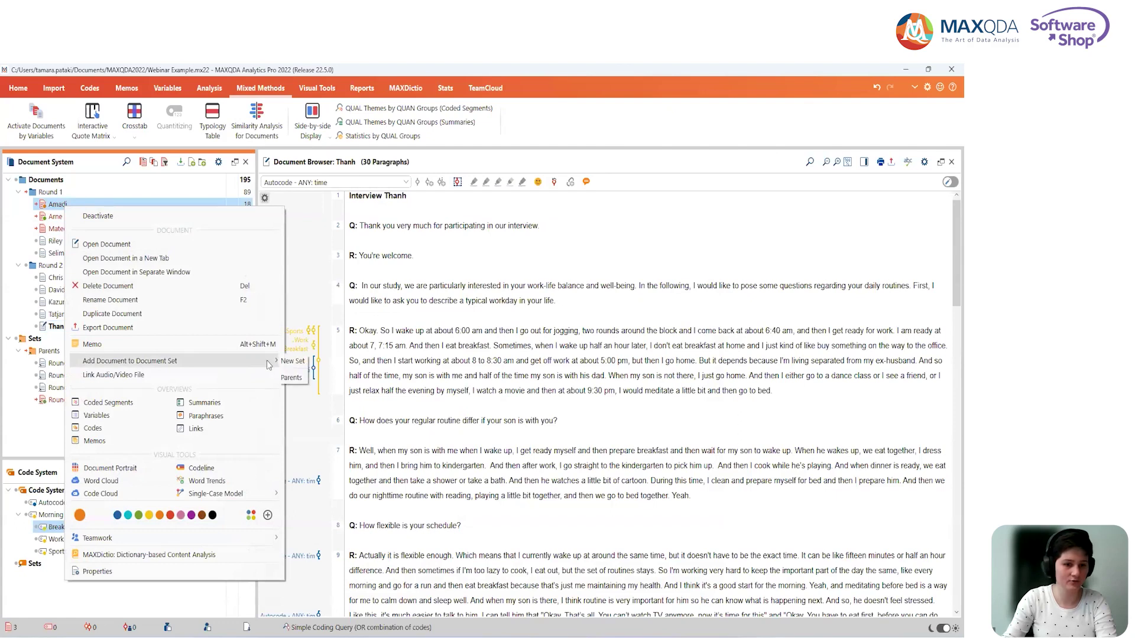
left_click(288, 362)
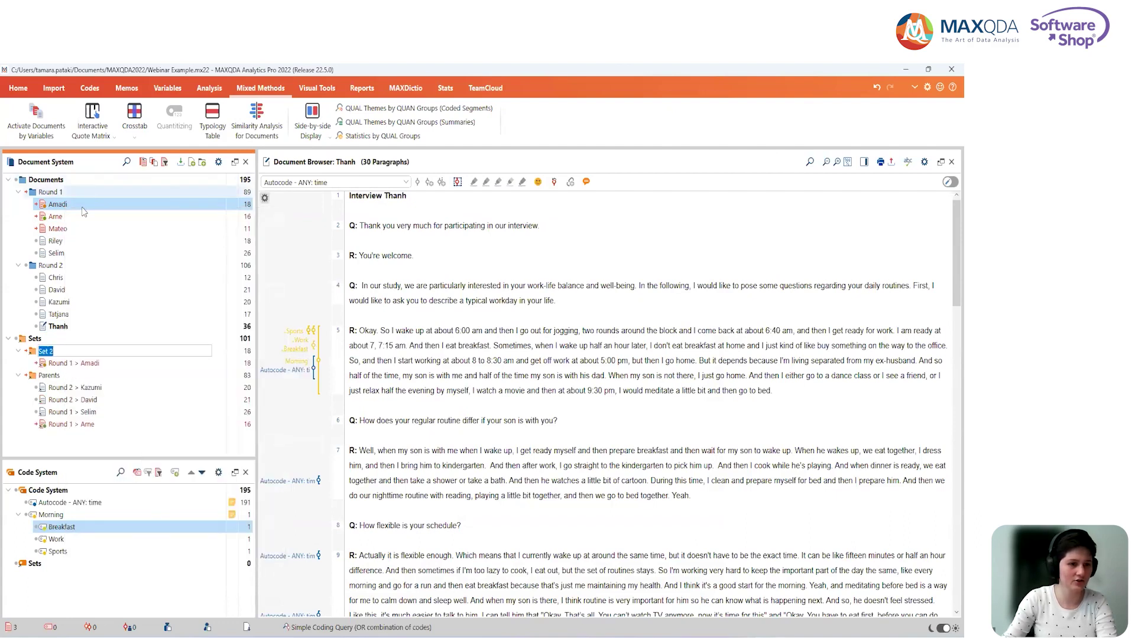
Add the second and third Round 1 documents, which are also activated, to the new document set
left_click_drag(75, 219, 53, 354)
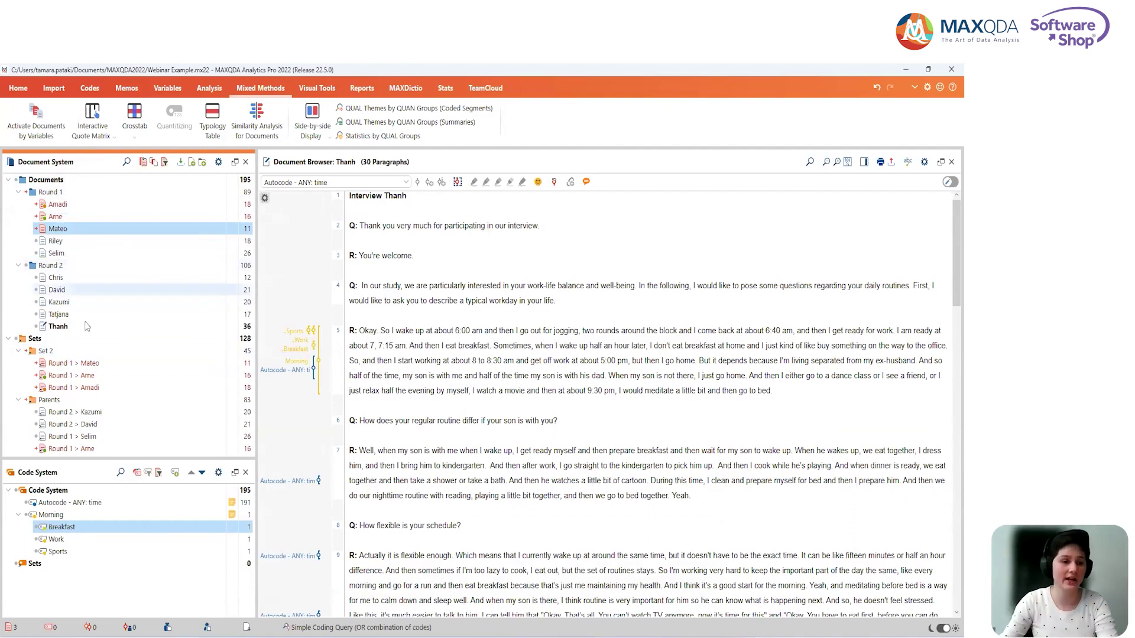
left_click(590, 314)
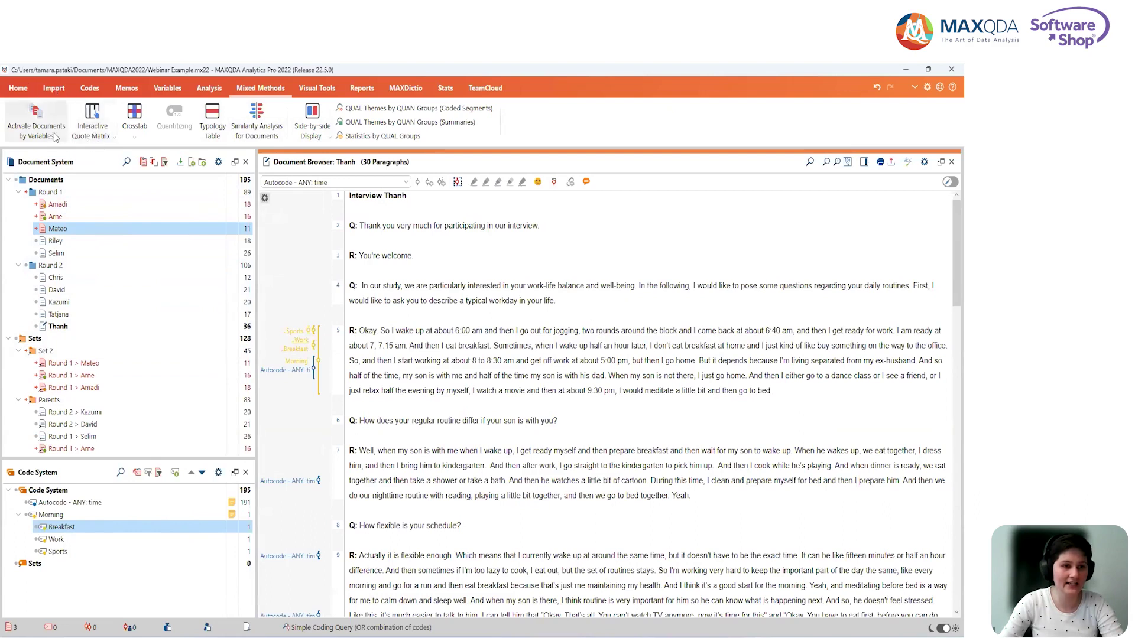
Display the Retrieved Segments window and shrink it so the Document Browser keeps more of the height
left_click(59, 89)
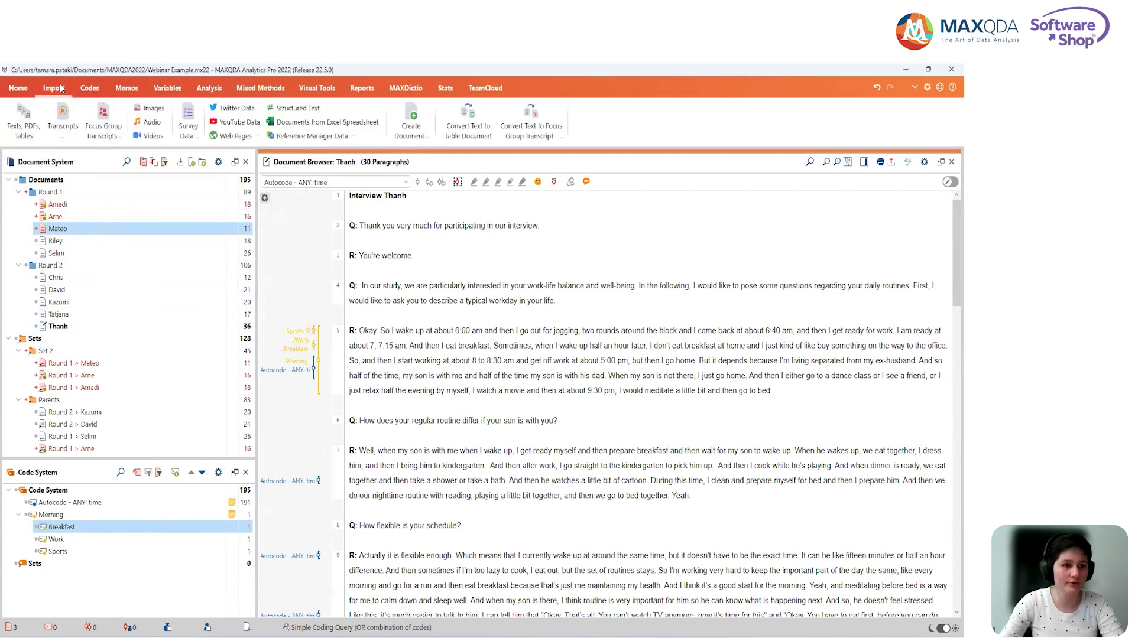
left_click(23, 88)
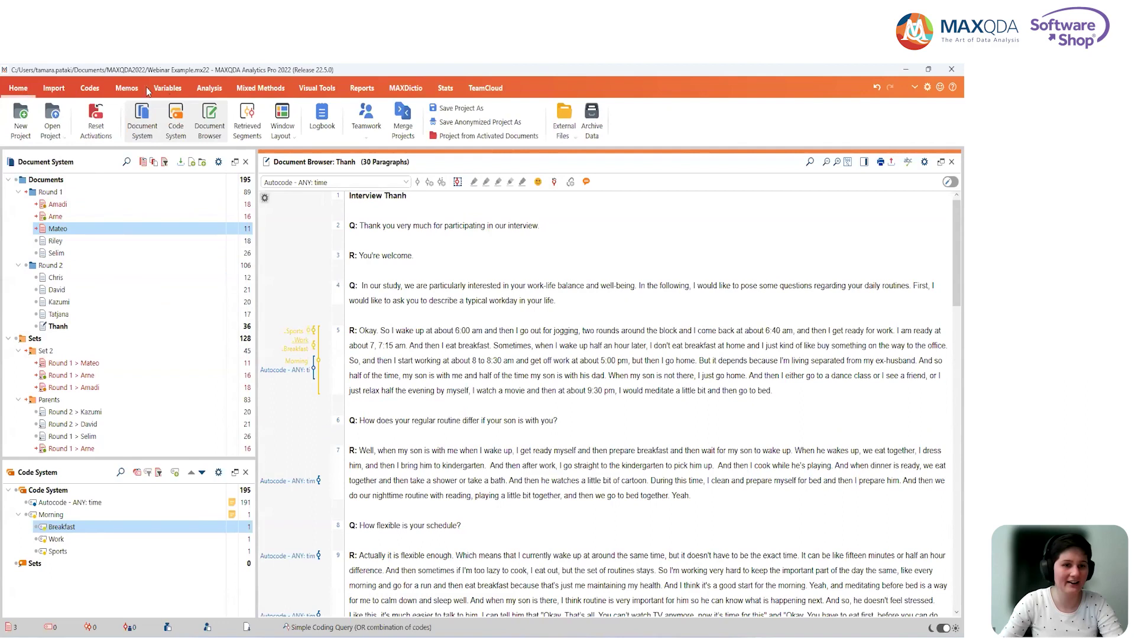
left_click(252, 113)
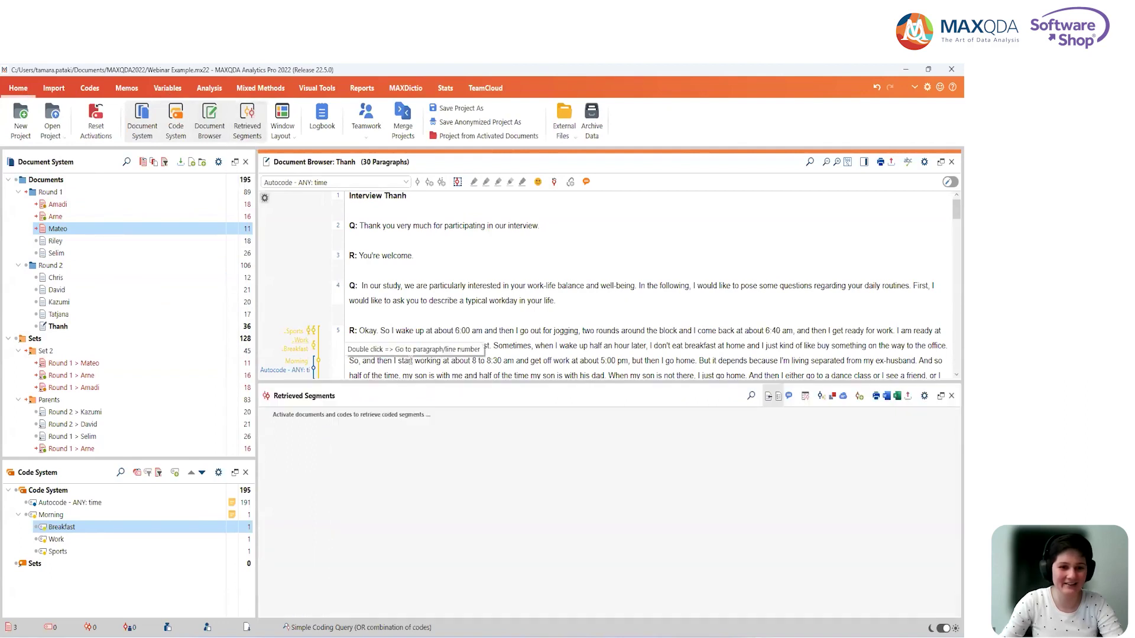
left_click_drag(413, 383, 425, 460)
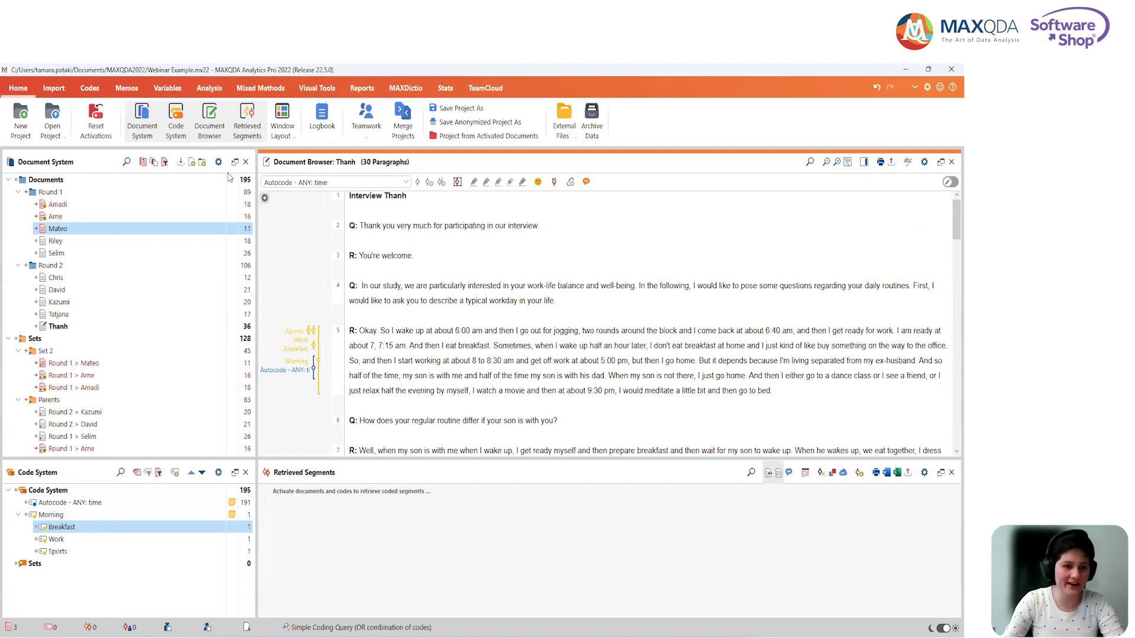
Reset all activations and retrieve the Autocode - ANY: time segments for documents whose Location equals Hamburg
left_click(142, 162)
left_click(137, 473)
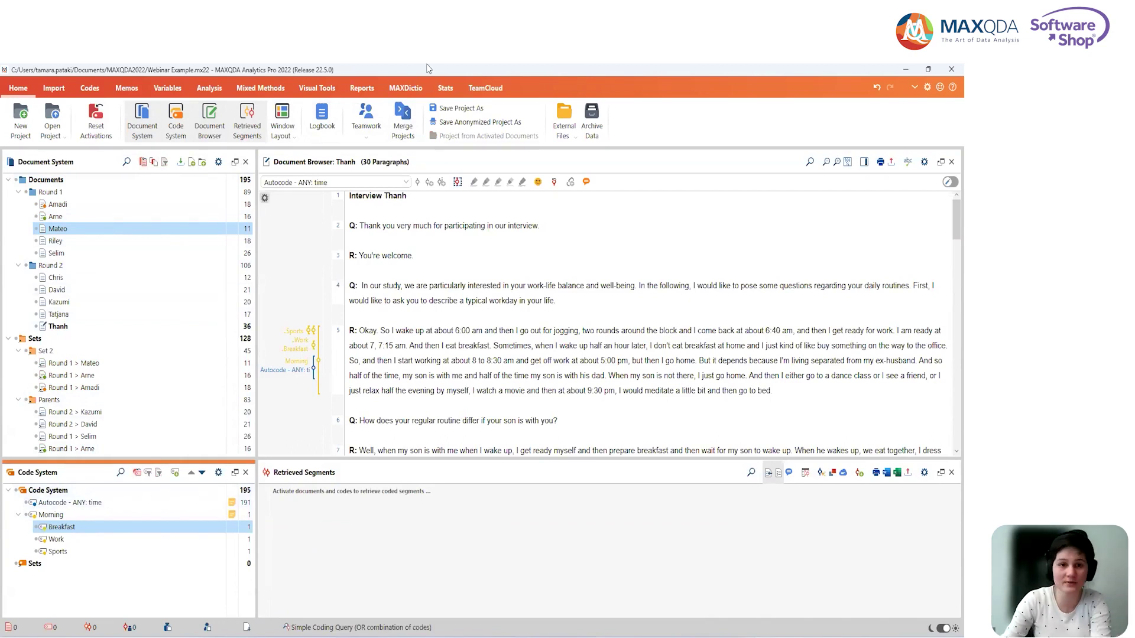
left_click(258, 87)
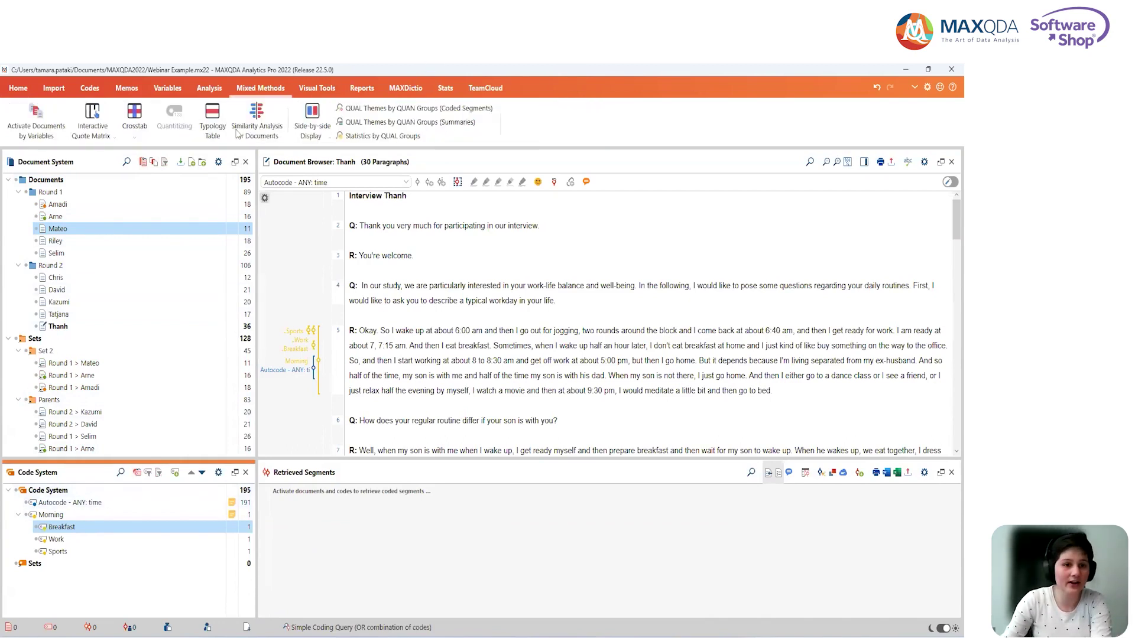
left_click(36, 121)
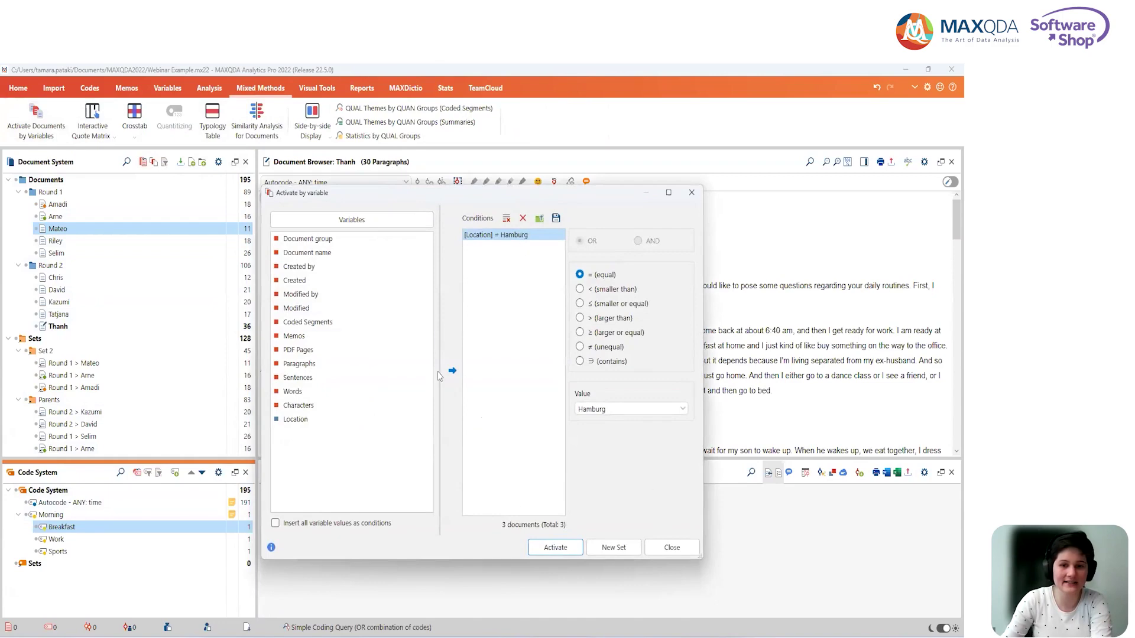
left_click(567, 549)
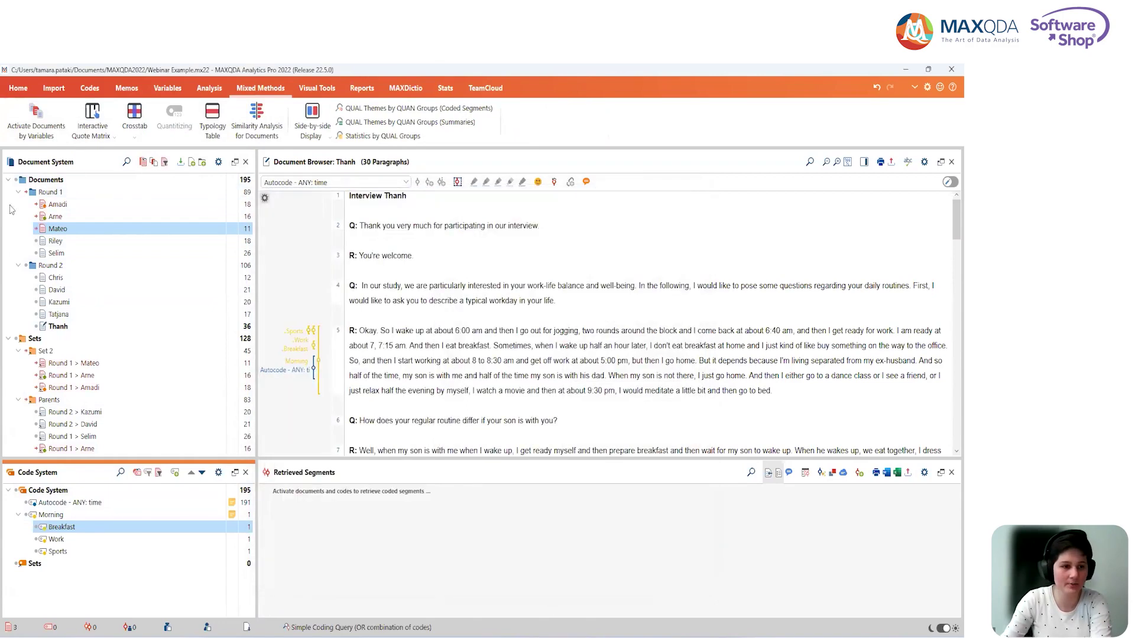
left_click(26, 504)
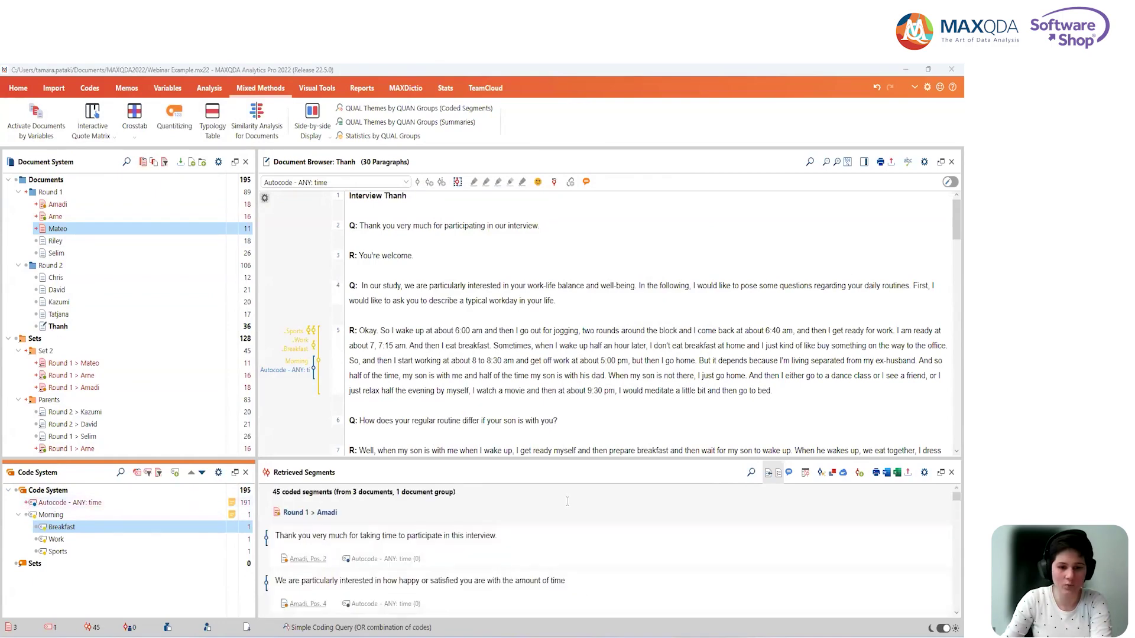
Enlarge the Retrieved Segments window to review the coded segments of the Hamburg documents, and close it
left_click_drag(575, 465, 581, 321)
scroll(542, 341, "down", 3)
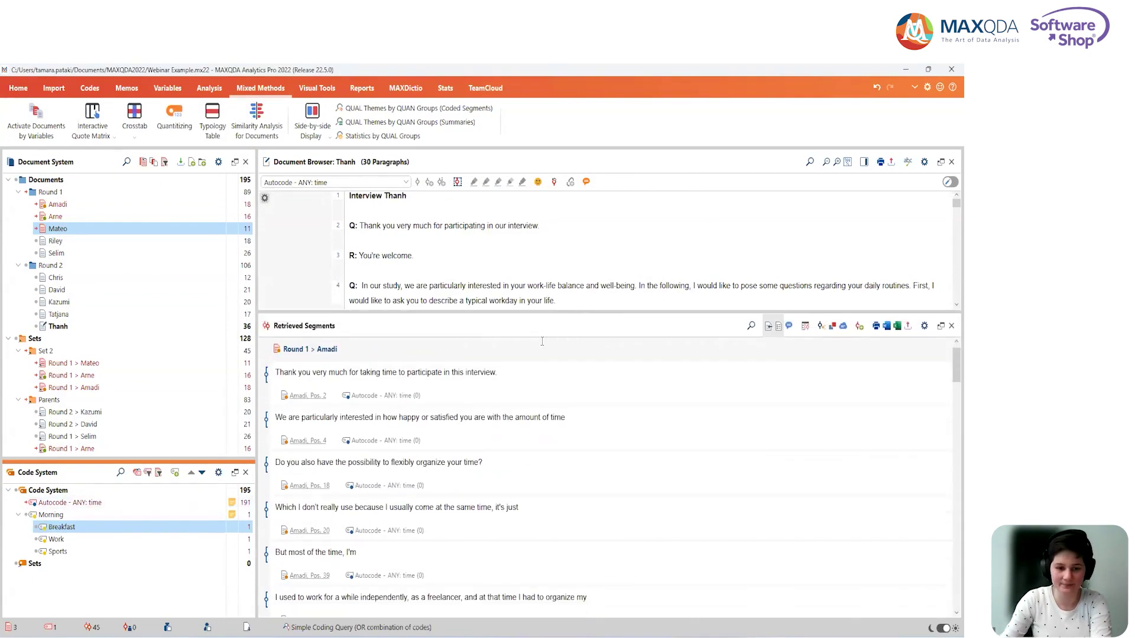
scroll(542, 342, "up", 3)
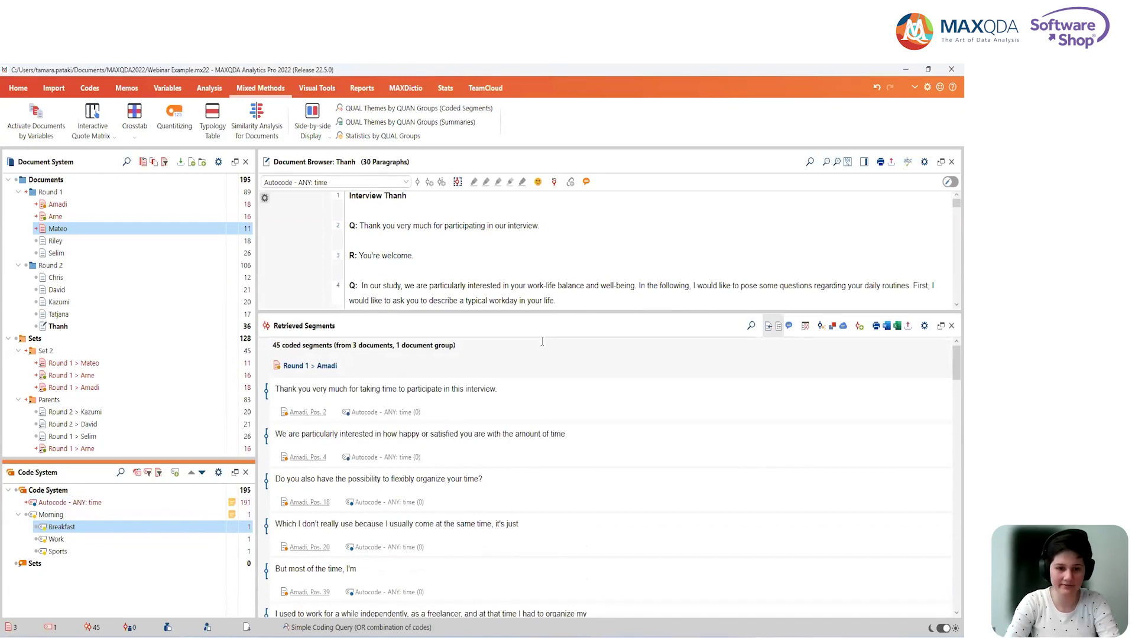
left_click_drag(607, 312, 604, 431)
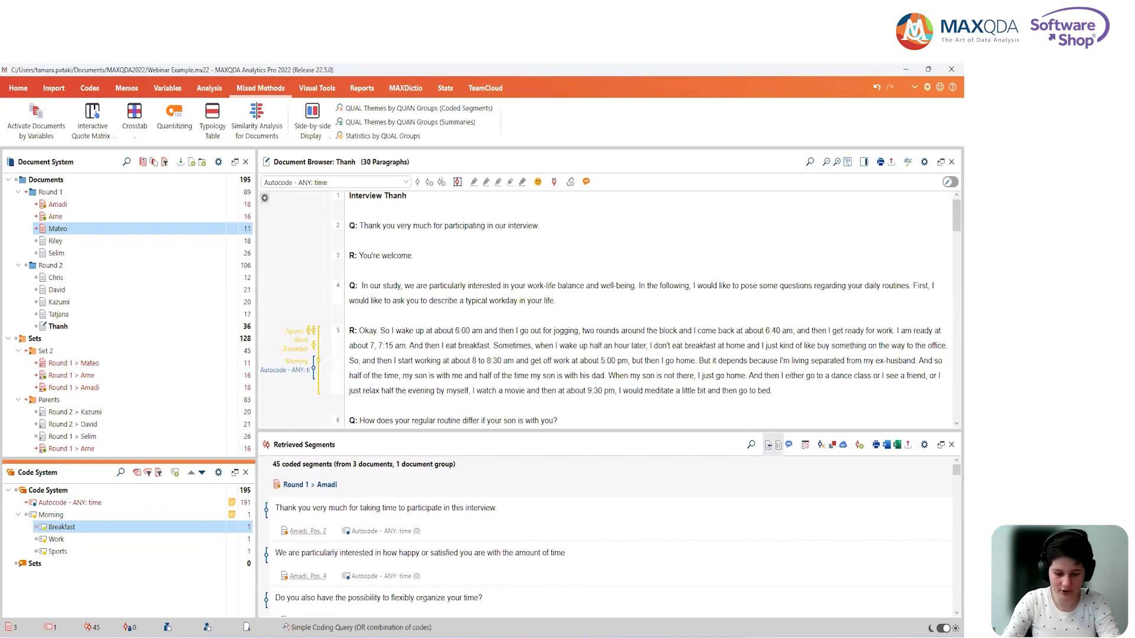
left_click(950, 446)
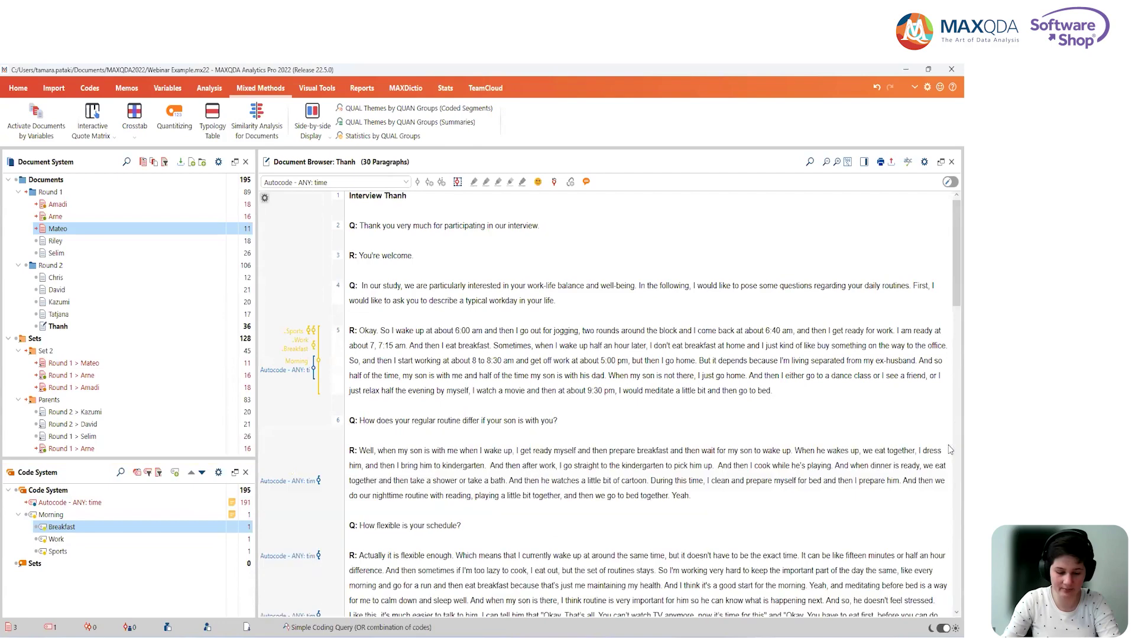
Open the Work Life Balance example project and display the first interview in the Berlin group
left_click(18, 89)
left_click(62, 144)
left_click(68, 186)
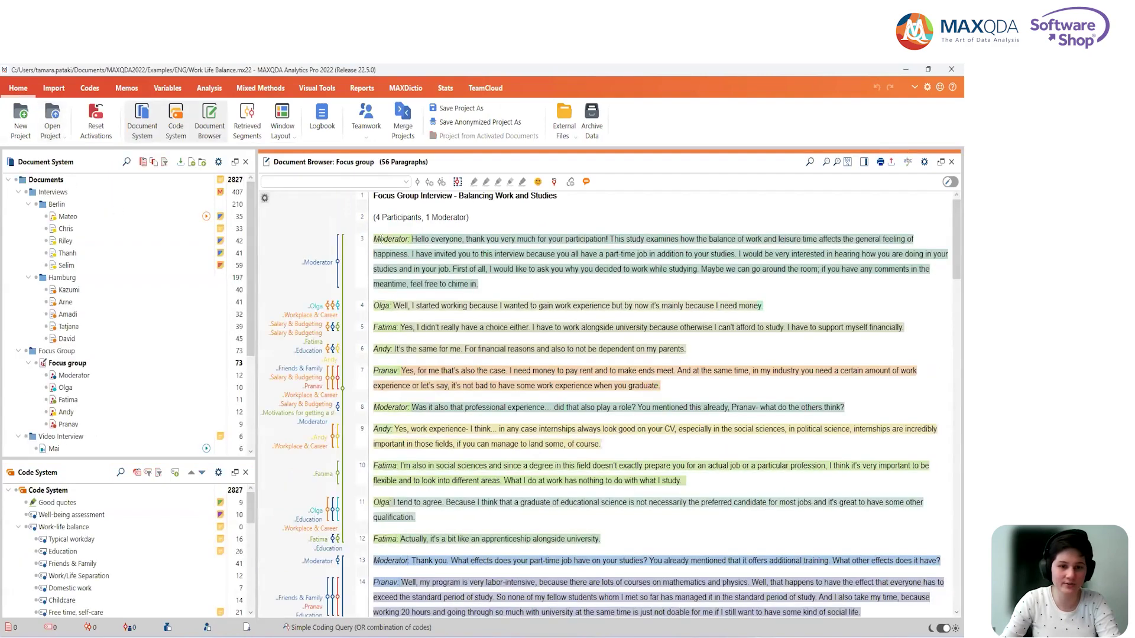
double_click(109, 216)
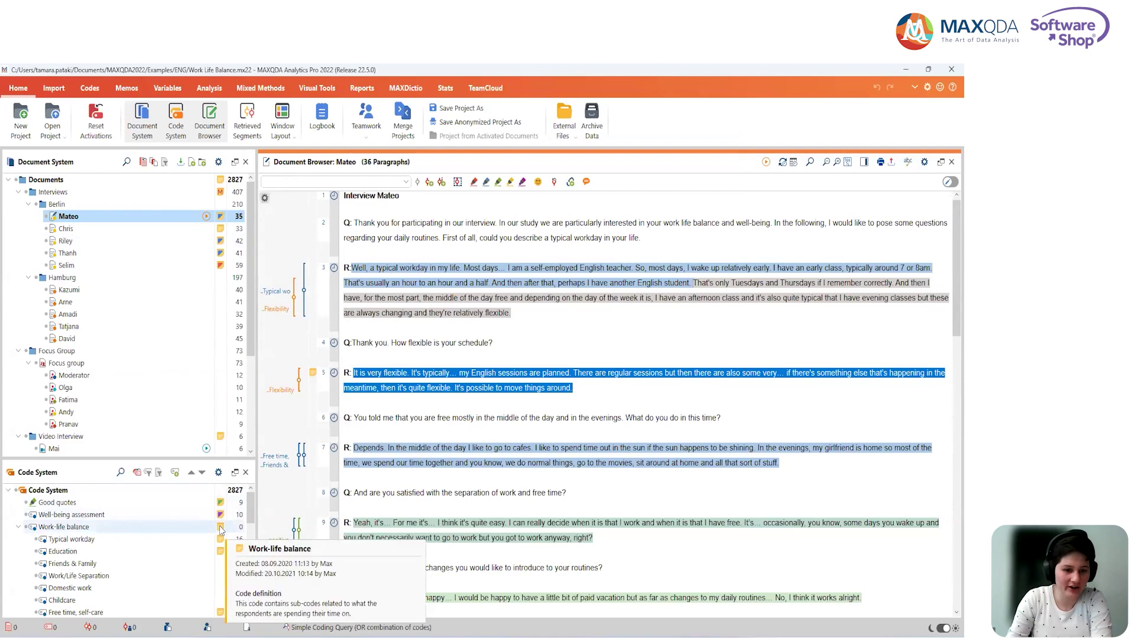
Open the Typical workday code memo and append a "Note" line followed by "take further notes here"
mouse_move(219, 536)
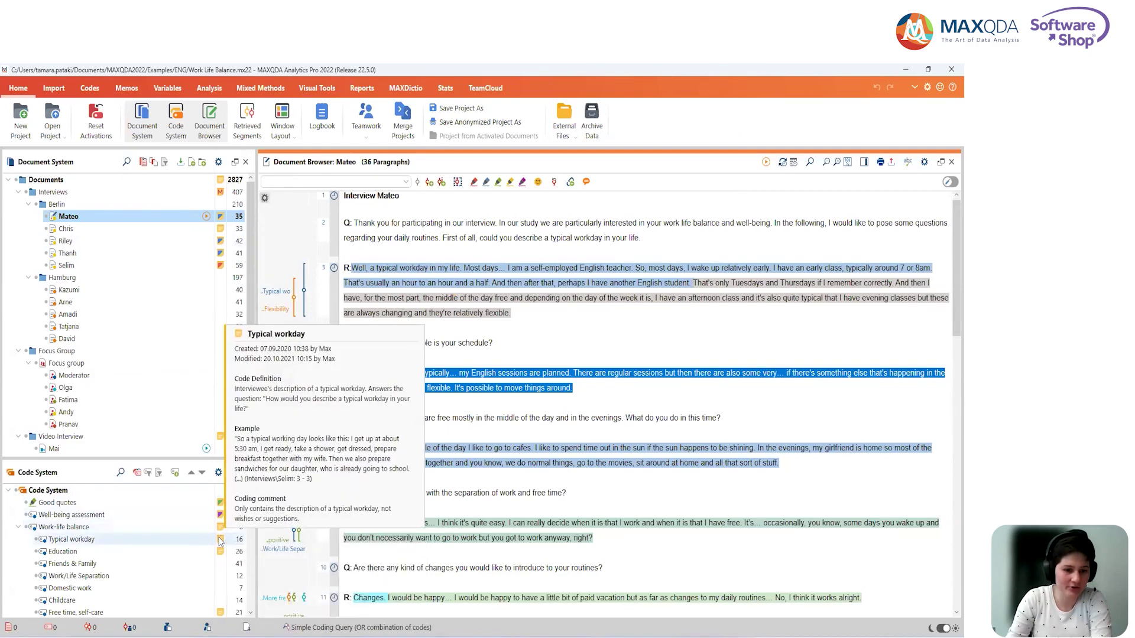
left_click(220, 541)
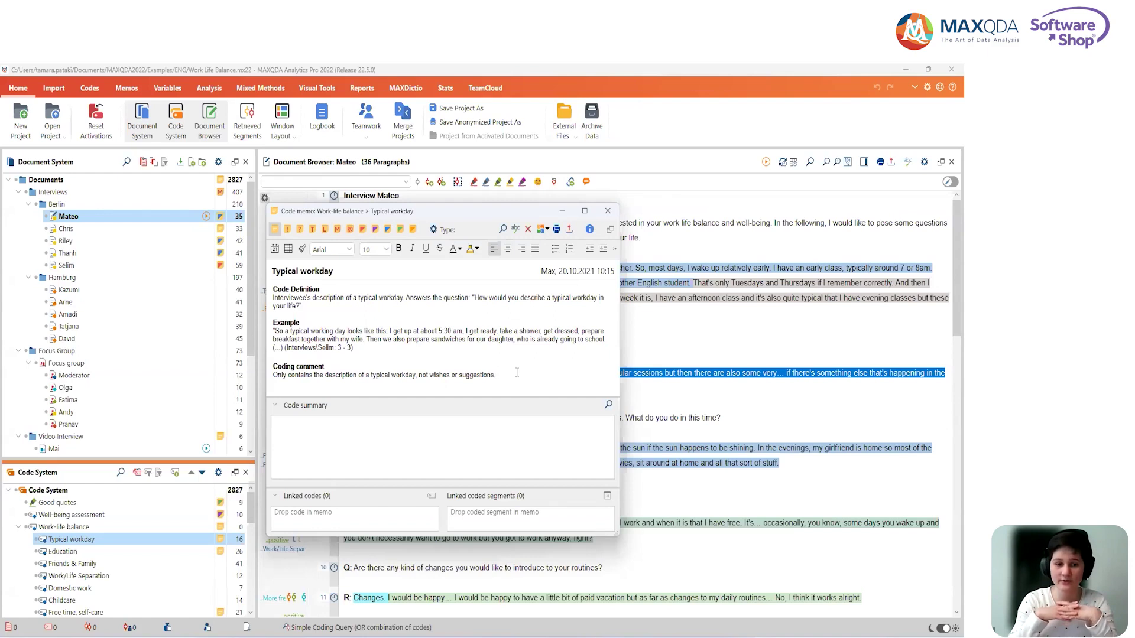
key("Return")
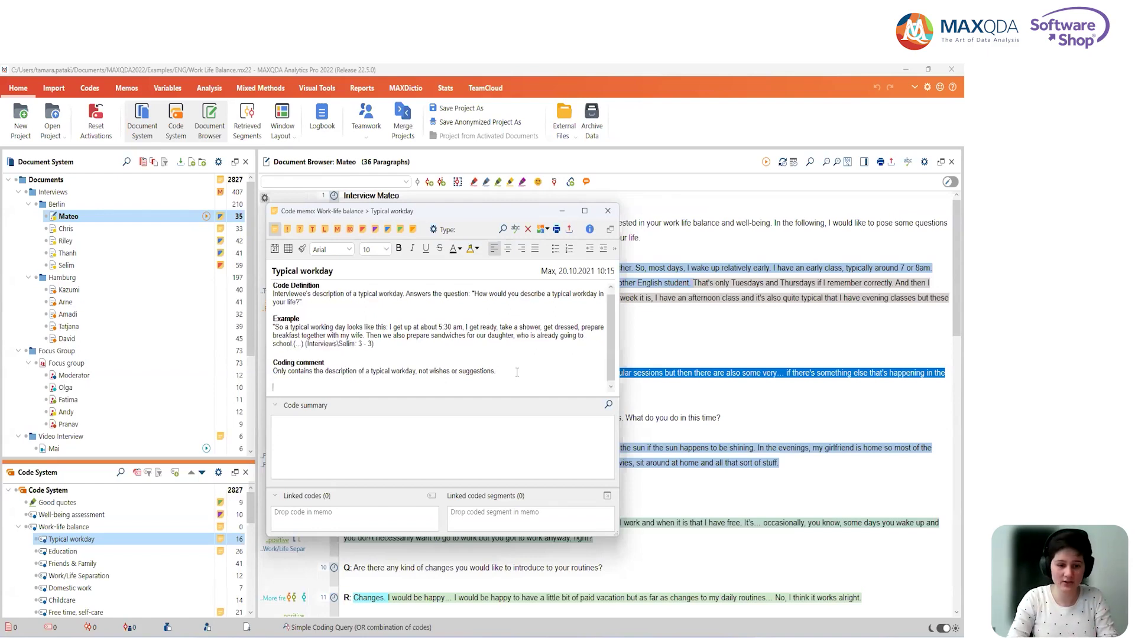
type("Note")
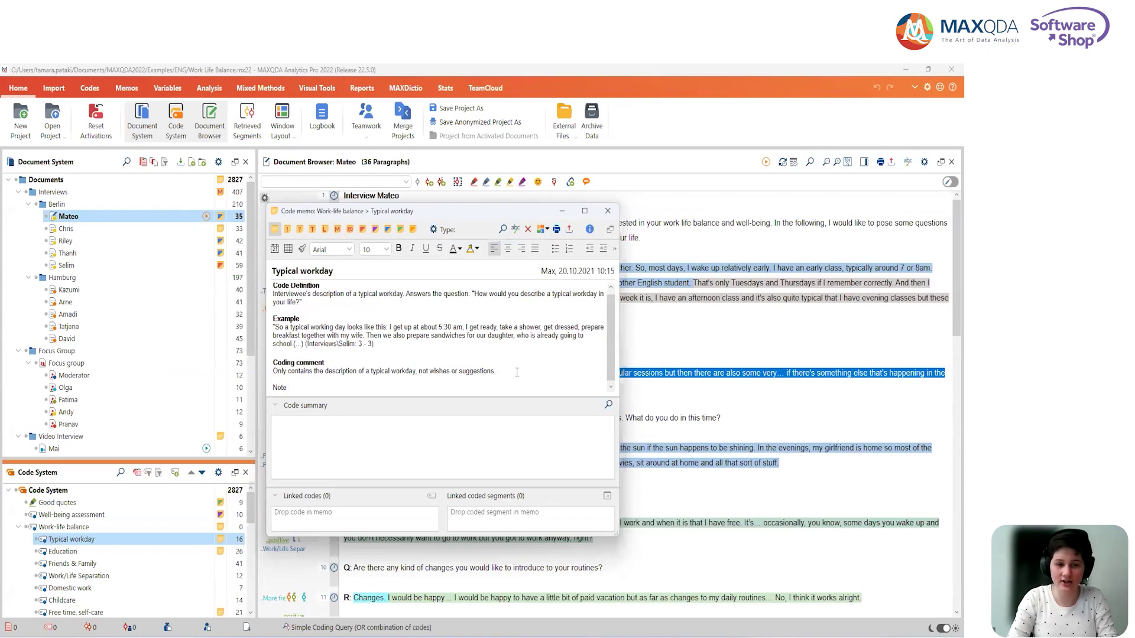
key("Return")
type("t")
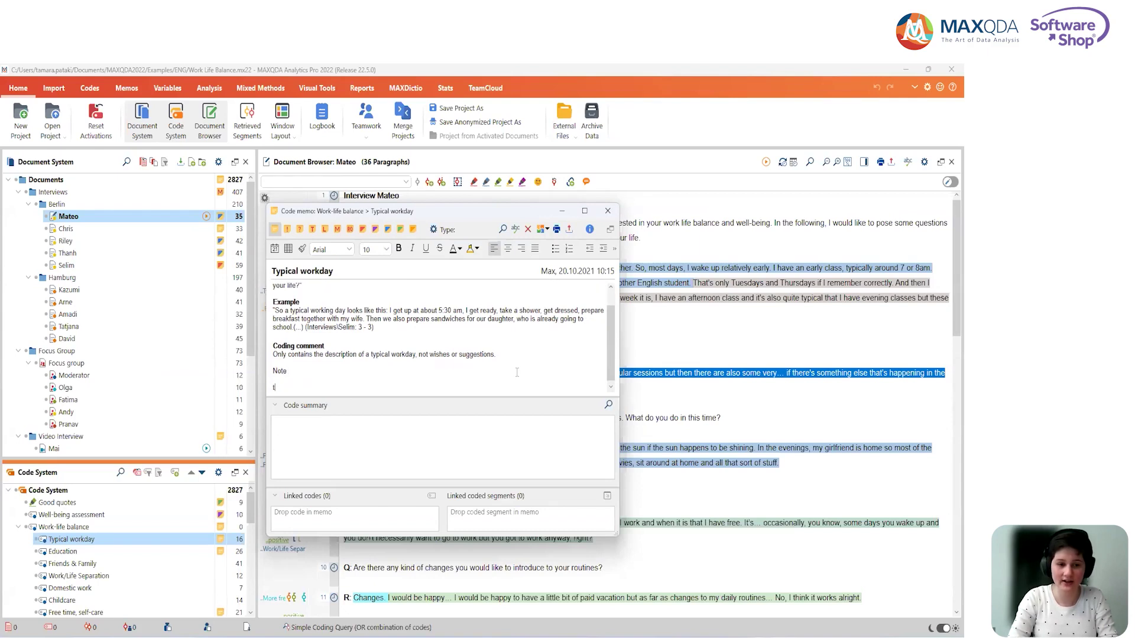
type("ake further n")
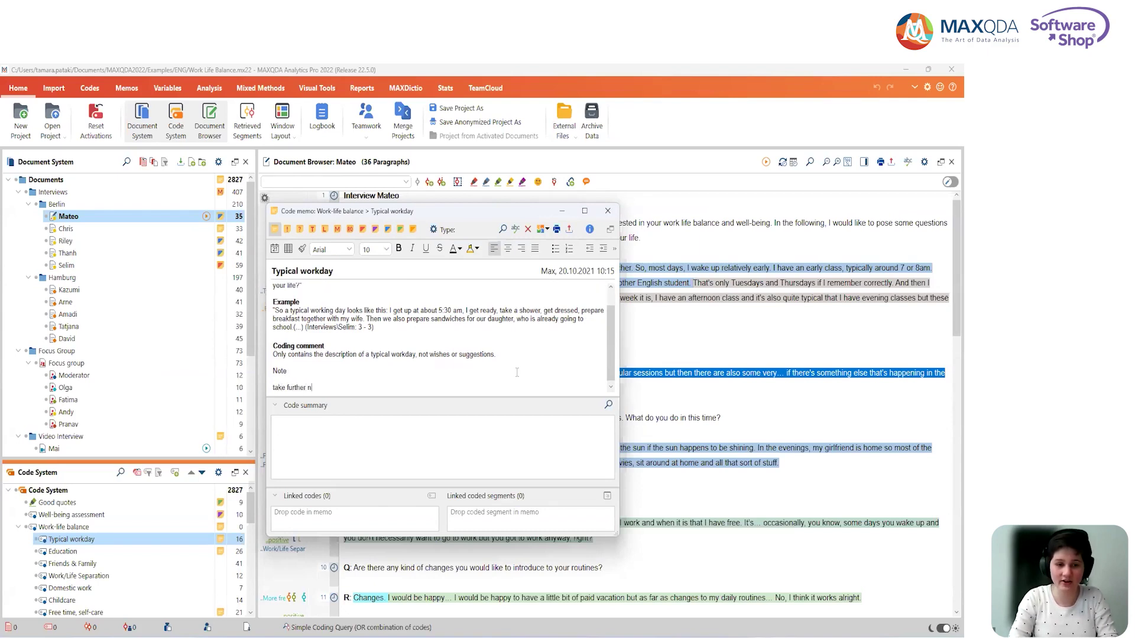
type("otes here")
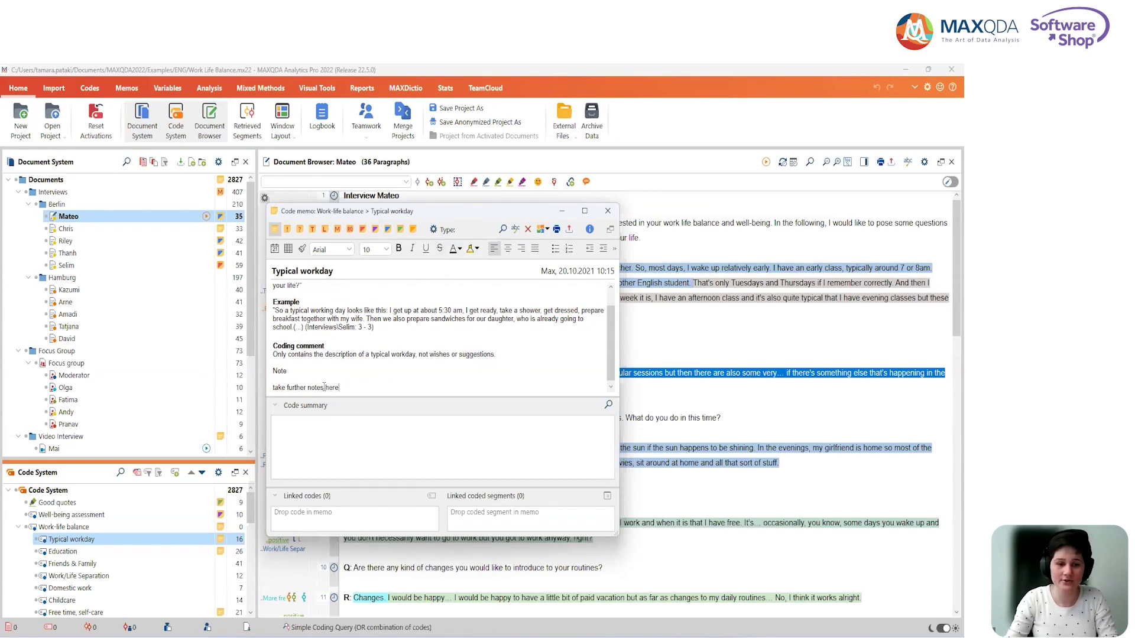
Highlight the text "take further notes here" in green in the Typical workday memo
left_click_drag(340, 387, 269, 378)
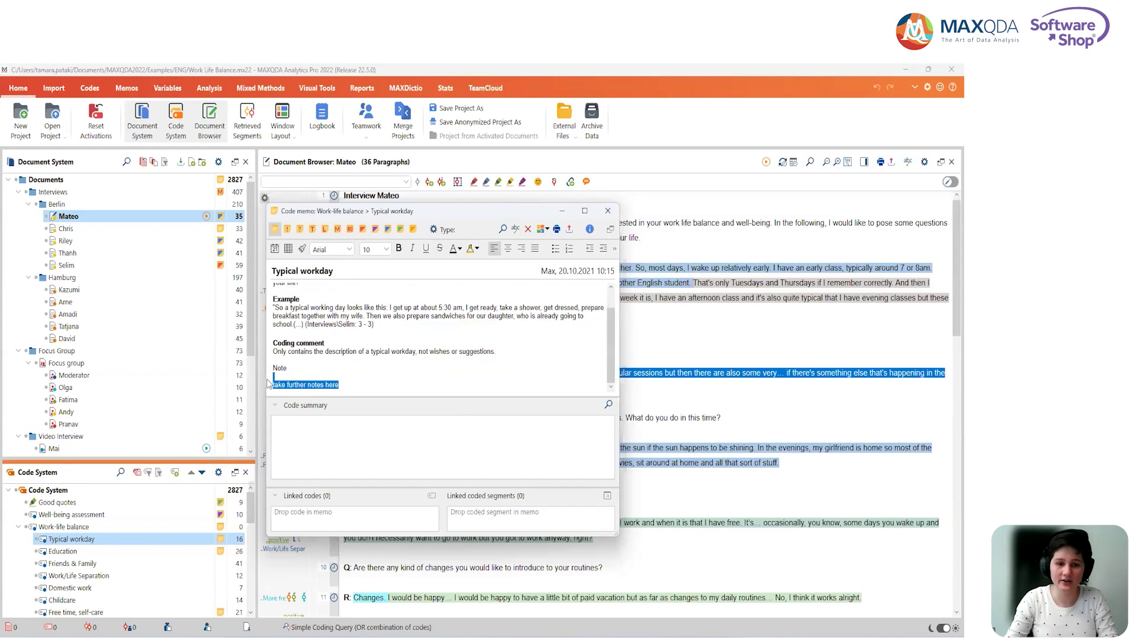
left_click(472, 253)
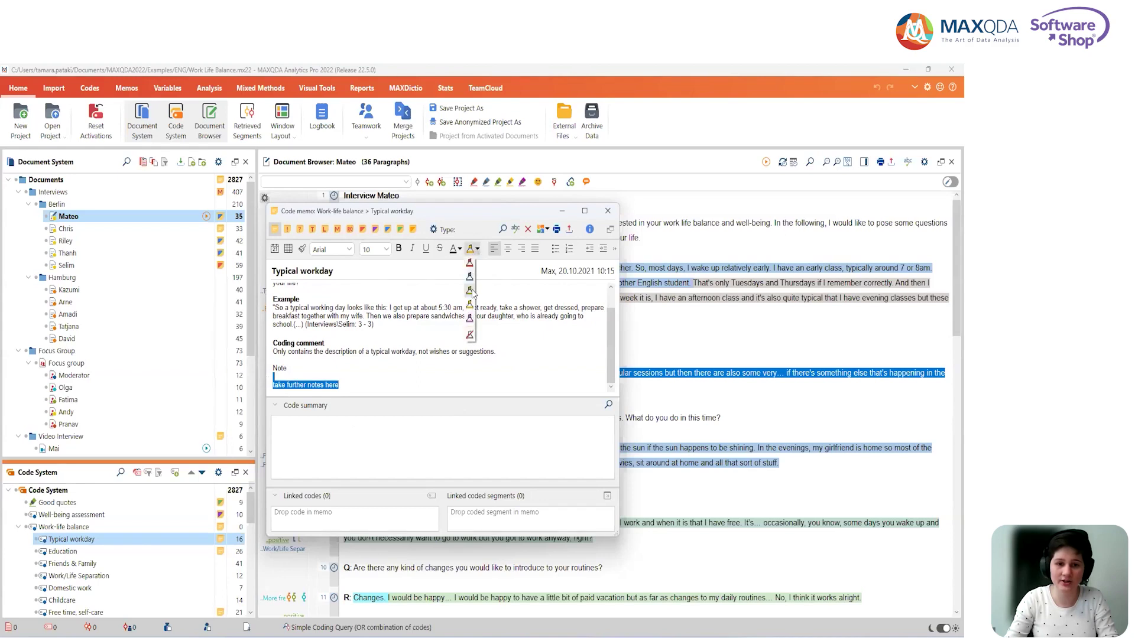
left_click(473, 292)
left_click(414, 367)
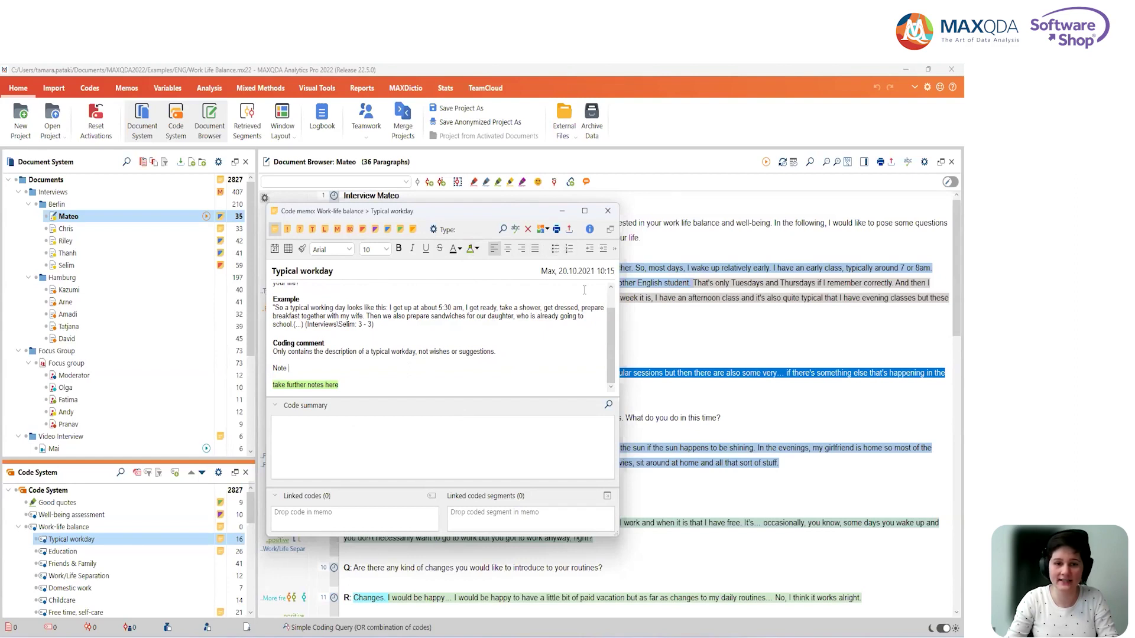
Label the green memo type "Revisit", assign it to the Typical workday memo and close the memo
left_click(434, 229)
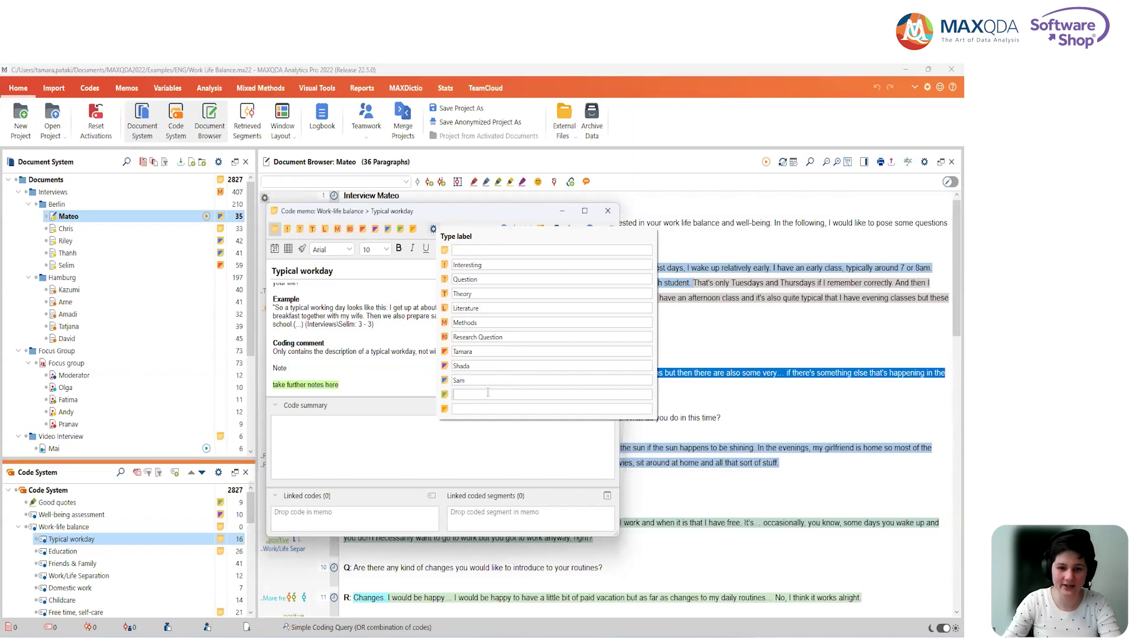
type("Revisit")
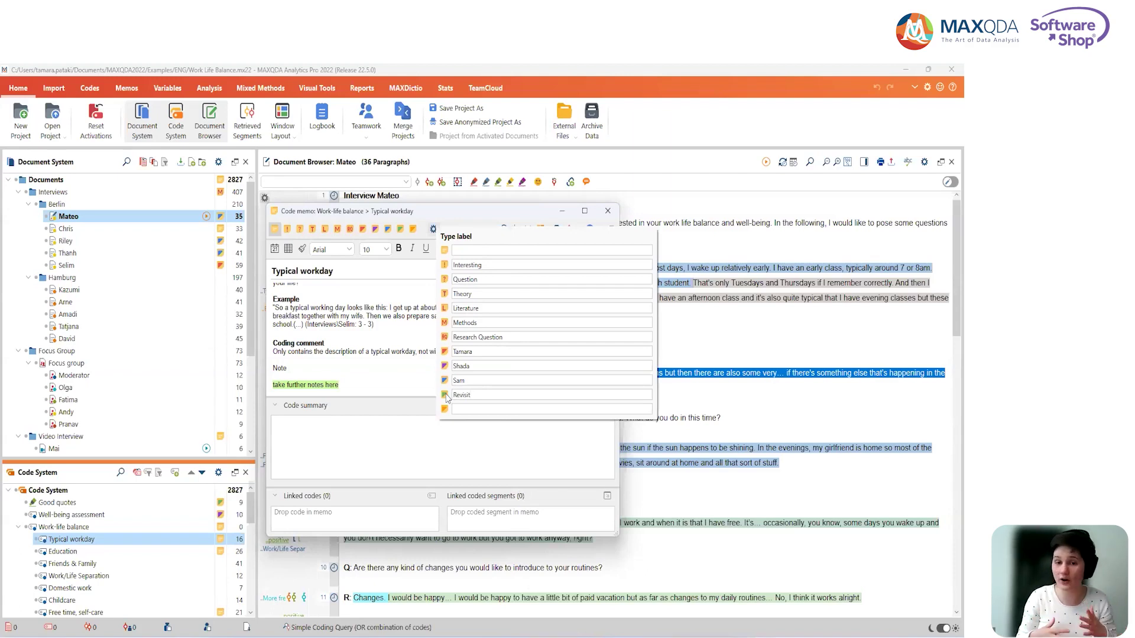
left_click(418, 353)
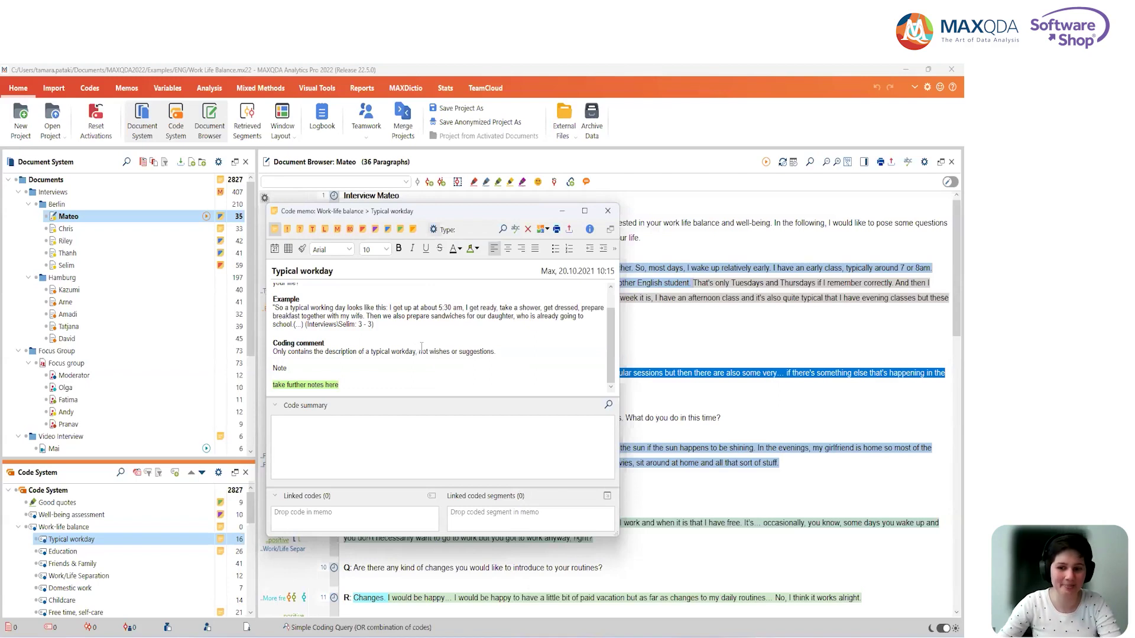
left_click(400, 231)
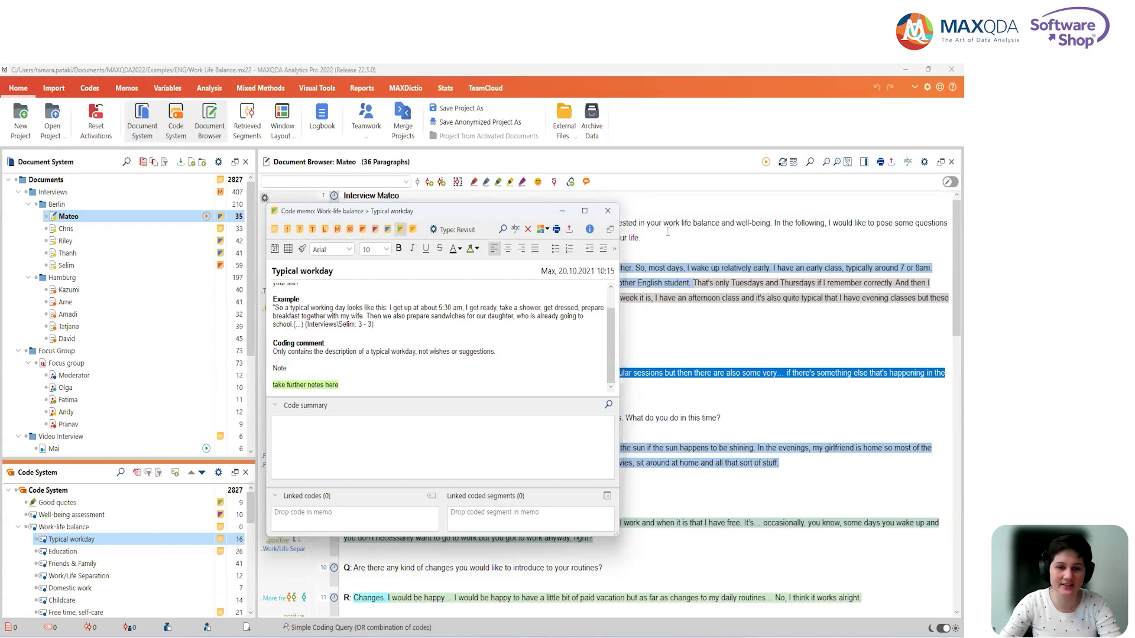
left_click(609, 210)
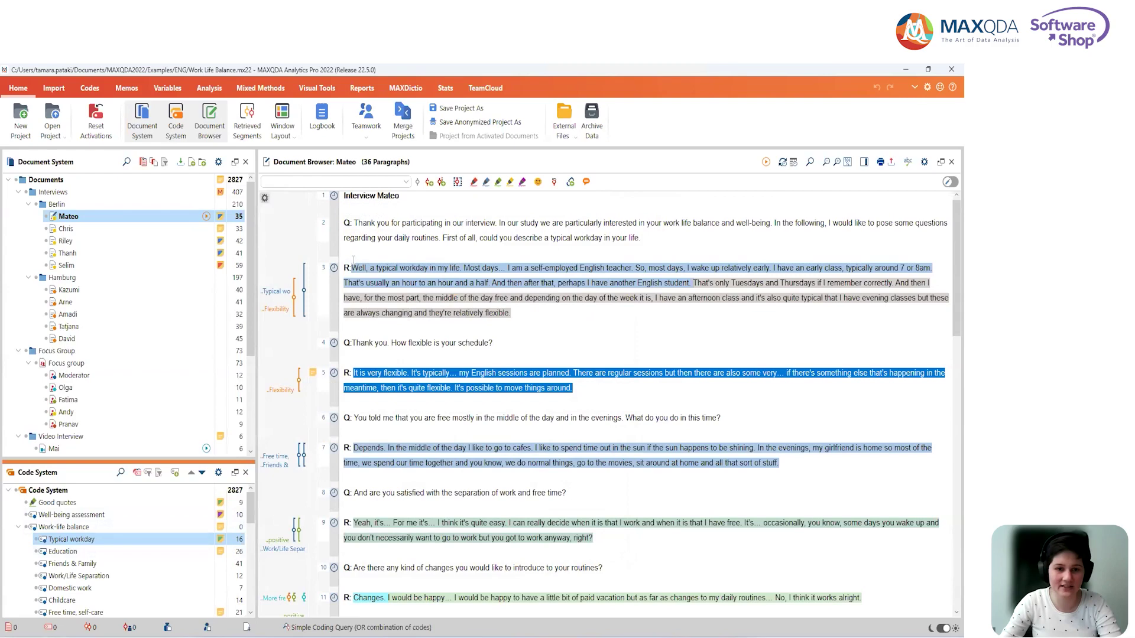
Insert an in-document memo for the respondent's entire answer in paragraph 3 and move the memo window clear of the passage
left_click_drag(352, 268, 541, 320)
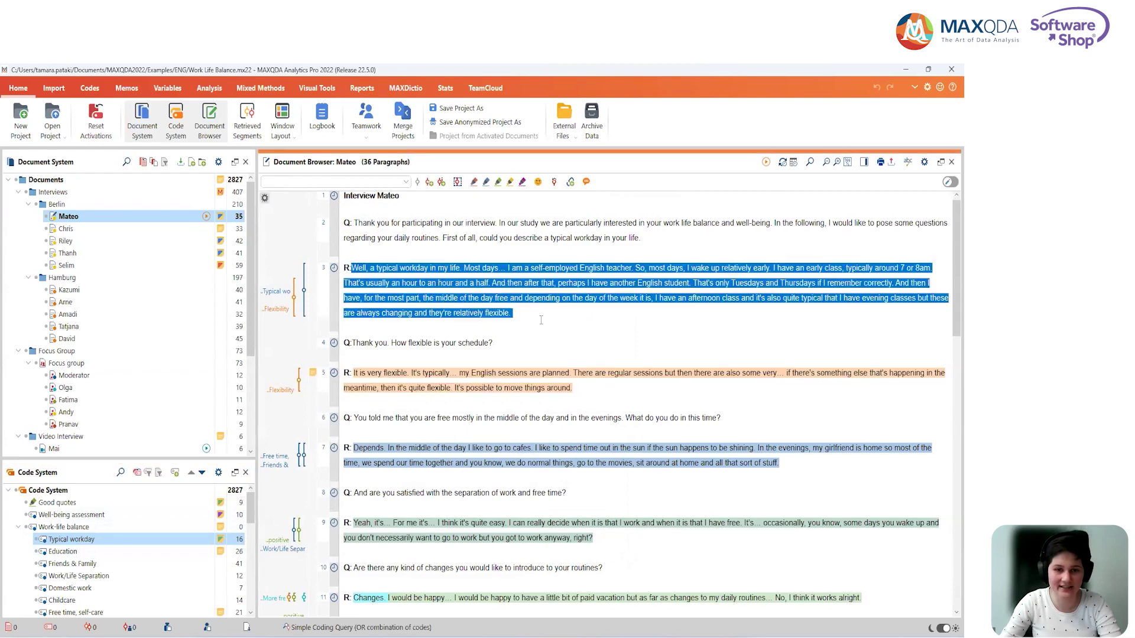
right_click(433, 283)
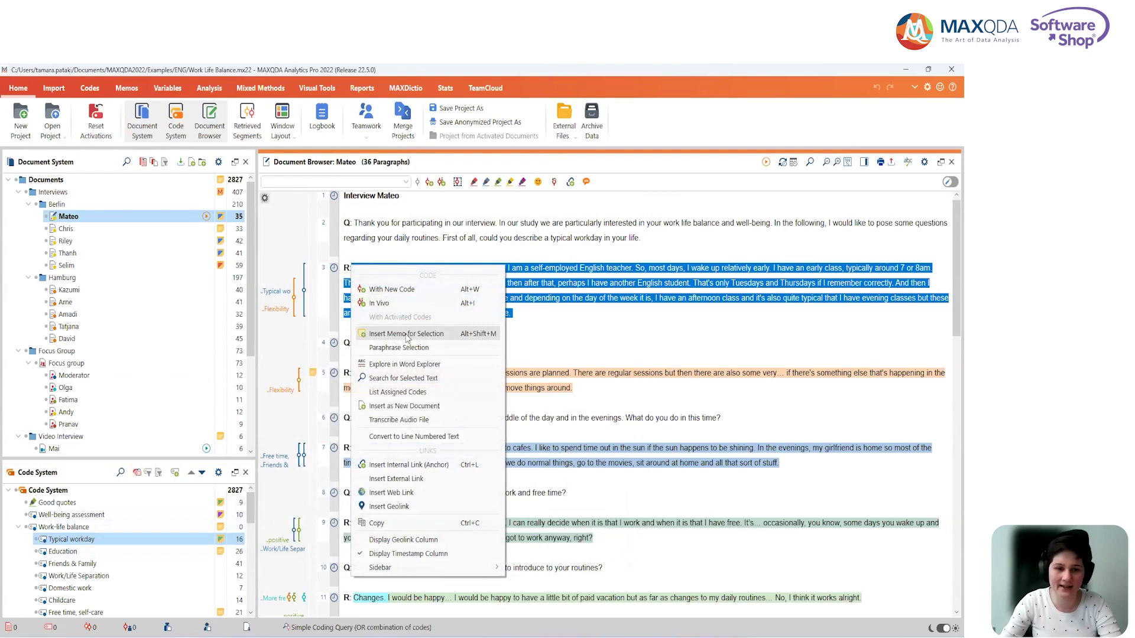
left_click(408, 335)
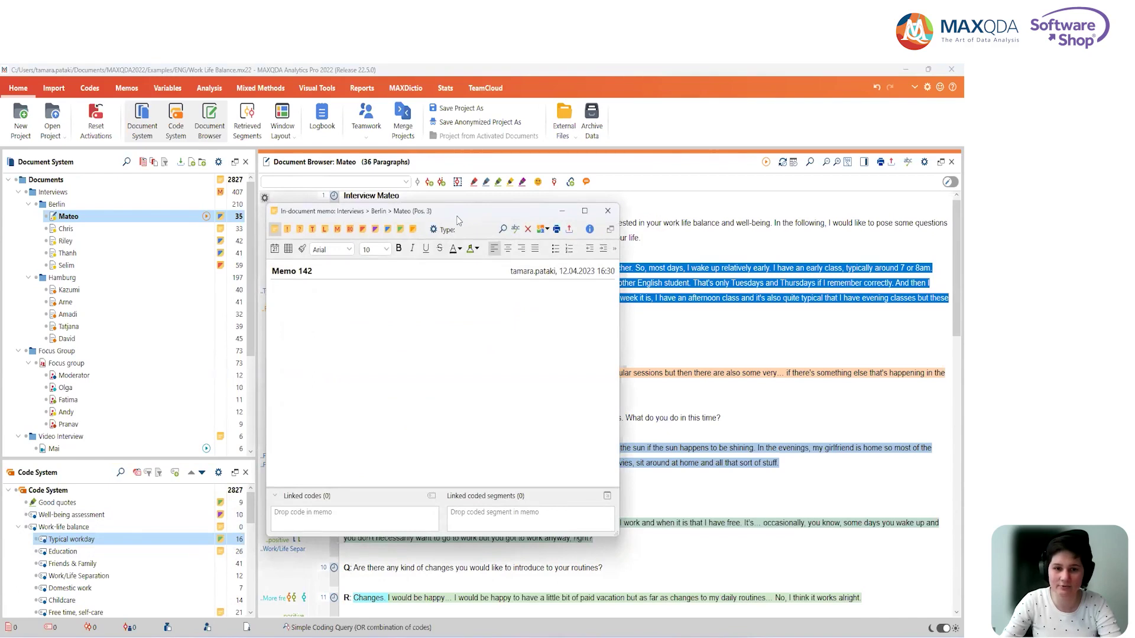
left_click_drag(457, 215, 598, 346)
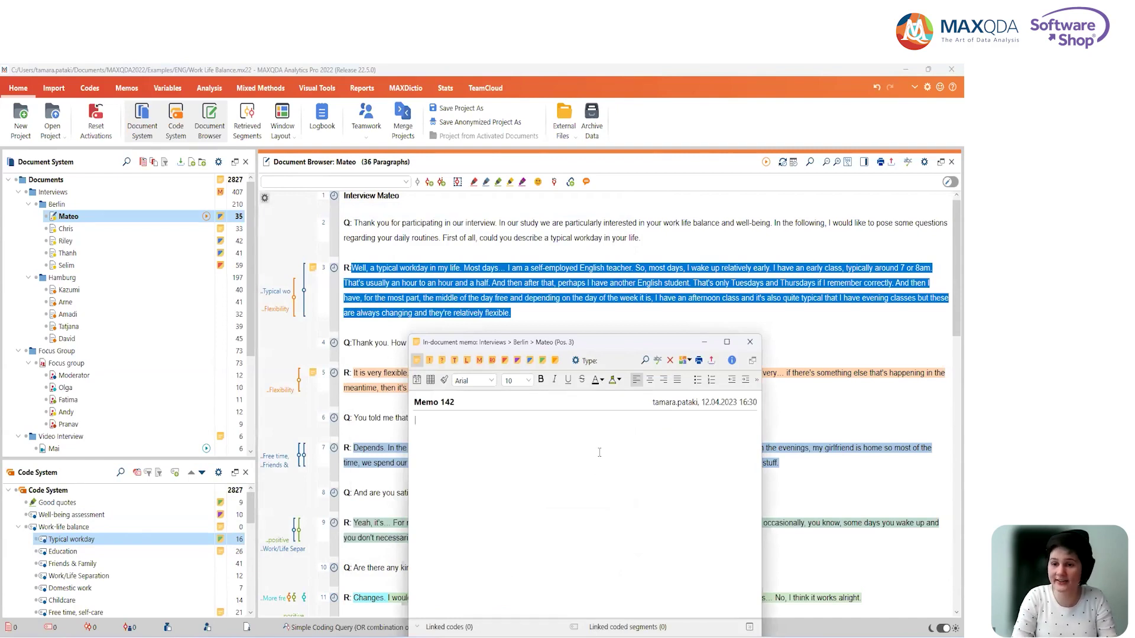
Write "They did not talk so long about their morning as others. Why is that the case?" in the paragraph 3 memo
left_click(600, 453)
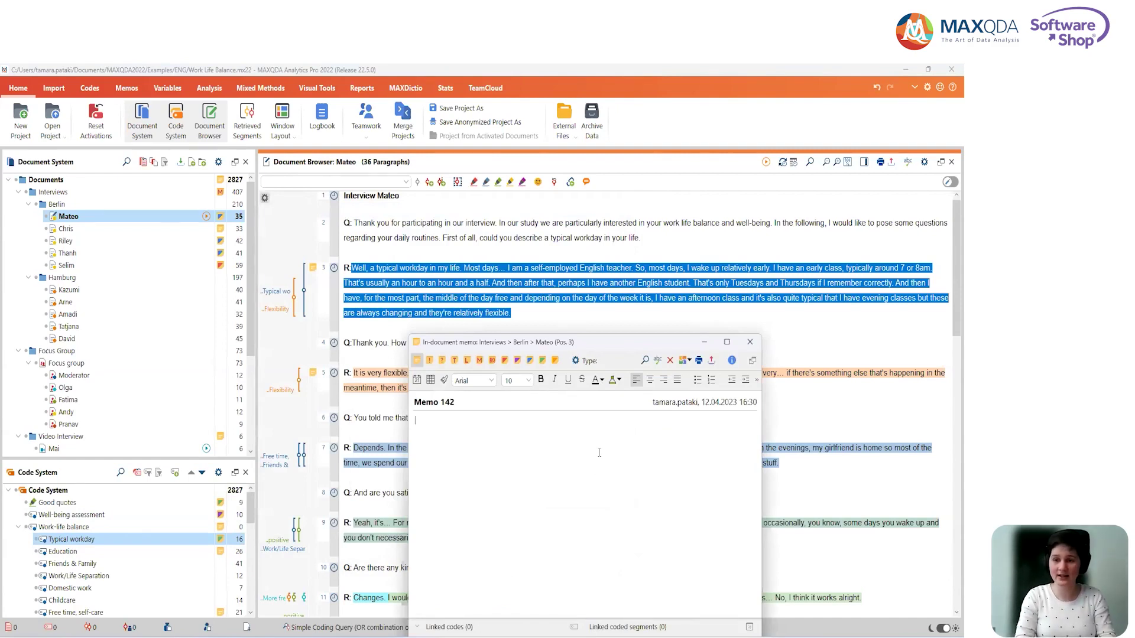
type("The")
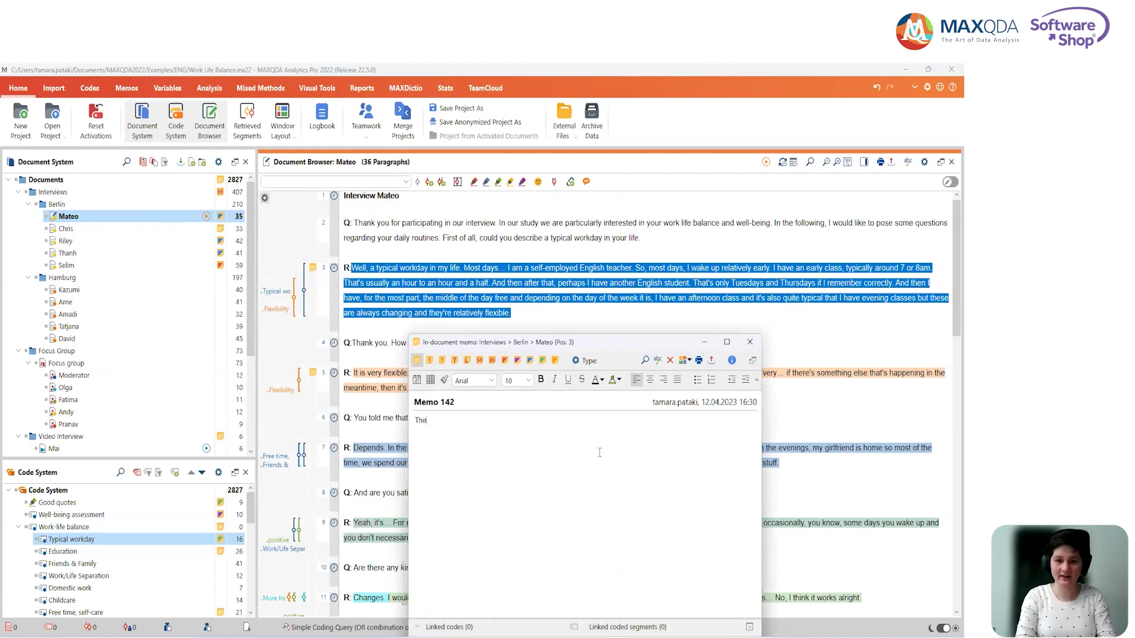
type("y did n")
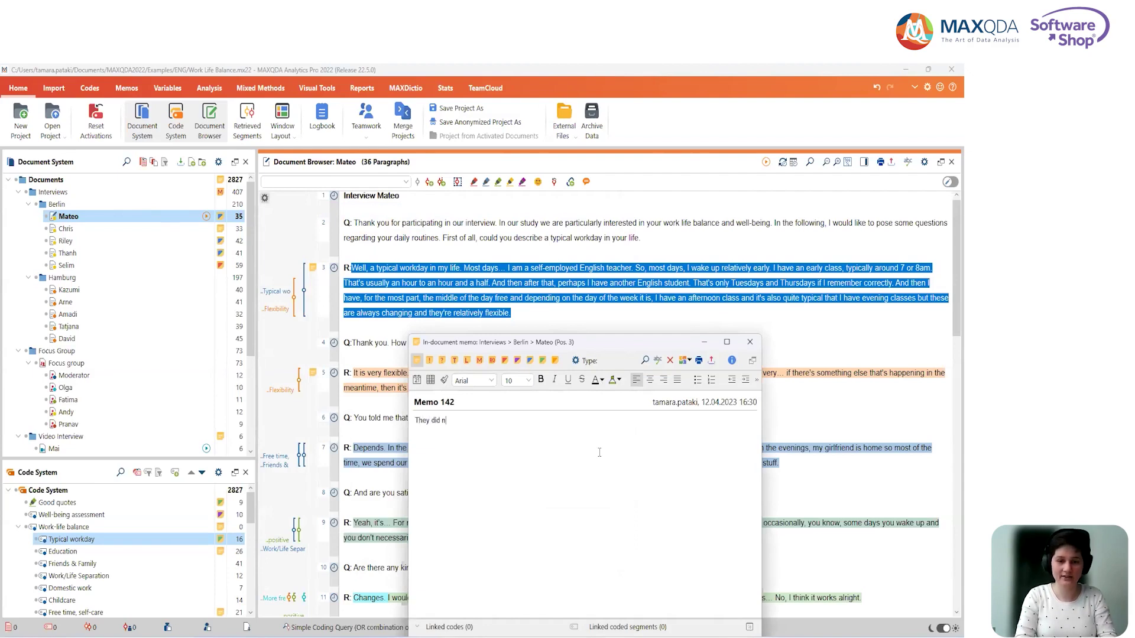
type("ot talk so long ab")
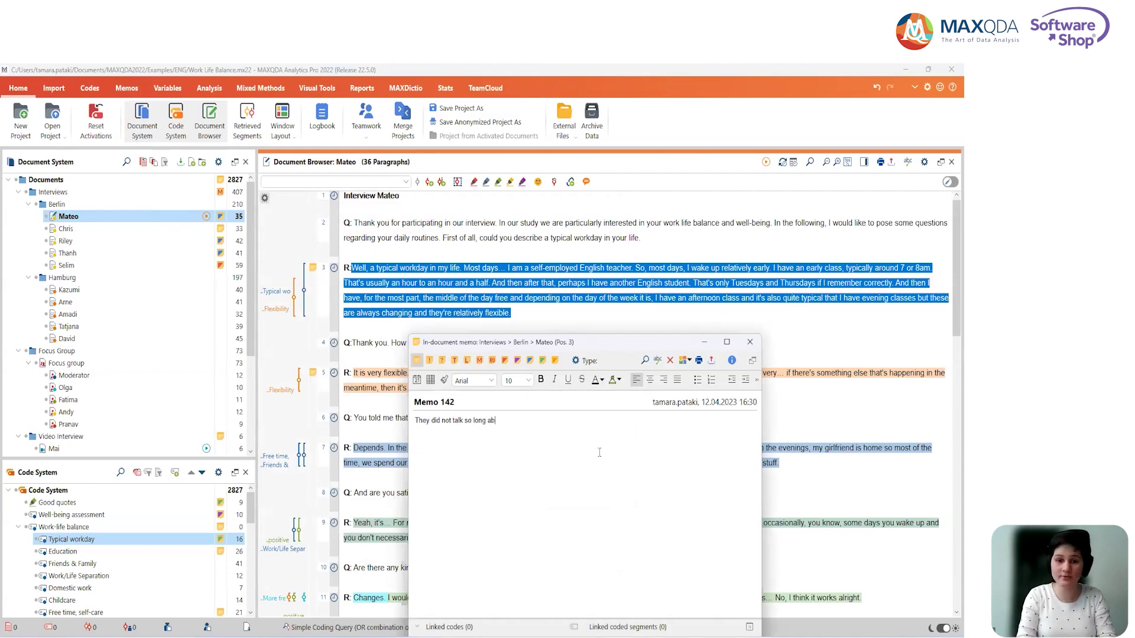
type("out the")
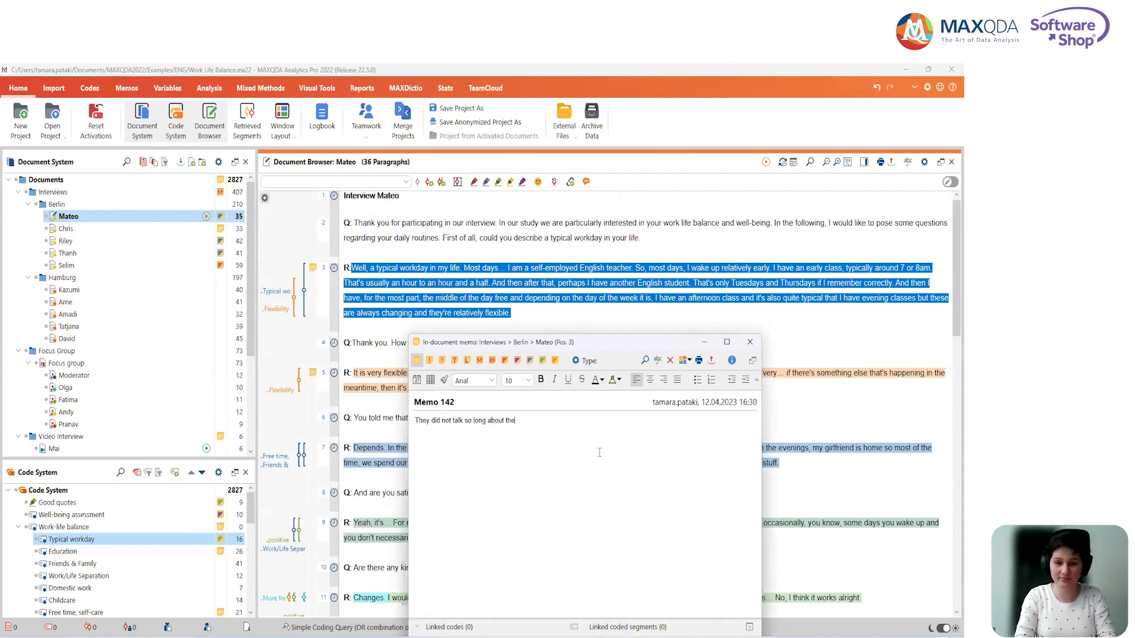
type("ir morning as ot")
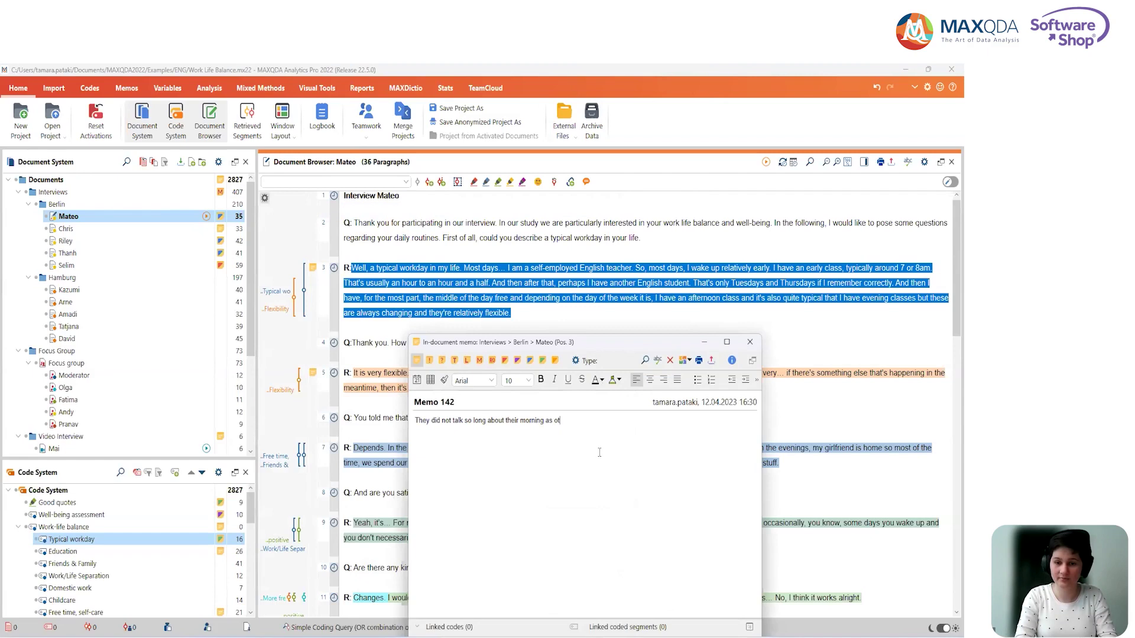
type("hers. Why is that the case?")
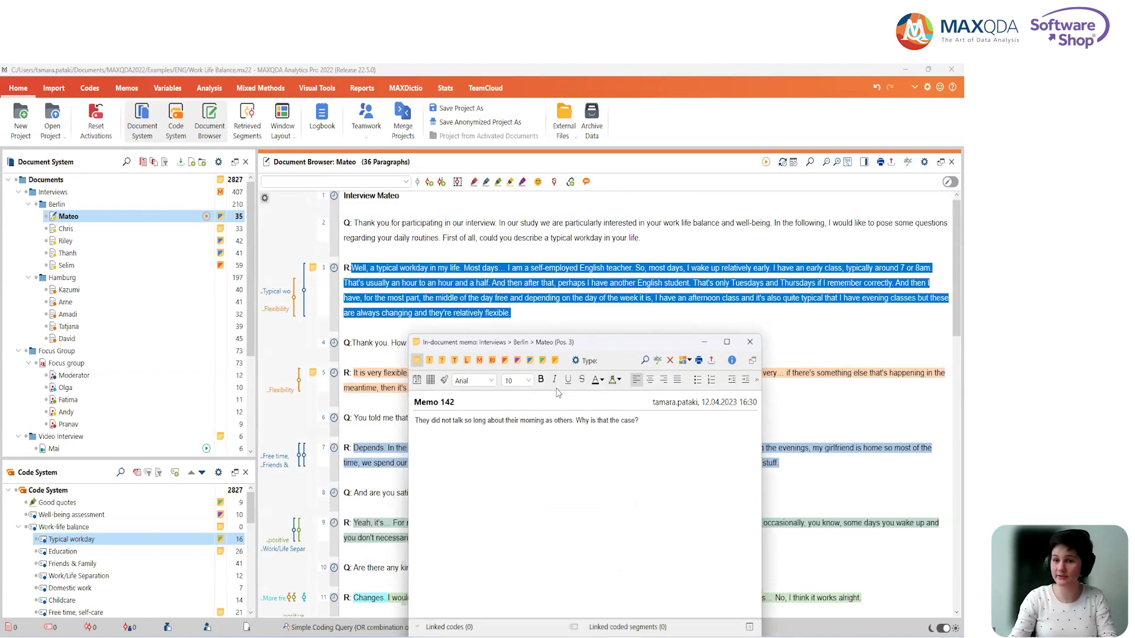
Assign the green "Revisit" type to the paragraph 3 memo and close it
left_click(543, 363)
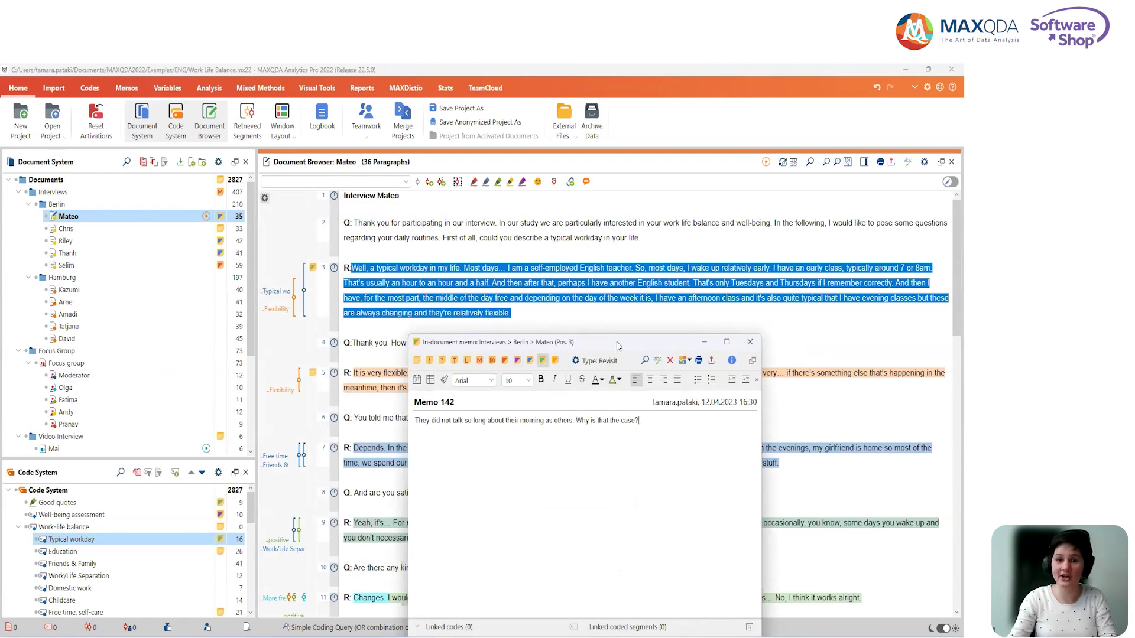
left_click_drag(619, 350, 565, 229)
left_click(693, 229)
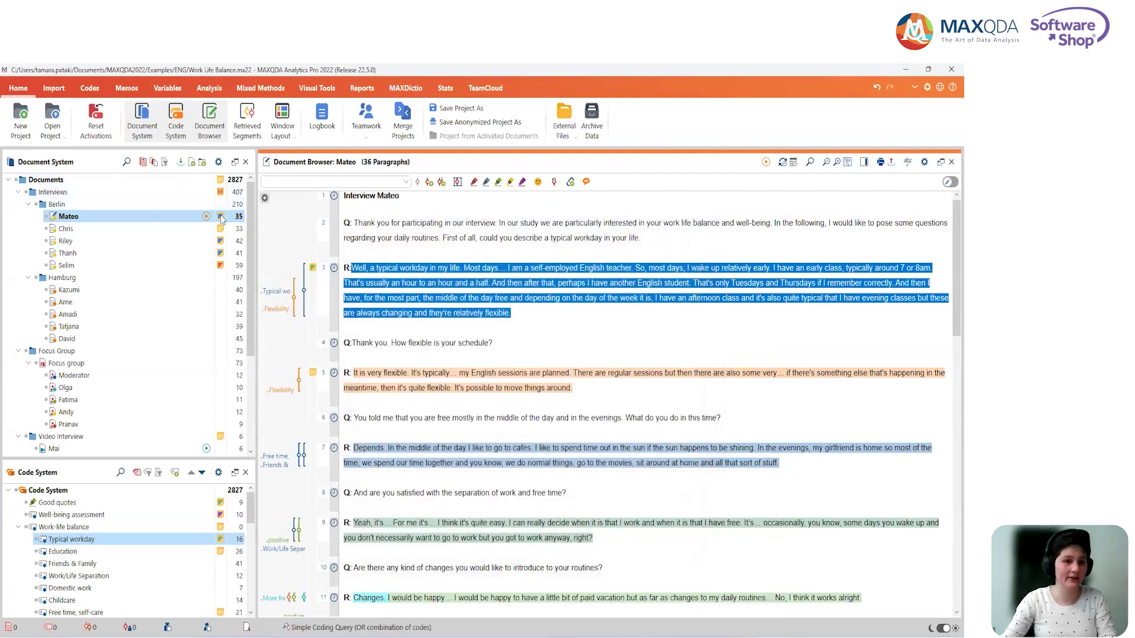
Review the case summary memo attached to the first interview in the Berlin group, including its document summary, and close it
mouse_move(221, 219)
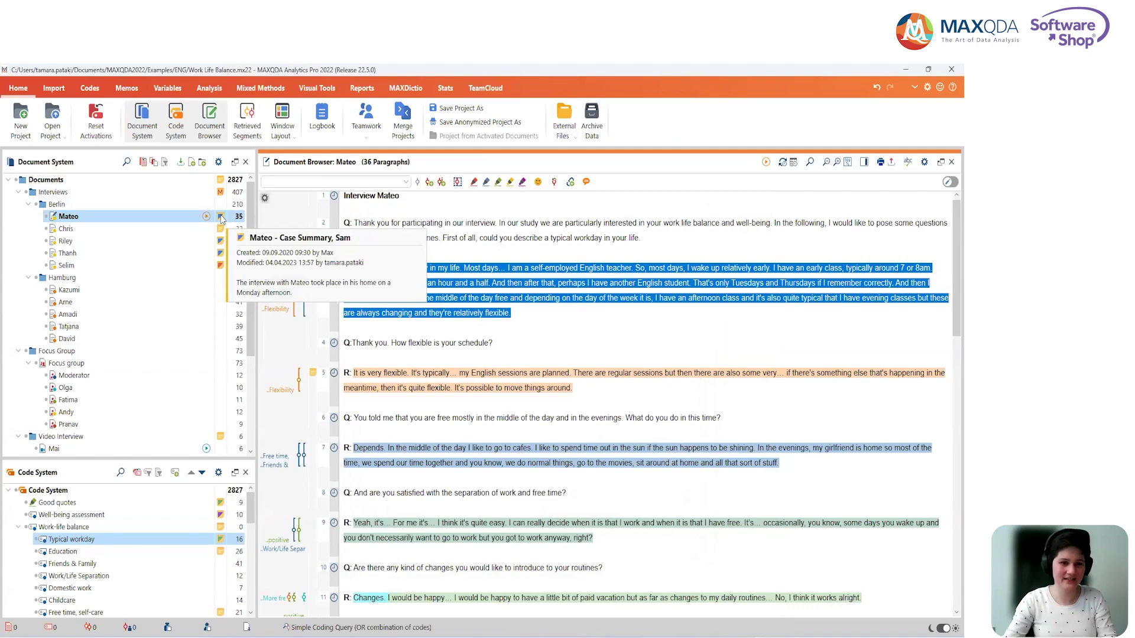
double_click(221, 219)
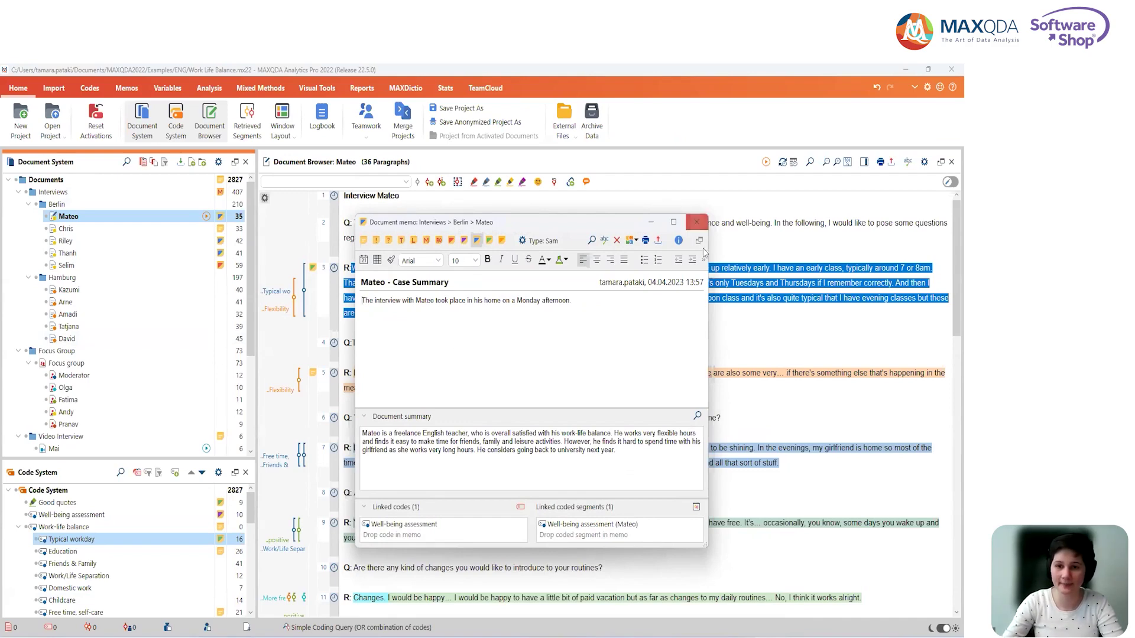
left_click(703, 225)
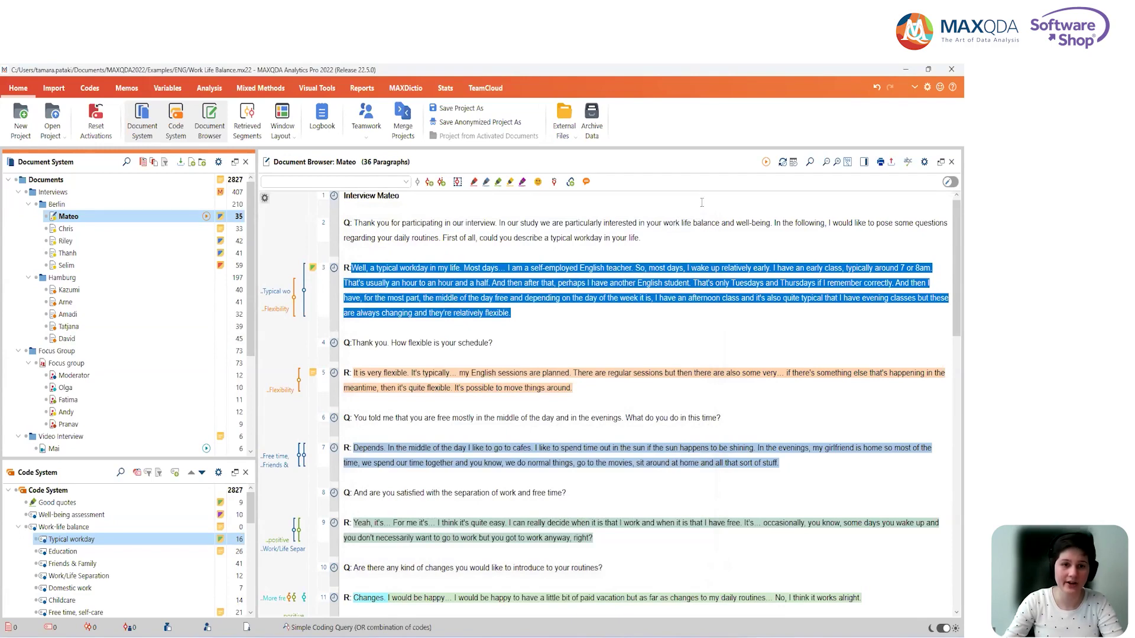
Open the Memo Manager with all memos of the project and move its window clear of the document and code lists
left_click(137, 89)
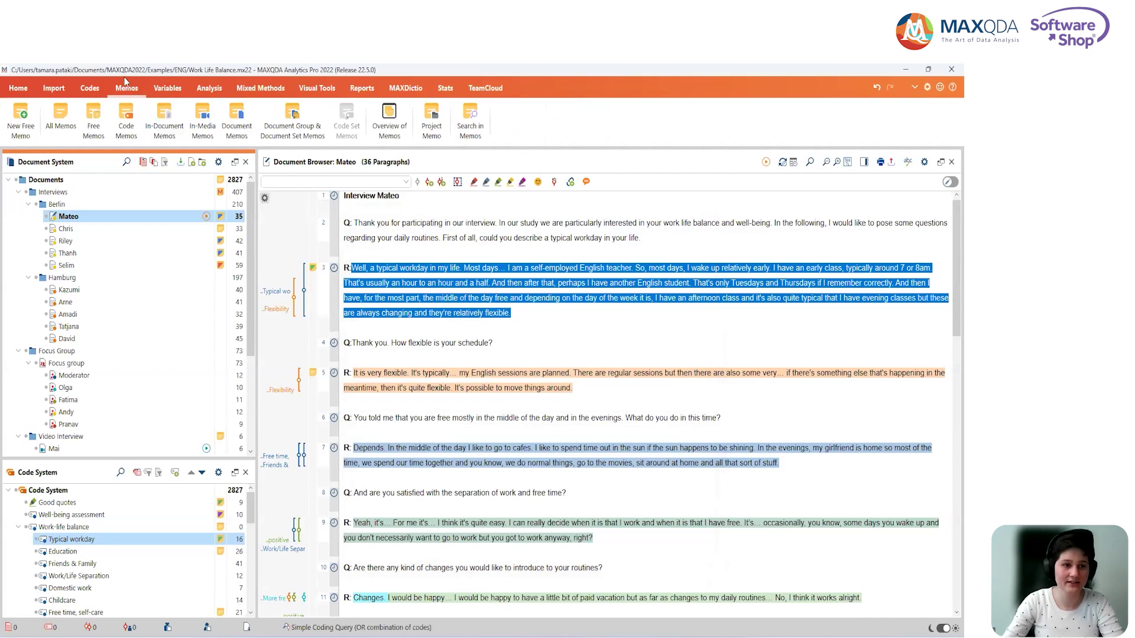
left_click(63, 112)
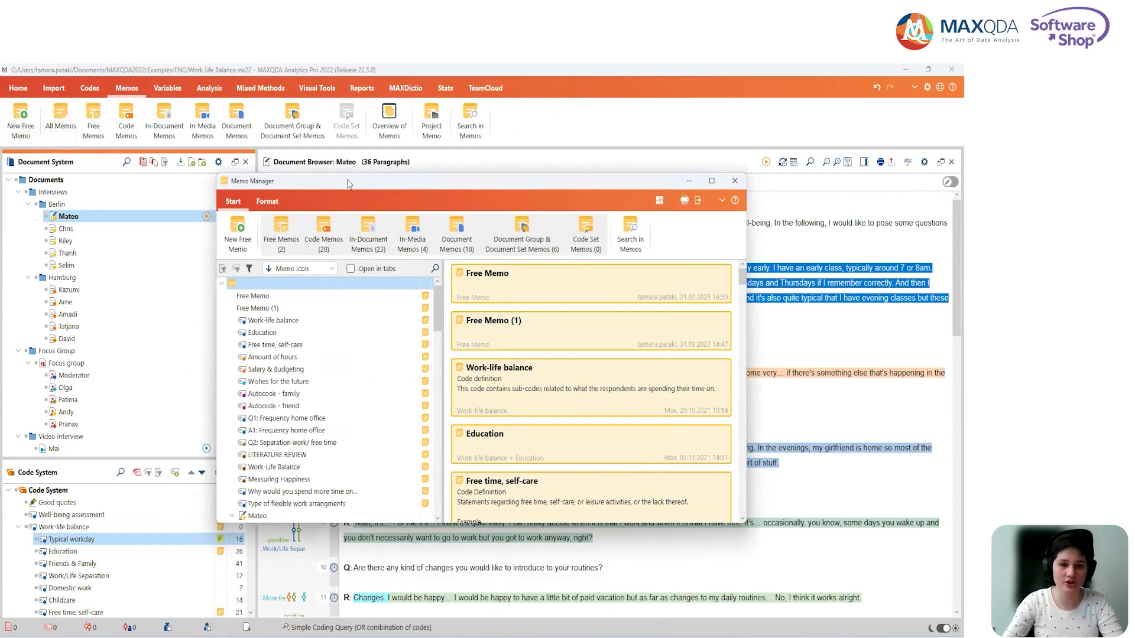
left_click_drag(346, 179, 429, 174)
scroll(174, 526, "down", 10)
scroll(175, 526, "up", 5)
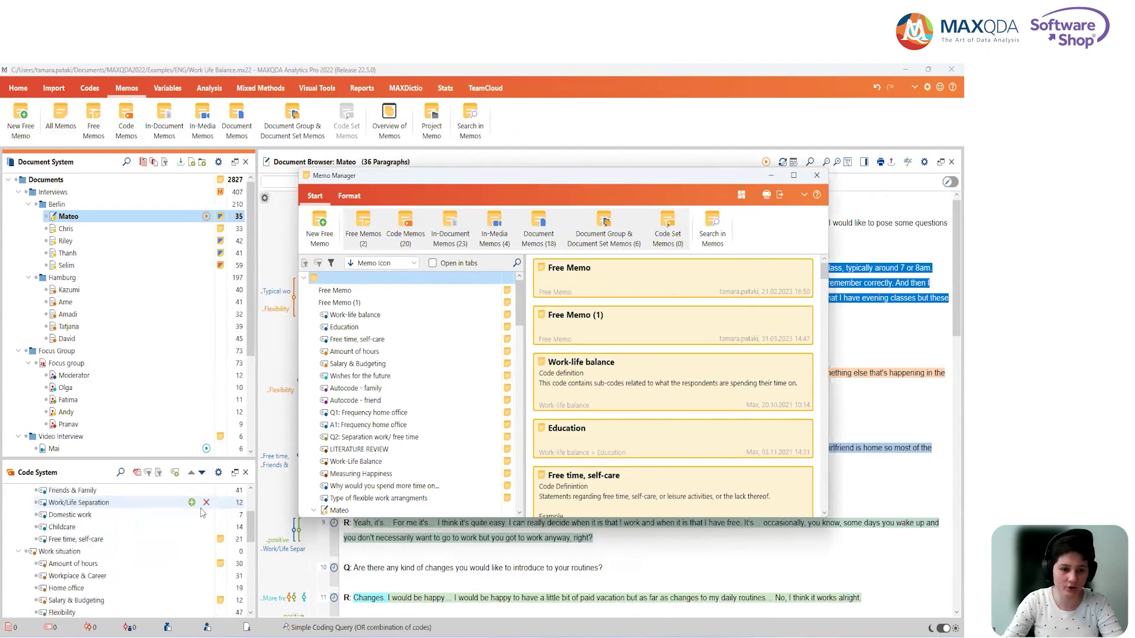
scroll(201, 513, "up", 3)
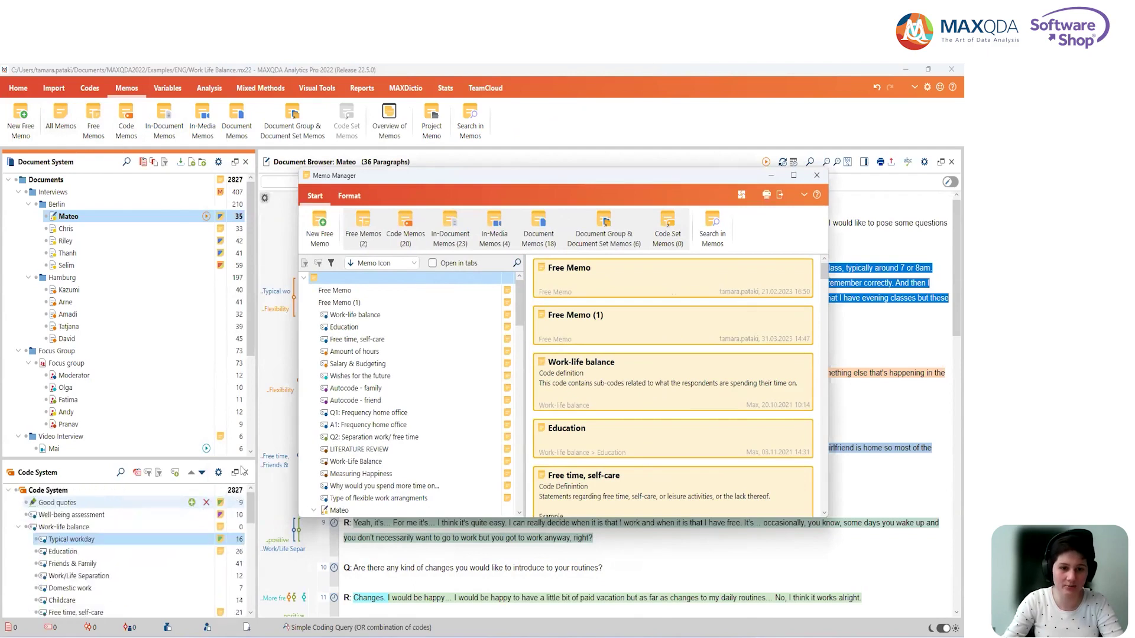
Sort the memo list by Origin, and hide the code memos and show them again
left_click(415, 264)
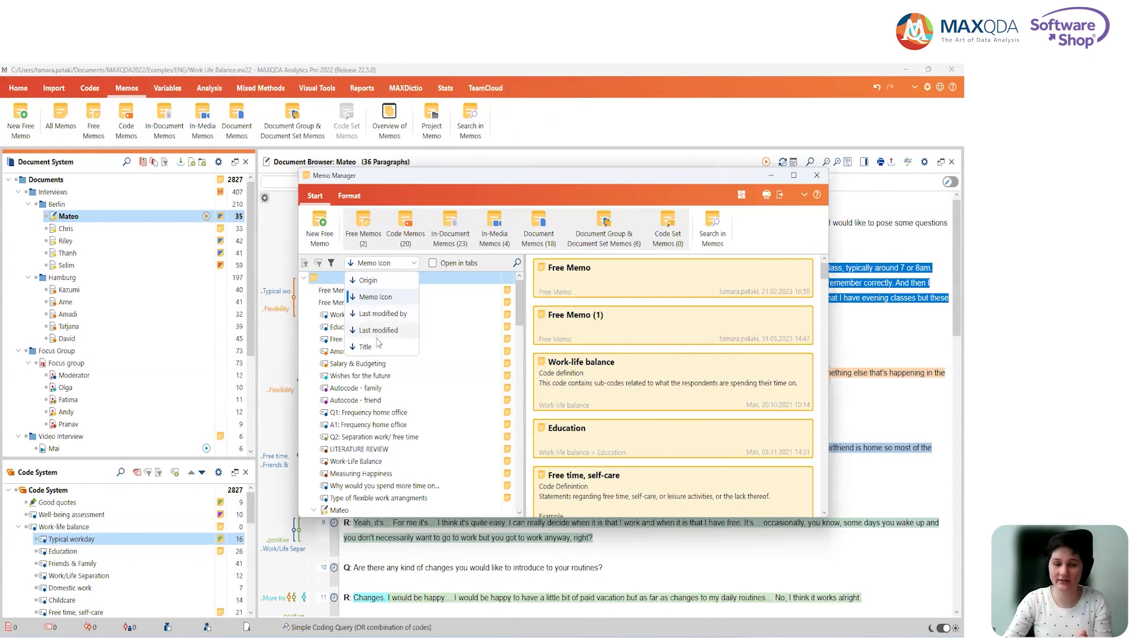
left_click(369, 281)
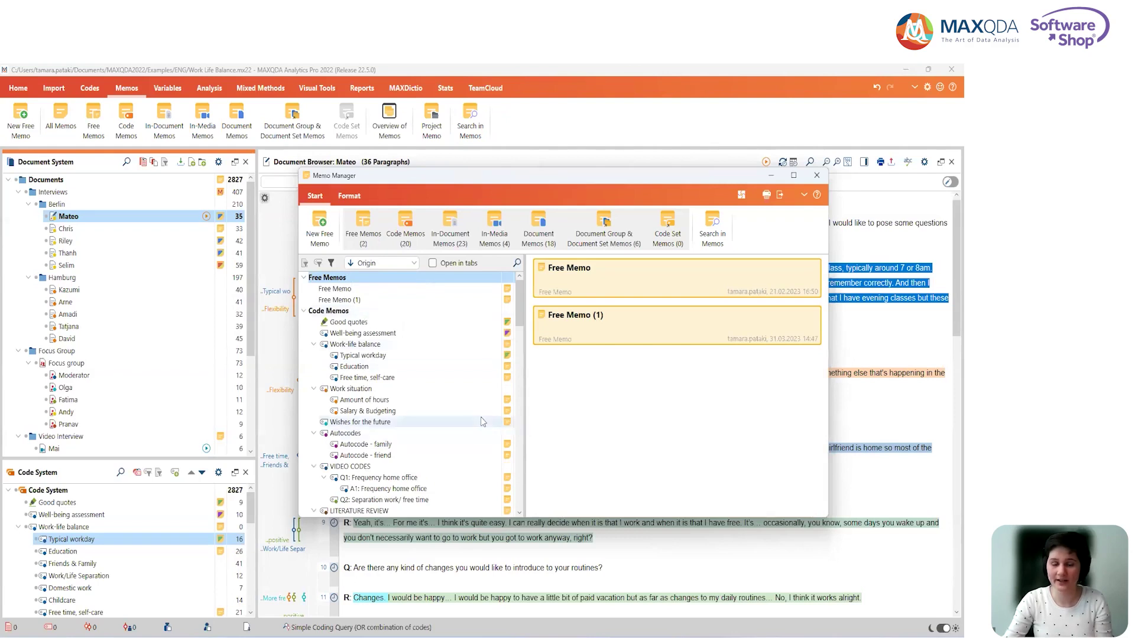
mouse_move(482, 421)
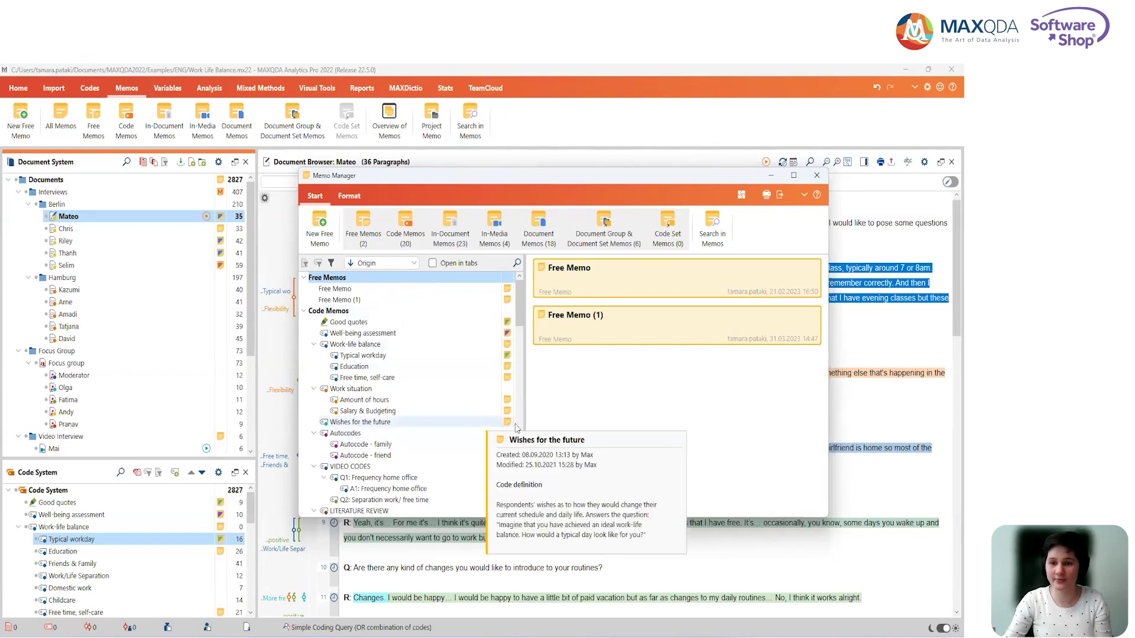
left_click(413, 231)
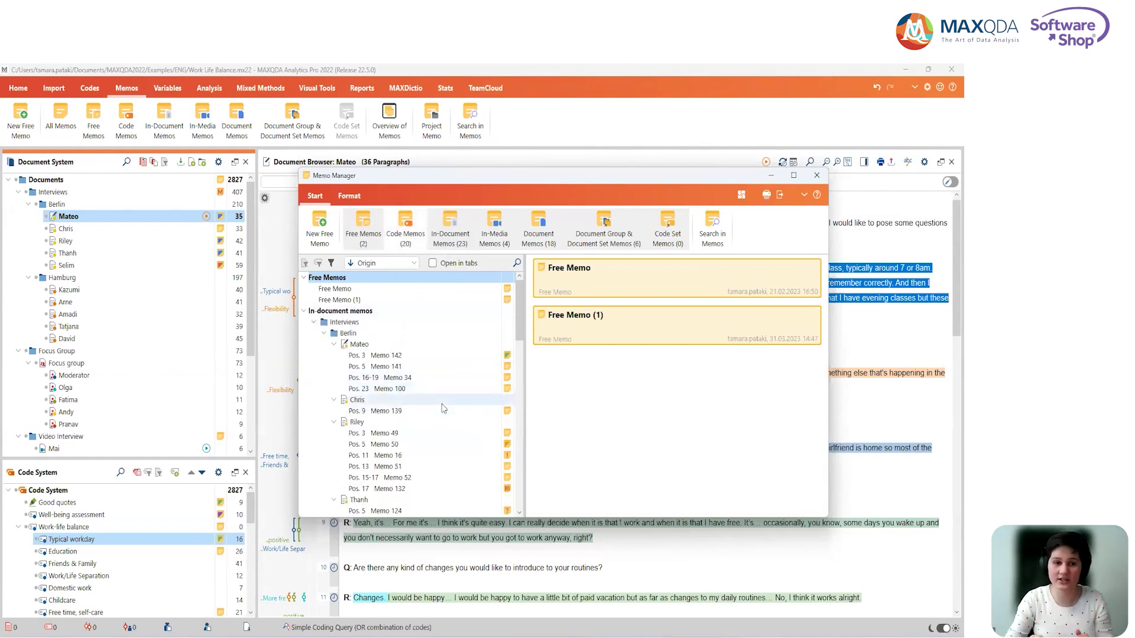
left_click(410, 236)
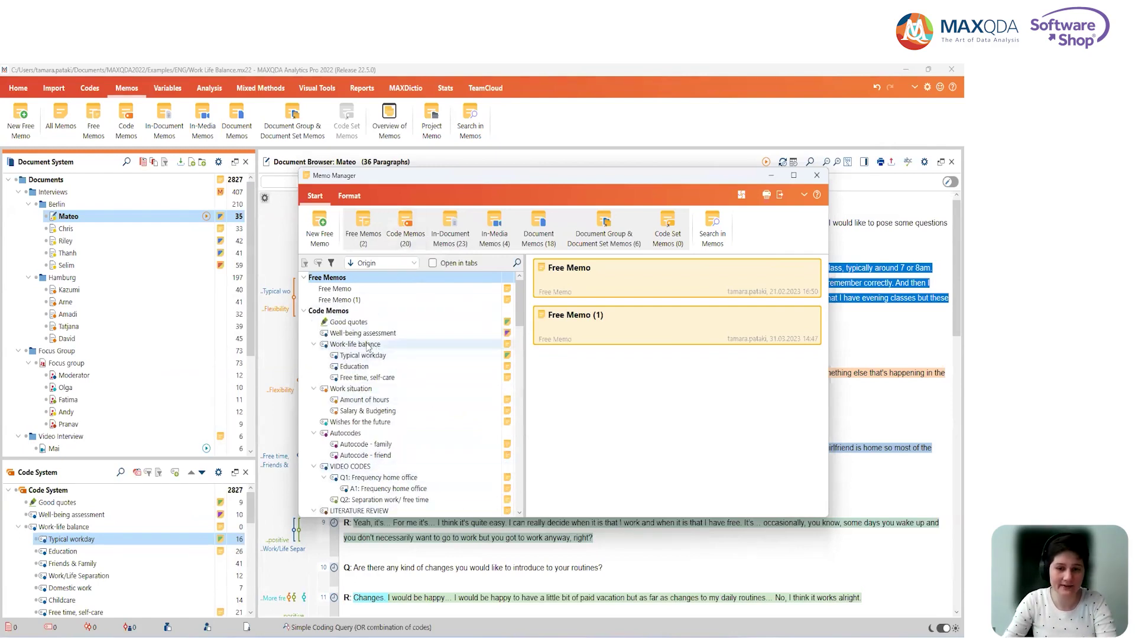
Examine the code memos for Well-being assessment, Work-life balance and Education, and the memos grouped under Work situation
mouse_move(368, 347)
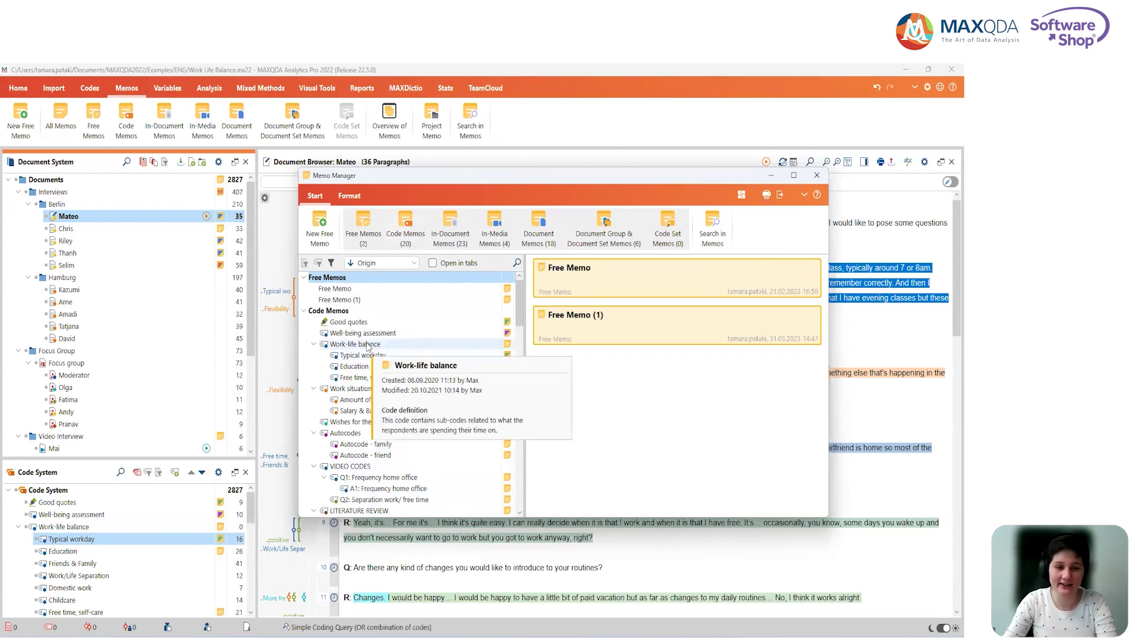
mouse_move(539, 400)
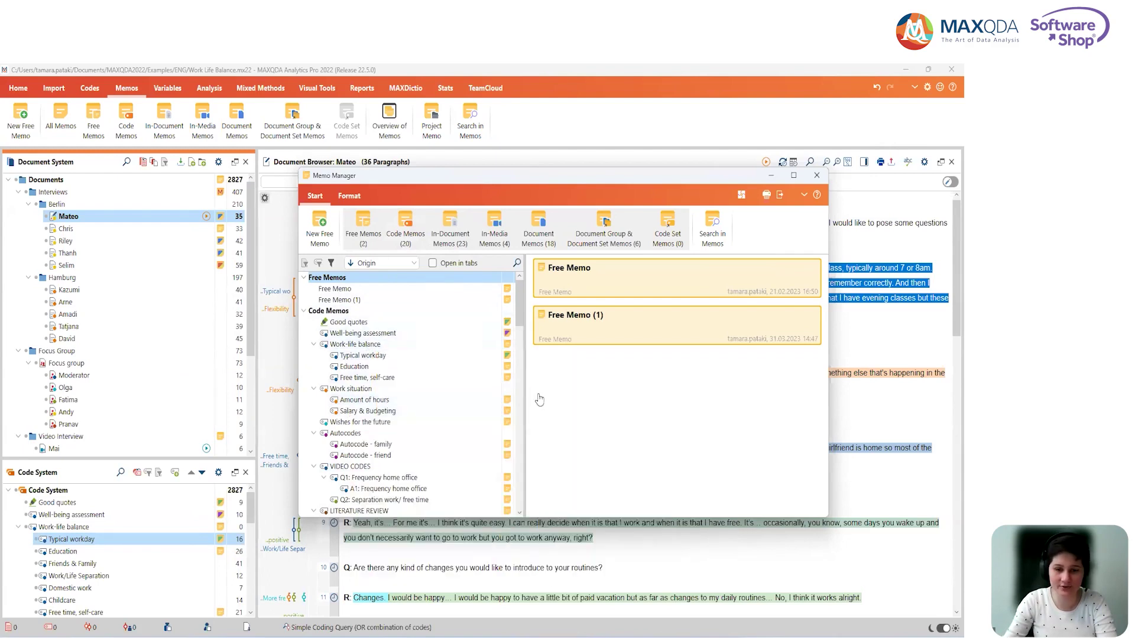
left_click(442, 335)
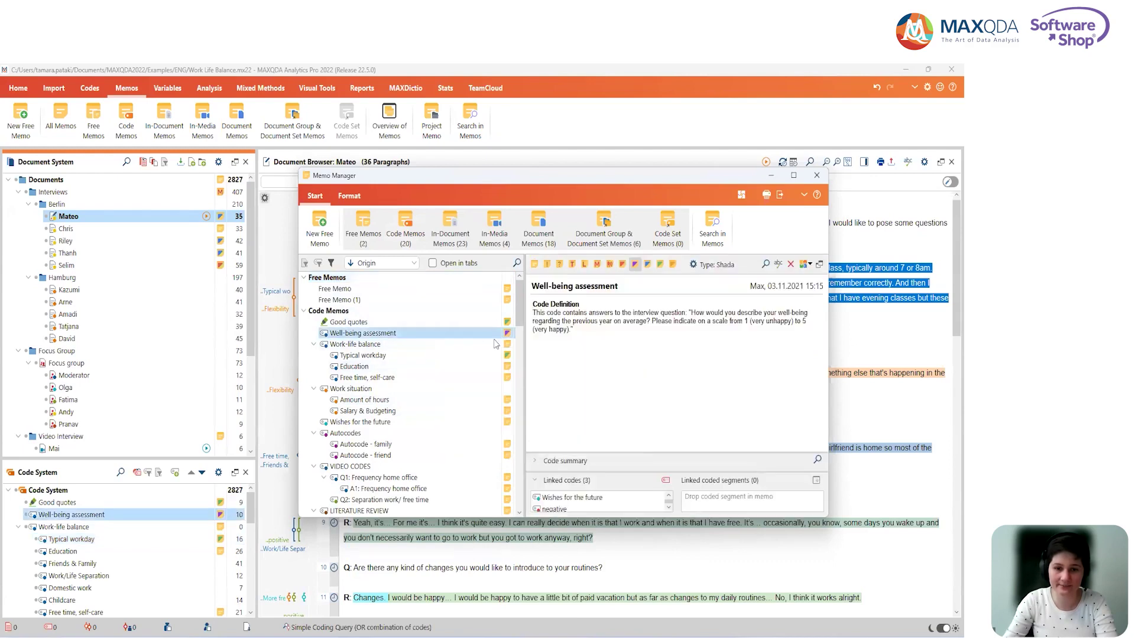
left_click(381, 345)
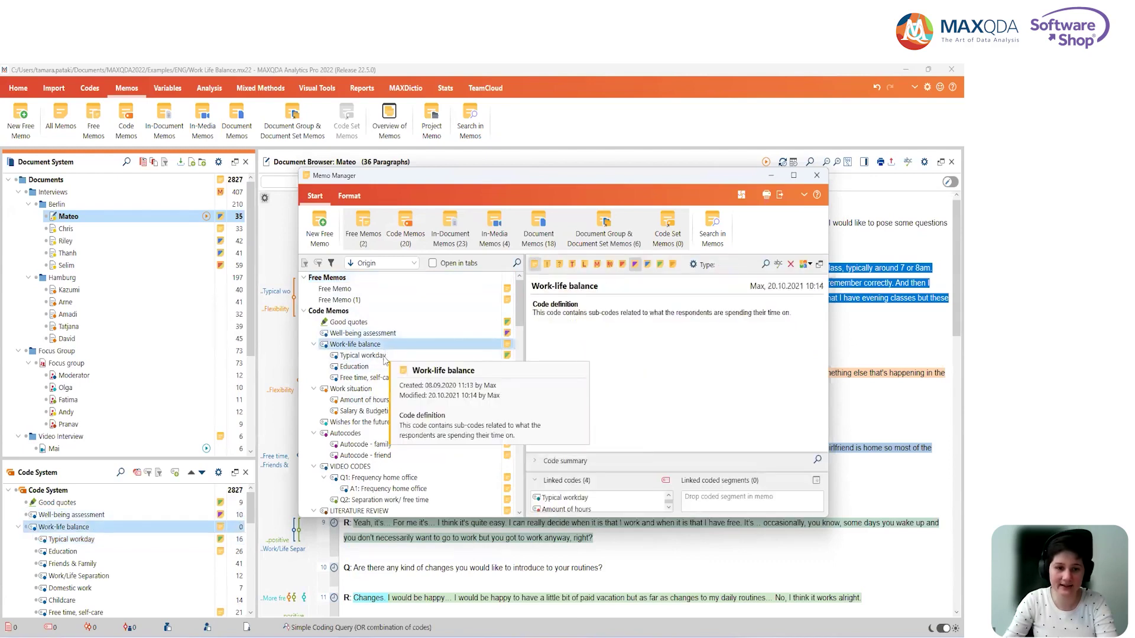
left_click(379, 367)
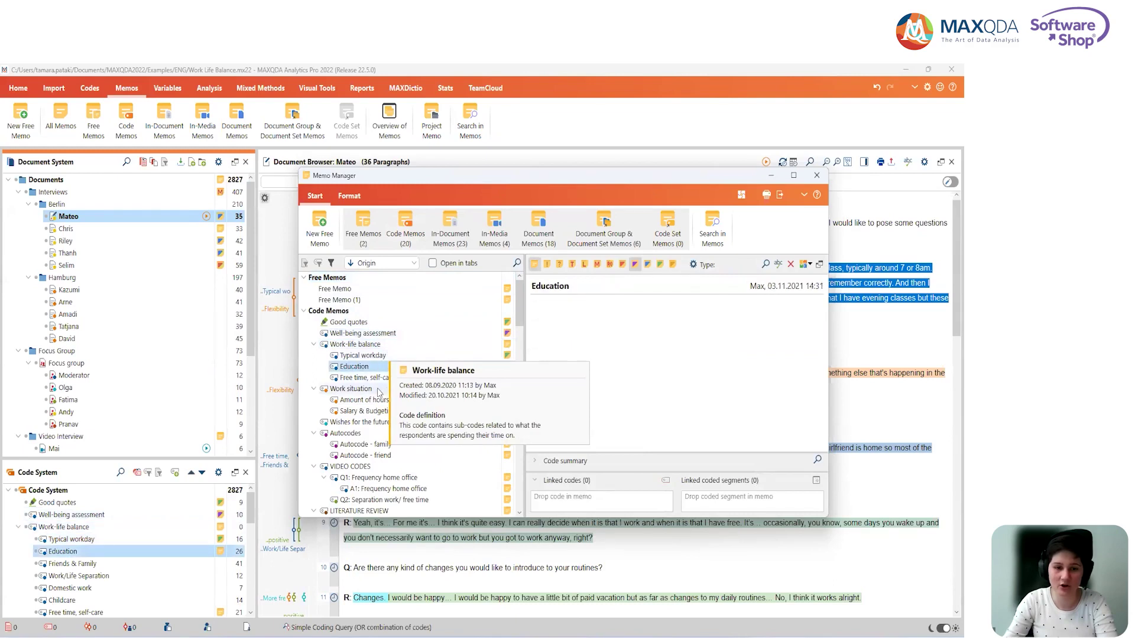
left_click(383, 390)
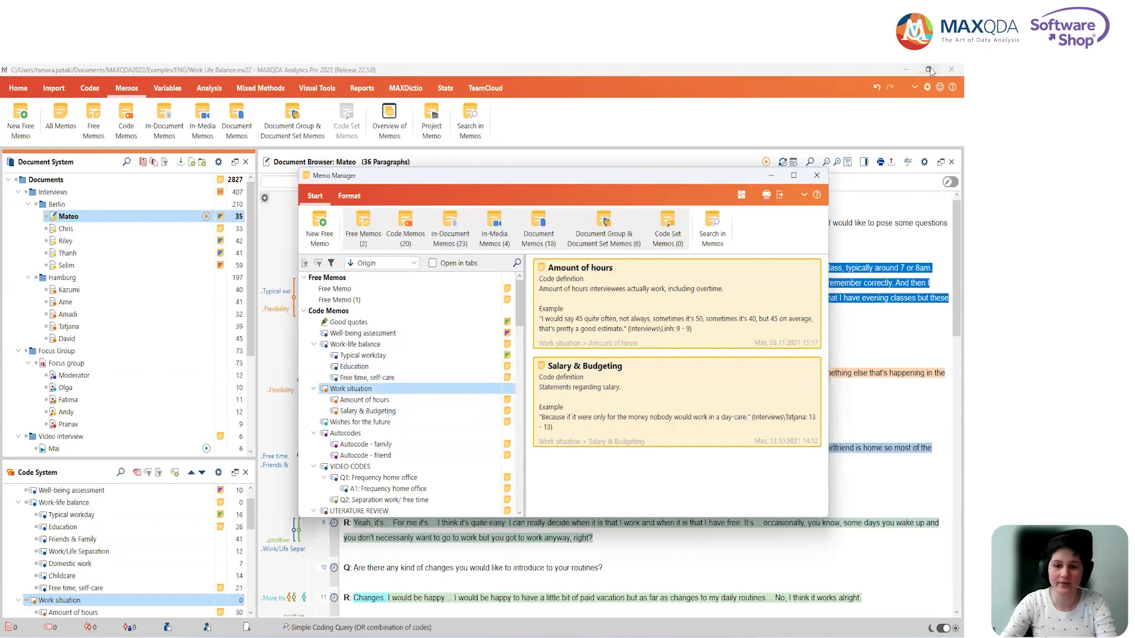
Look at the export options for memos and close the Memo Manager
left_click(780, 200)
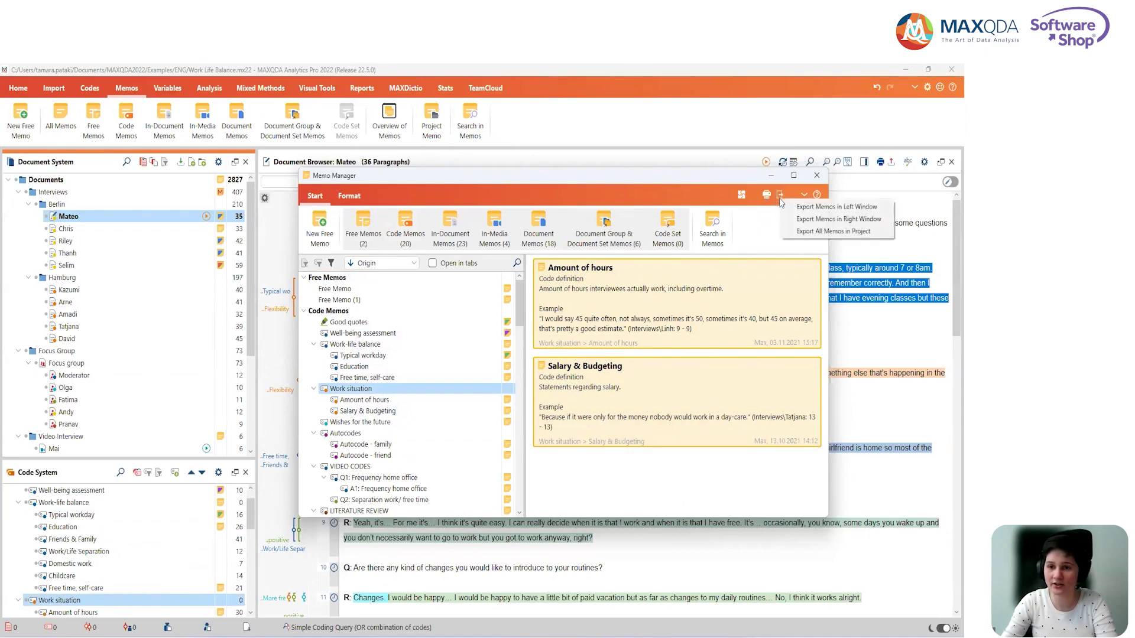
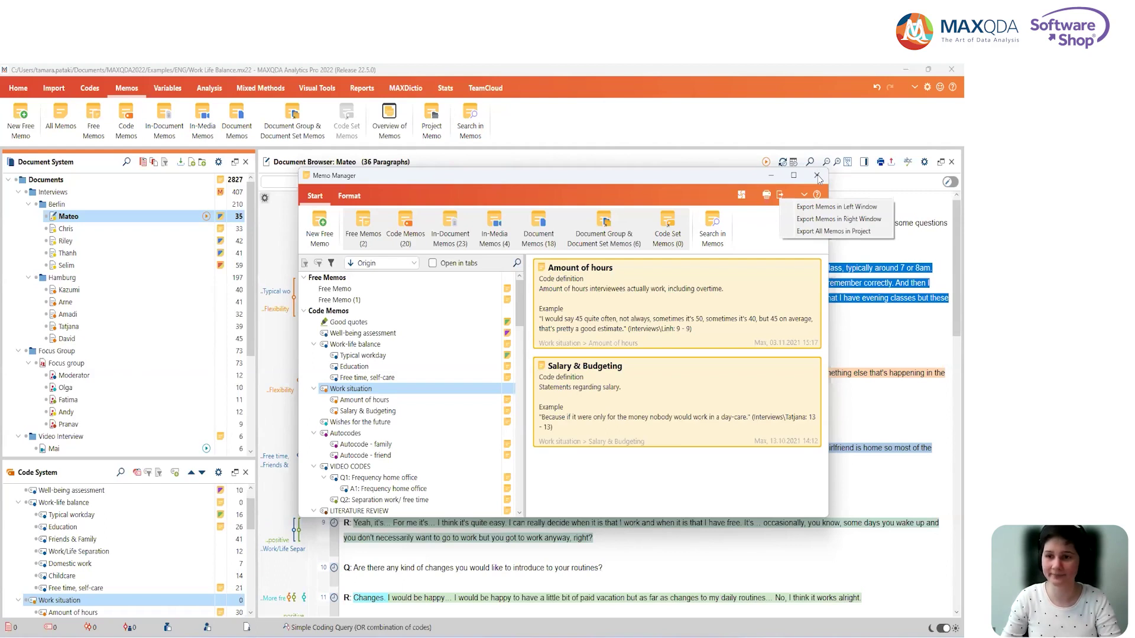
left_click(817, 177)
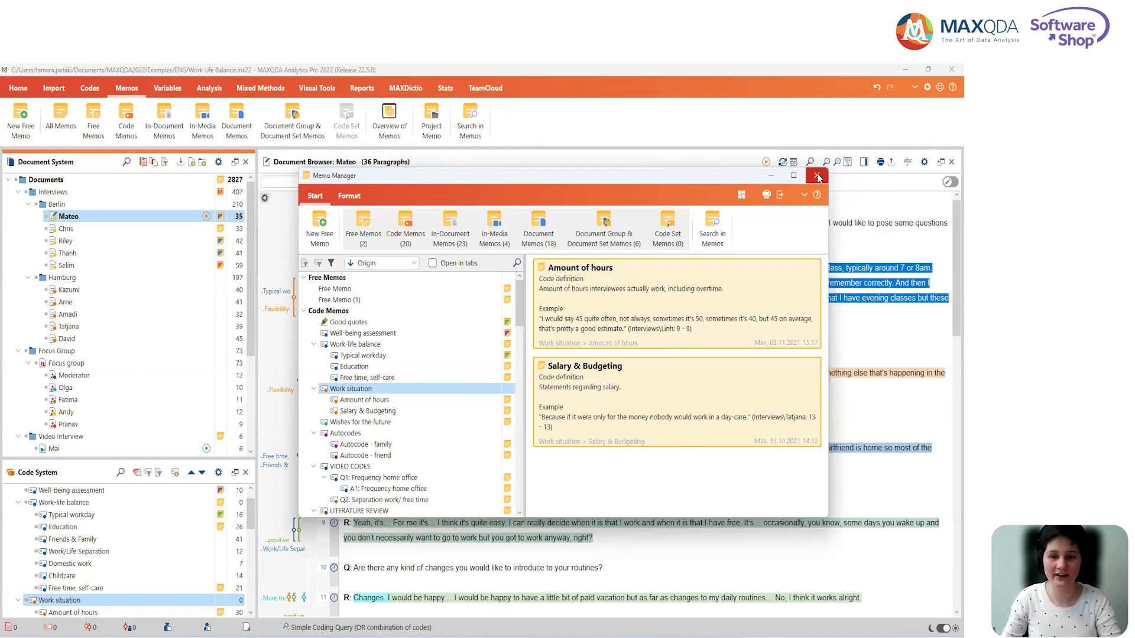
left_click(818, 177)
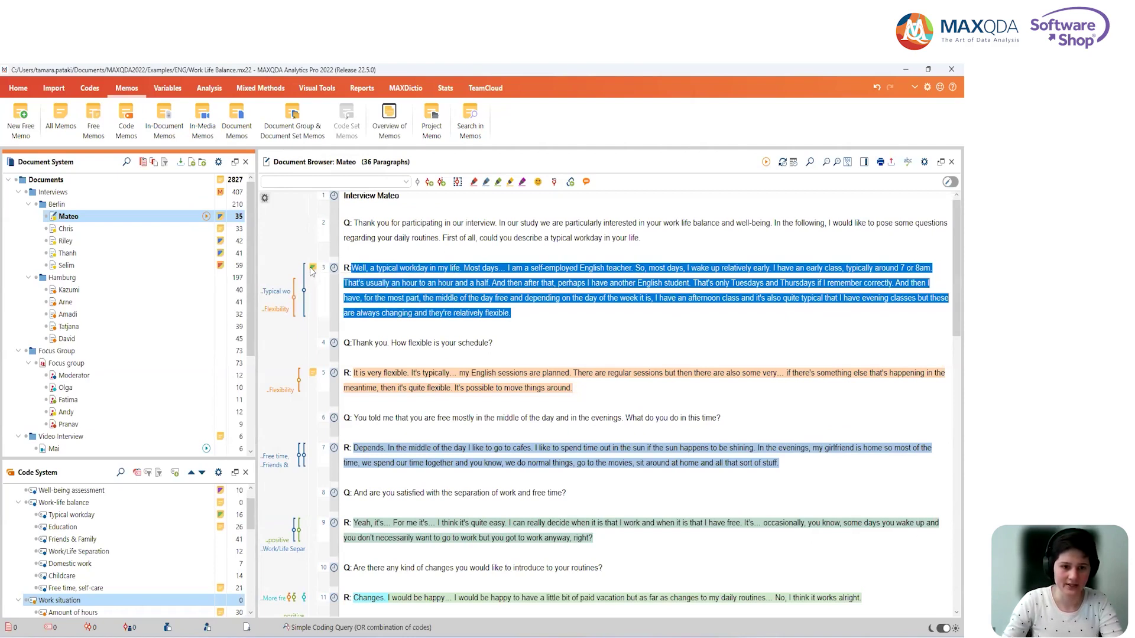
Preview the memo at paragraph 3 and show the sidebar with memos and comments beside the open interview
mouse_move(312, 270)
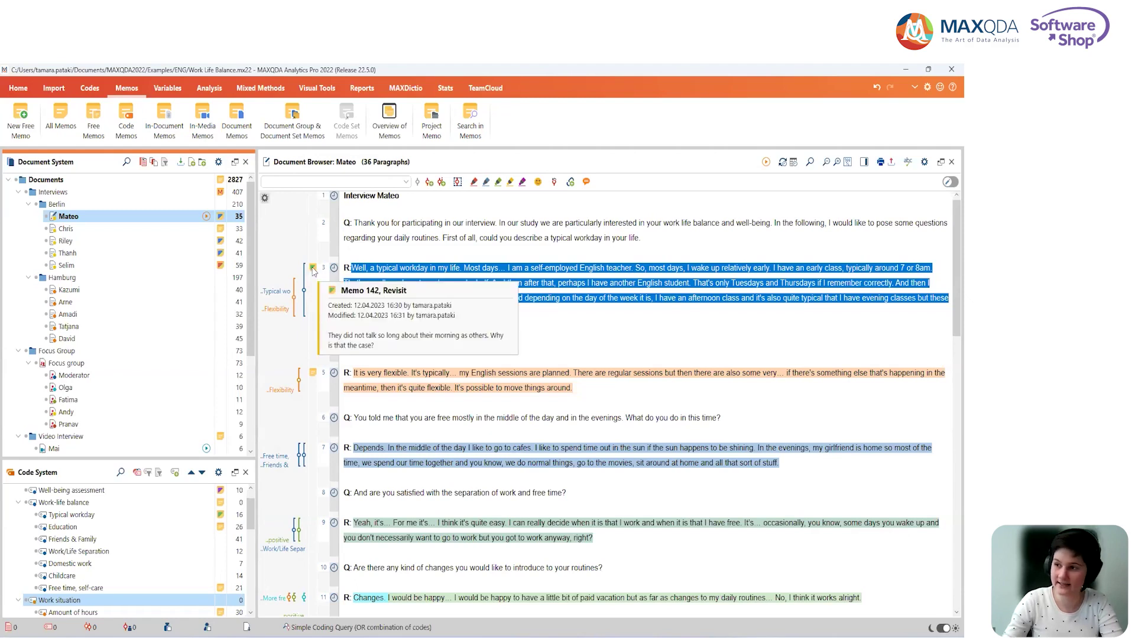
left_click(865, 162)
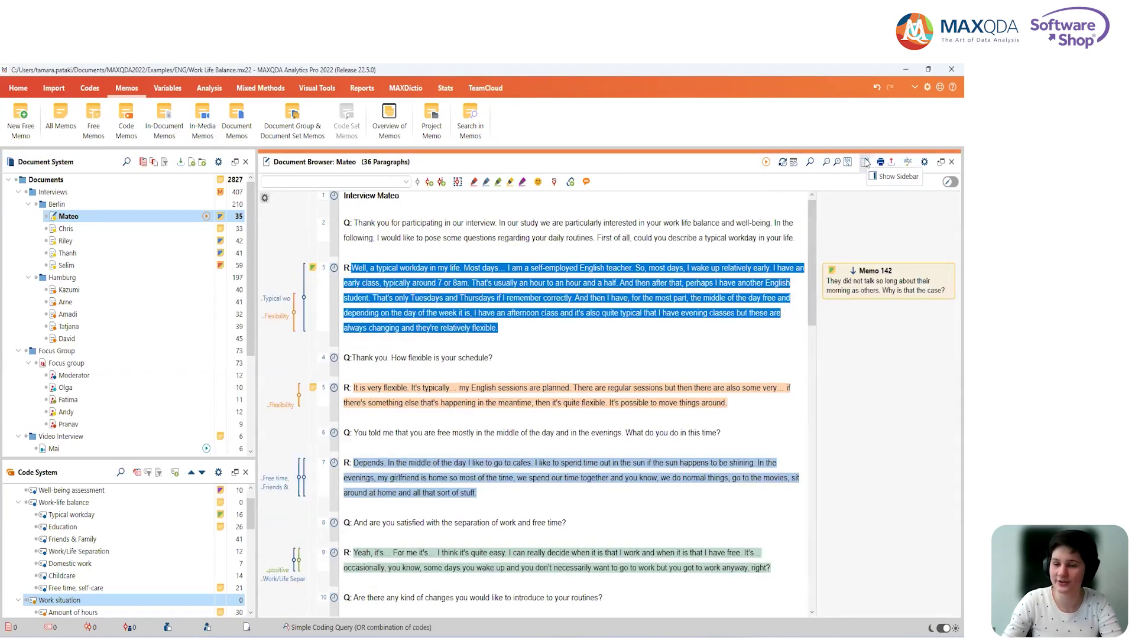
left_click(864, 162)
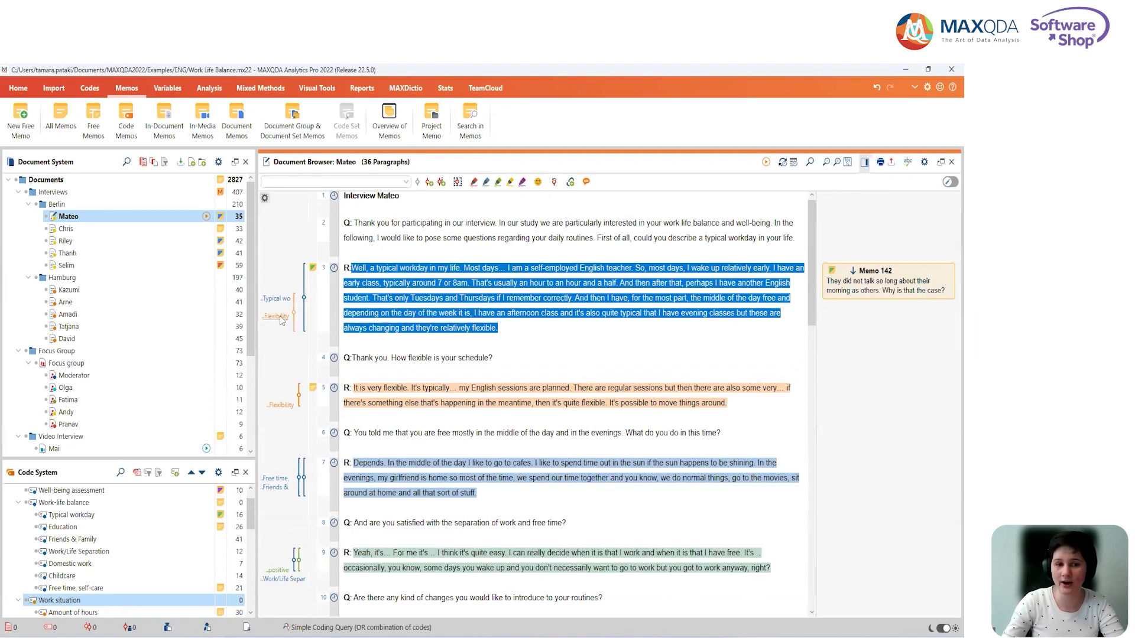
Add the comment "This is a good example of felxibility at the workplace. Possible coding example?" to the Flexibility segment in paragraph 3
mouse_move(280, 320)
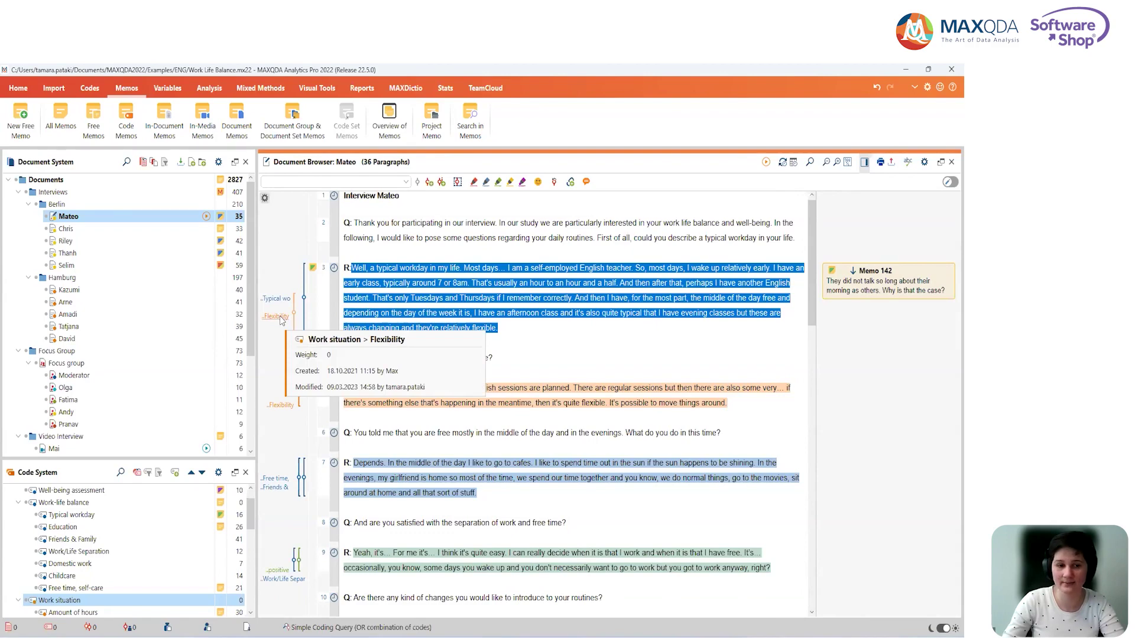
double_click(280, 320)
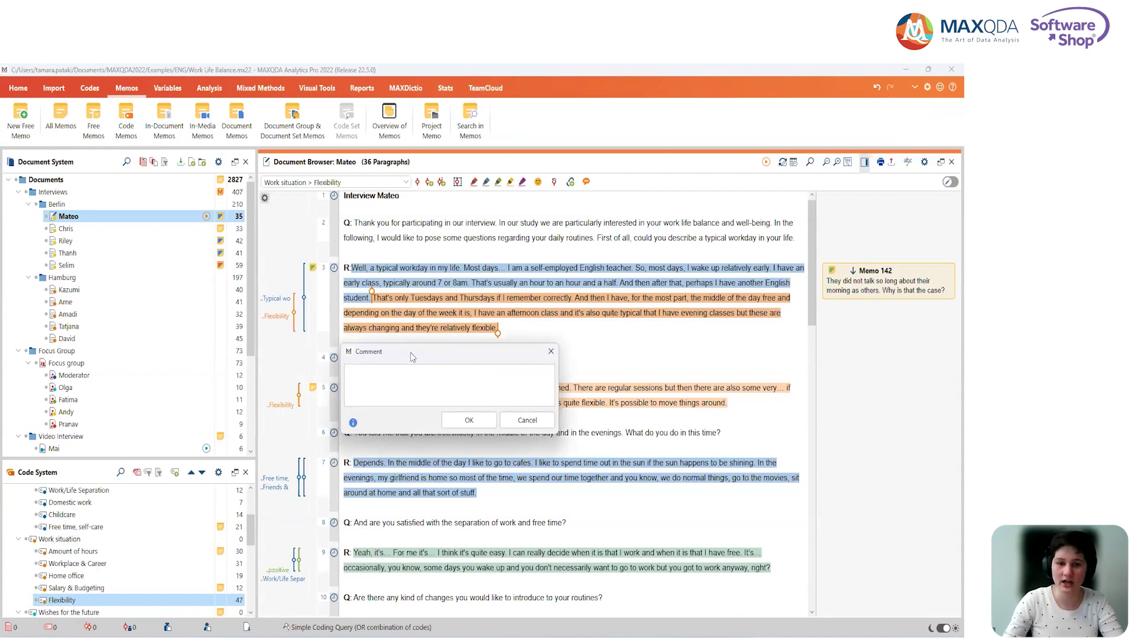
left_click_drag(410, 352, 428, 364)
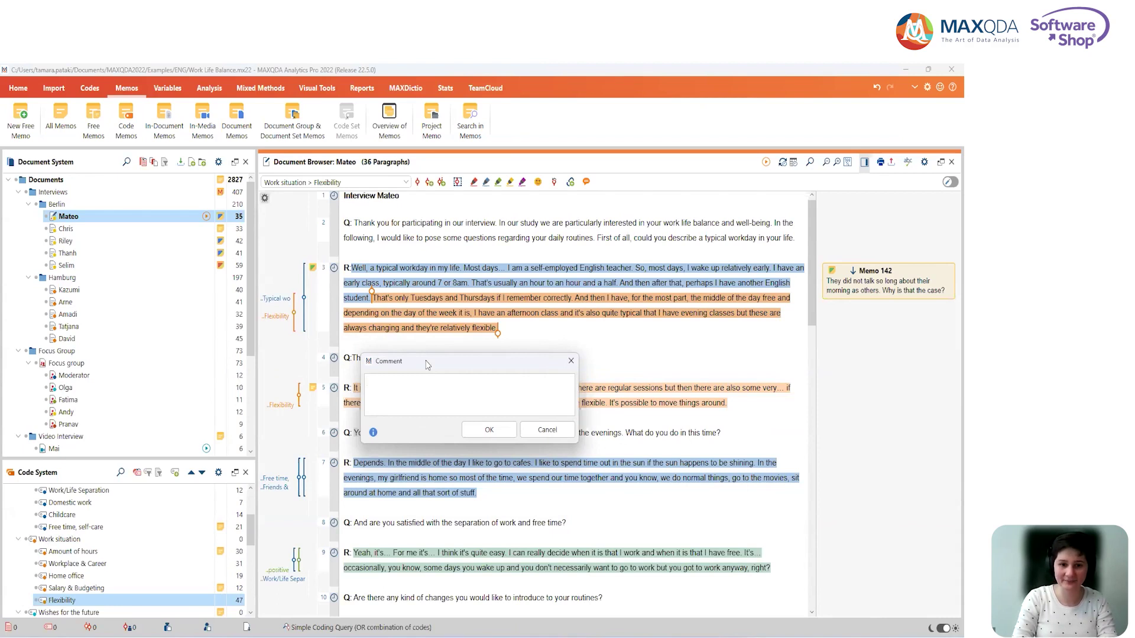
type("This is a")
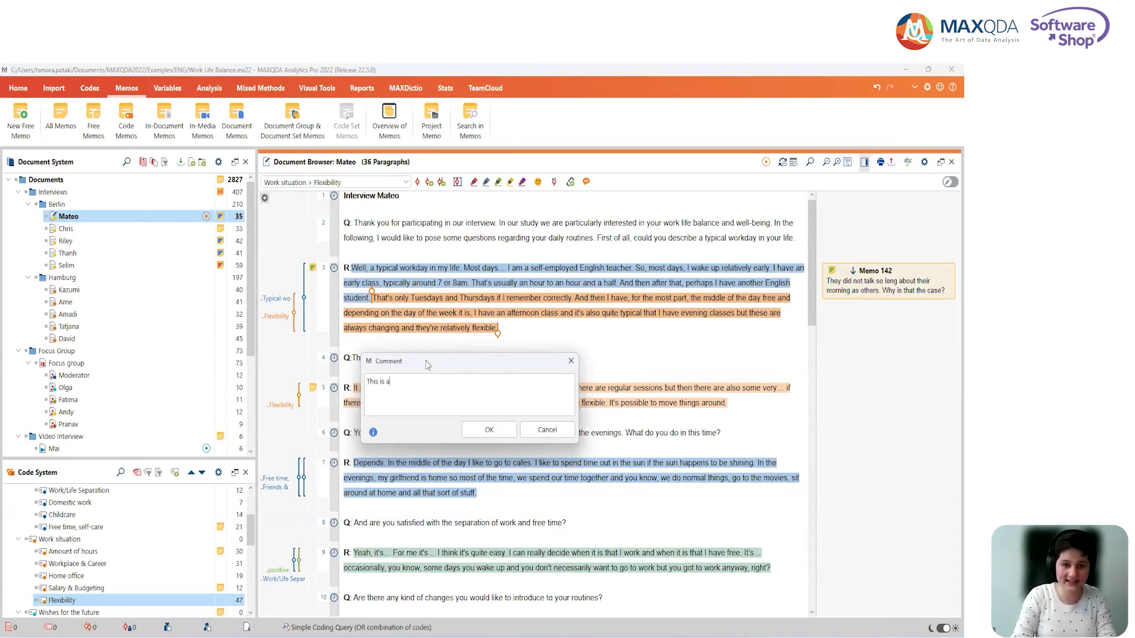
type(" good examp")
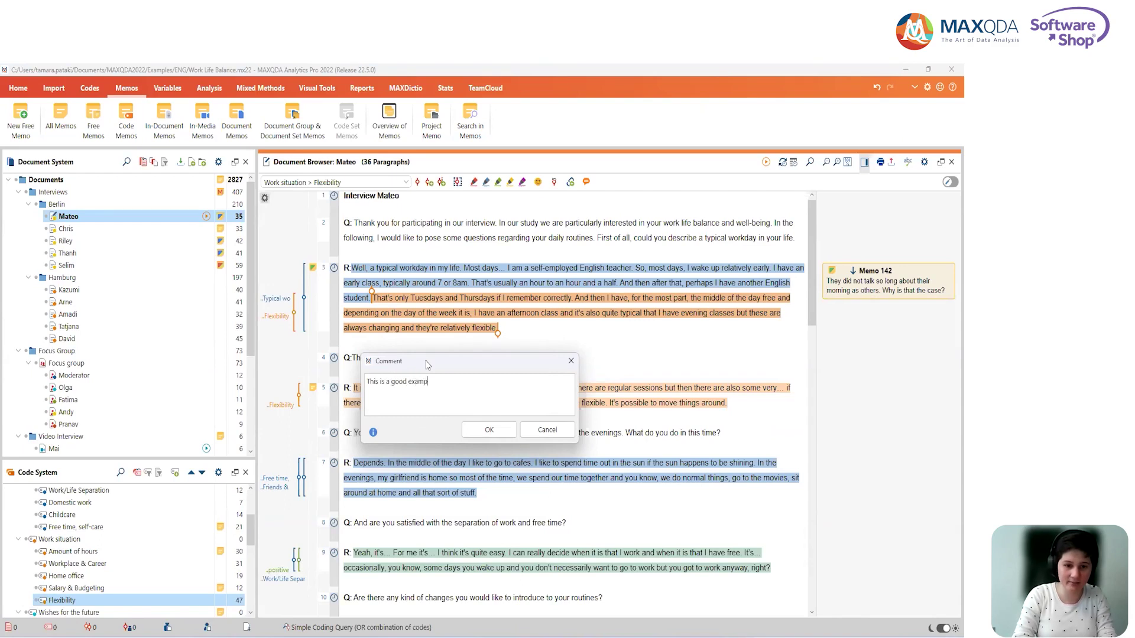
type("le of felxibility ")
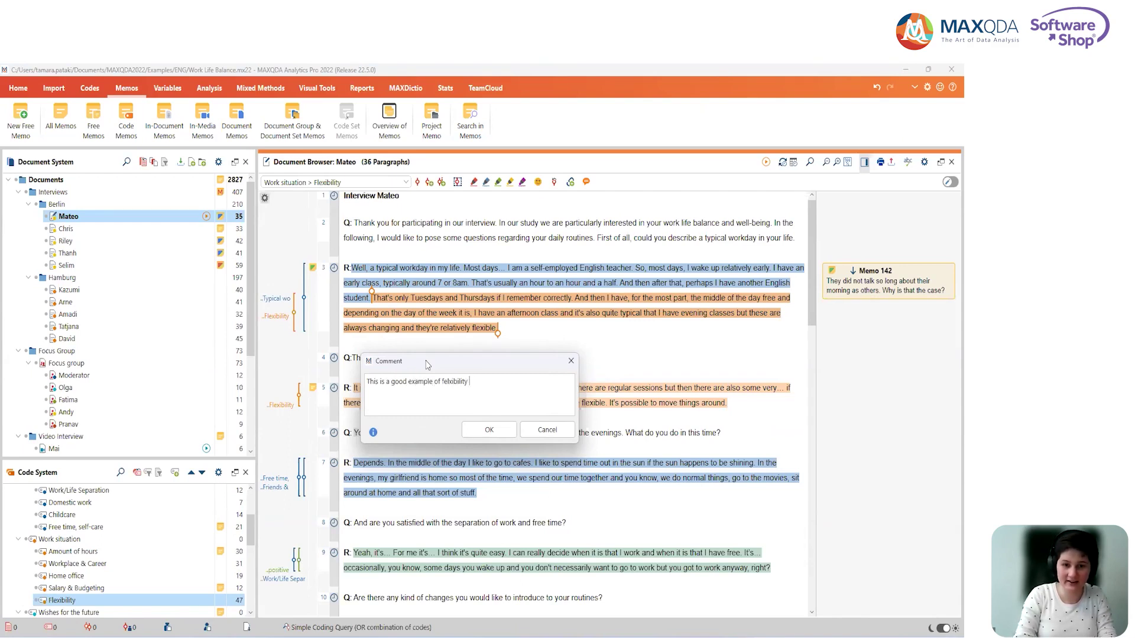
type("at the f")
type("workl")
type("place.")
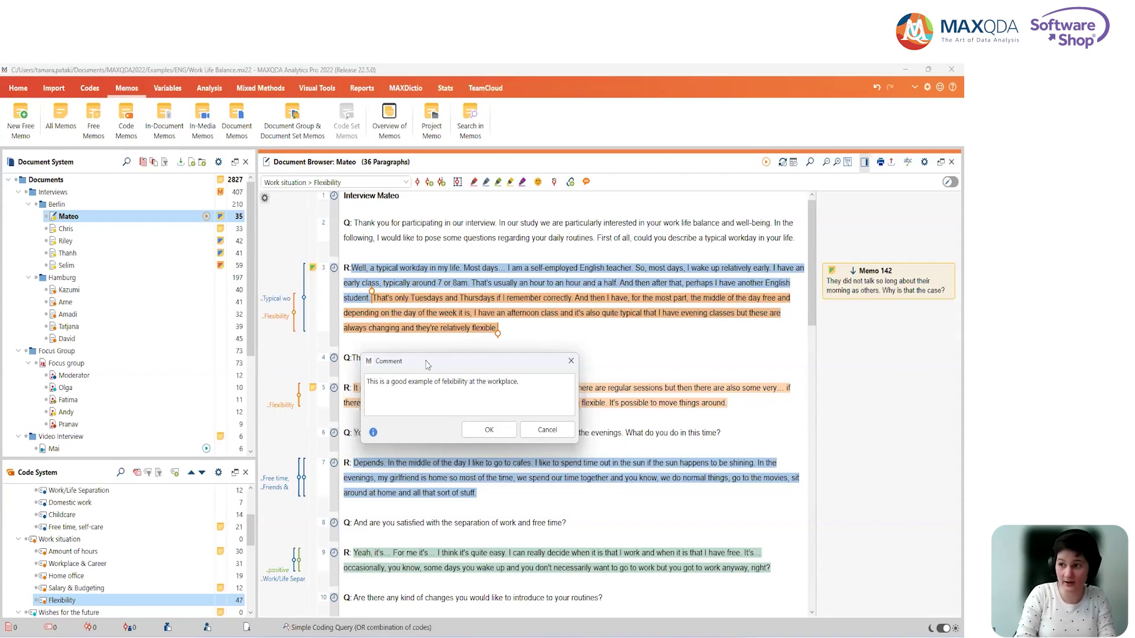
type("Po")
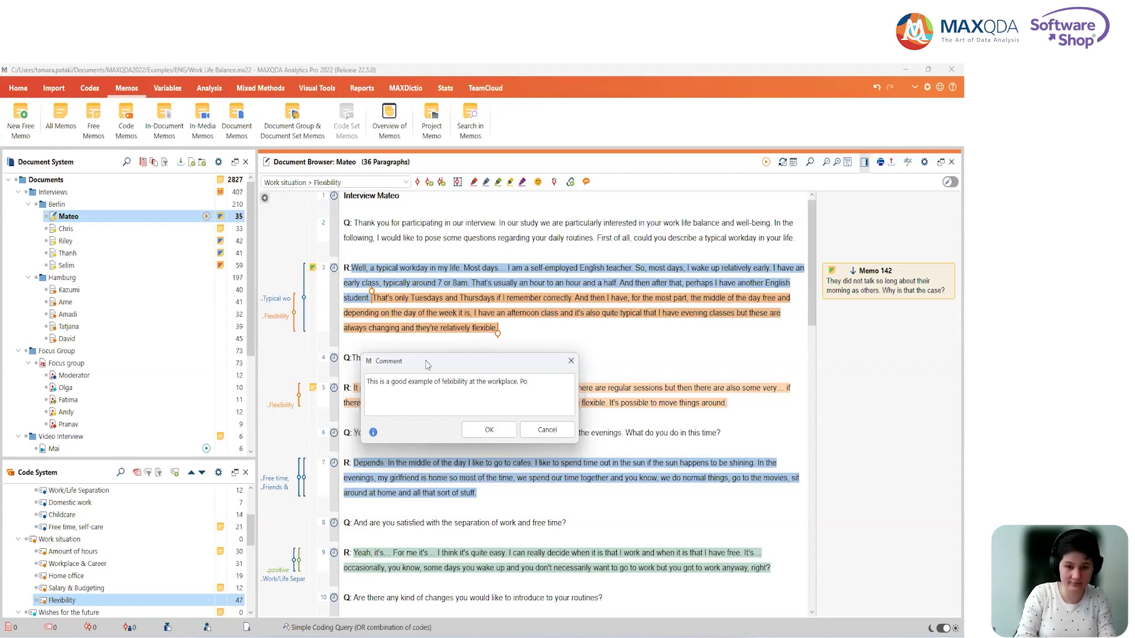
type("ssible coding example")
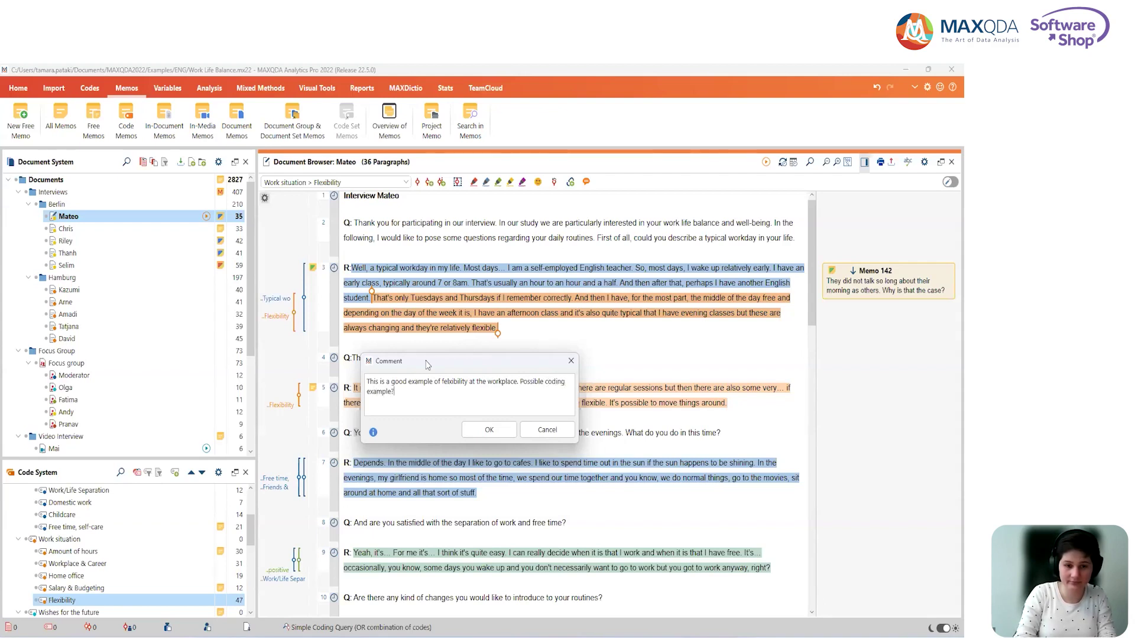
type("?")
key("Return")
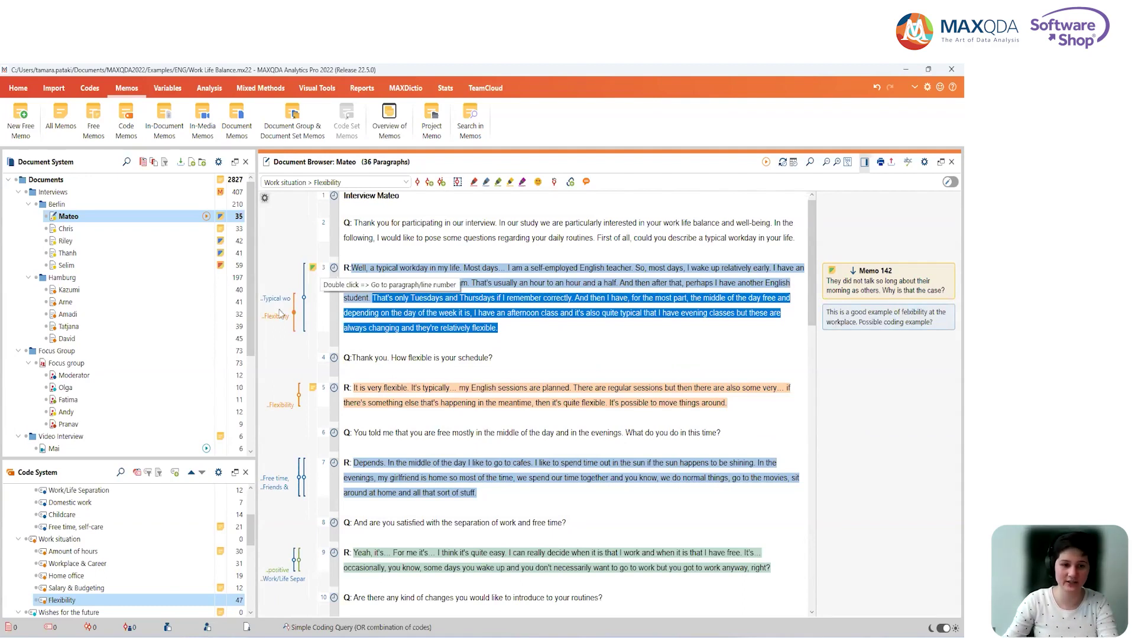
Open the coded segments overview for the Flexibility code, enlarge its window, widen the Comment column and select the first segment
mouse_move(59, 603)
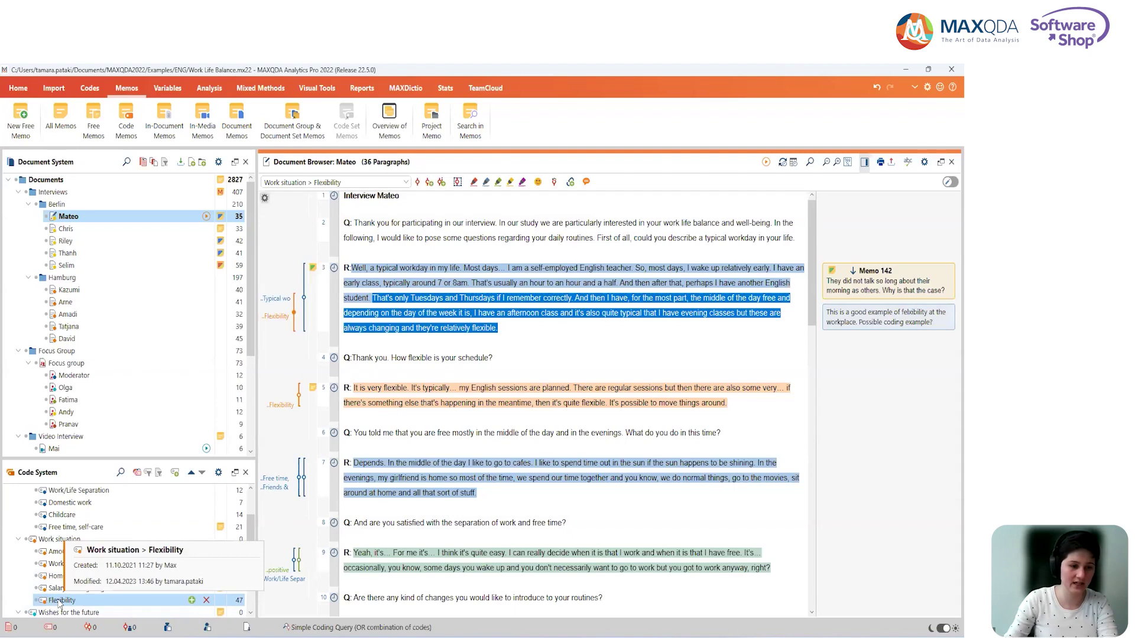
double_click(59, 601)
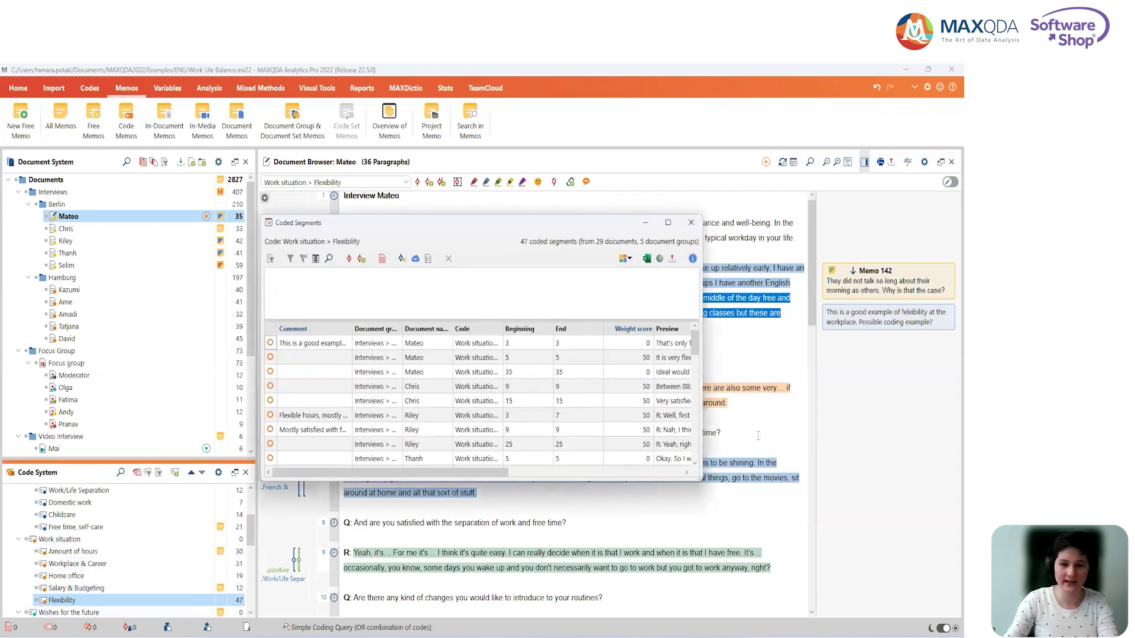
left_click_drag(701, 480, 846, 528)
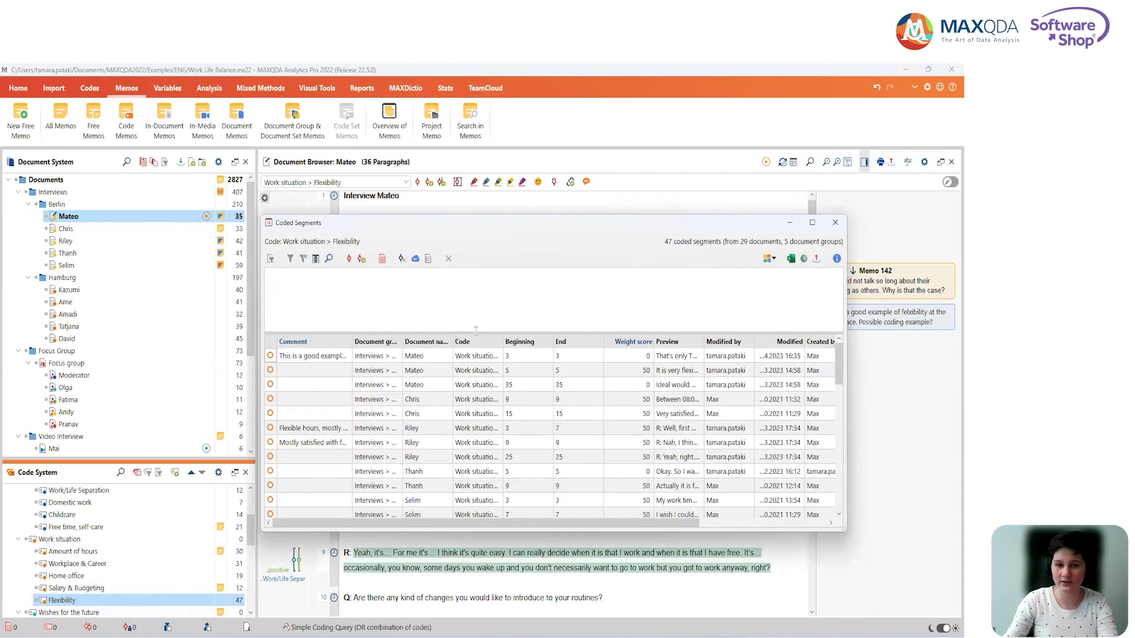
left_click(321, 358)
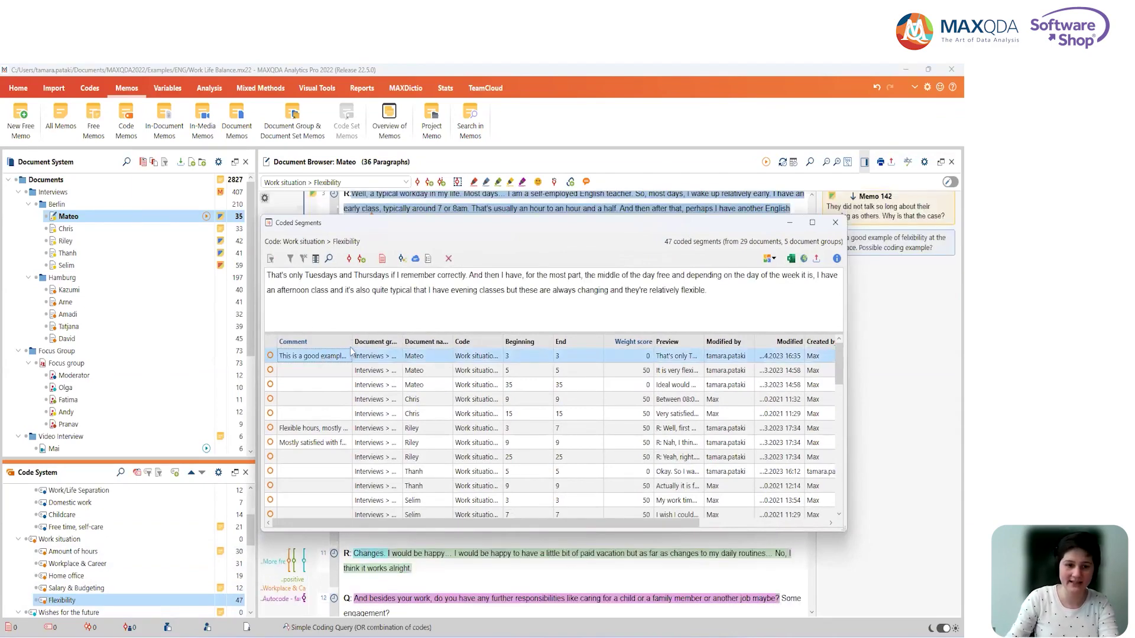
left_click_drag(353, 342, 424, 348)
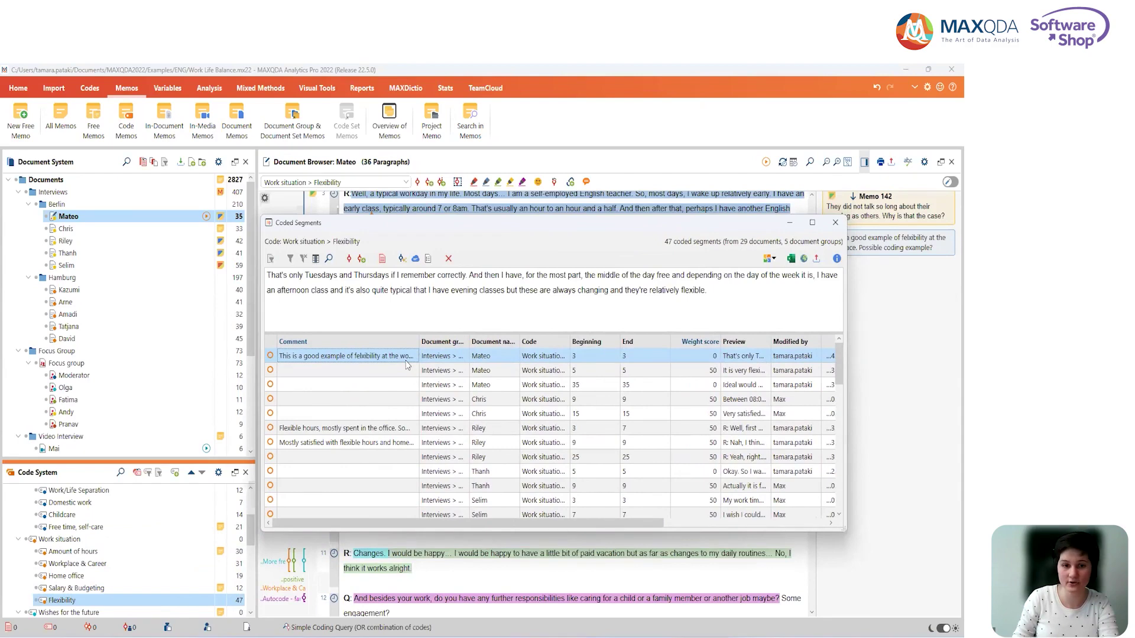
left_click(406, 365)
key("Up")
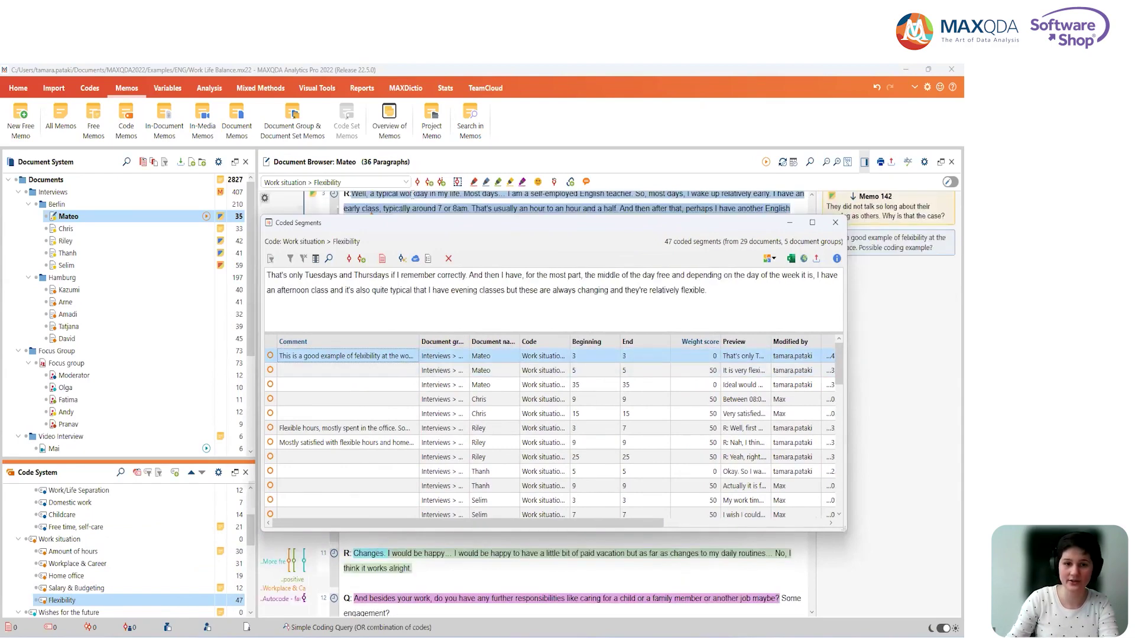
Move the overview below the highlighted passage, examine the Flexibility segments and comments in their source interviews, and close the overview
left_click_drag(417, 225, 425, 294)
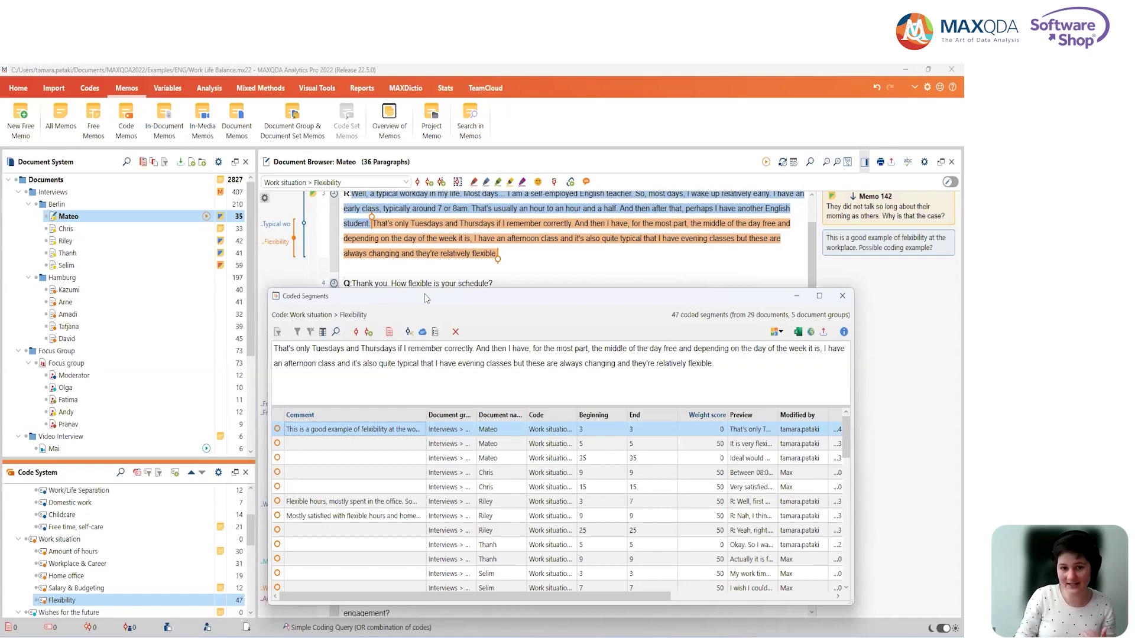
key("Down")
key("Down")
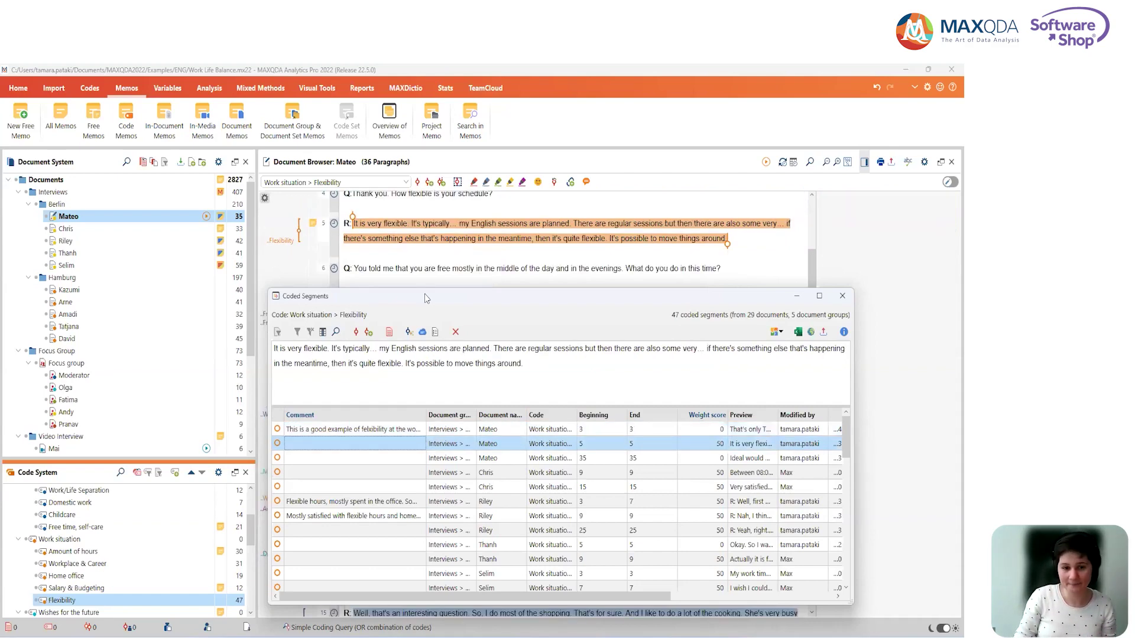
key("Down")
key("Down")
key("Down")
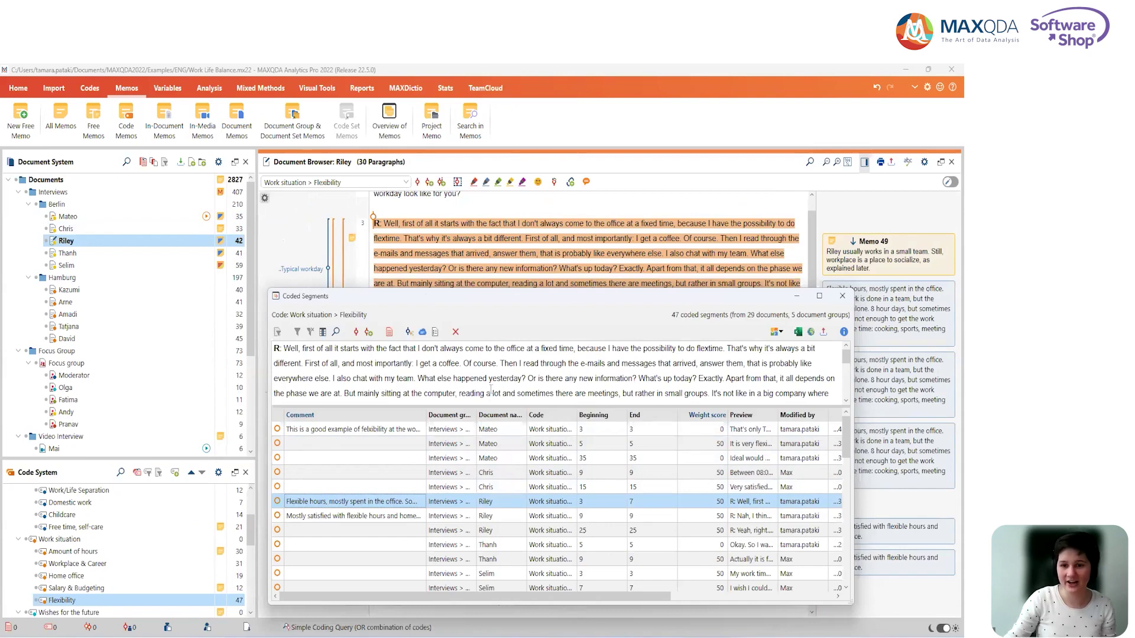
scroll(597, 368, "down", 1)
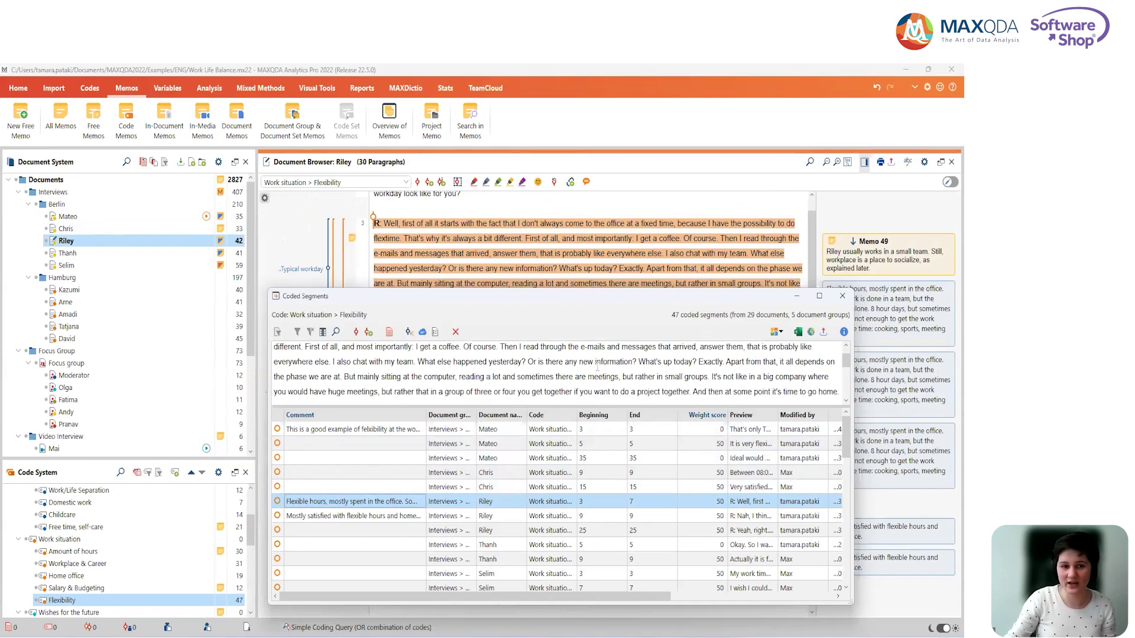
scroll(597, 368, "up", 1)
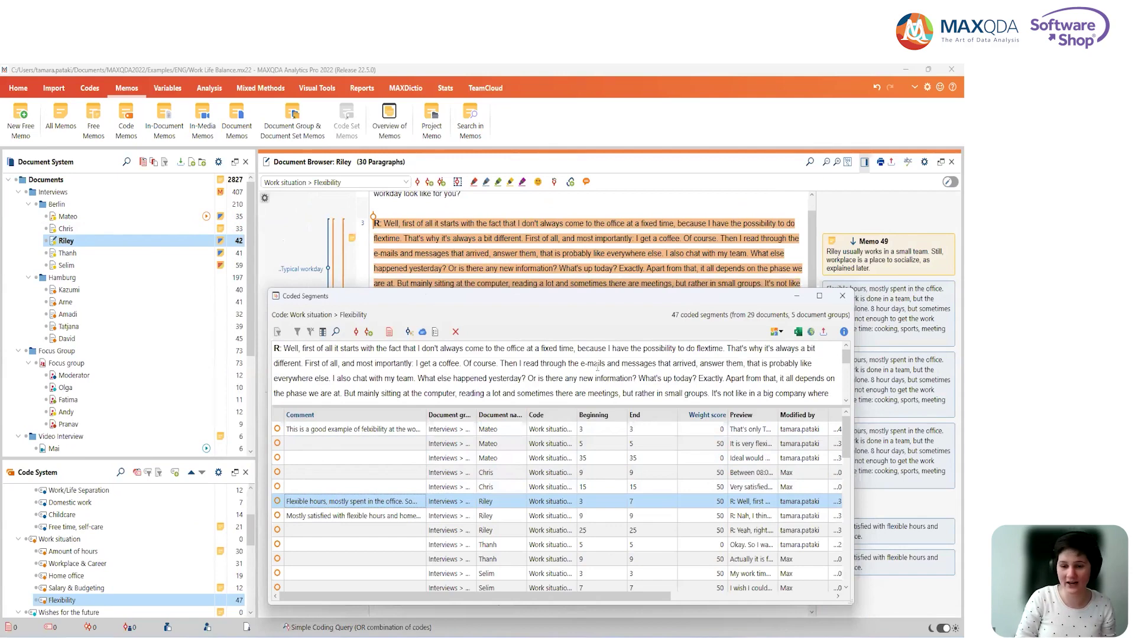
left_click(843, 297)
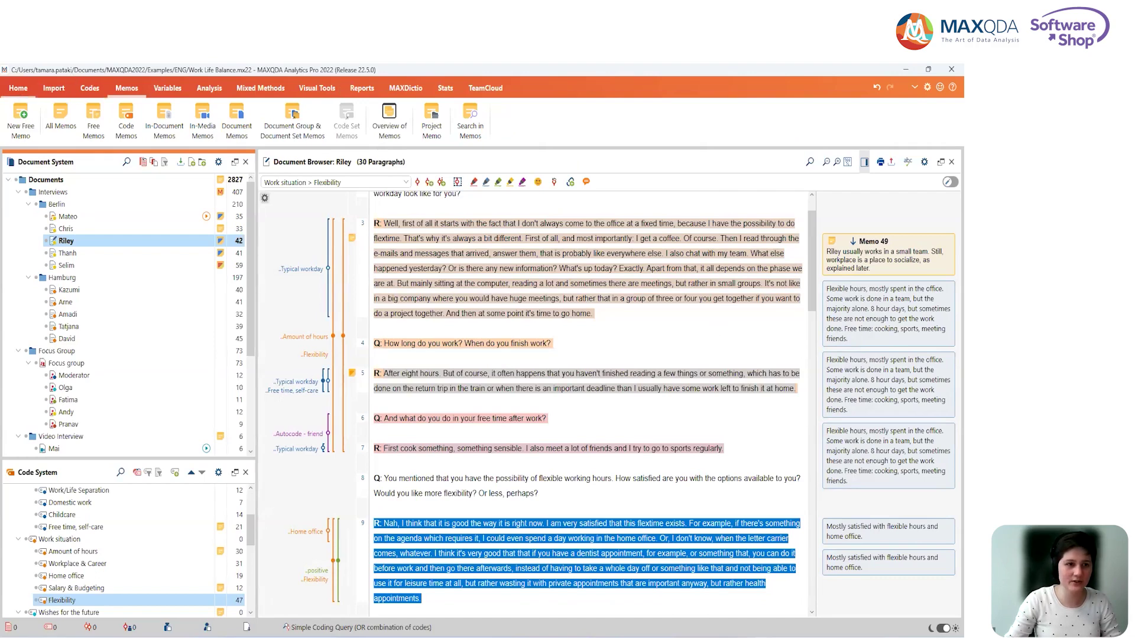
Show the Retrieved Segments window and activate all interviews in the Berlin group
left_click(19, 88)
left_click(247, 121)
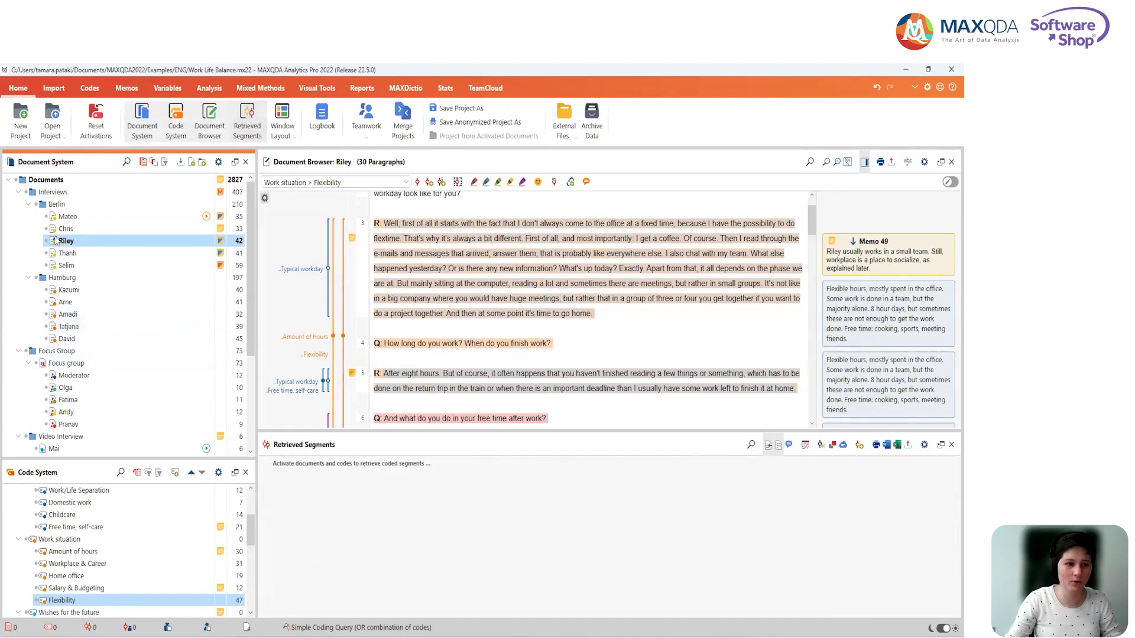
left_click(36, 204)
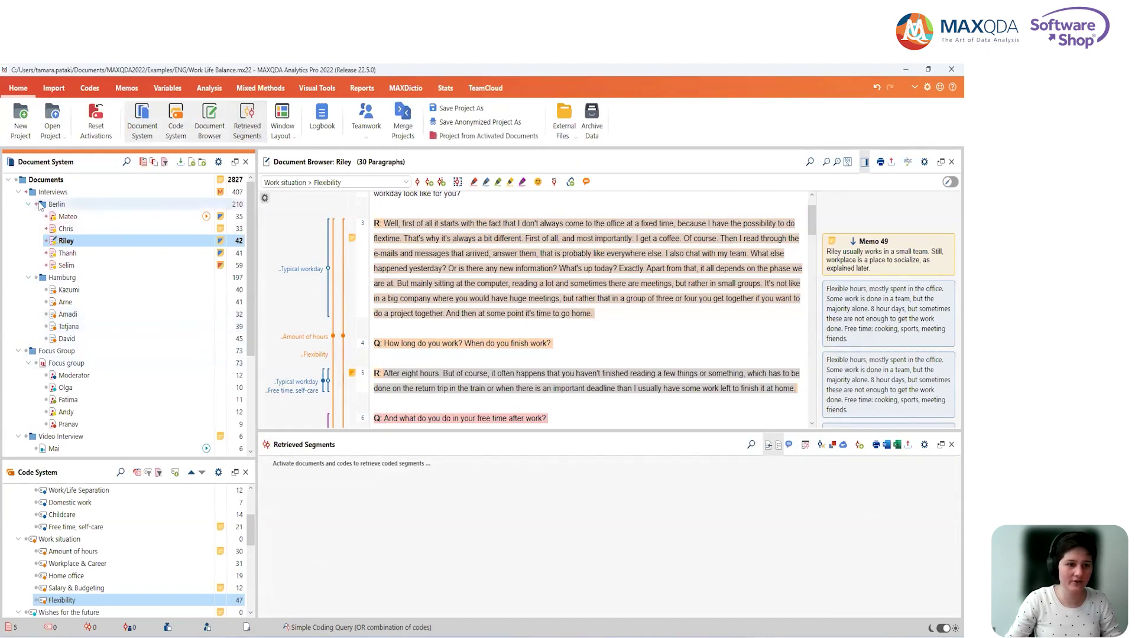
Retrieve the segments coded Flexibility from the Berlin interviews, review them with their comments displayed, and close the Retrieved Segments window
left_click(36, 601)
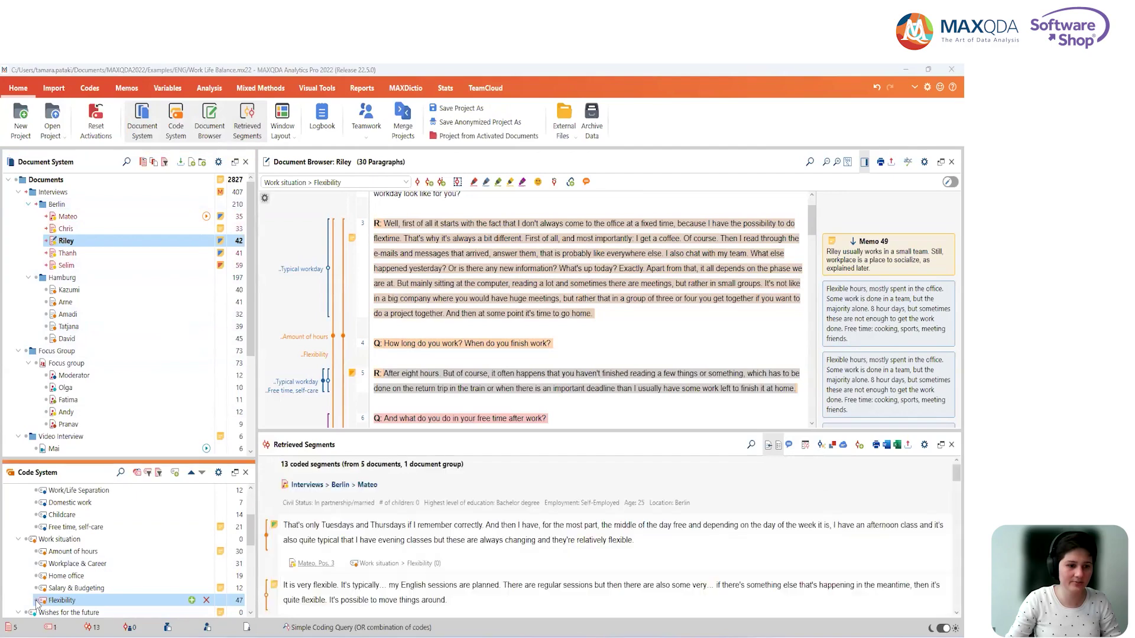
left_click(790, 446)
scroll(945, 519, "down", 10)
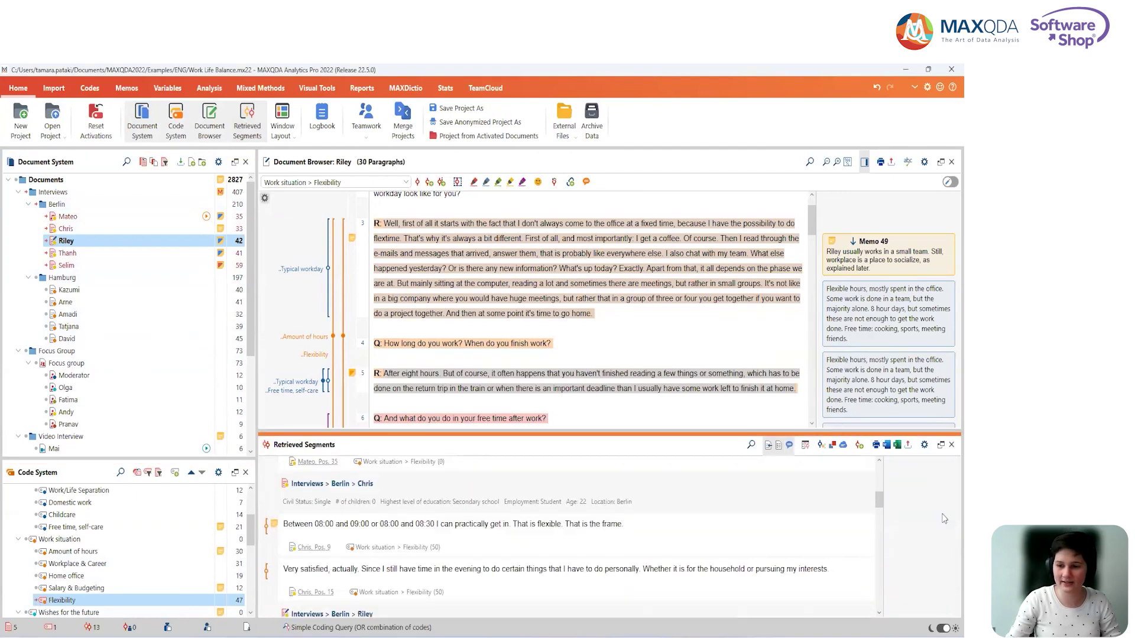
scroll(944, 518, "down", 3)
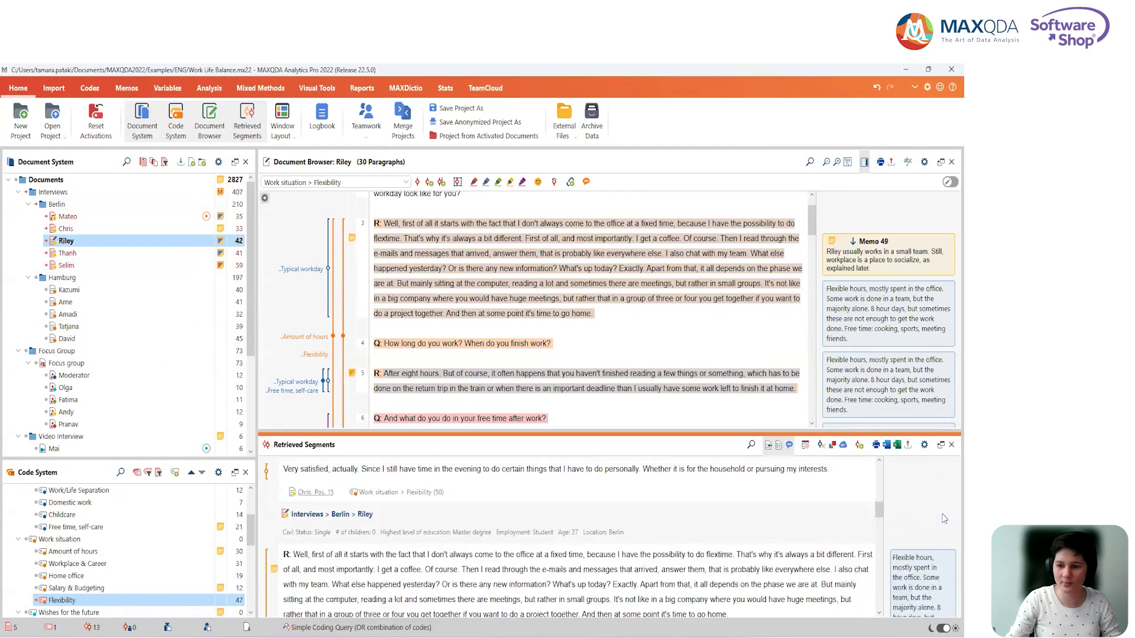
scroll(944, 519, "down", 3)
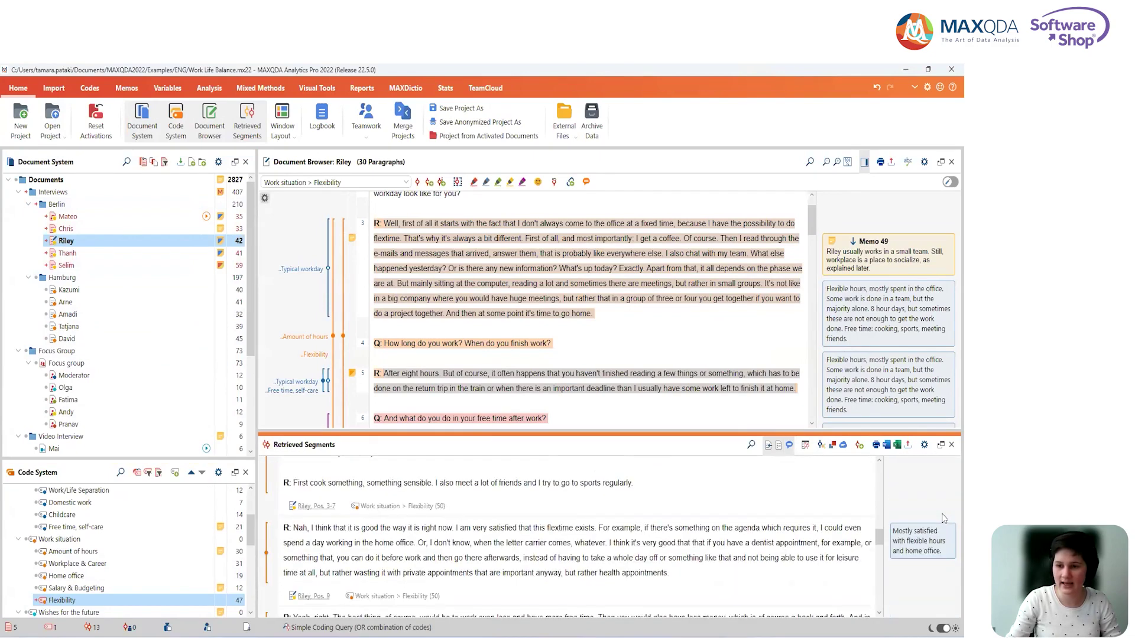
scroll(944, 518, "up", 5)
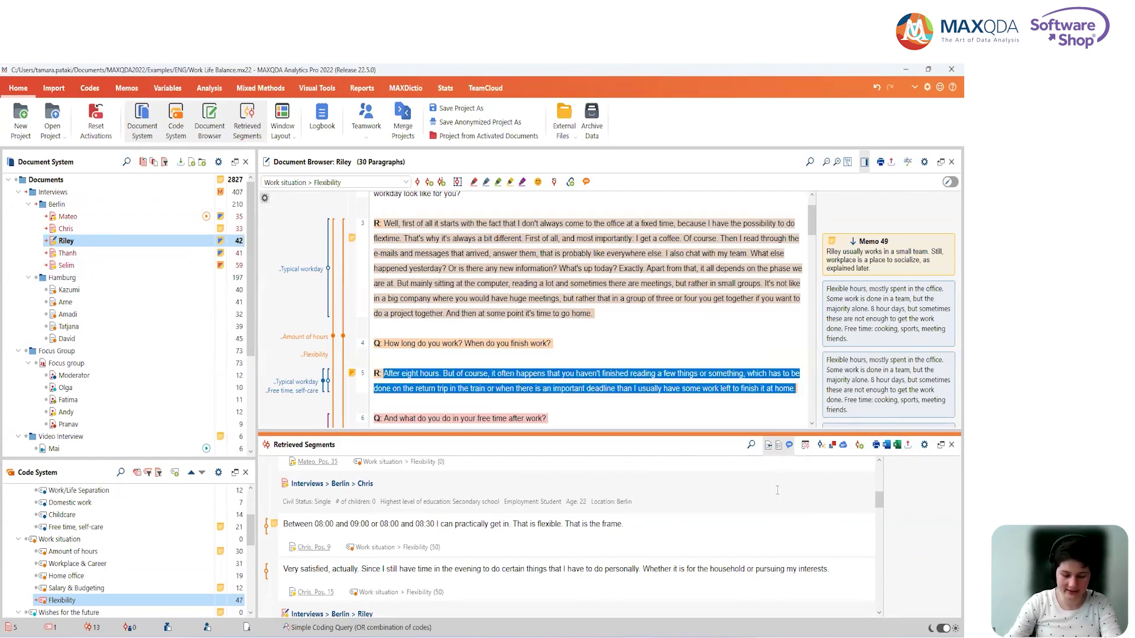
left_click(951, 446)
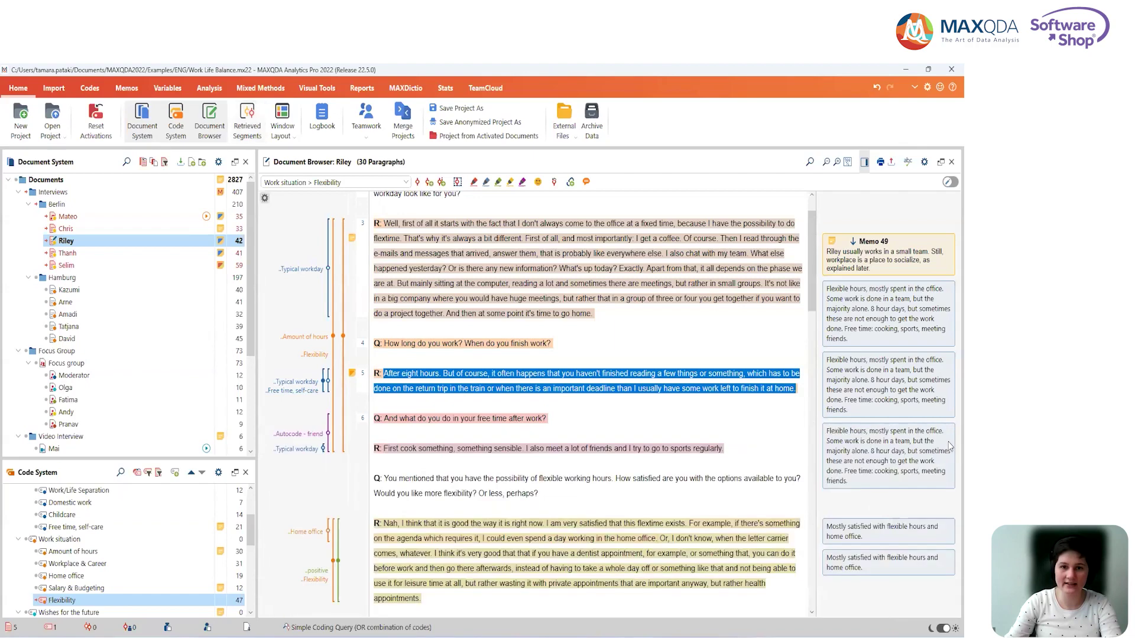
Switch on paraphrase mode for the third Berlin interview and examine the text passages behind its first two paraphrases
left_click(633, 333)
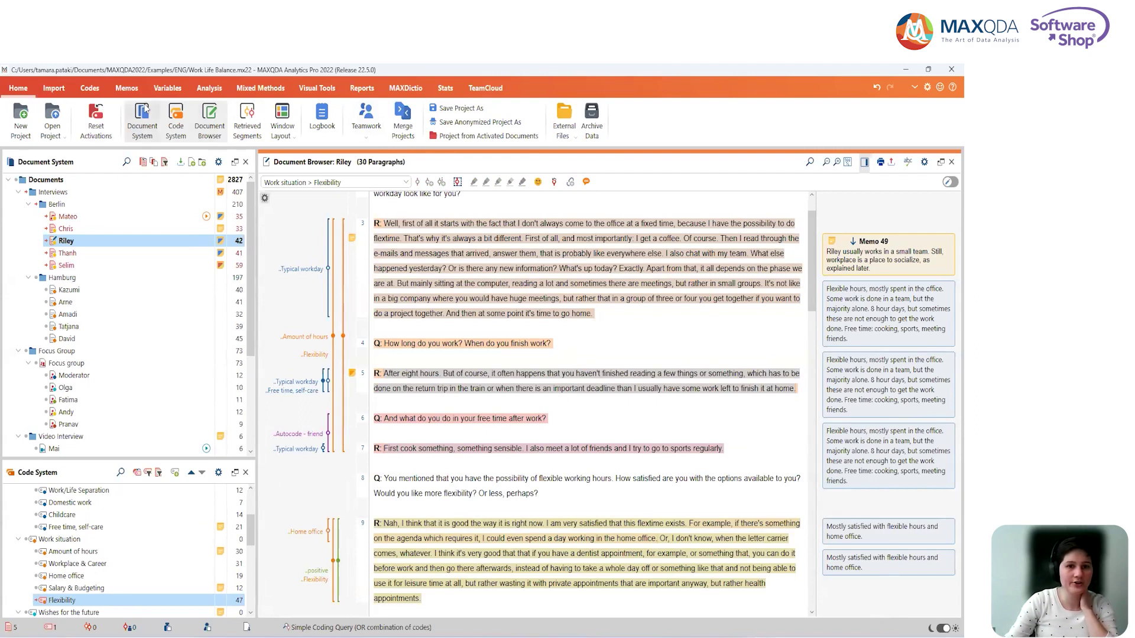
left_click(588, 183)
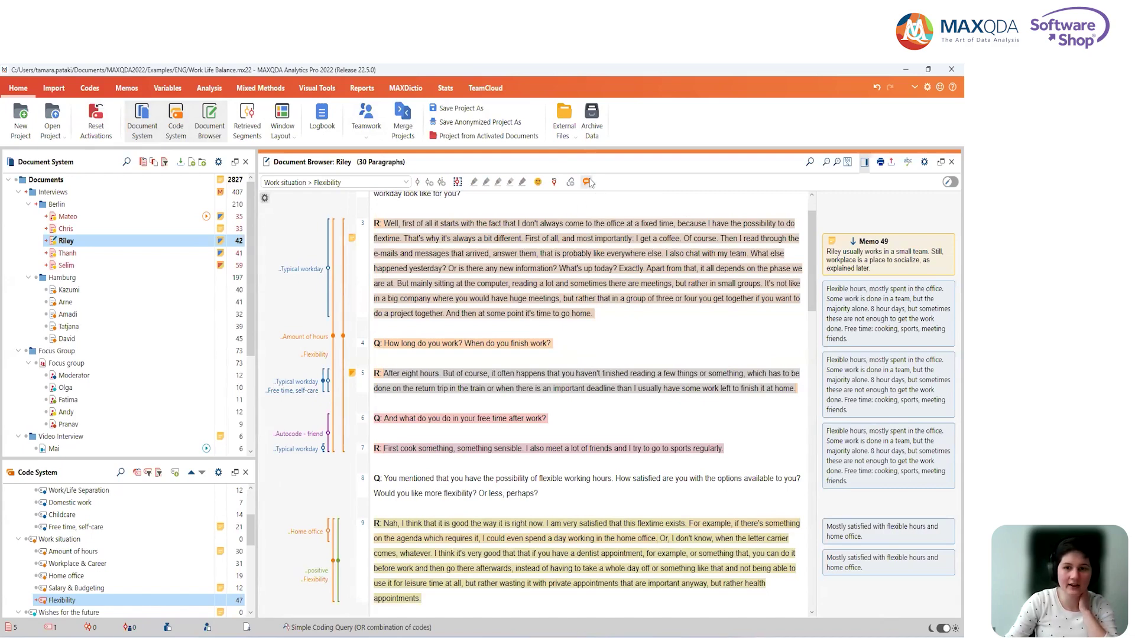
left_click(905, 258)
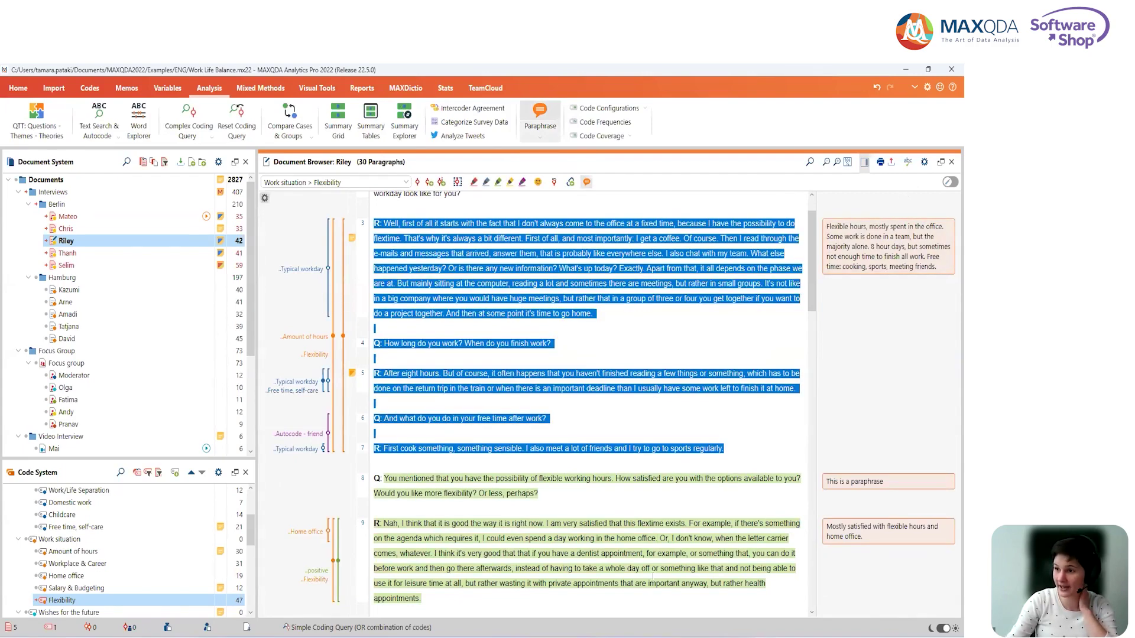
scroll(653, 577, "down", 6)
scroll(653, 577, "up", 7)
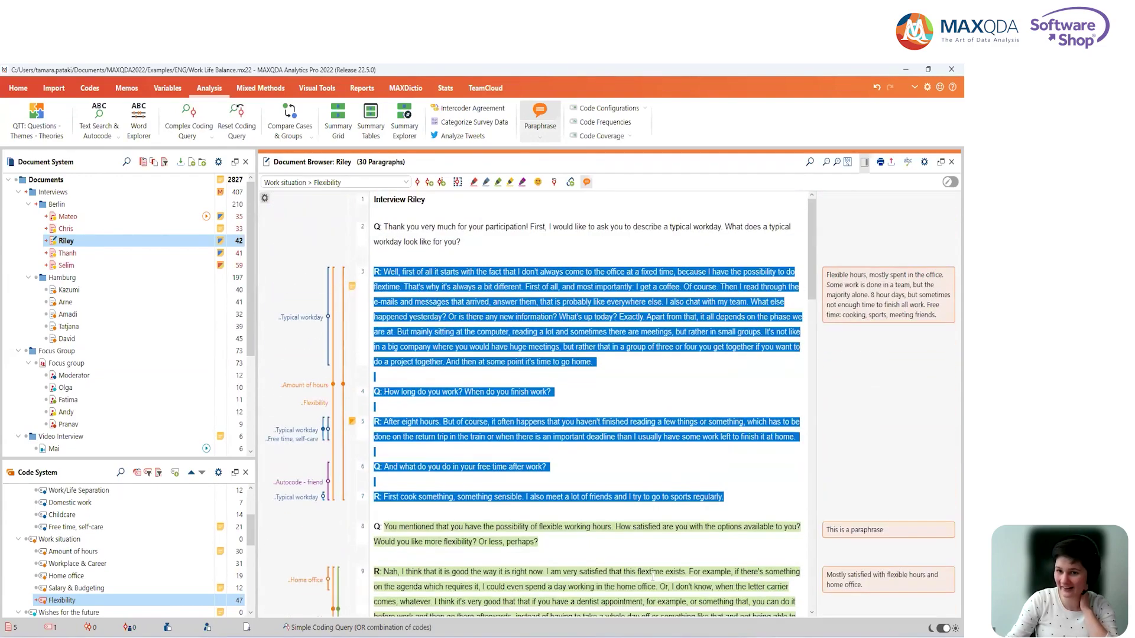
left_click(834, 530)
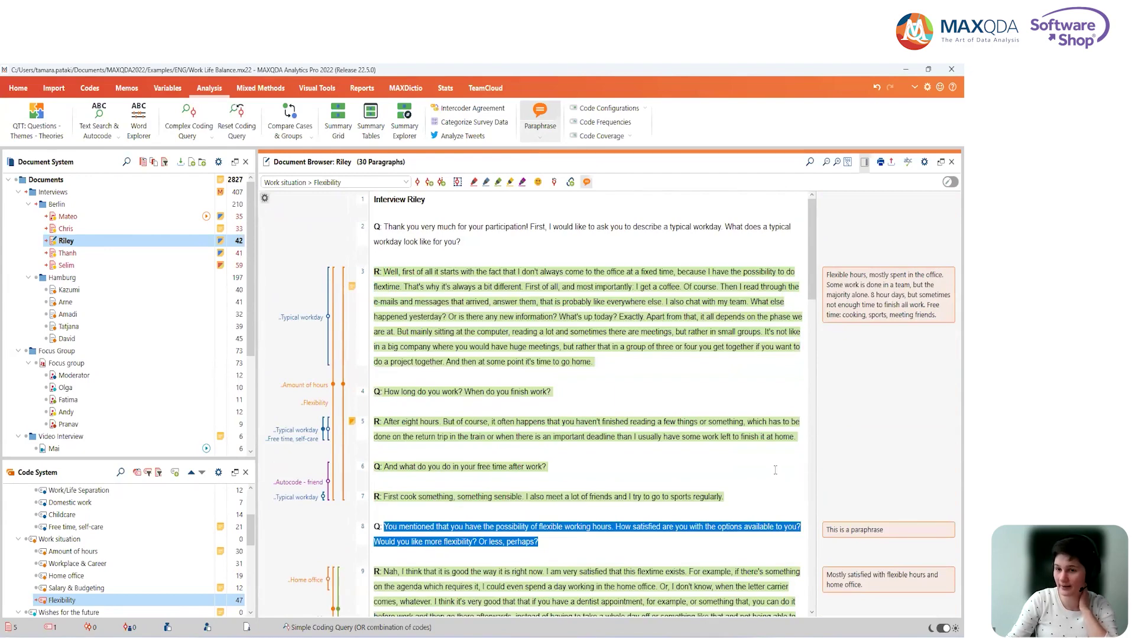
left_click(887, 278)
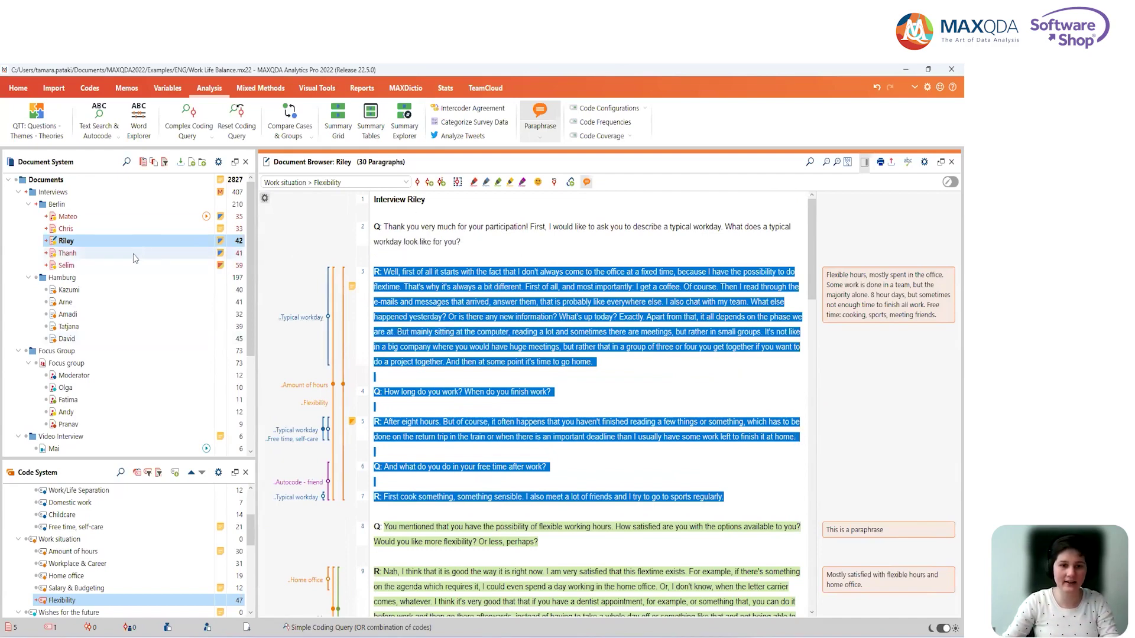
Open the fourth Berlin interview and switch on paraphrase mode for it
left_click(72, 258)
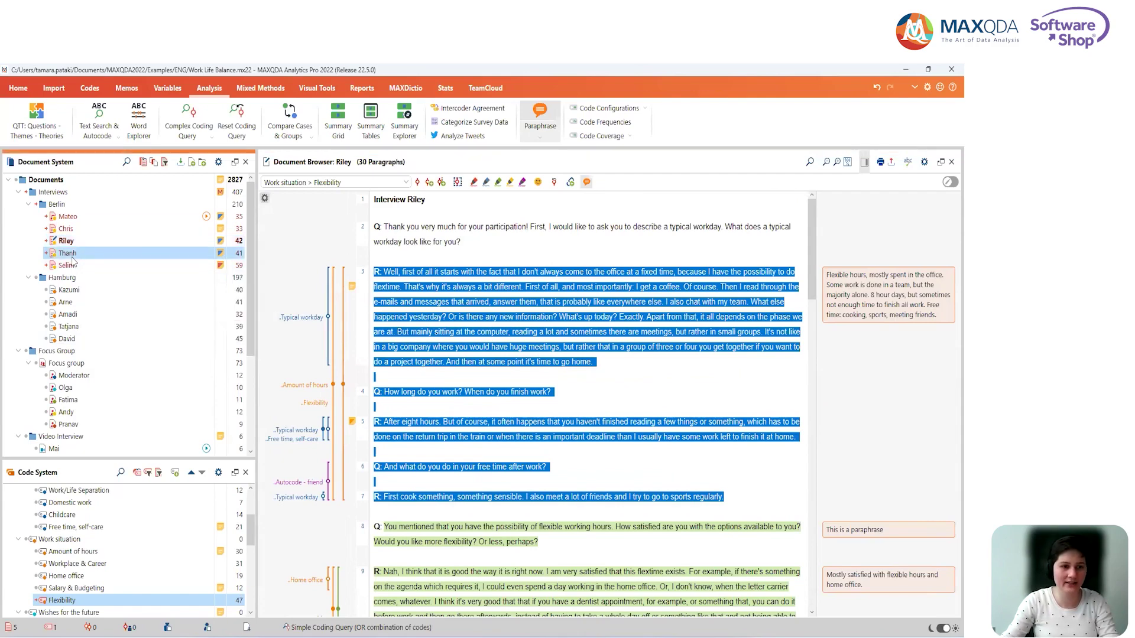
double_click(72, 258)
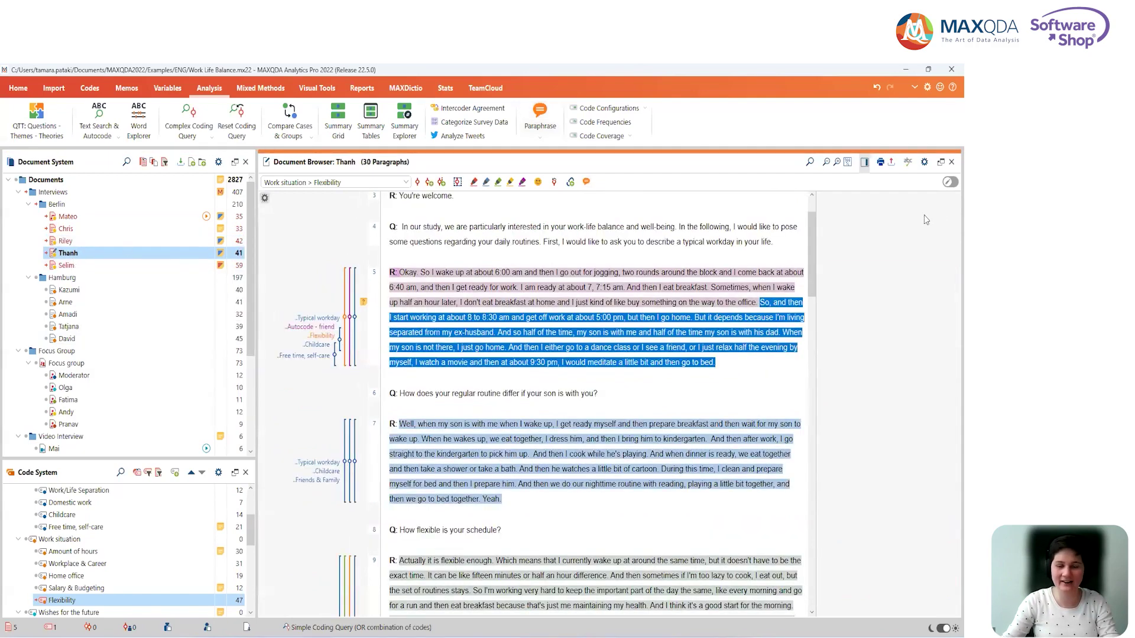
left_click(585, 182)
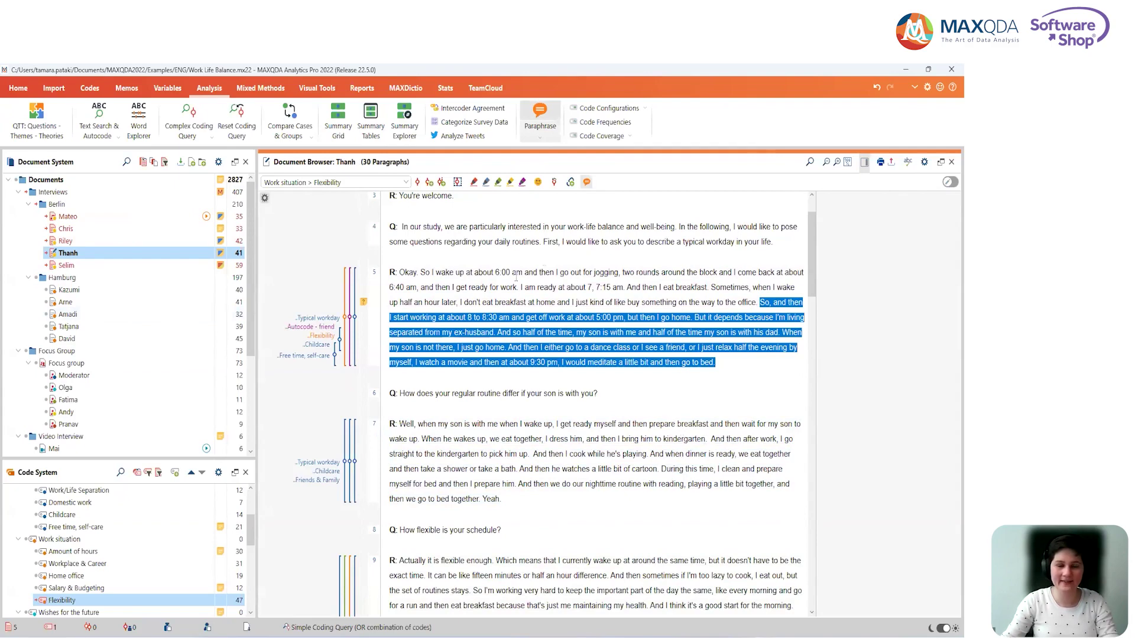
Paraphrase the paragraph 5 answer as "She does sports sports in the morning, after that she goes to work and brings her kid school."
left_click_drag(400, 272, 711, 371)
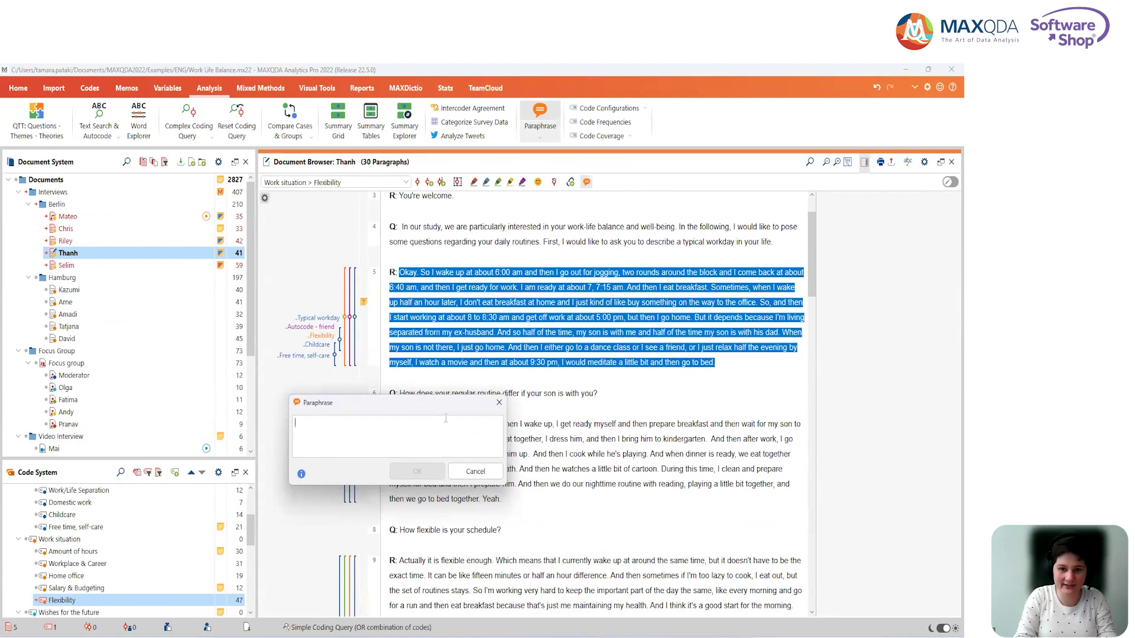
type("She does sports spo")
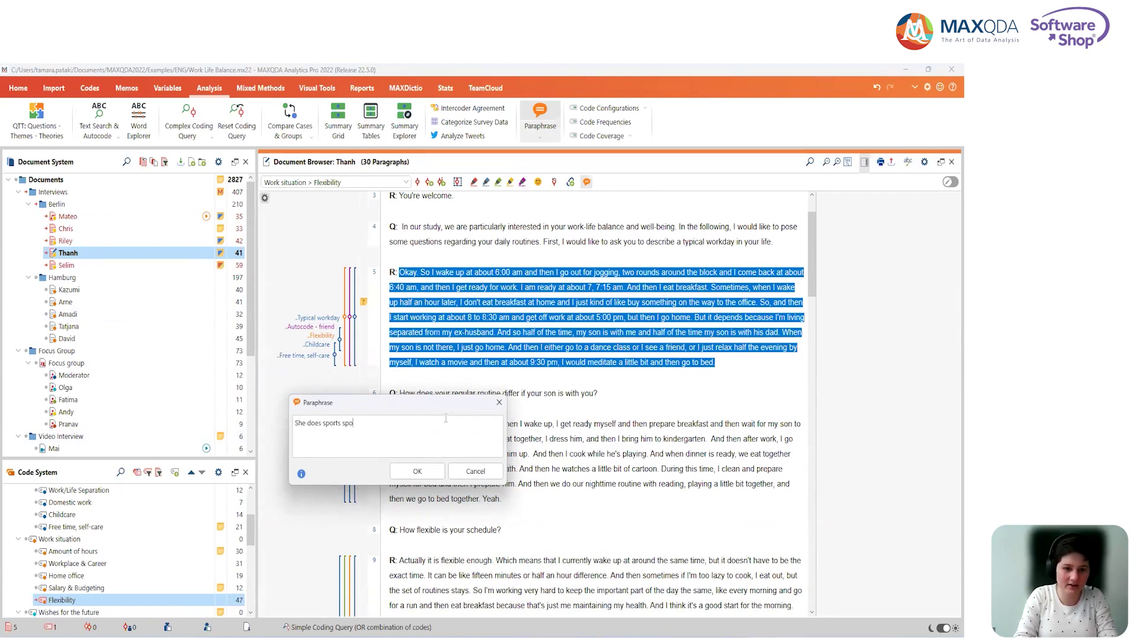
type("rts in the morning")
key("BackSpace")
type(", af")
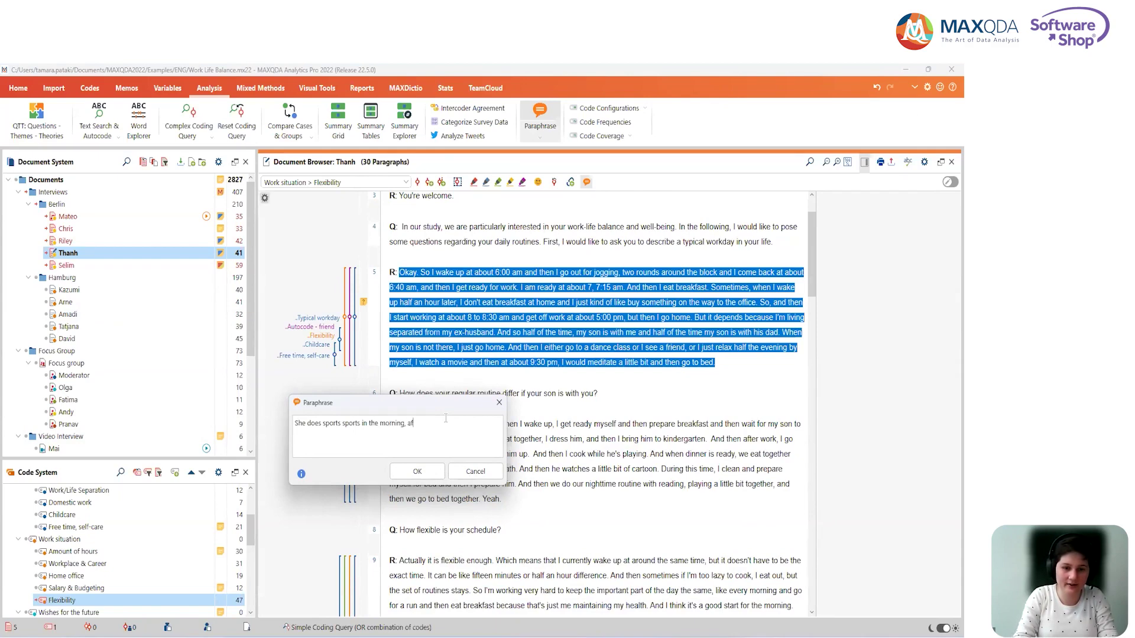
type("ter that s")
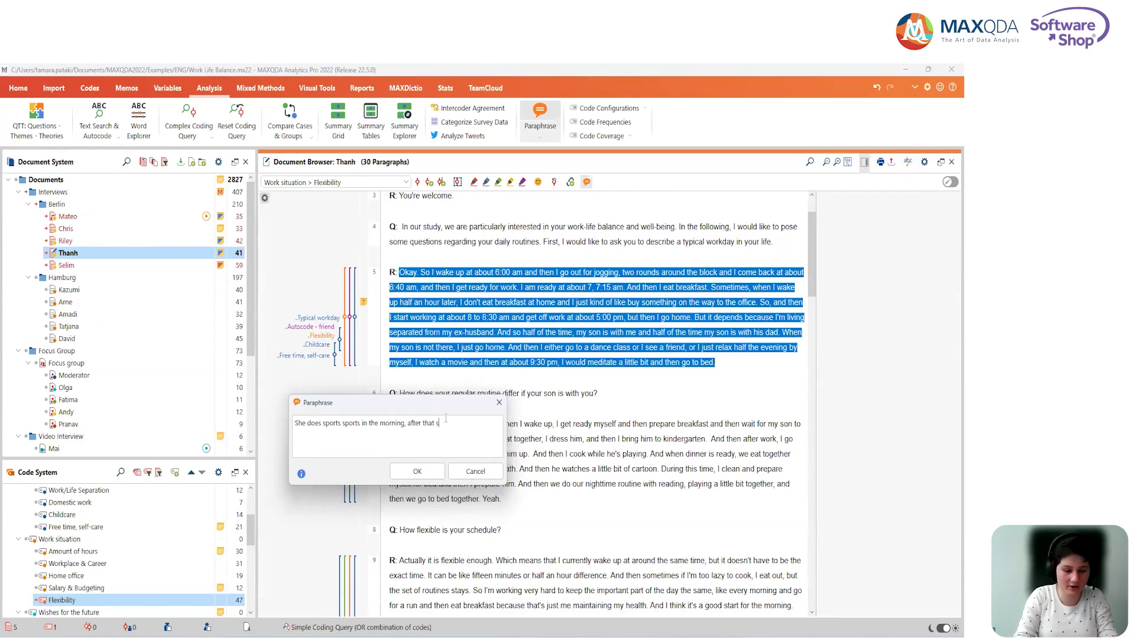
type("he goead to")
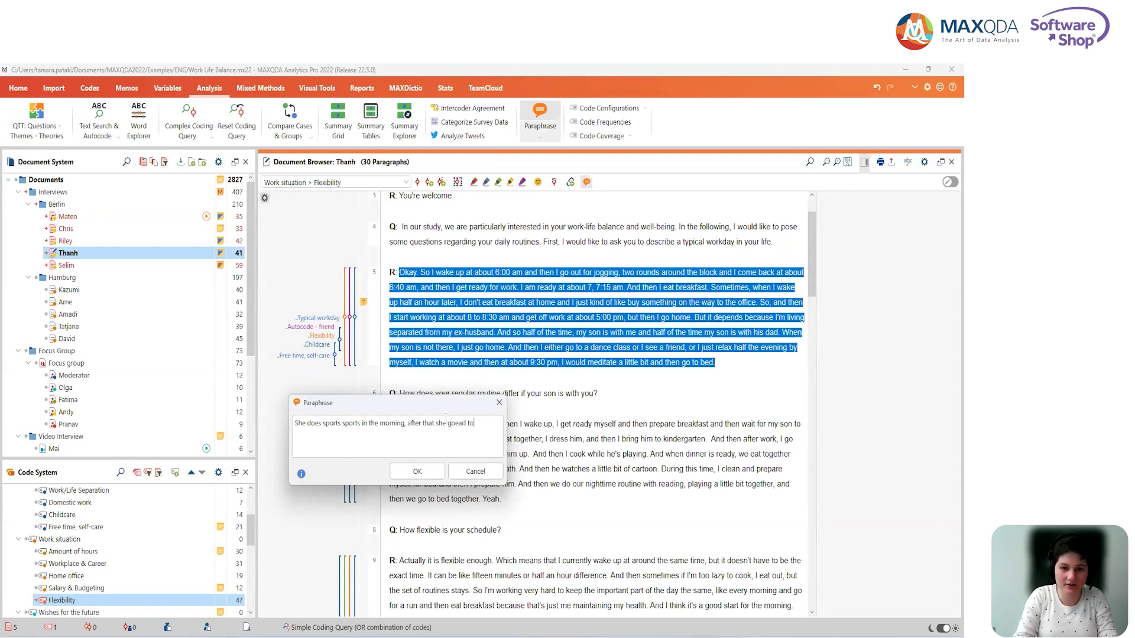
key("BackSpace")
key("BackSpace")
key("BackSpace")
key("BackSpace")
key("BackSpace")
type("s to work and brings her")
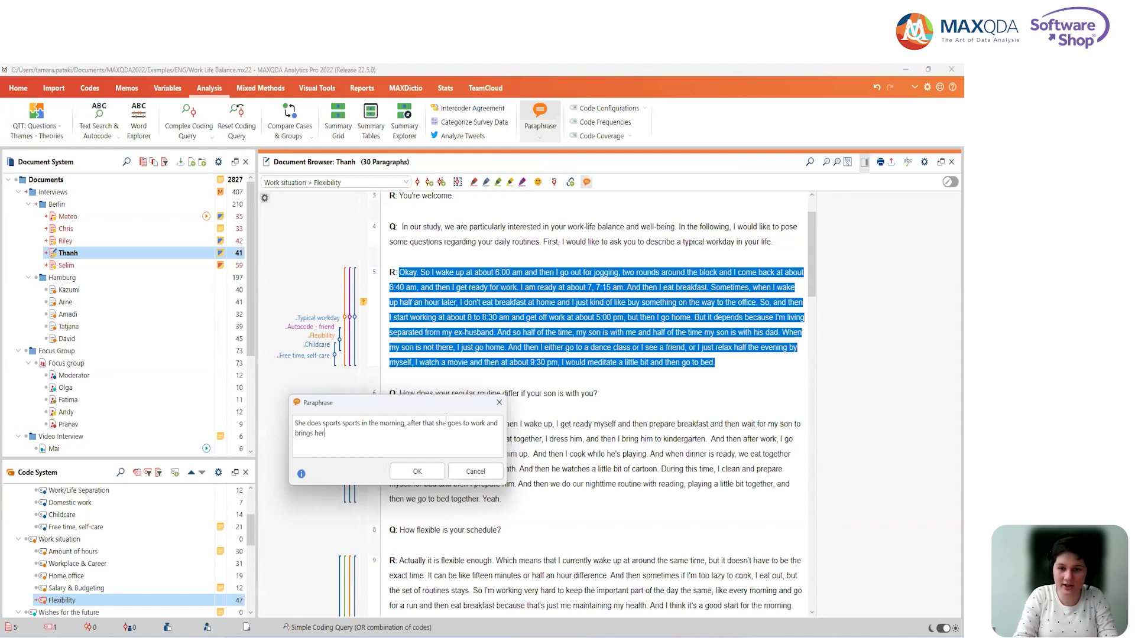
type(" cid school.")
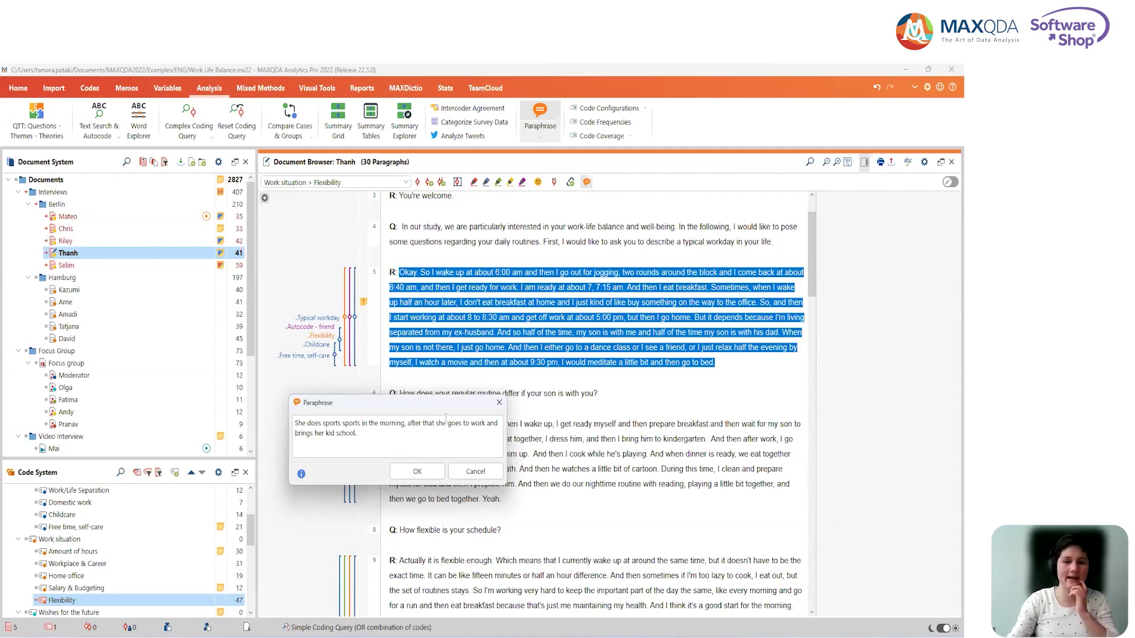
left_click(415, 471)
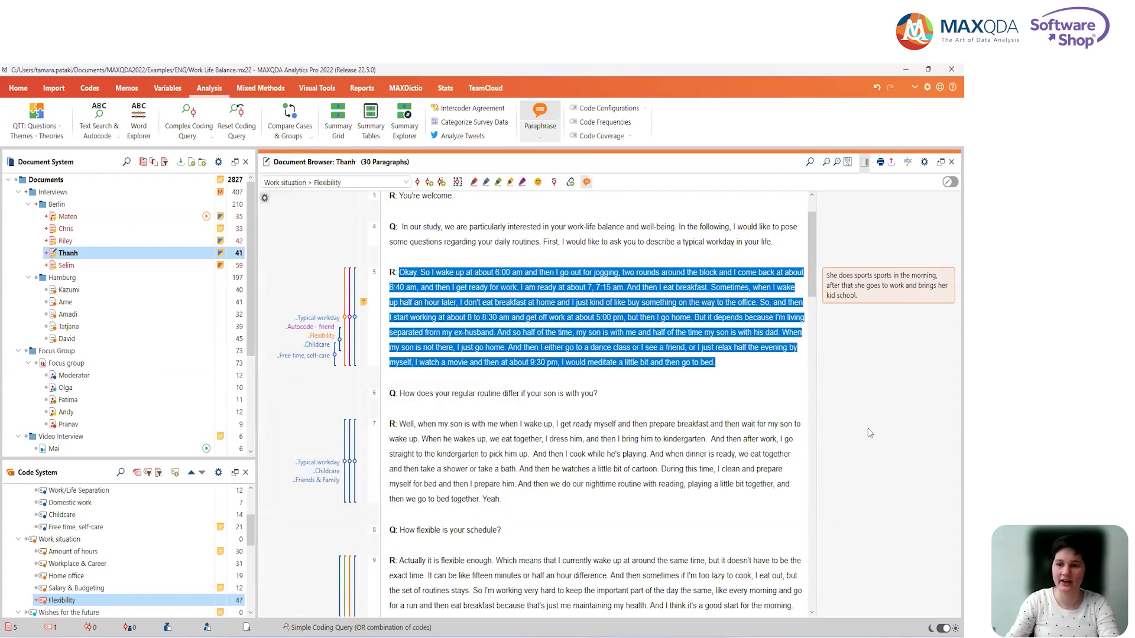
Reopen the third Berlin interview, then open Categorize Paraphrases and look through the paraphrases of the activated documents
left_click(133, 241)
double_click(132, 242)
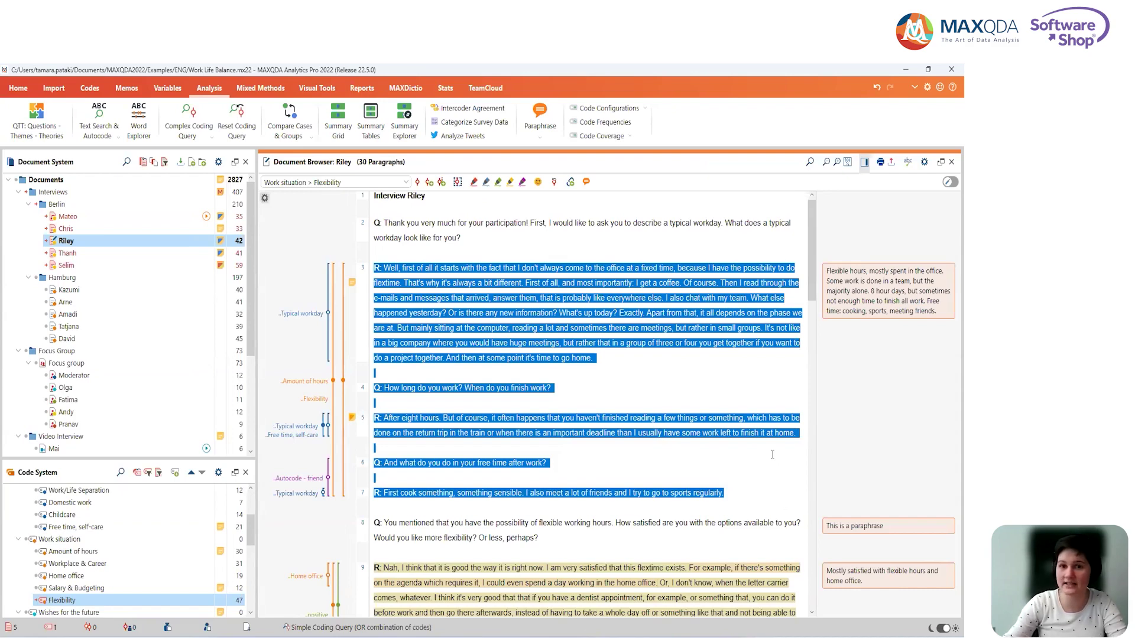
left_click(541, 126)
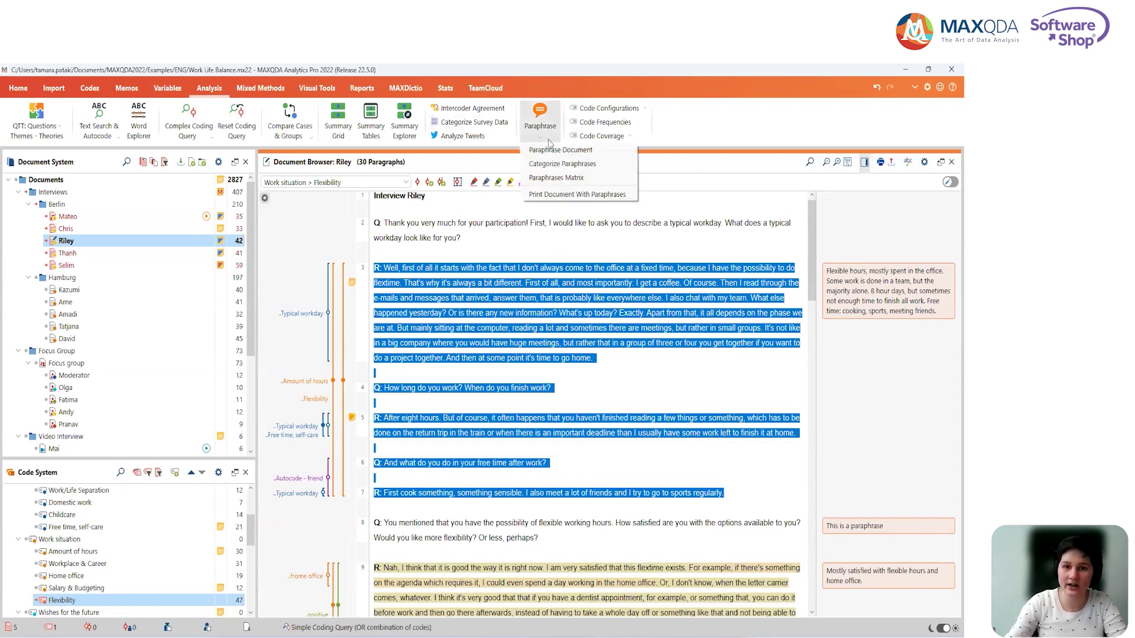
left_click(549, 169)
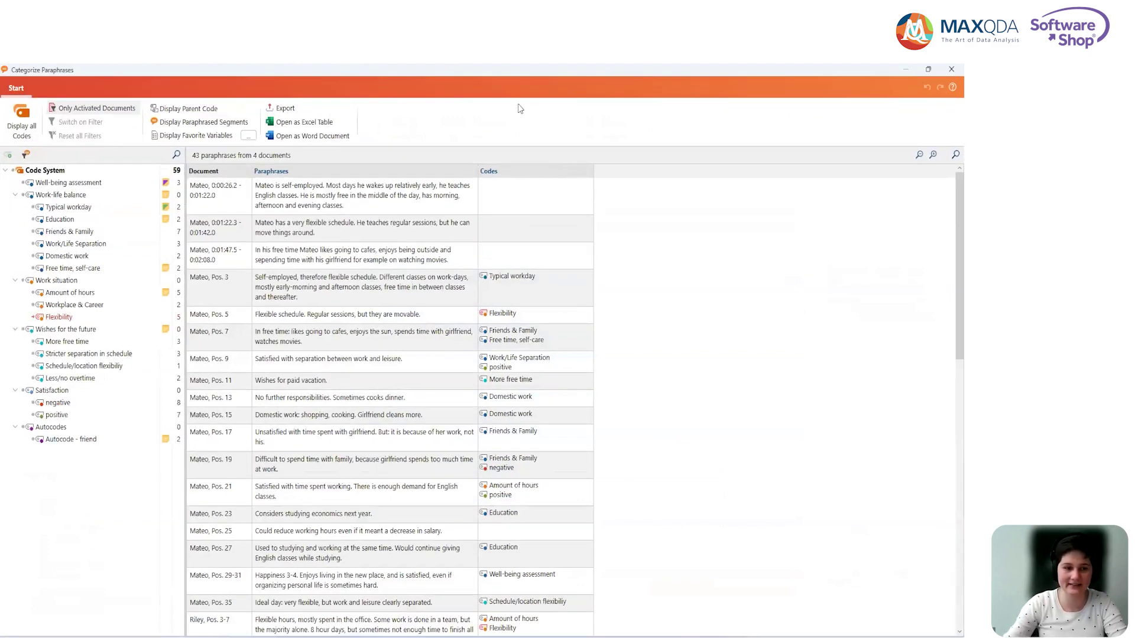
scroll(469, 234, "down", 5)
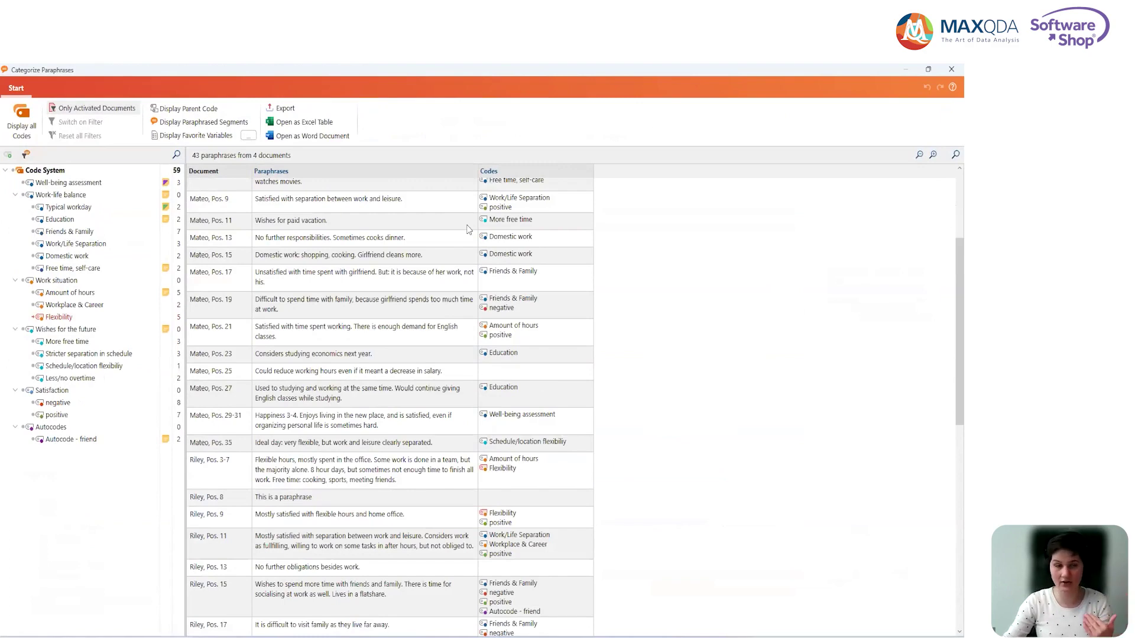
scroll(468, 230, "up", 5)
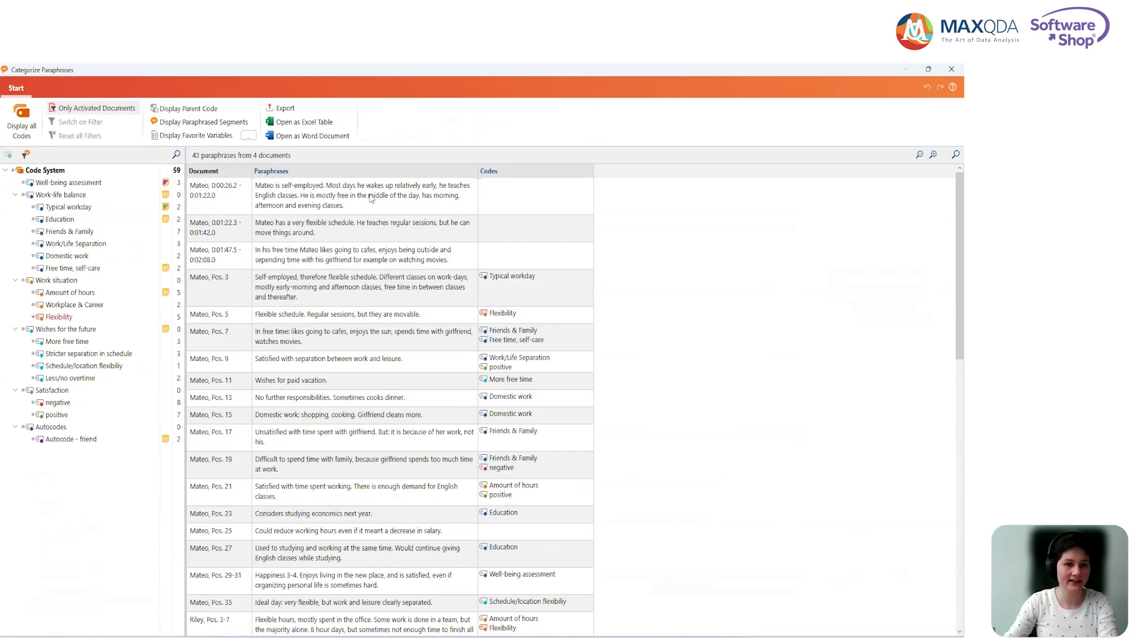
Assign the code Amount of hours to the first listed paraphrase and Flexibility to the second
left_click(332, 201)
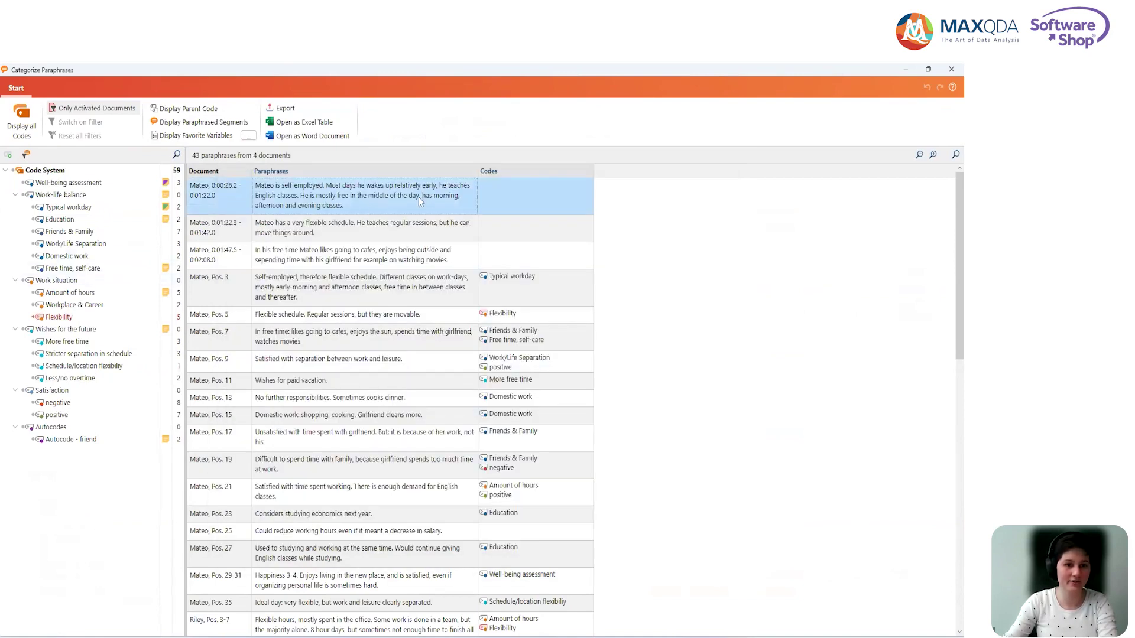
left_click_drag(81, 296, 520, 198)
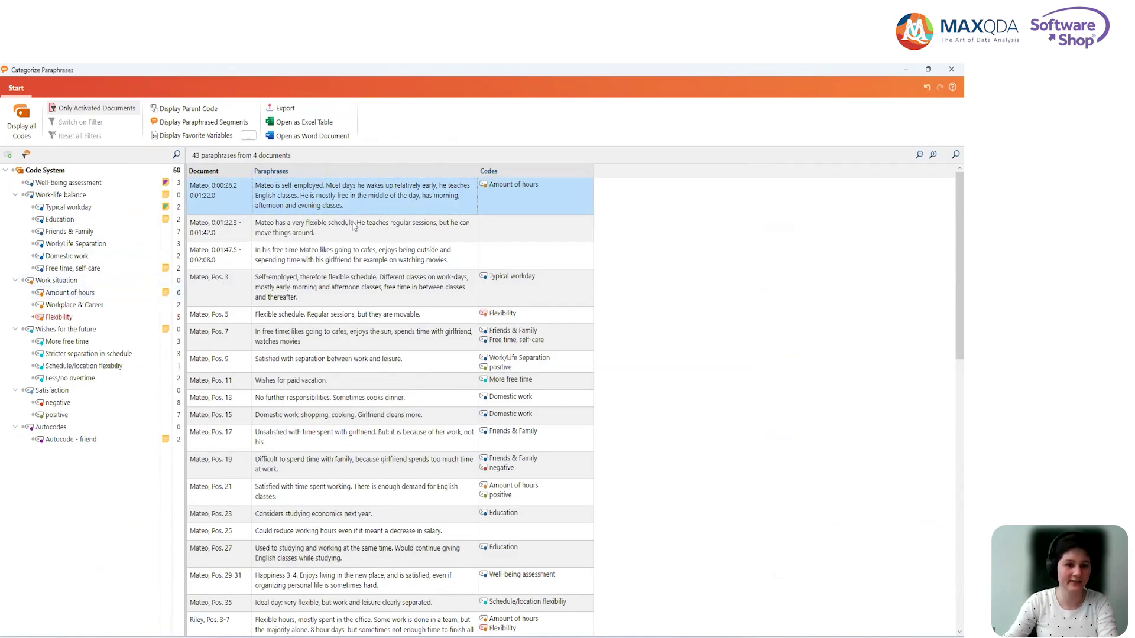
left_click_drag(334, 234, 69, 322)
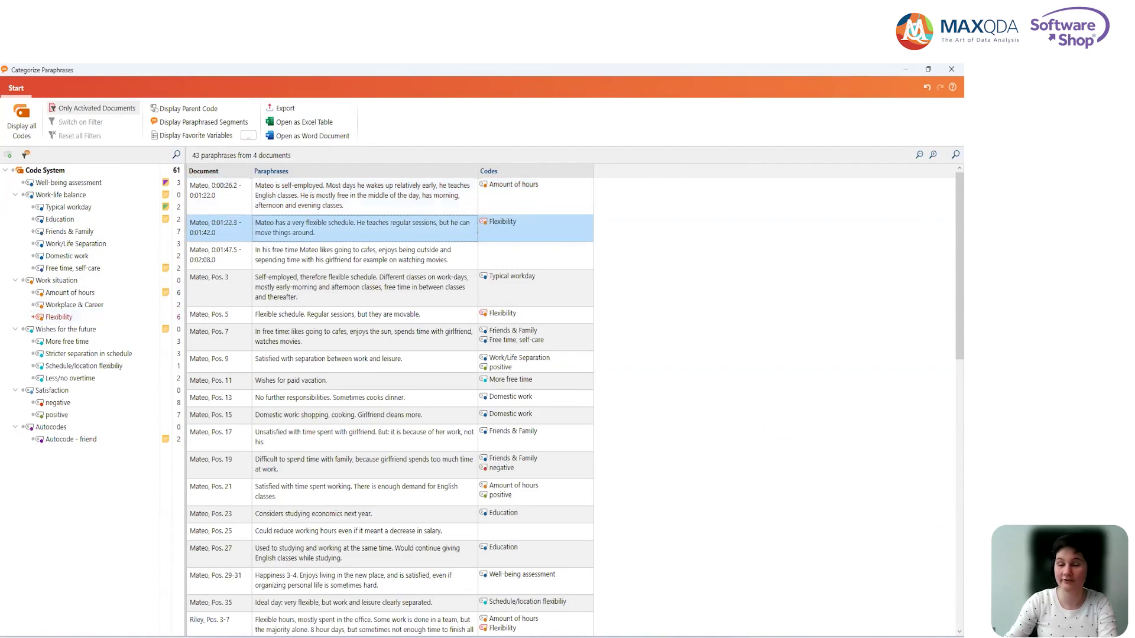
Close the Categorize Paraphrases window and the Multimedia Browser
mouse_move(586, 433)
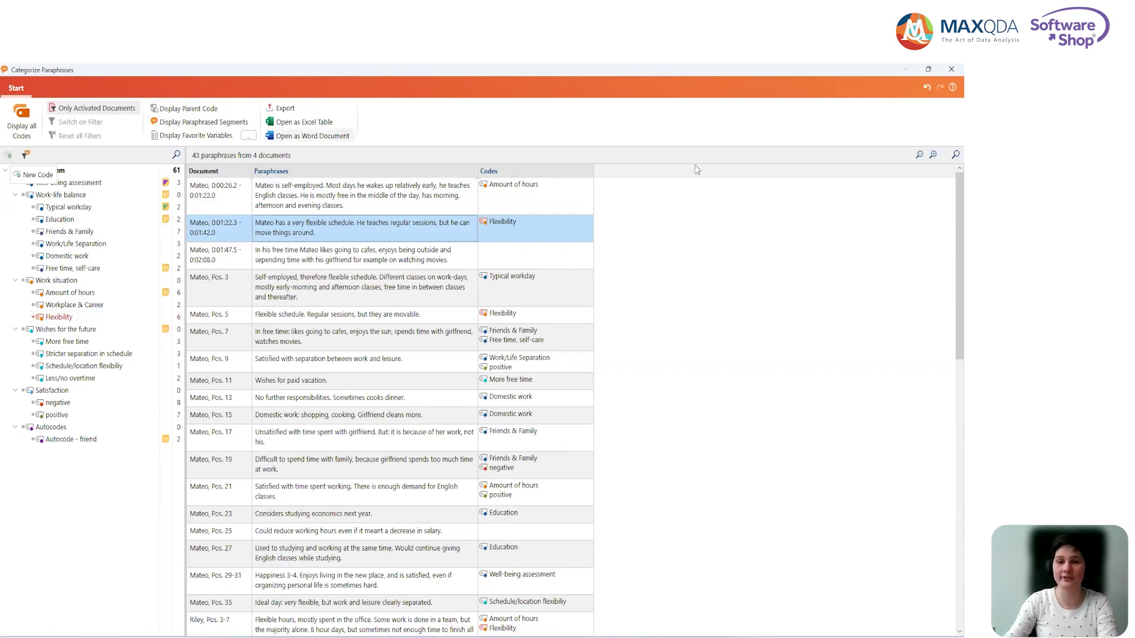
left_click(950, 70)
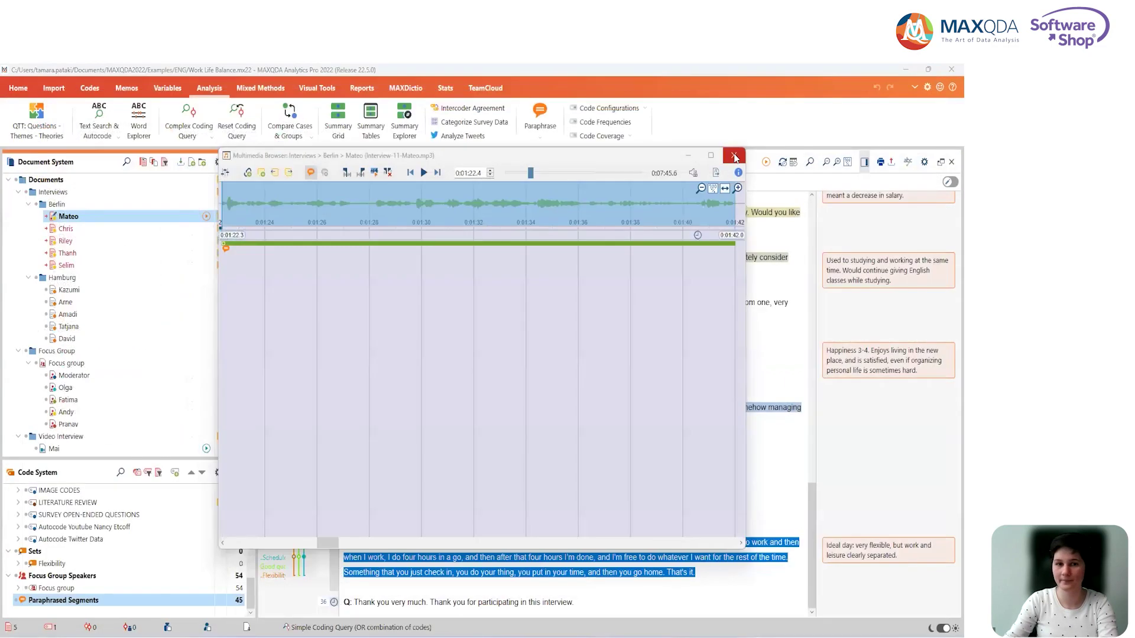
left_click(735, 157)
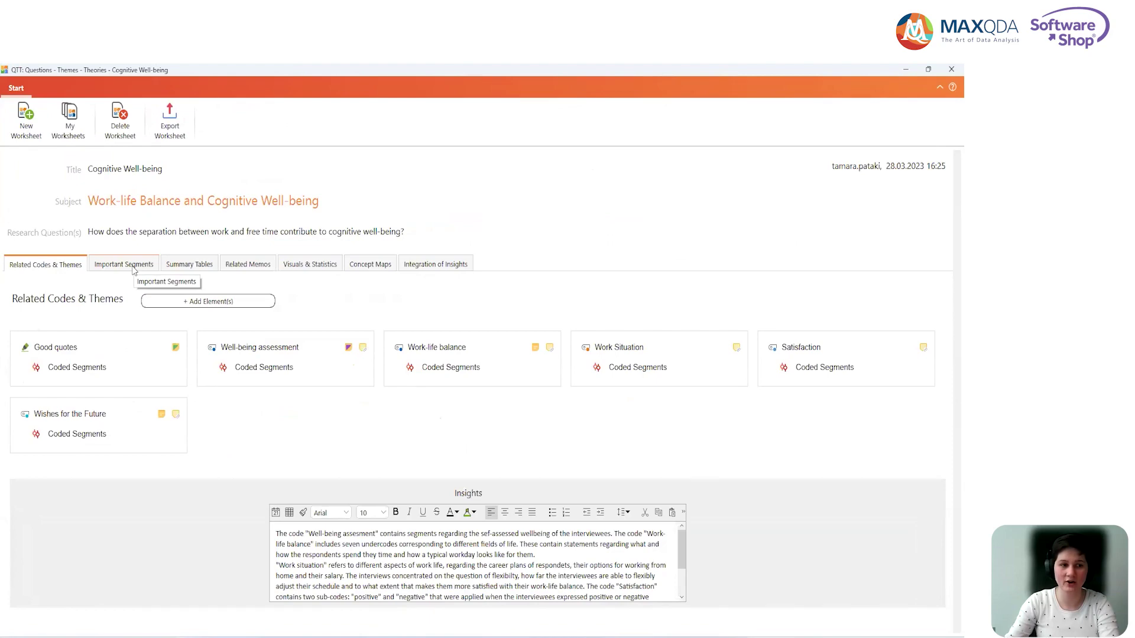
Look through the Cognitive Well-being worksheet's important segments, summary tables, related memos, visuals and statistics, and concept maps
left_click(132, 267)
left_click(187, 267)
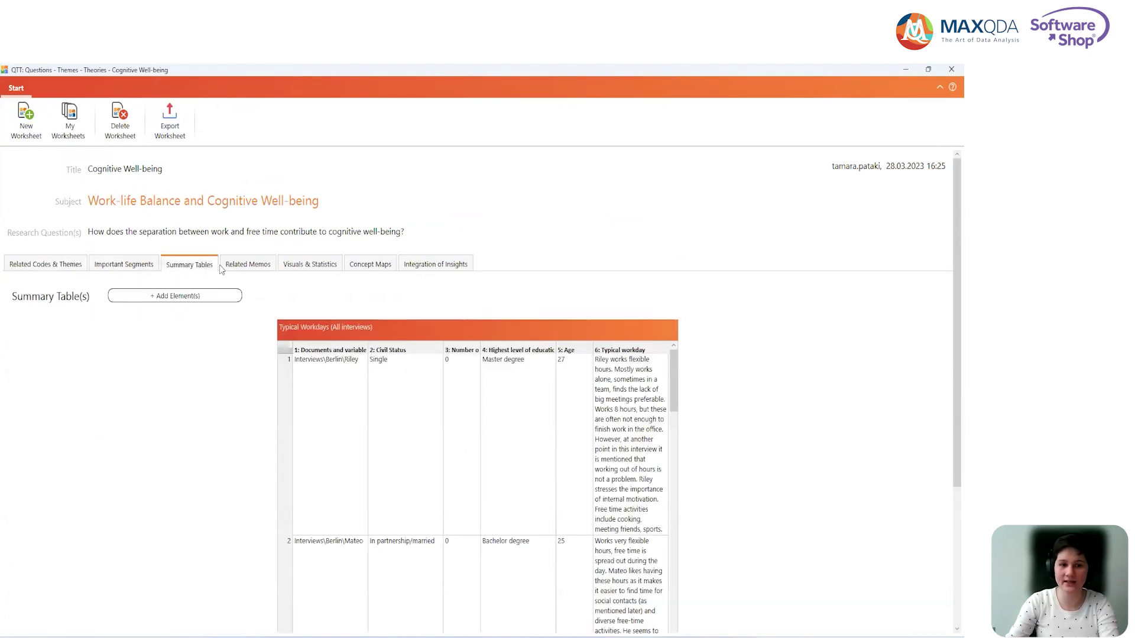
left_click(243, 267)
left_click(315, 267)
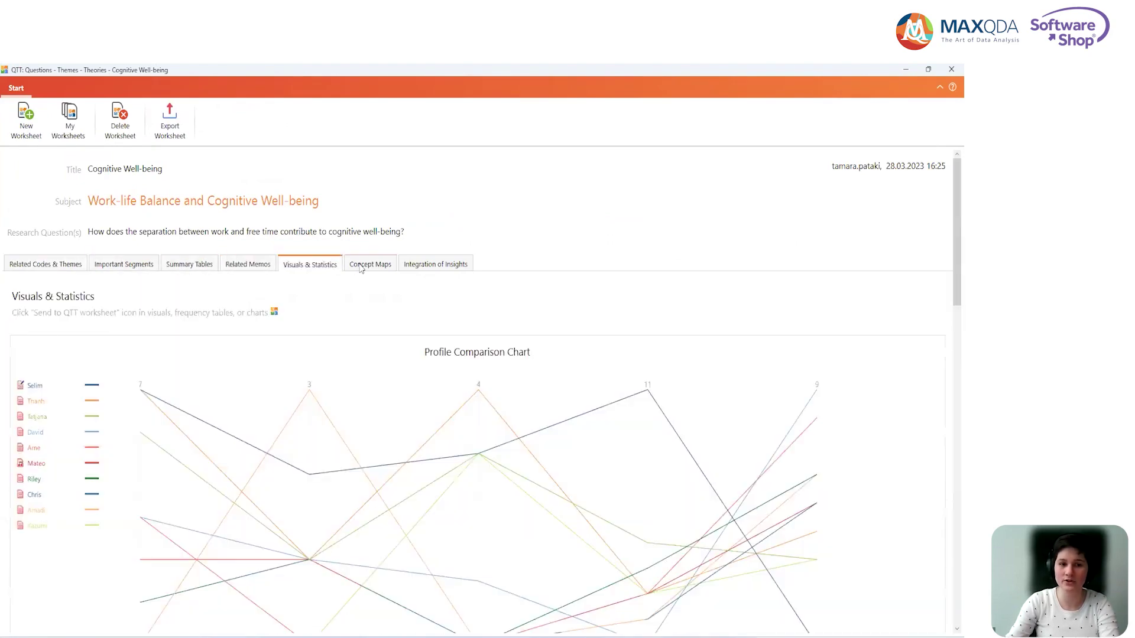
left_click(361, 267)
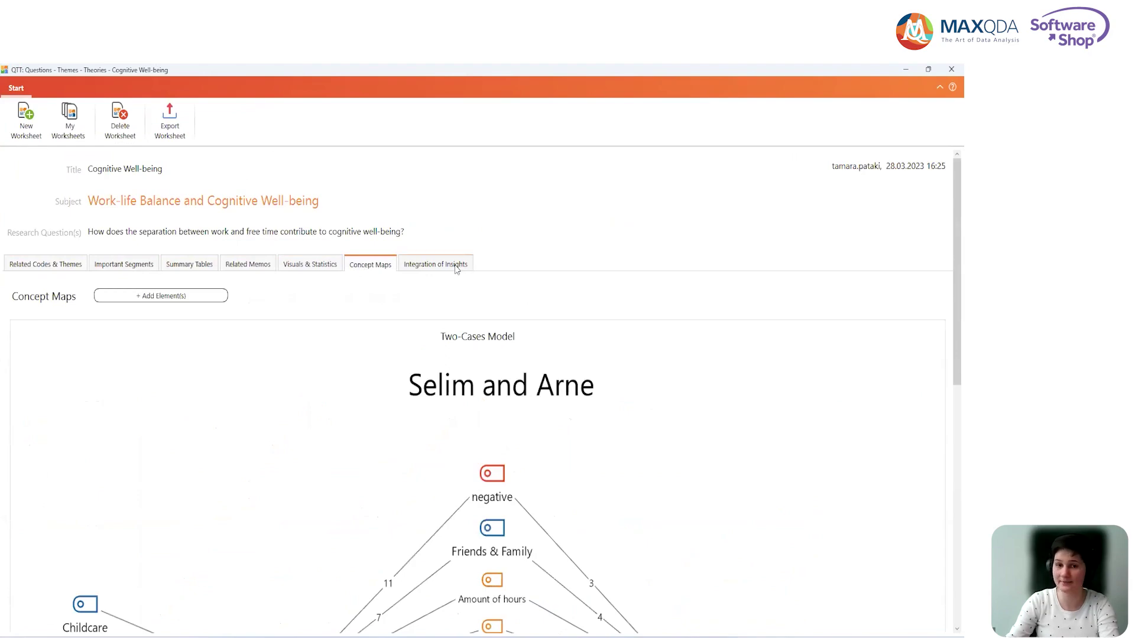
scroll(416, 332, "down", 4)
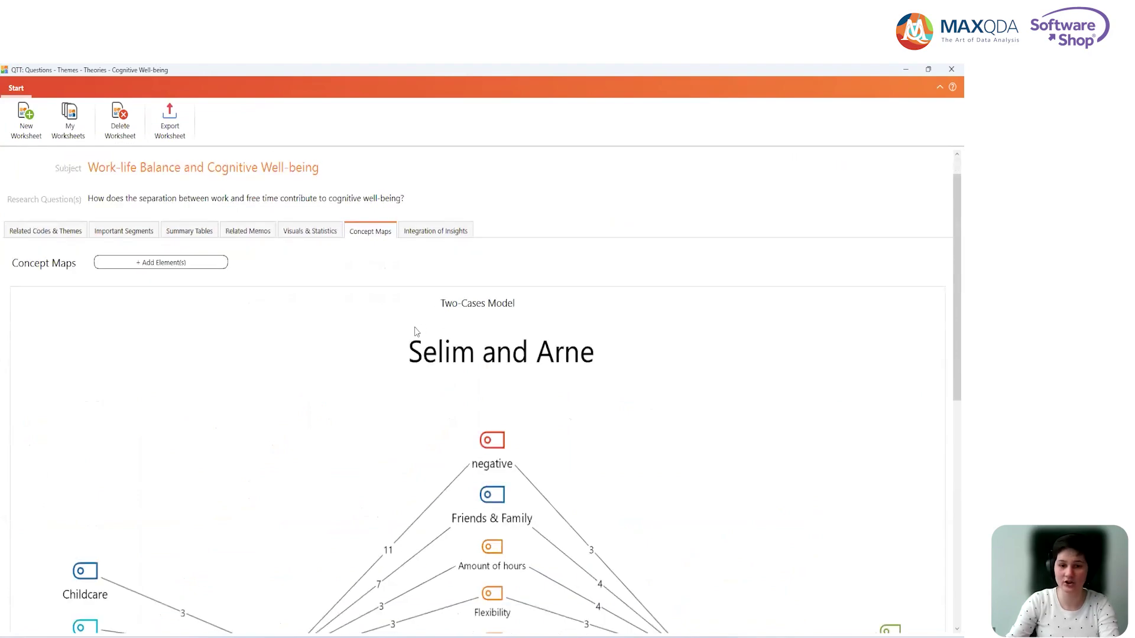
scroll(416, 332, "up", 4)
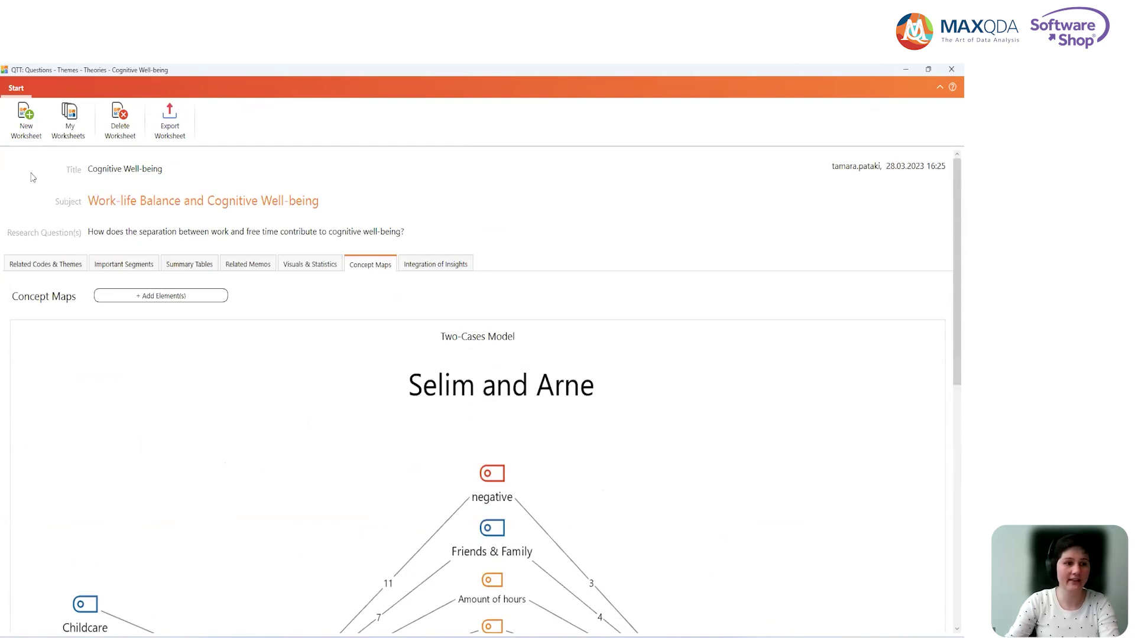
Start a new worksheet named "Flexibility" with the subject "Flexibility influences well-being"
left_click(33, 120)
left_click(48, 157)
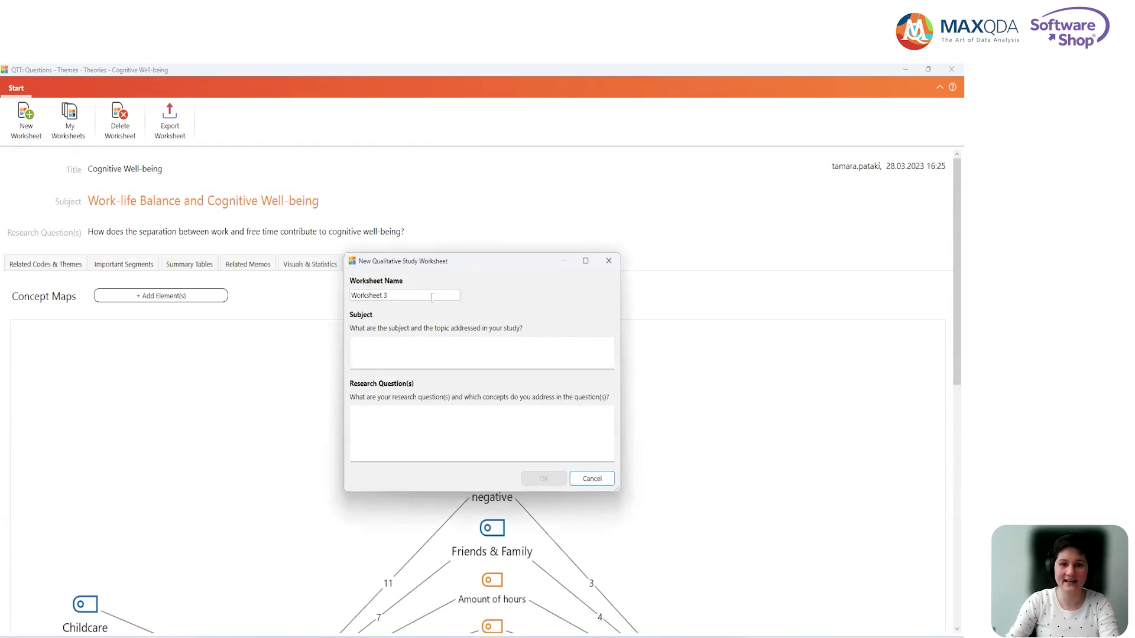
left_click_drag(432, 298, 327, 300)
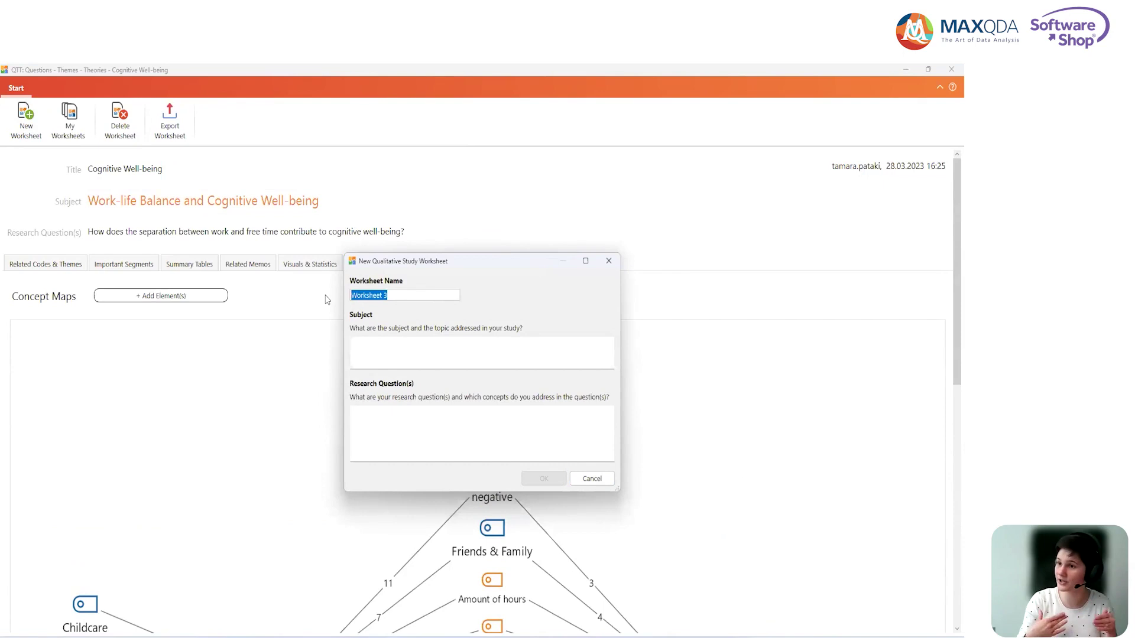
type("F")
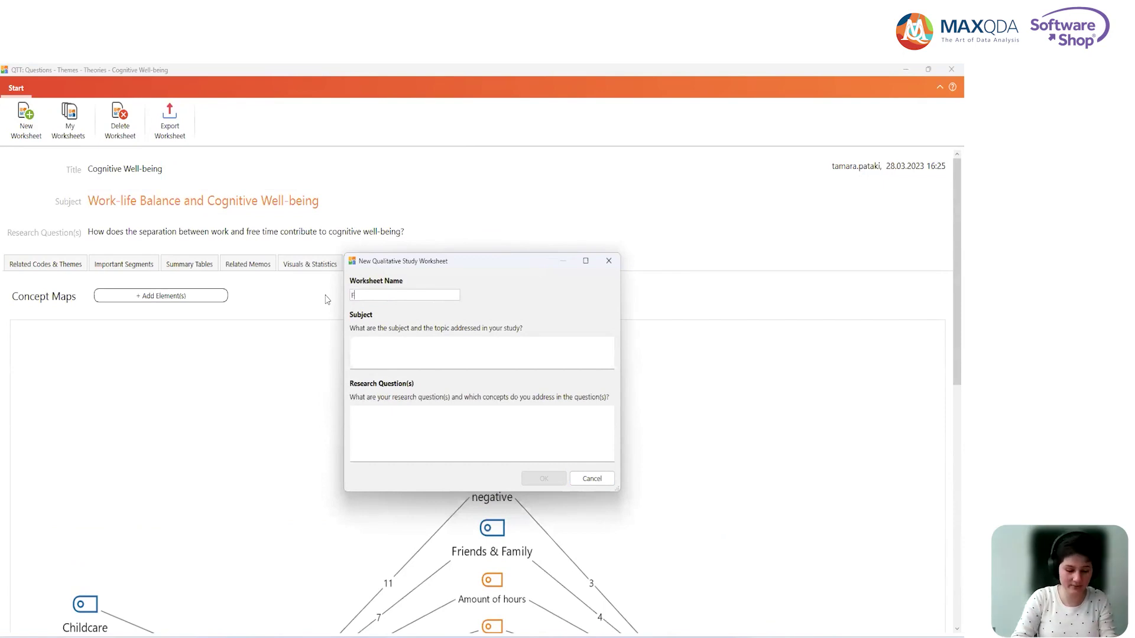
type("lexibility")
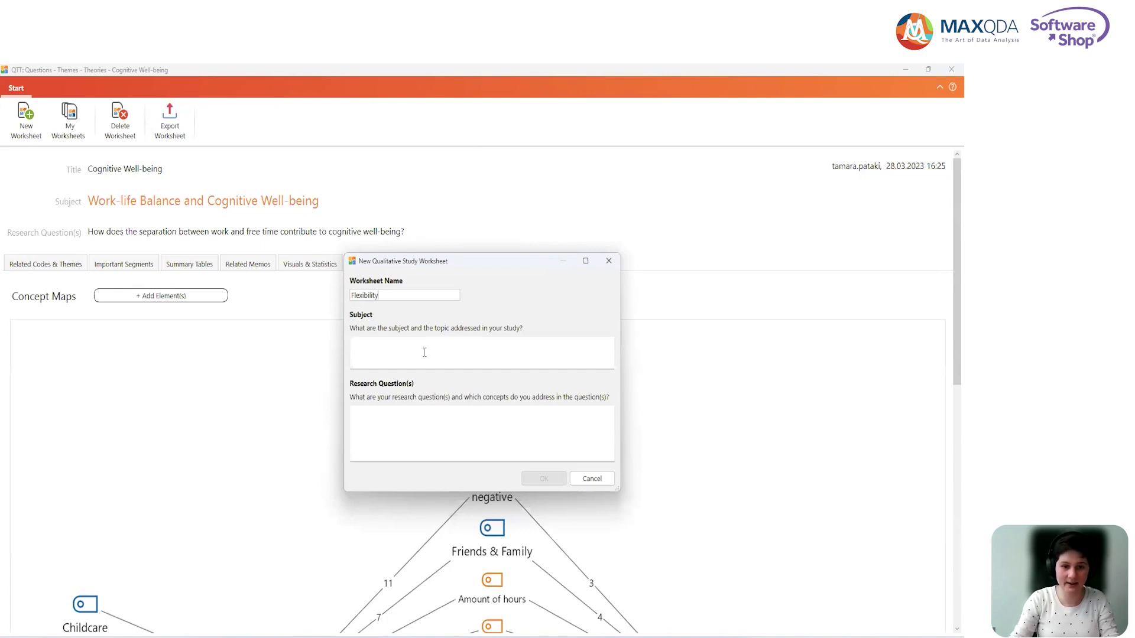
type("Flexibil")
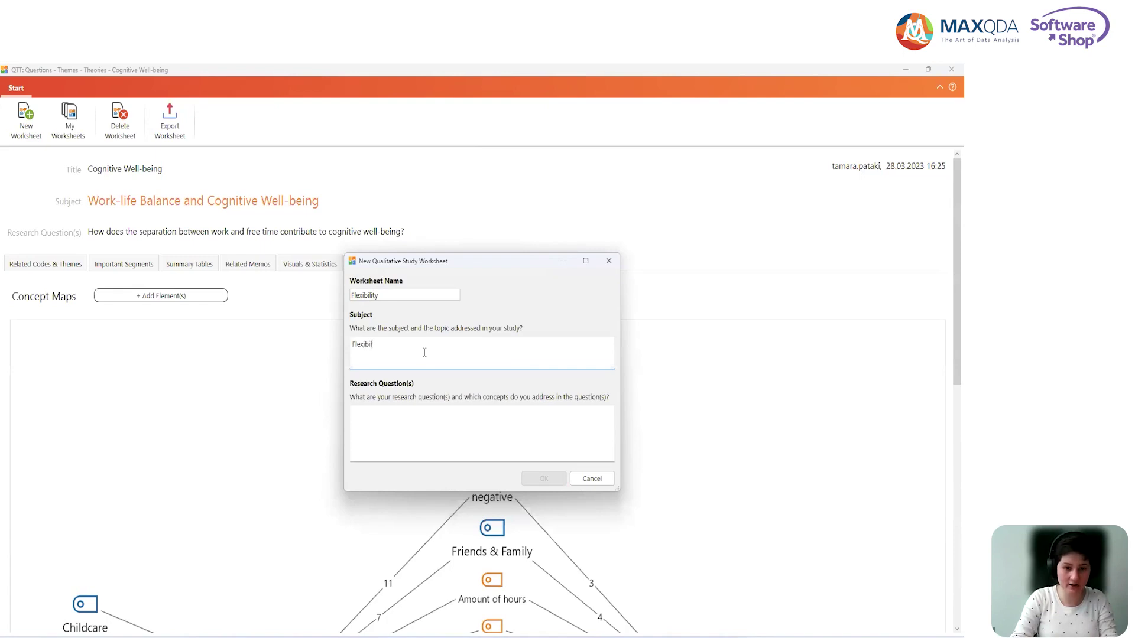
type("ity influen")
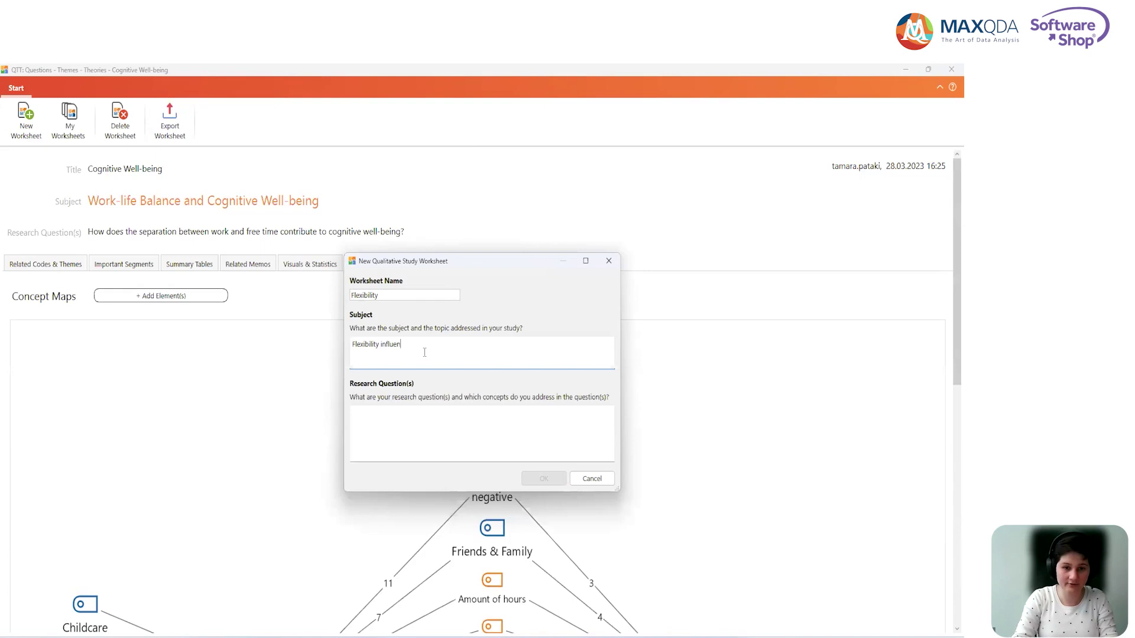
type("ces weell")
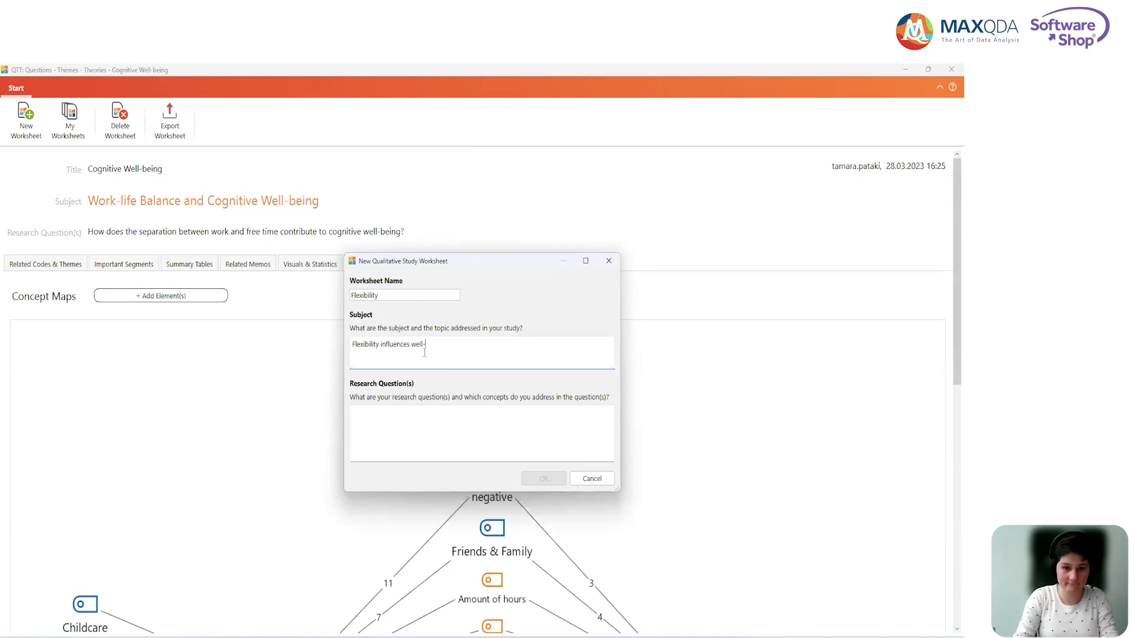
type("-being")
Enter the research question "How does flexibility at the workplace influence well-being?" and create the worksheet
left_click(443, 435)
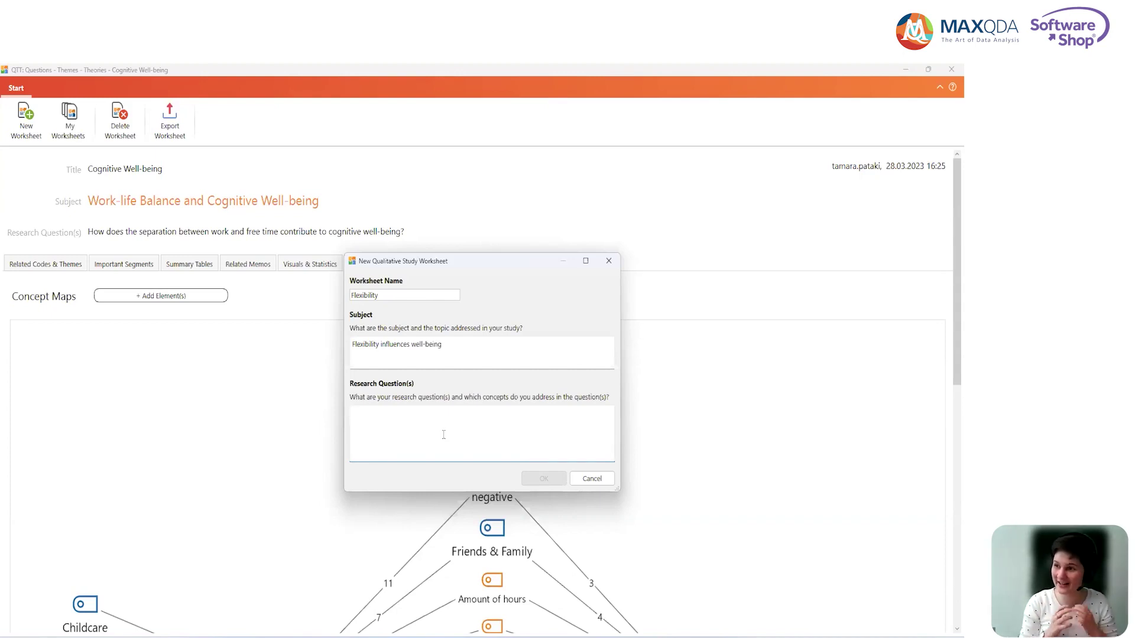
type("How does")
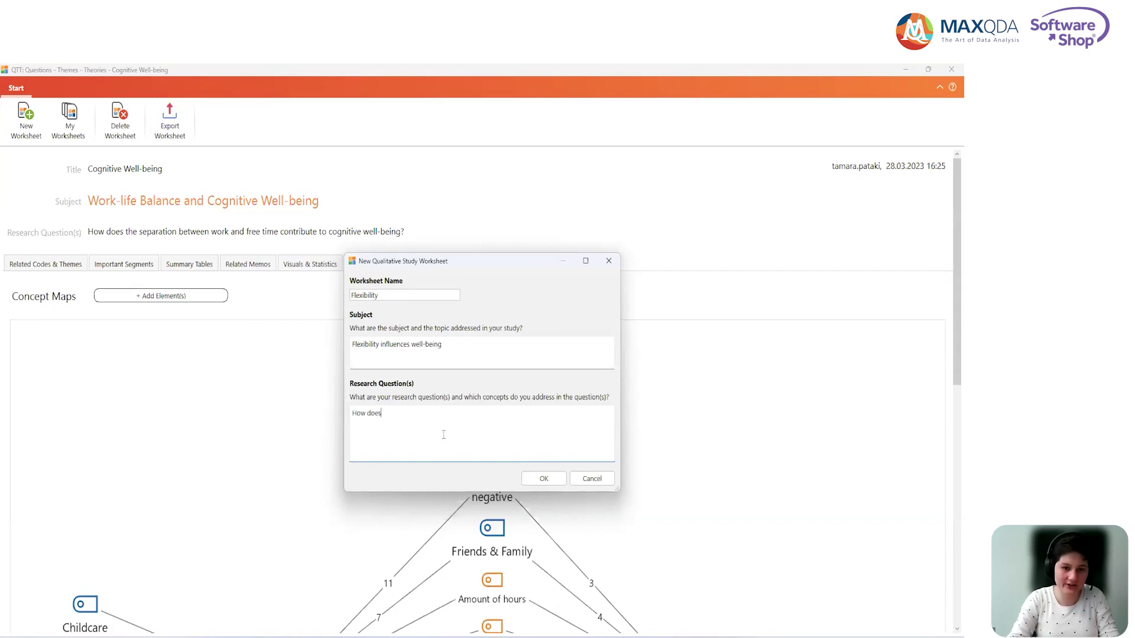
type(" flexibility influence")
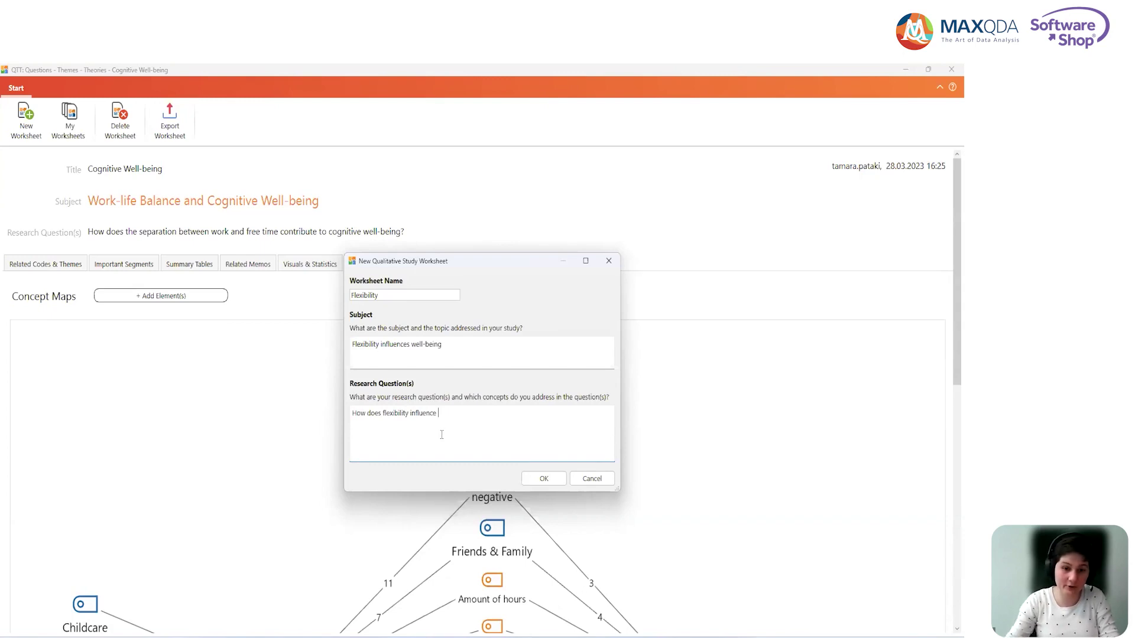
left_click(410, 414)
type("at the w")
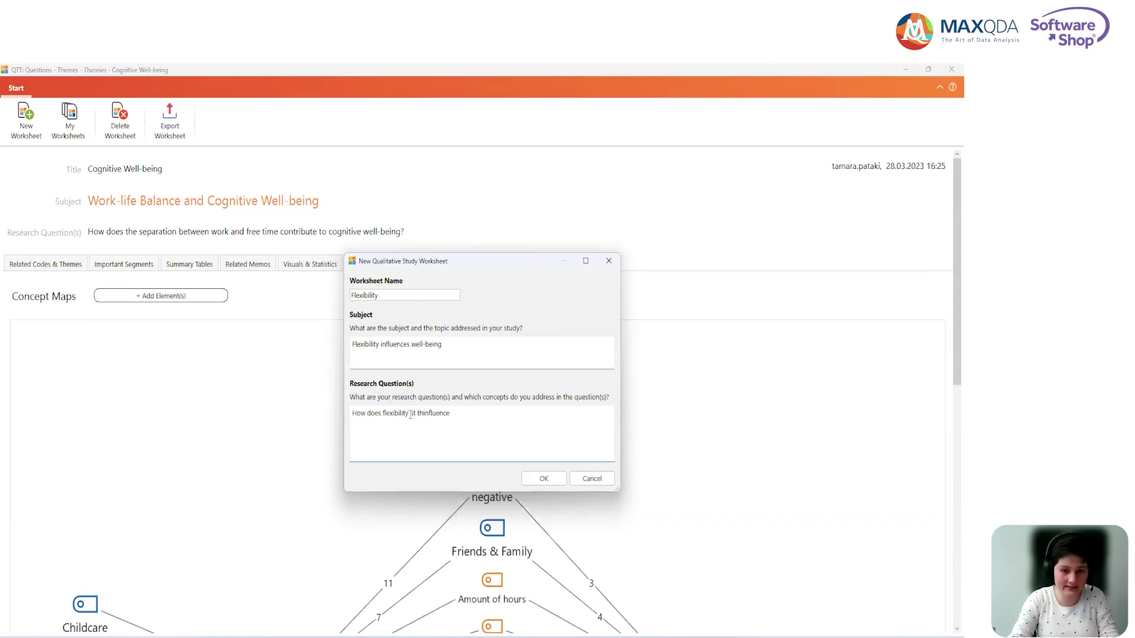
type("orkplace")
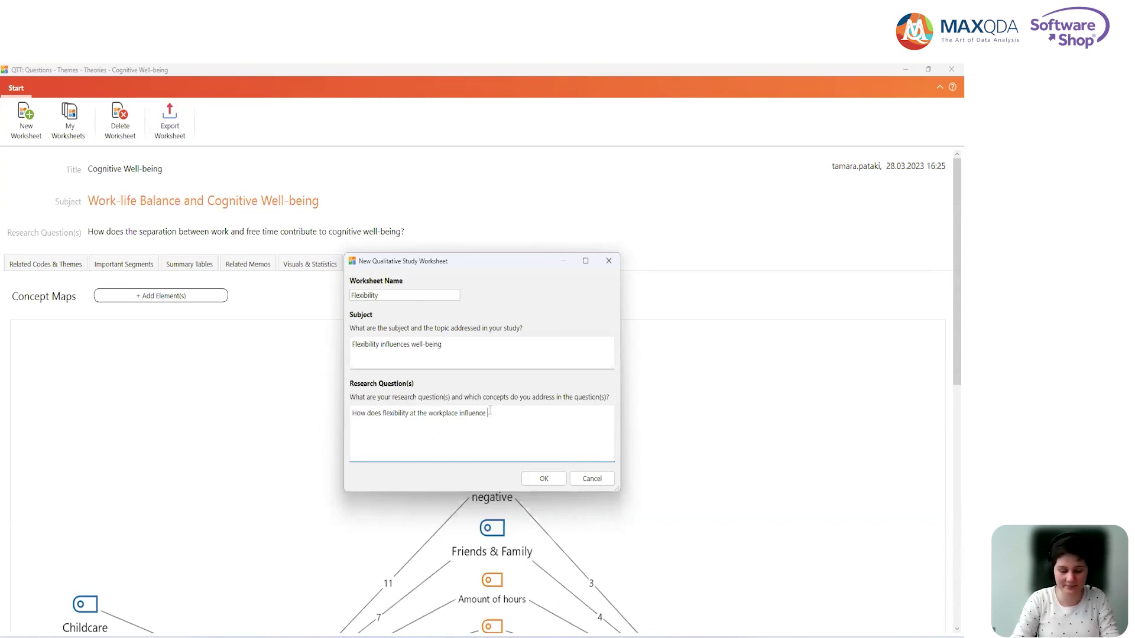
type("well-being?")
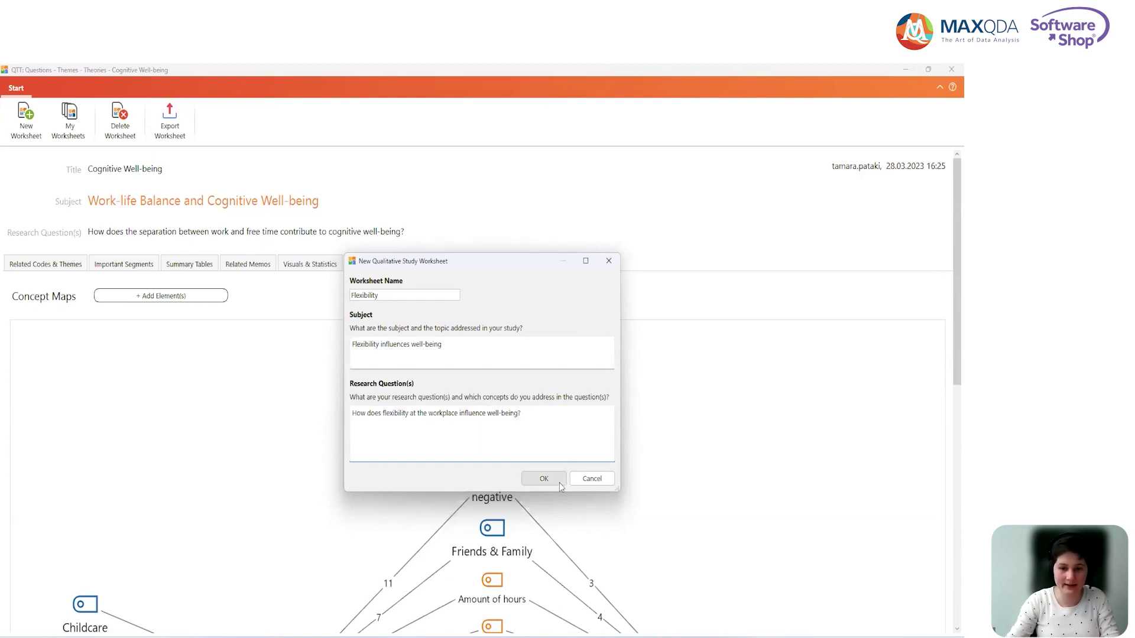
left_click(560, 485)
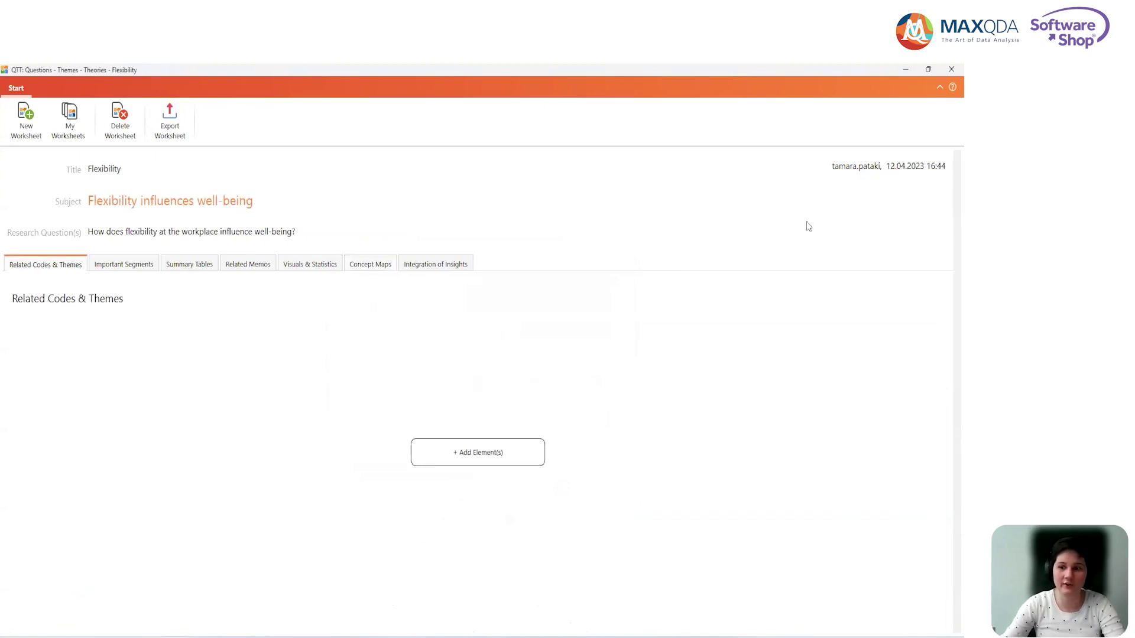
Restore the worksheet window to a smaller size, then move and enlarge it so the document and code lists stay visible
left_click(928, 69)
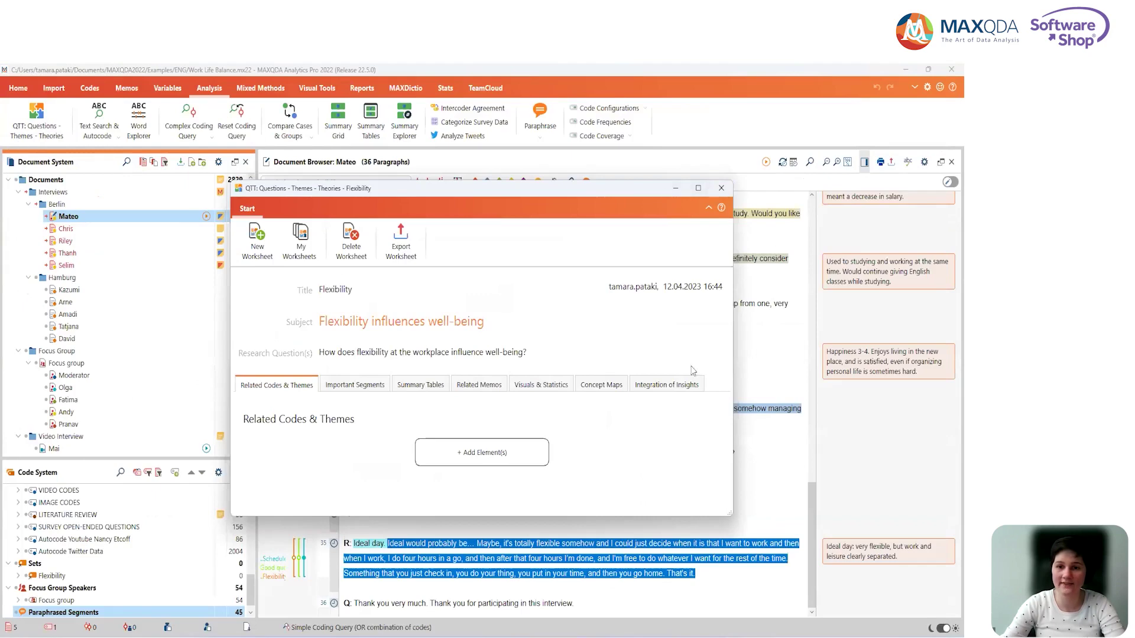
left_click_drag(658, 194, 833, 127)
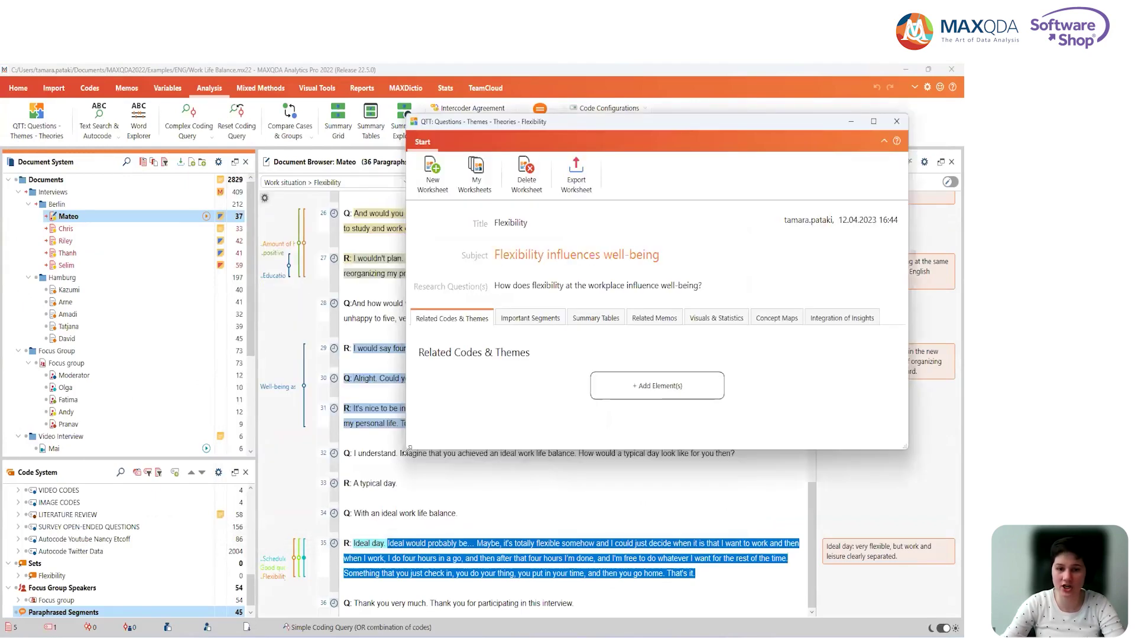
left_click_drag(410, 449, 347, 625)
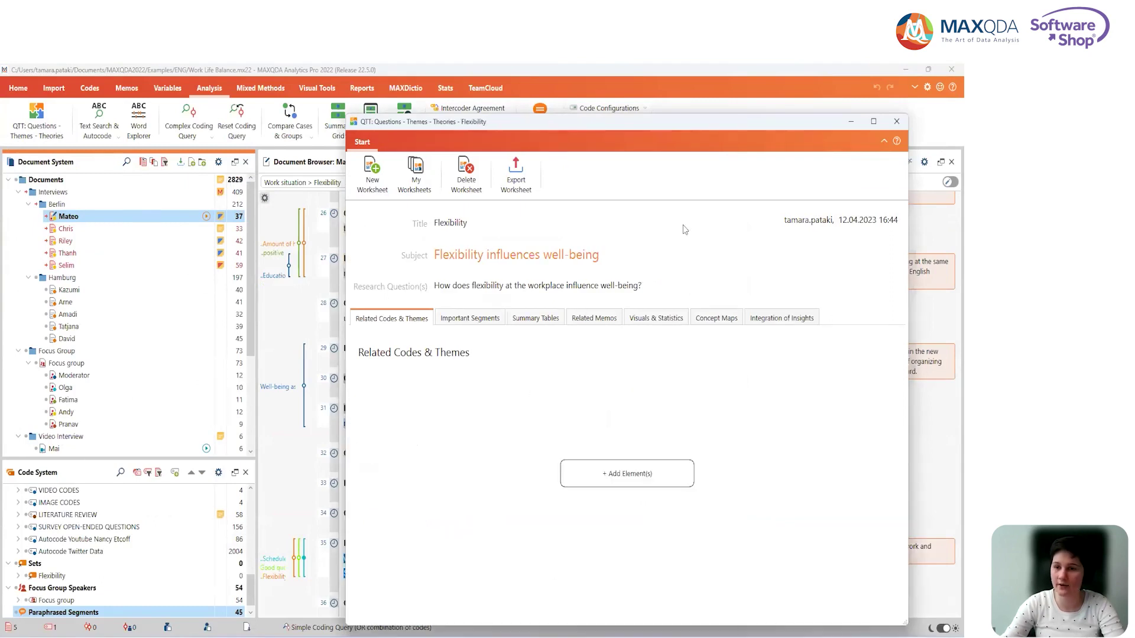
Select the codes Flexibility, Workplace & Career, Home office and Work/Life Separation as related codes for the Flexibility worksheet
left_click(629, 482)
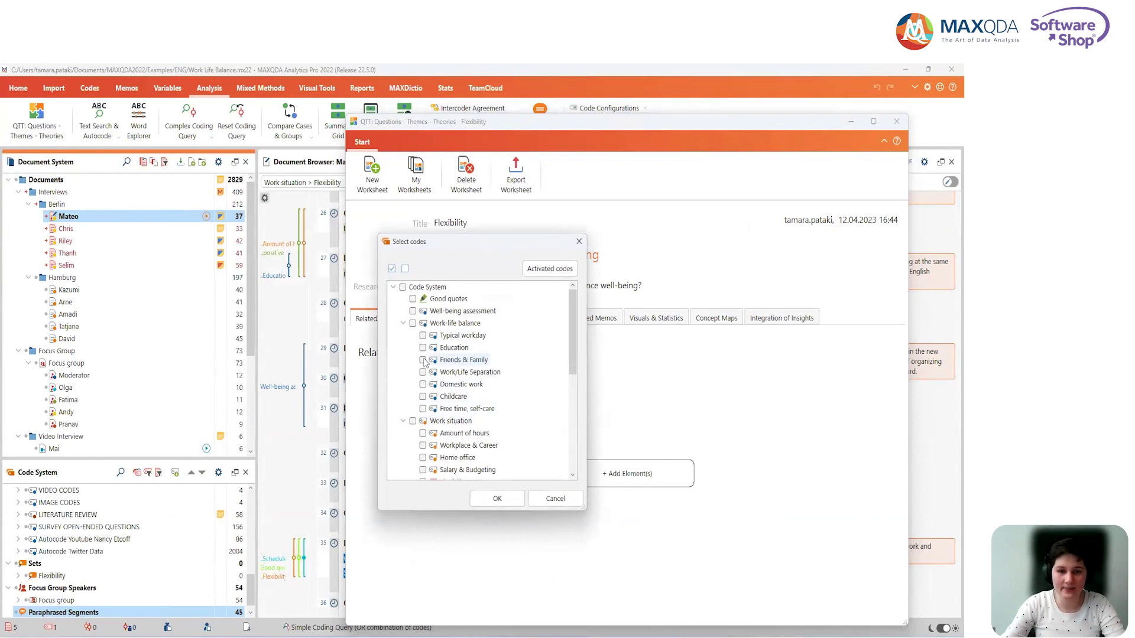
scroll(425, 362, "down", 1)
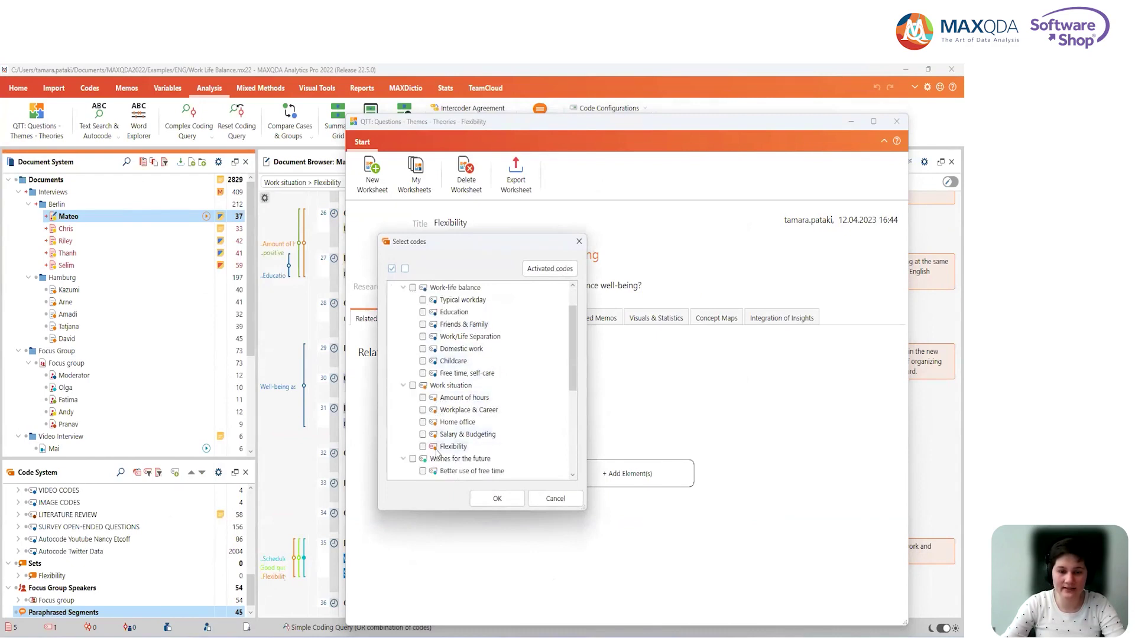
left_click(423, 448)
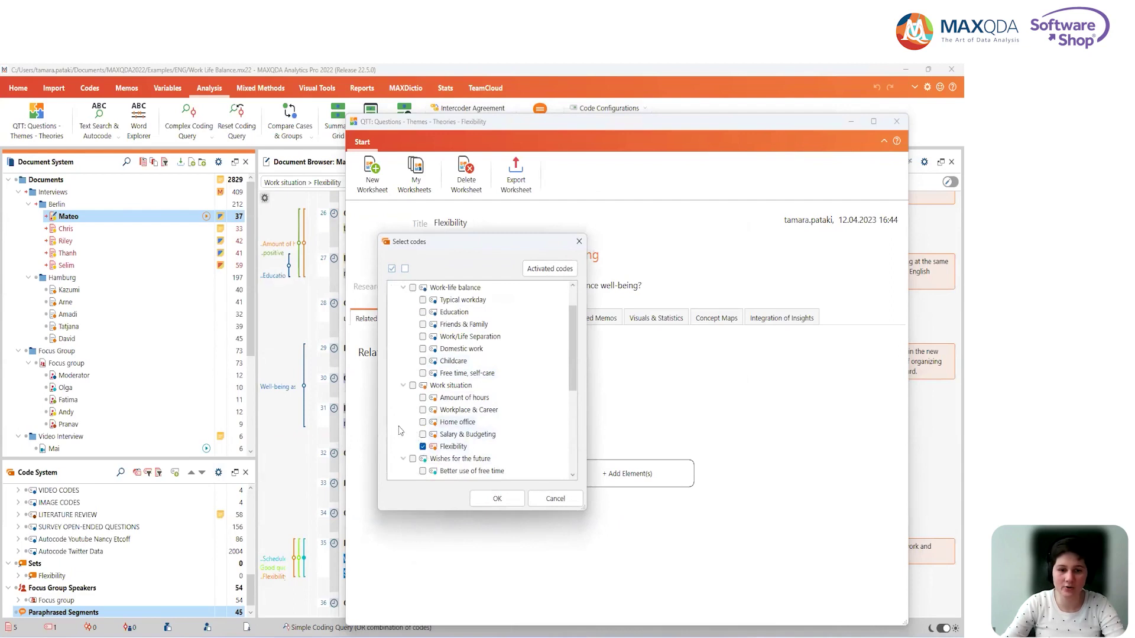
scroll(400, 430, "down", 1)
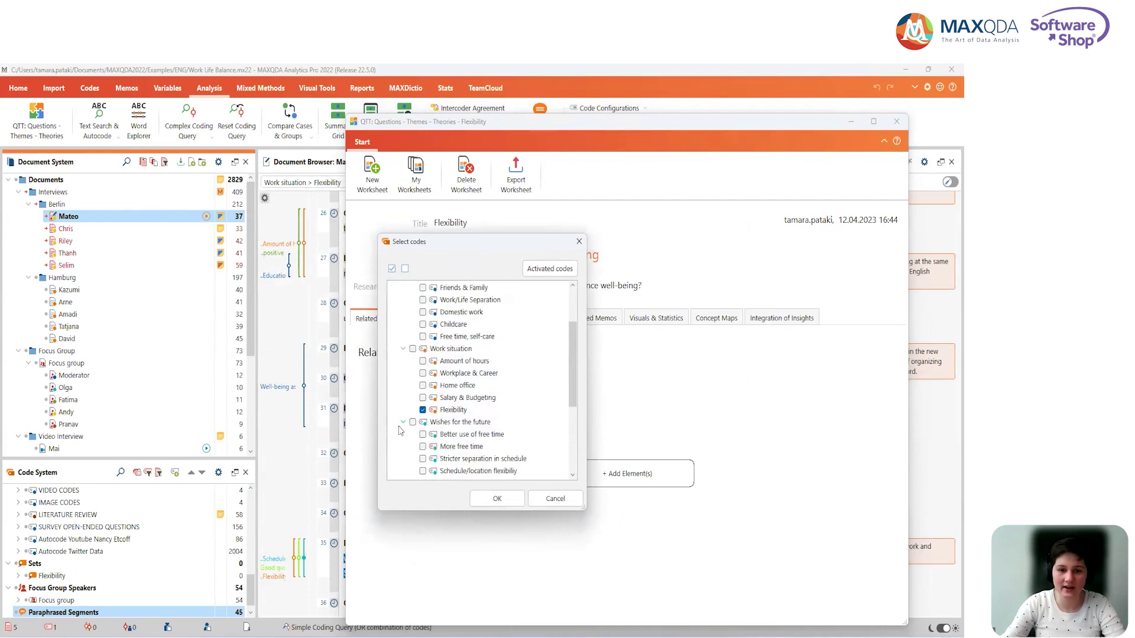
scroll(400, 430, "up", 1)
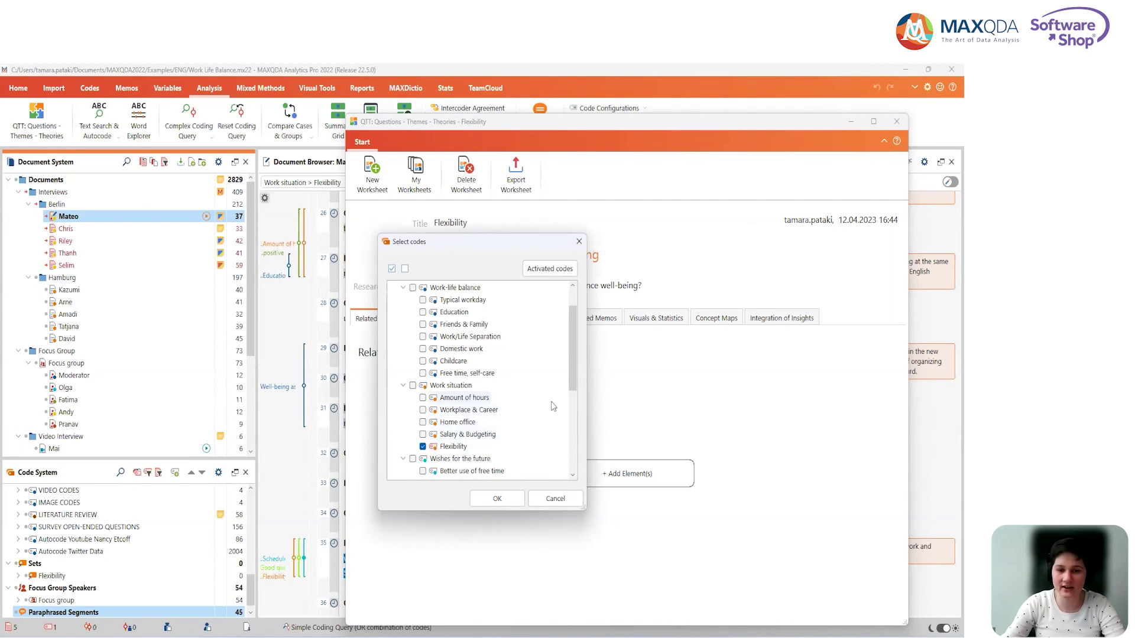
left_click(422, 410)
left_click(424, 422)
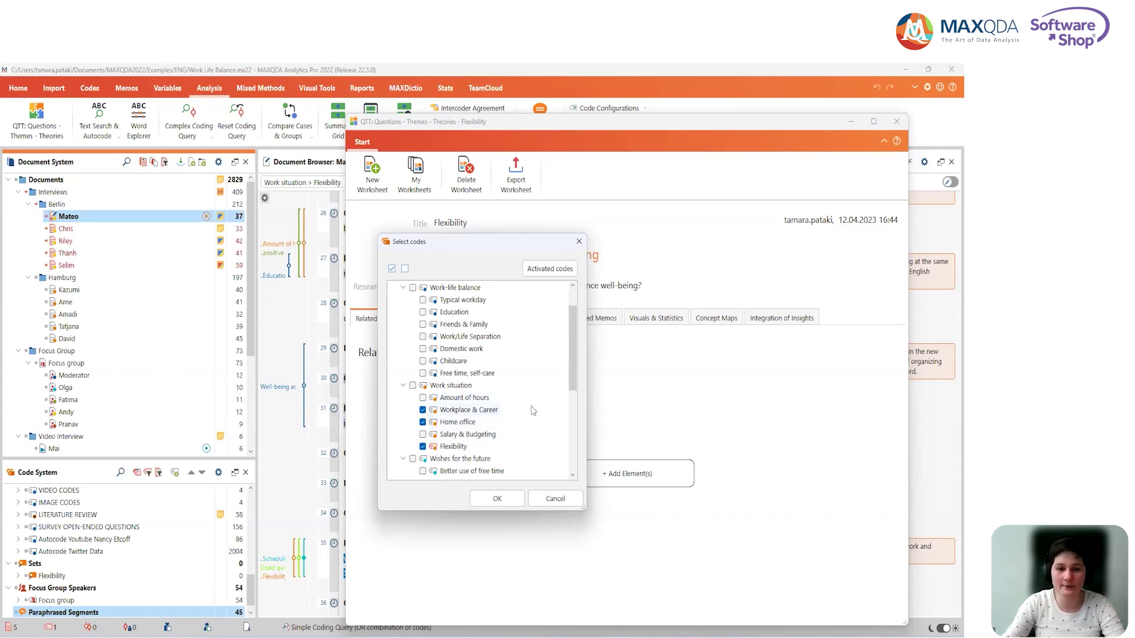
left_click(424, 337)
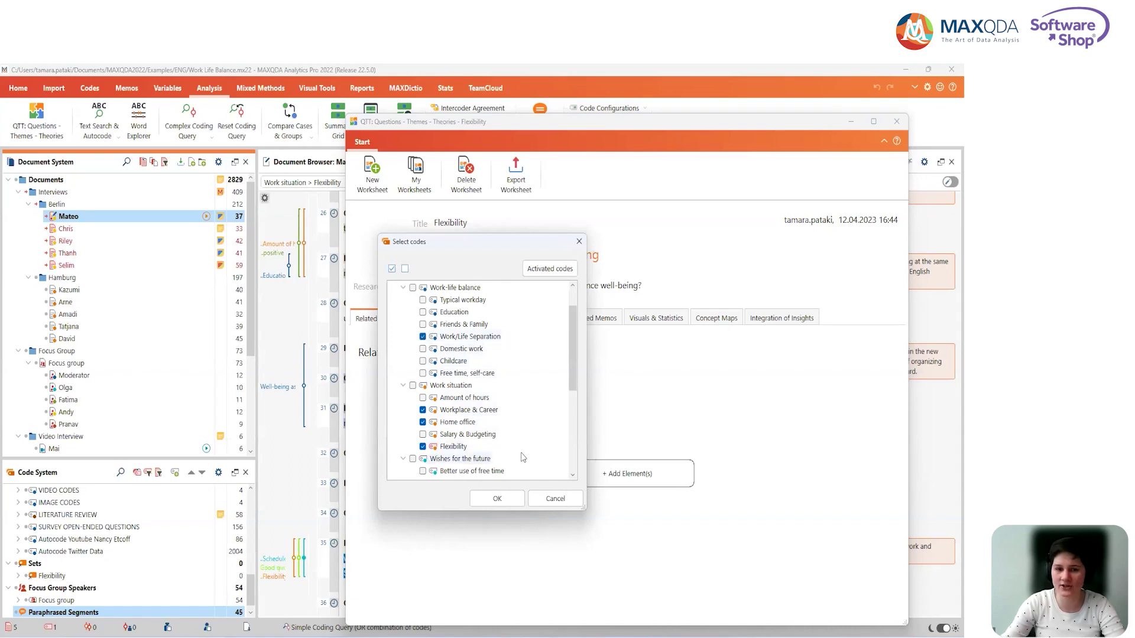
Include Satisfaction with its subcodes negative and positive in the selection and add the chosen codes to the worksheet
scroll(522, 457, "down", 1)
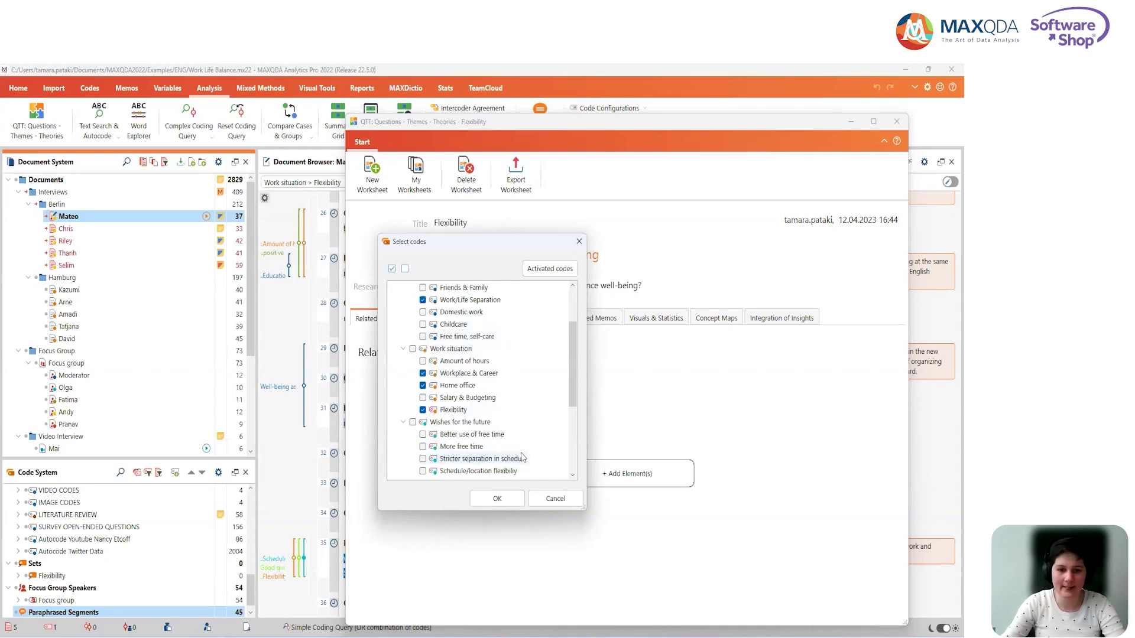
scroll(522, 457, "down", 2)
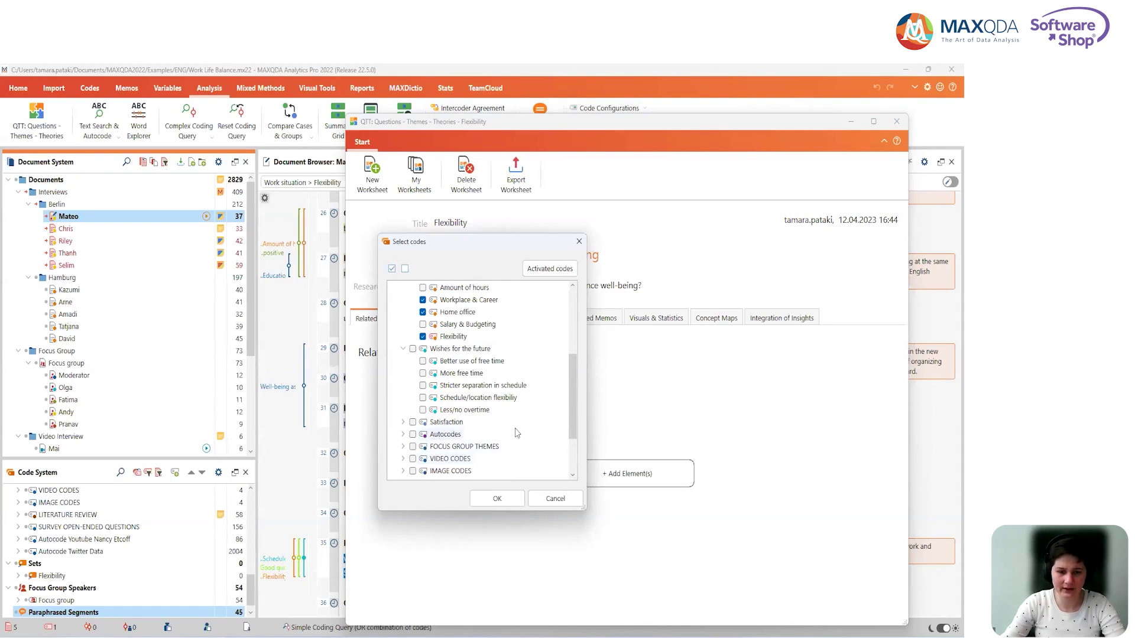
left_click(406, 423)
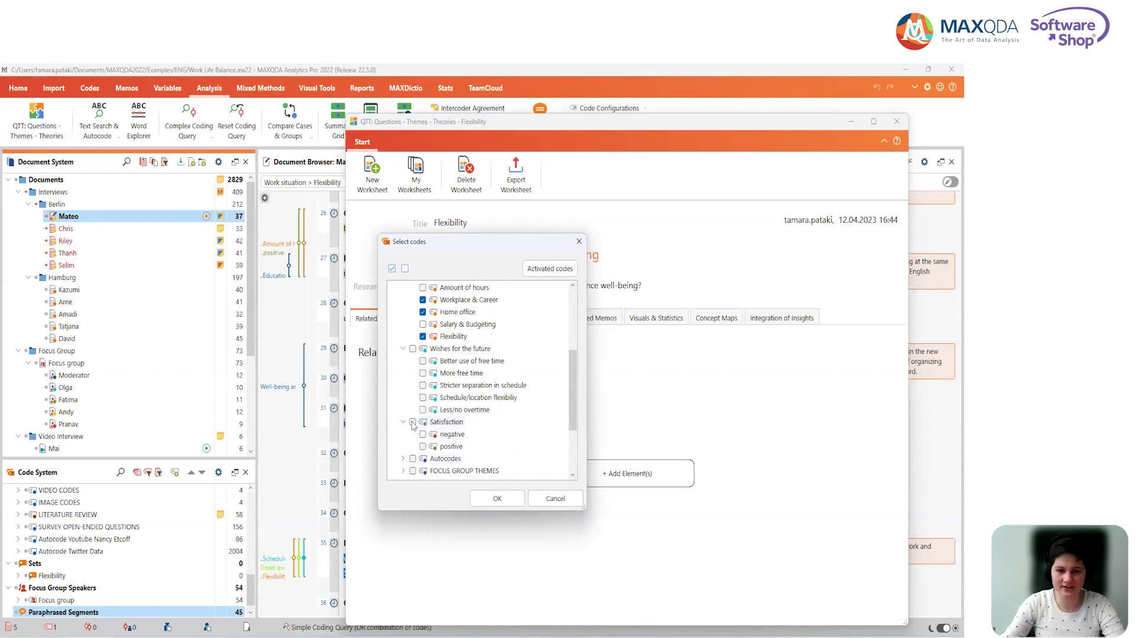
left_click(413, 423)
left_click(423, 435)
left_click(423, 447)
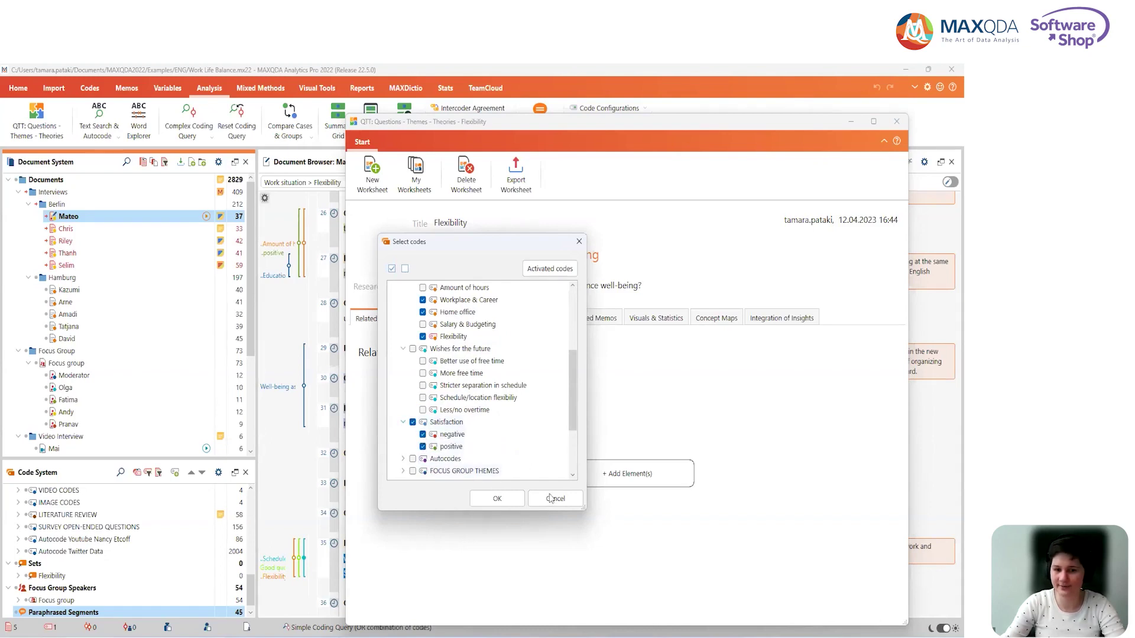
left_click(497, 499)
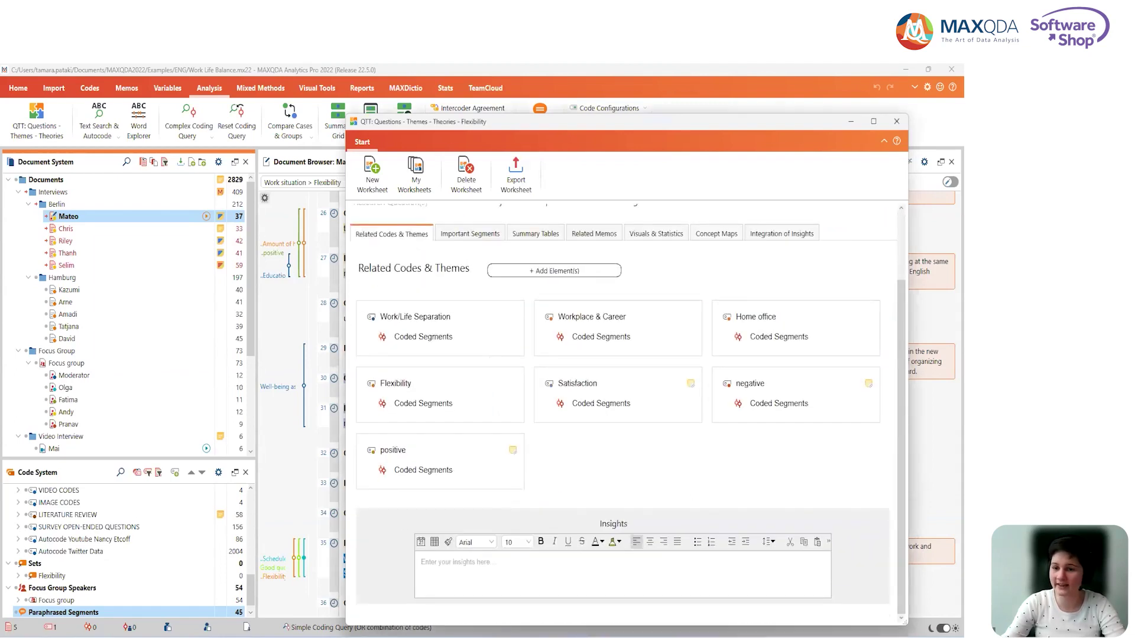
Open the memo attached to the Satisfaction code among the worksheet's related codes
left_click(692, 386)
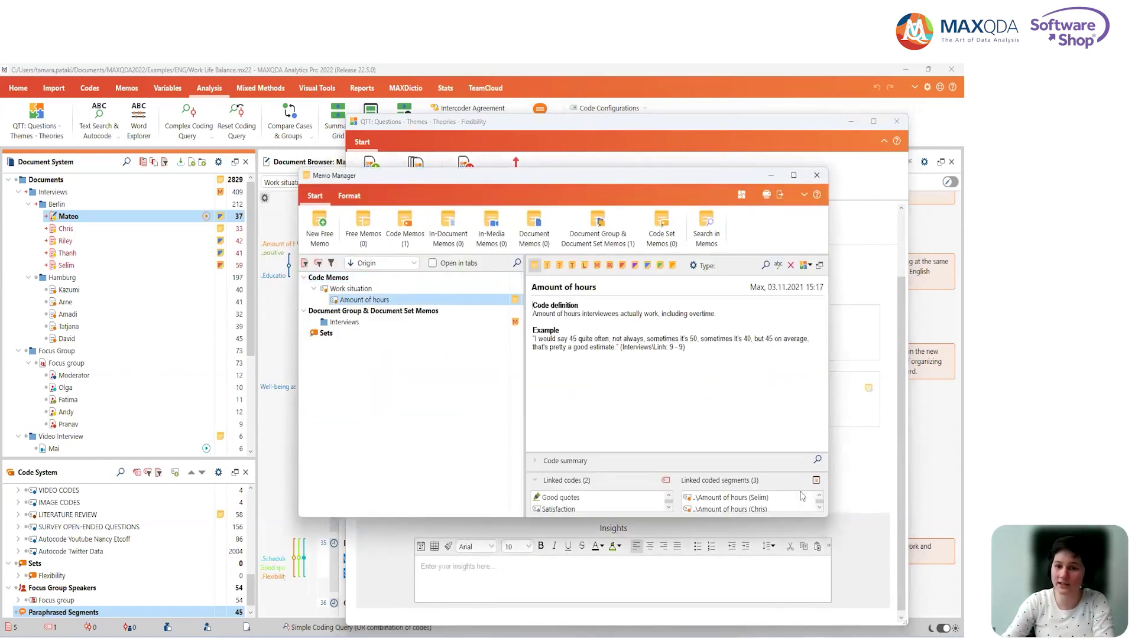
Enlarge and reposition the memo window to view the Amount of hours memo, and close it
left_click_drag(826, 518, 853, 566)
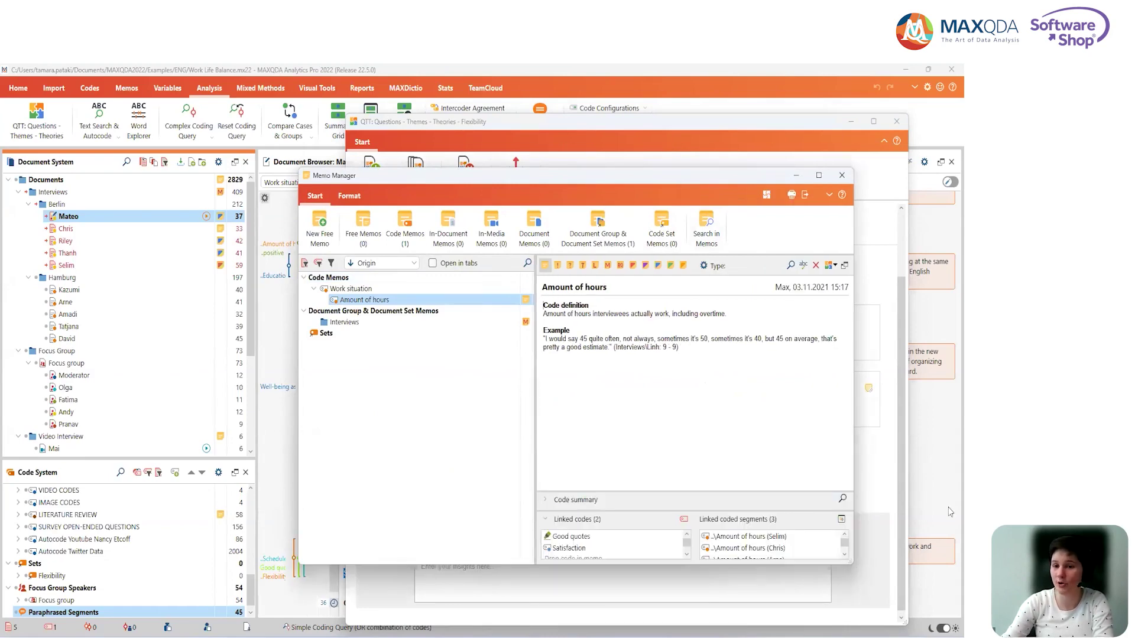
left_click_drag(678, 180, 395, 150)
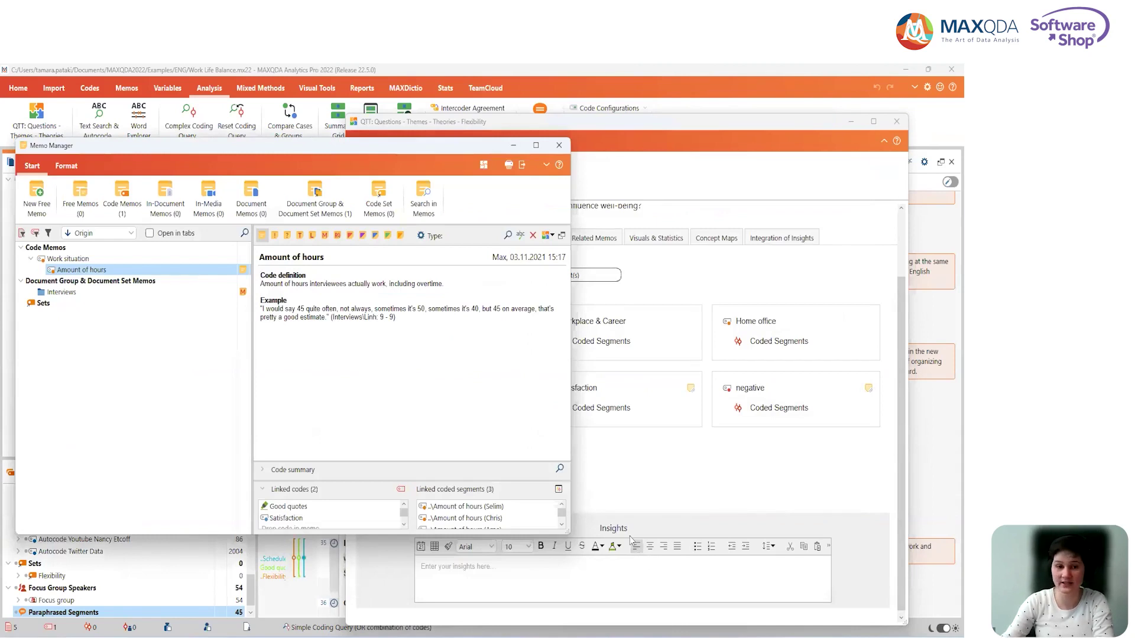
left_click(559, 146)
Enter "Why these themes are important" as the insight for the worksheet's related codes and themes
left_click(641, 593)
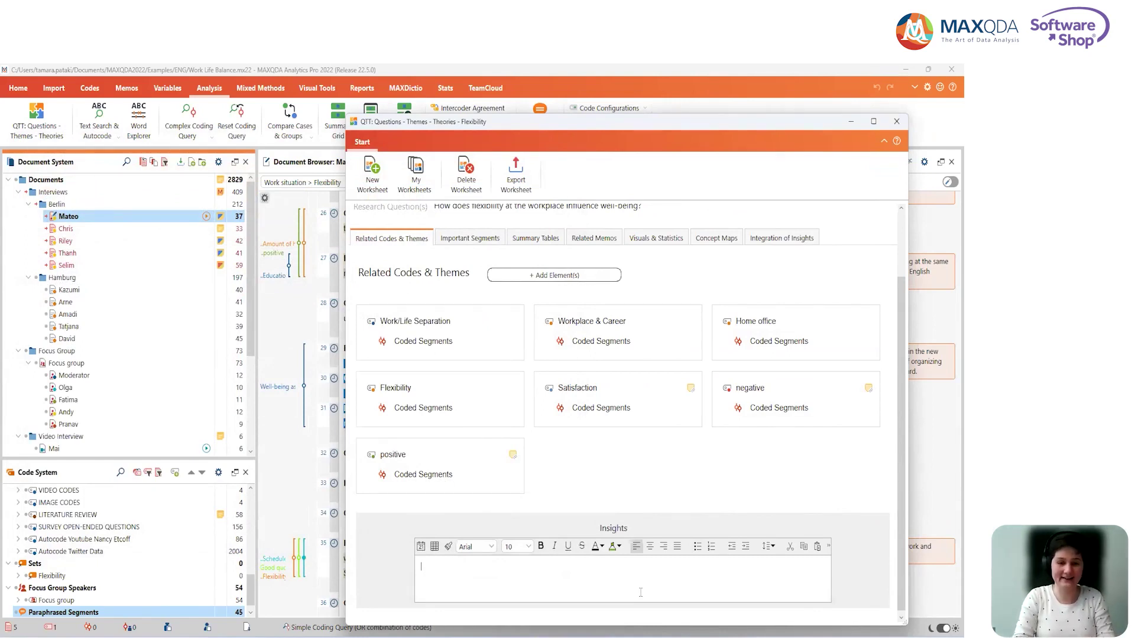
type("Why these")
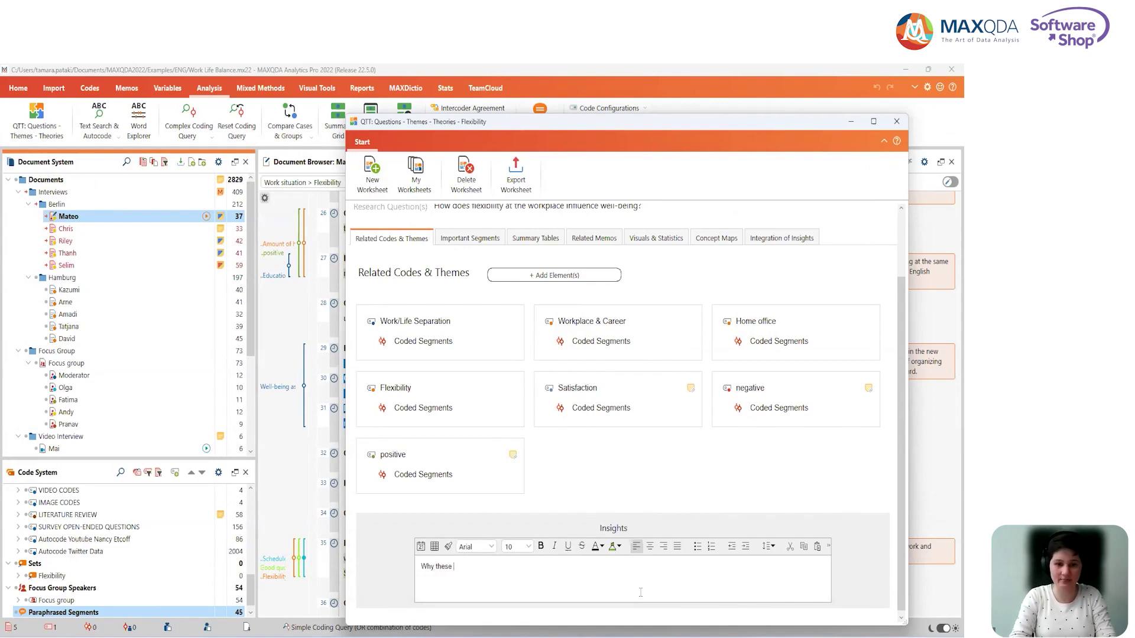
type(" themes ")
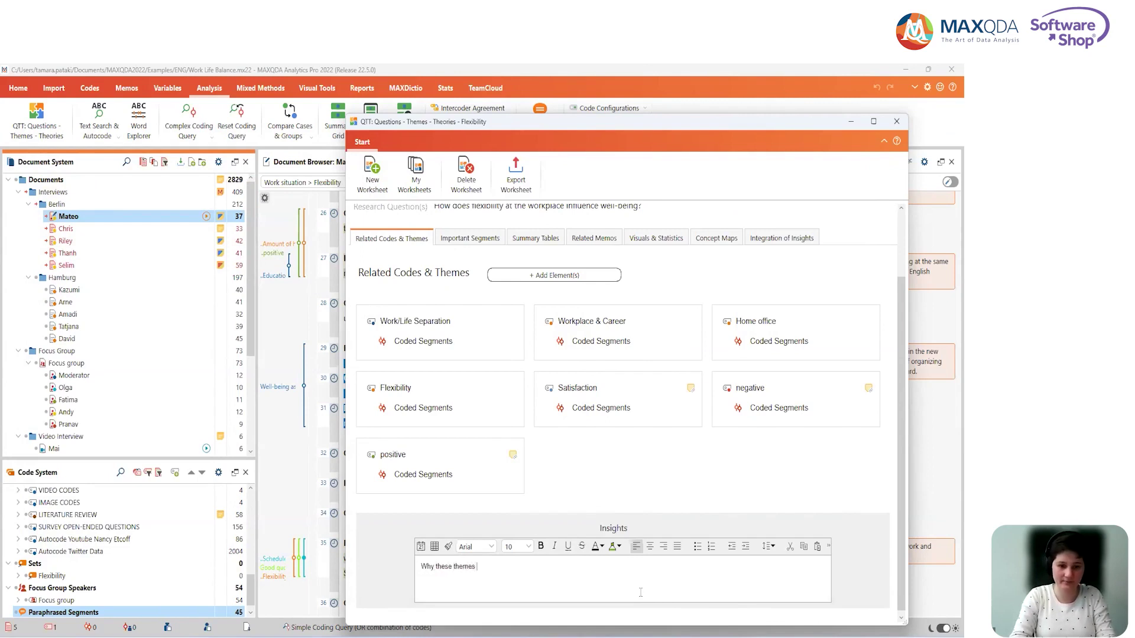
type("are important")
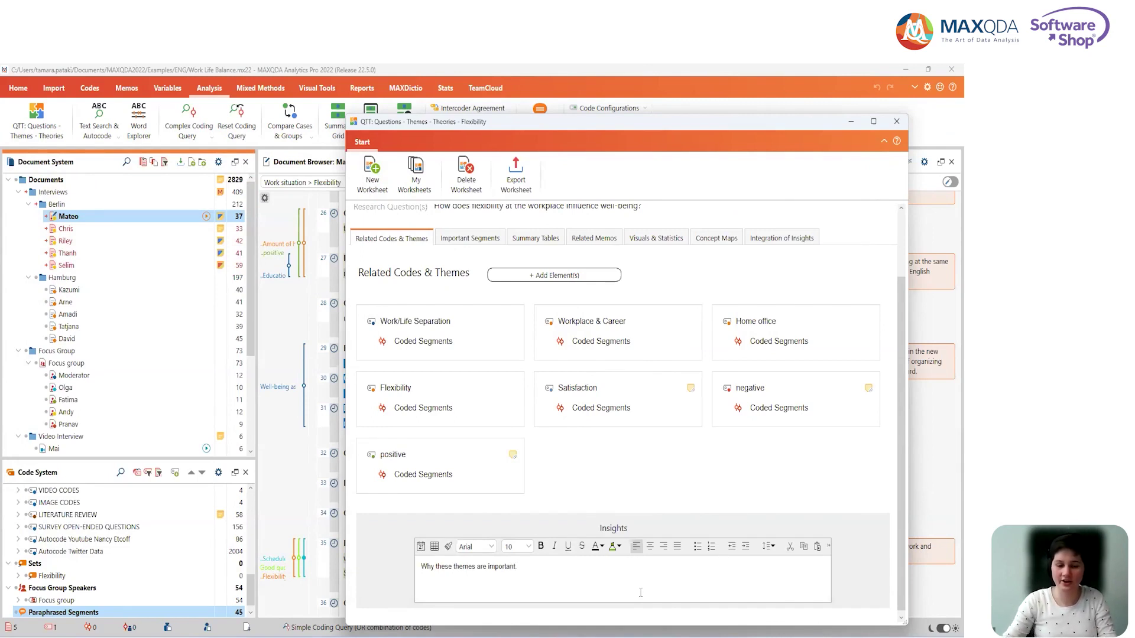
Show the worksheet's Important Segments section, move the window clear of the document list, and reactivate the Berlin interviews
left_click(487, 238)
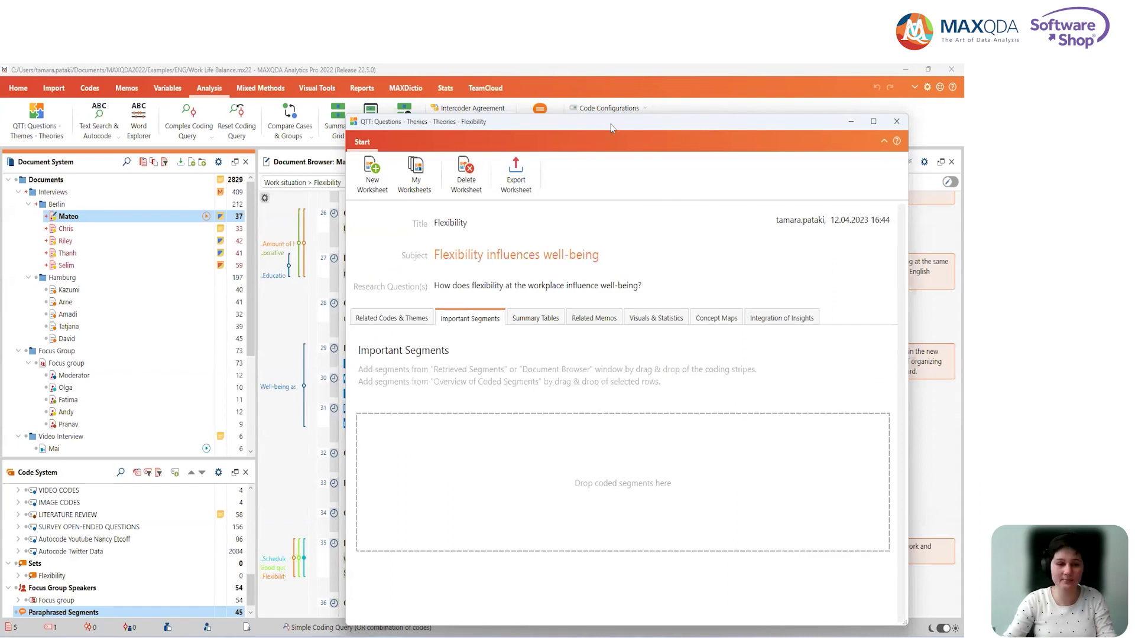
left_click_drag(612, 129, 730, 122)
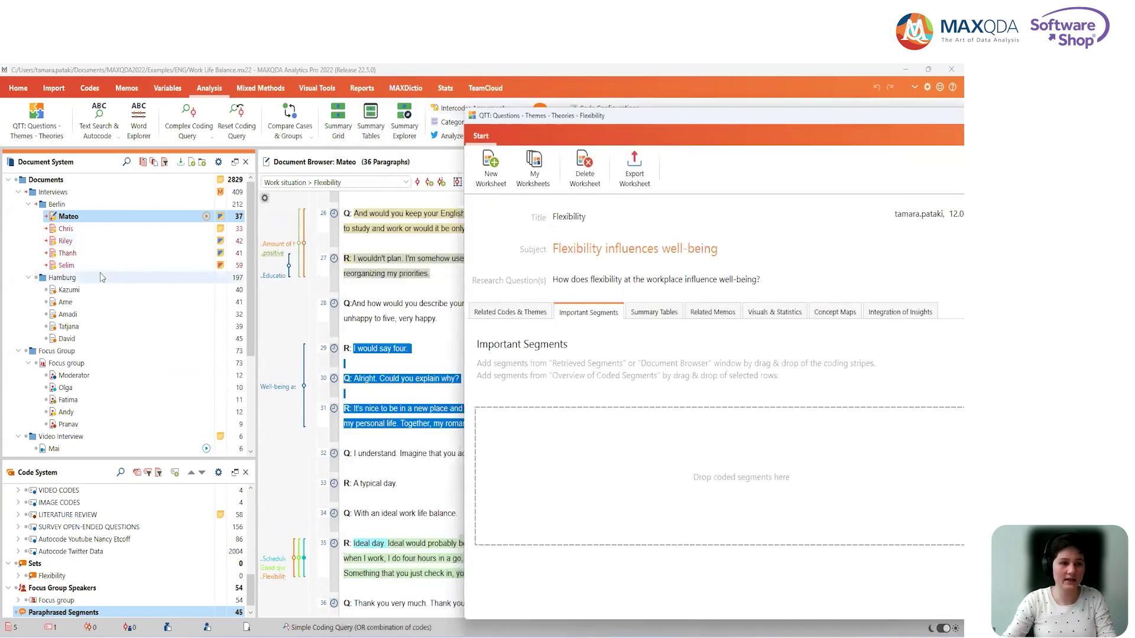
left_click(36, 205)
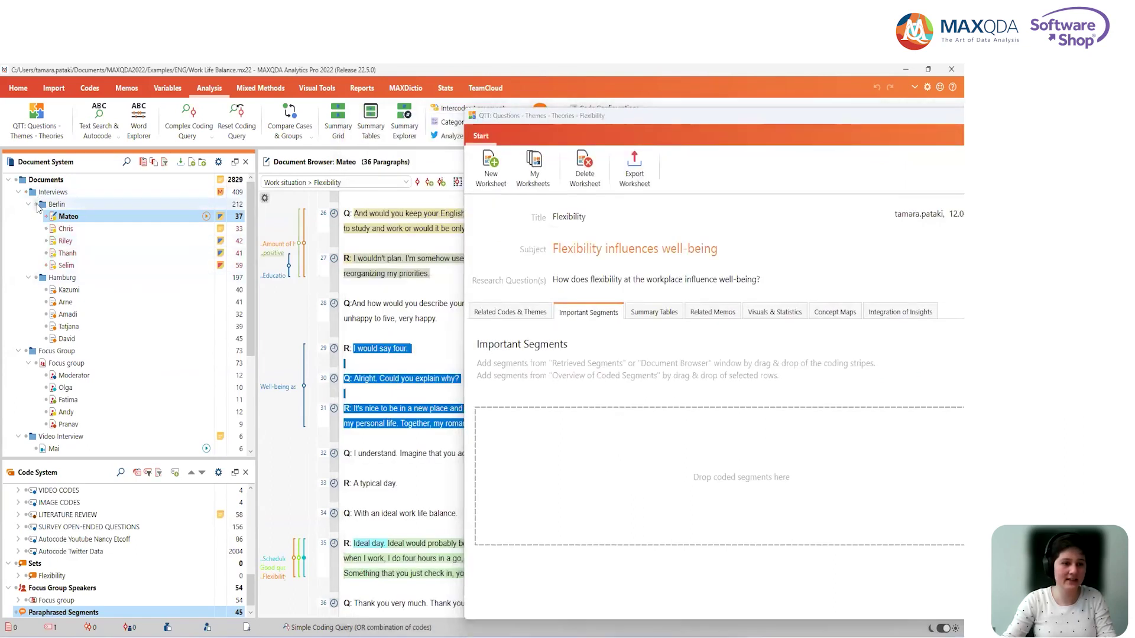
left_click(37, 204)
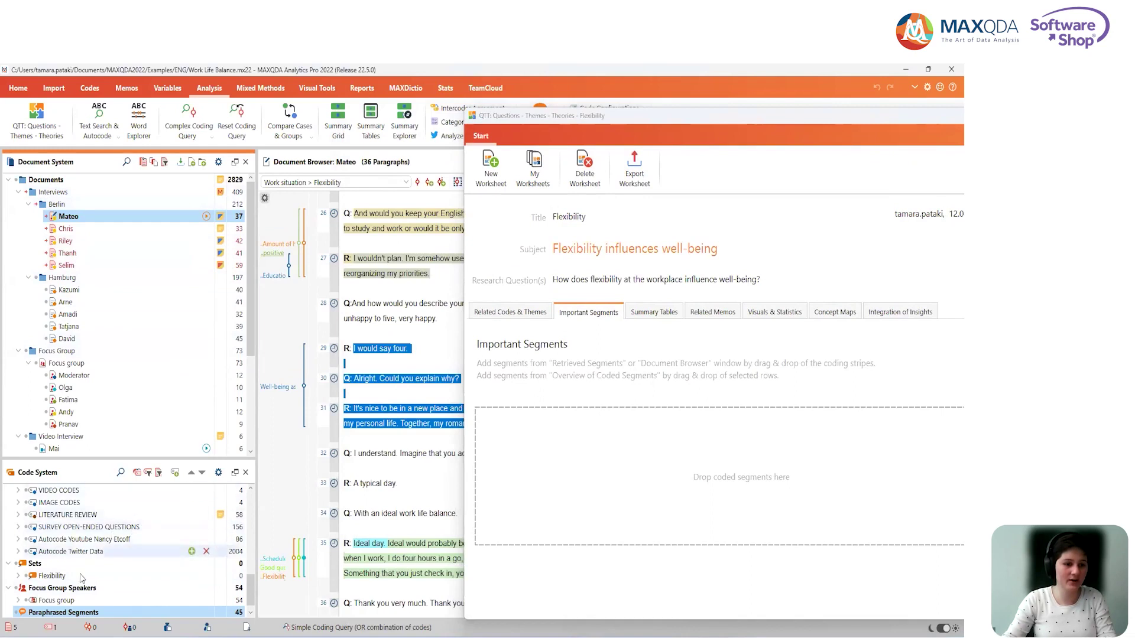
Activate the Flexibility code under Work situation and display the Retrieved Segments window
scroll(64, 569, "up", 5)
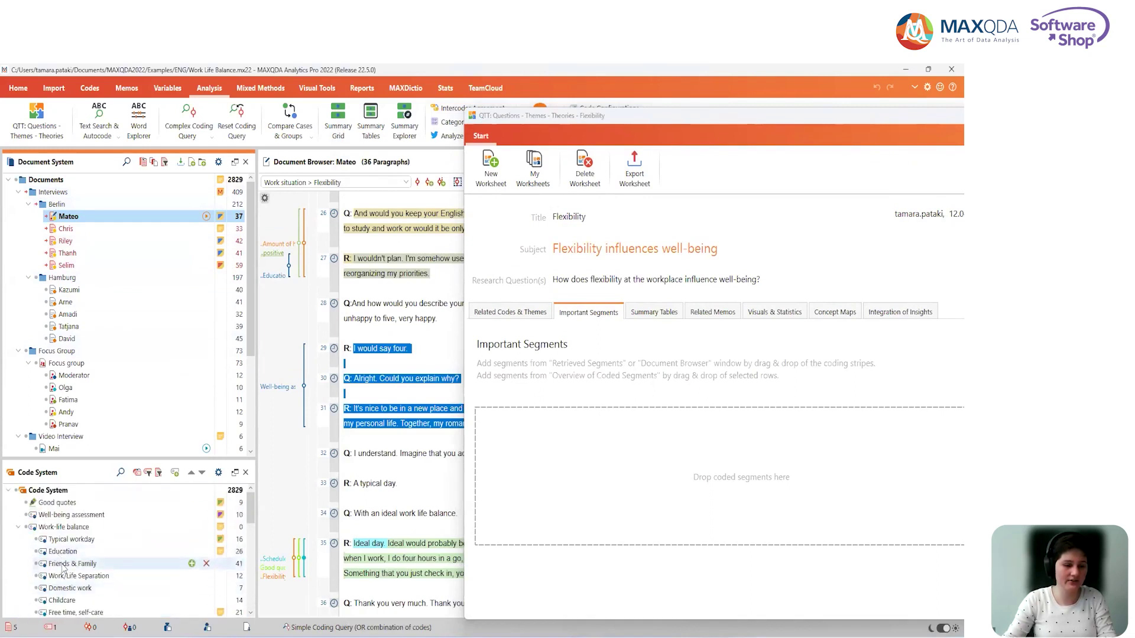
scroll(59, 582, "down", 1)
left_click(37, 612)
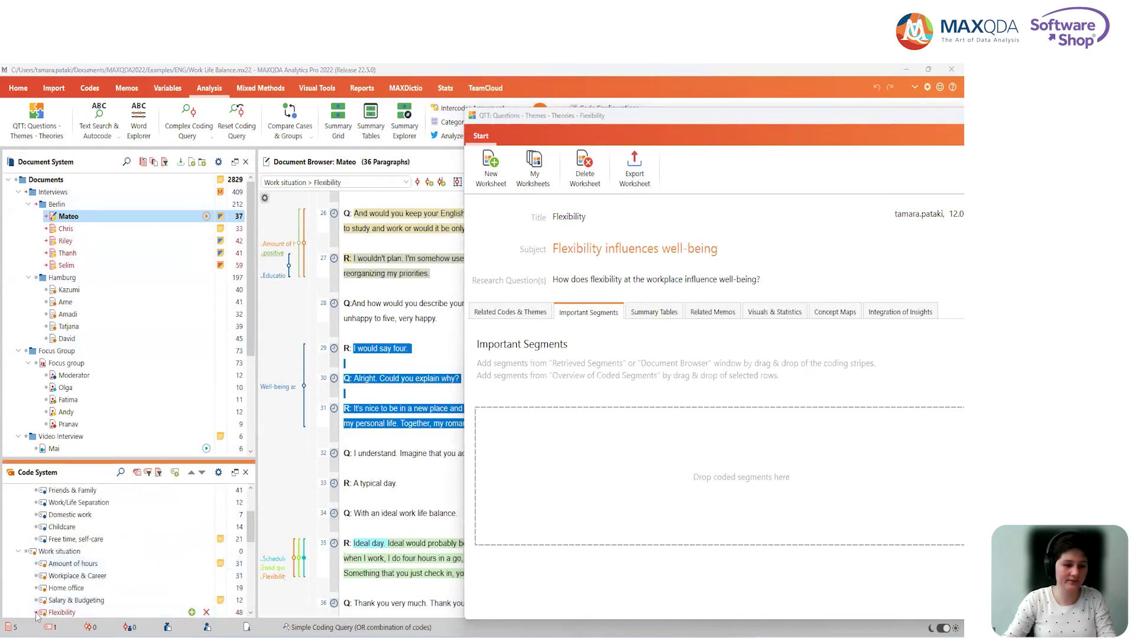
scroll(57, 95, "up", 5)
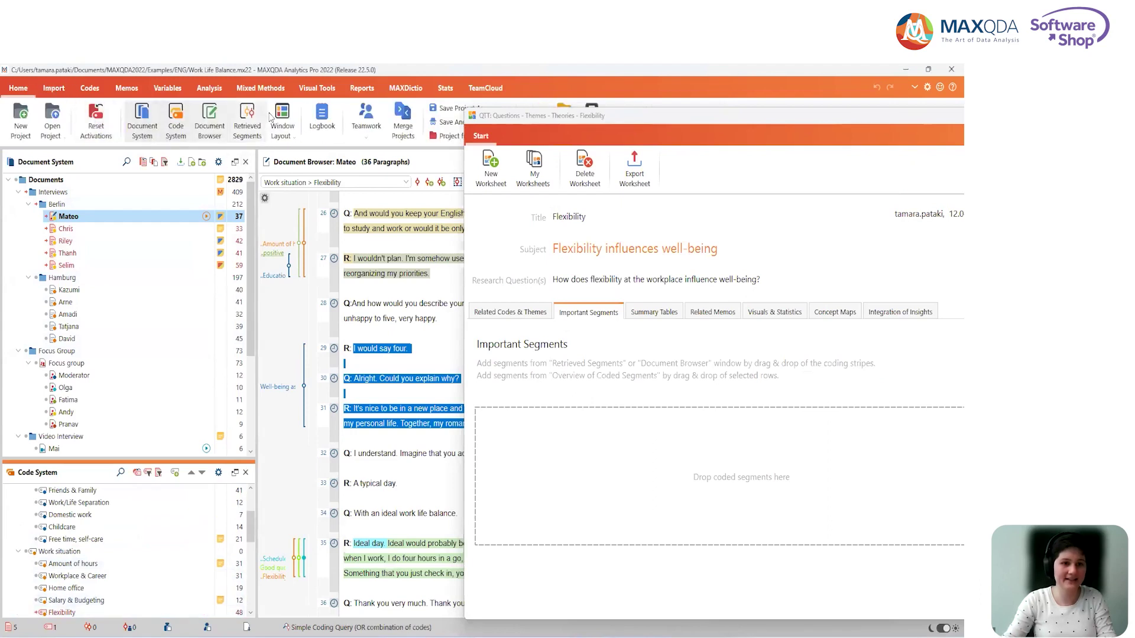
left_click(242, 117)
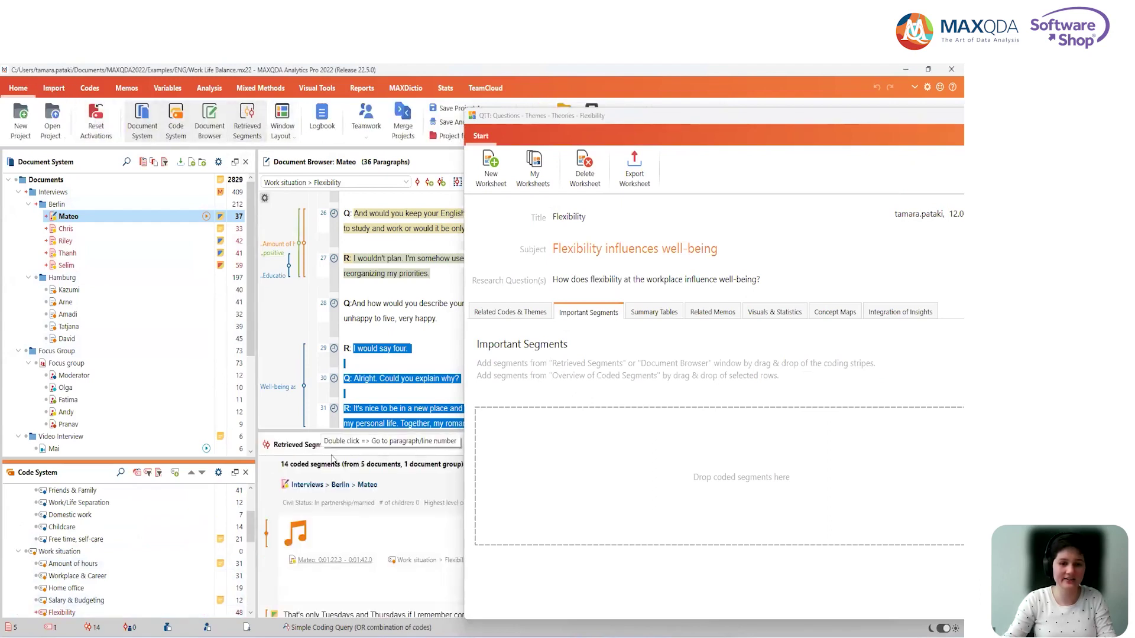
Add the first Berlin interview's Flexibility segments at positions 3, 5 and 35 and the second interview's at 9 and 15 to Important Segments
scroll(343, 533, "down", 3)
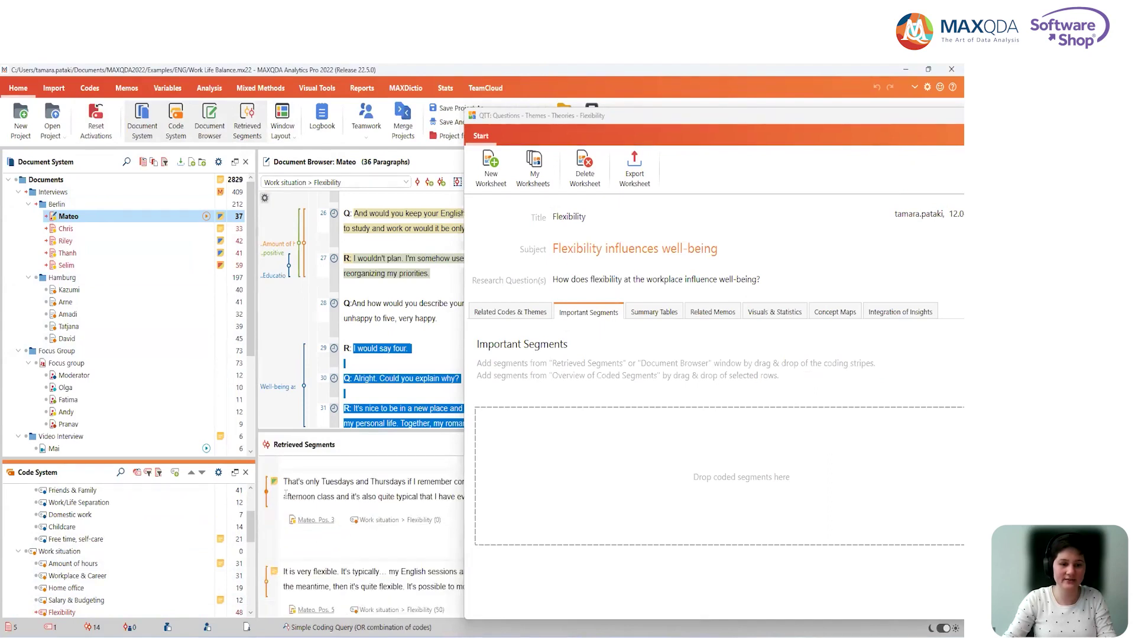
left_click_drag(267, 499, 551, 477)
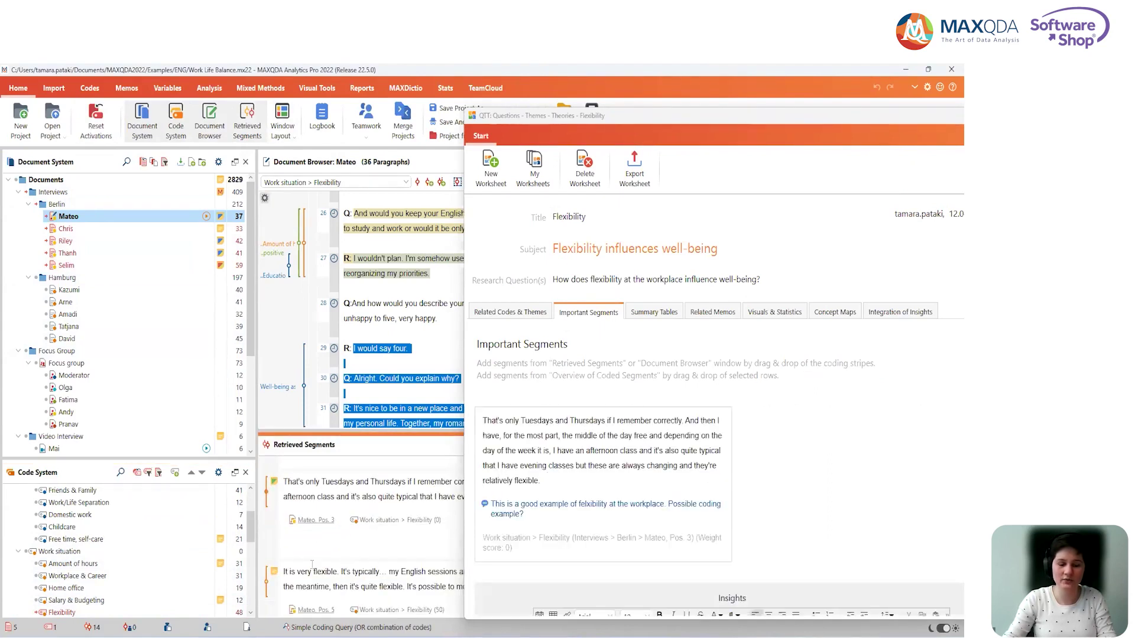
left_click_drag(268, 591, 783, 464)
scroll(351, 506, "down", 3)
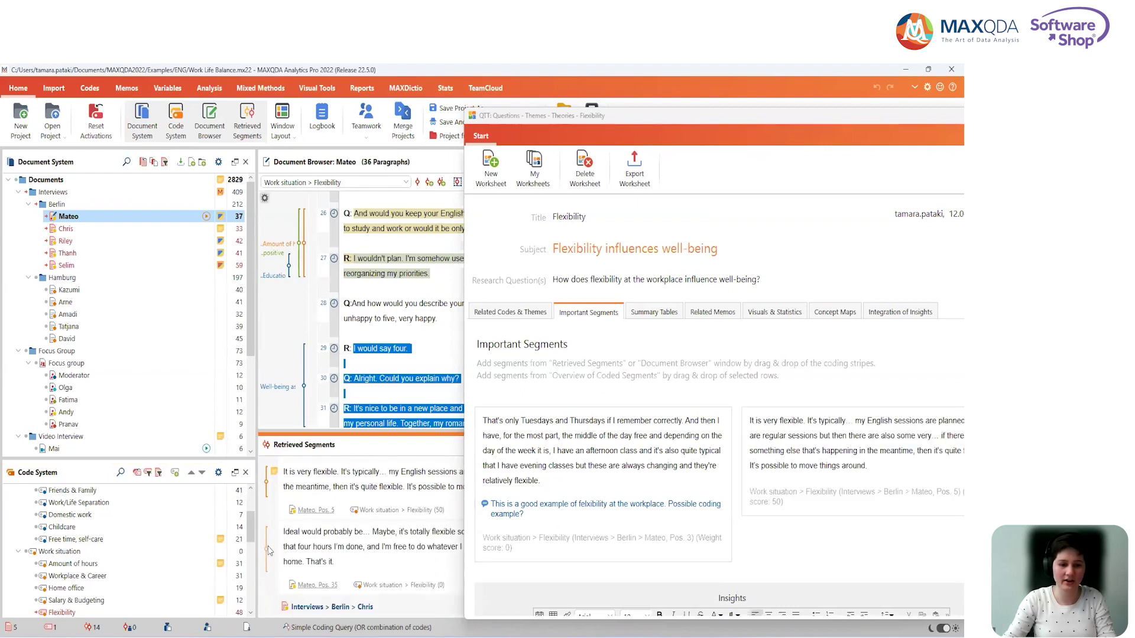
left_click_drag(593, 538, 774, 547)
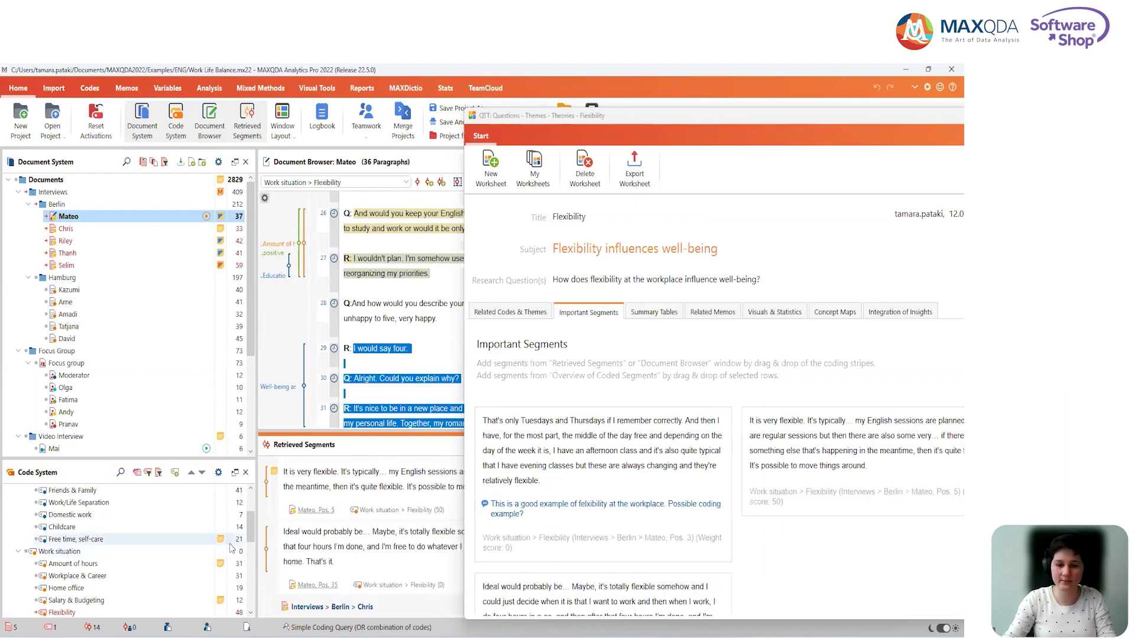
scroll(353, 526, "down", 3)
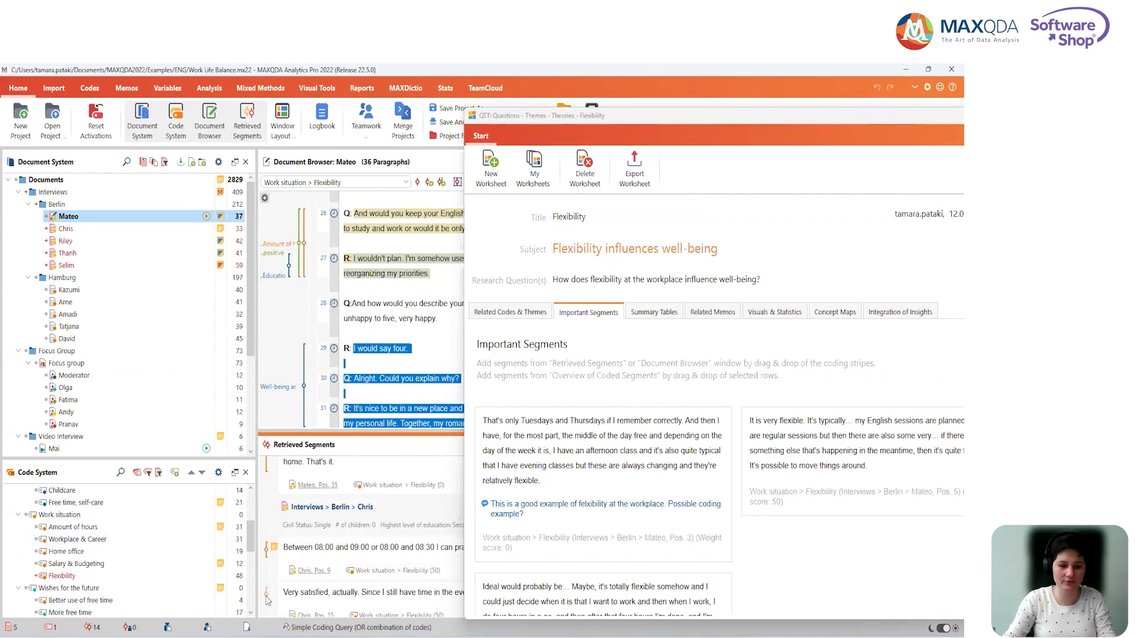
left_click_drag(266, 600, 792, 552)
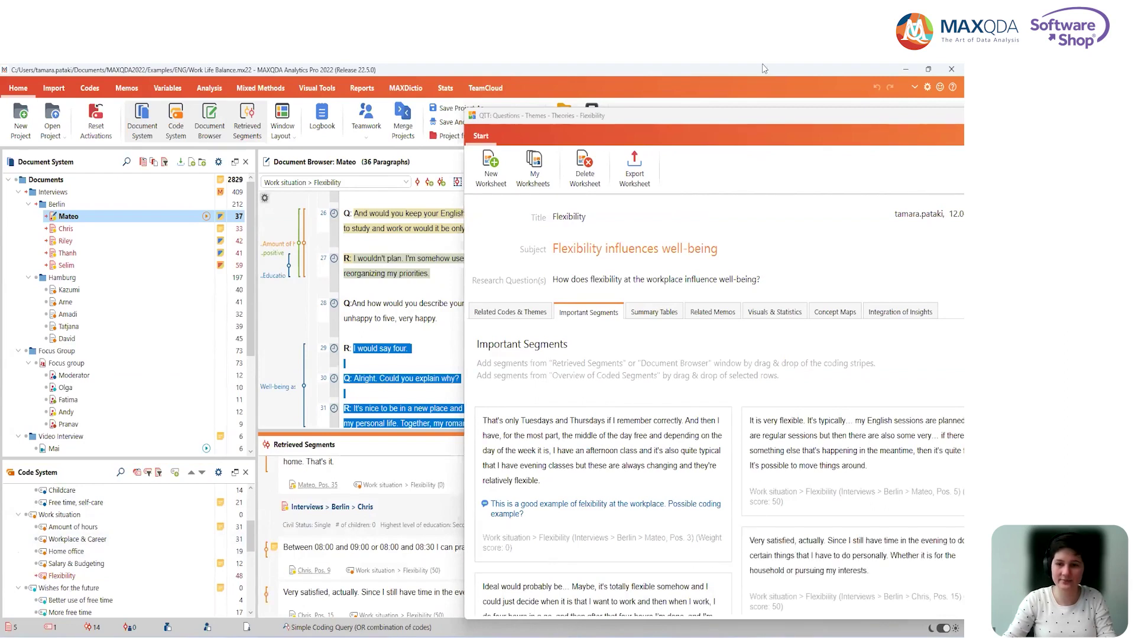
Bring the whole worksheet into view, review the added segments and enter "Add some further notes" as their insight
left_click(728, 122)
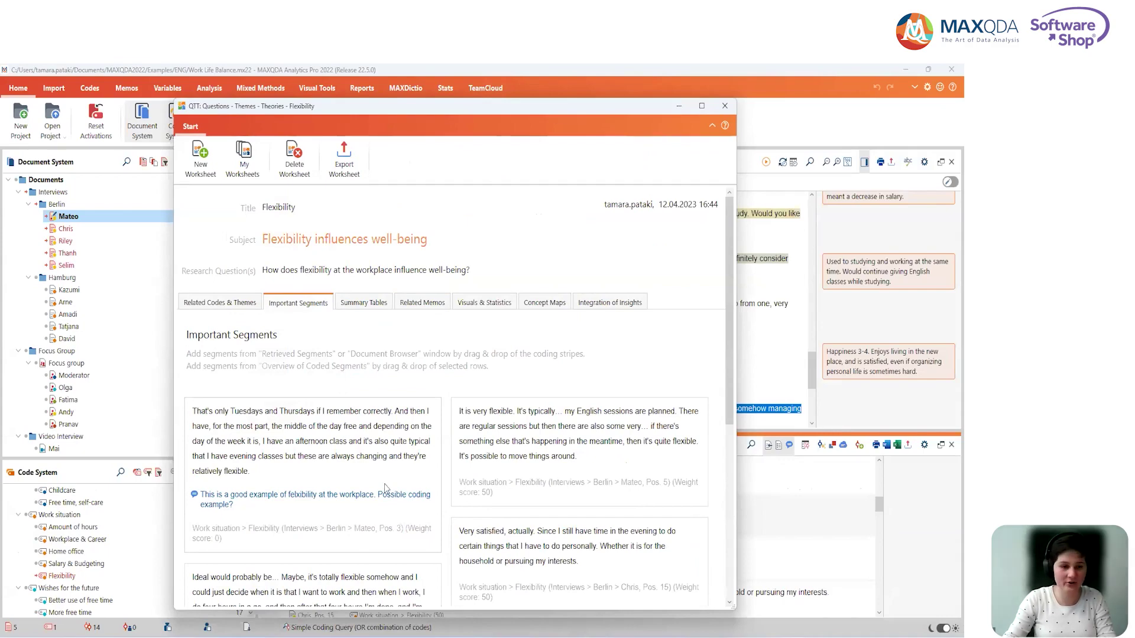
scroll(384, 486, "down", 5)
scroll(385, 487, "up", 2)
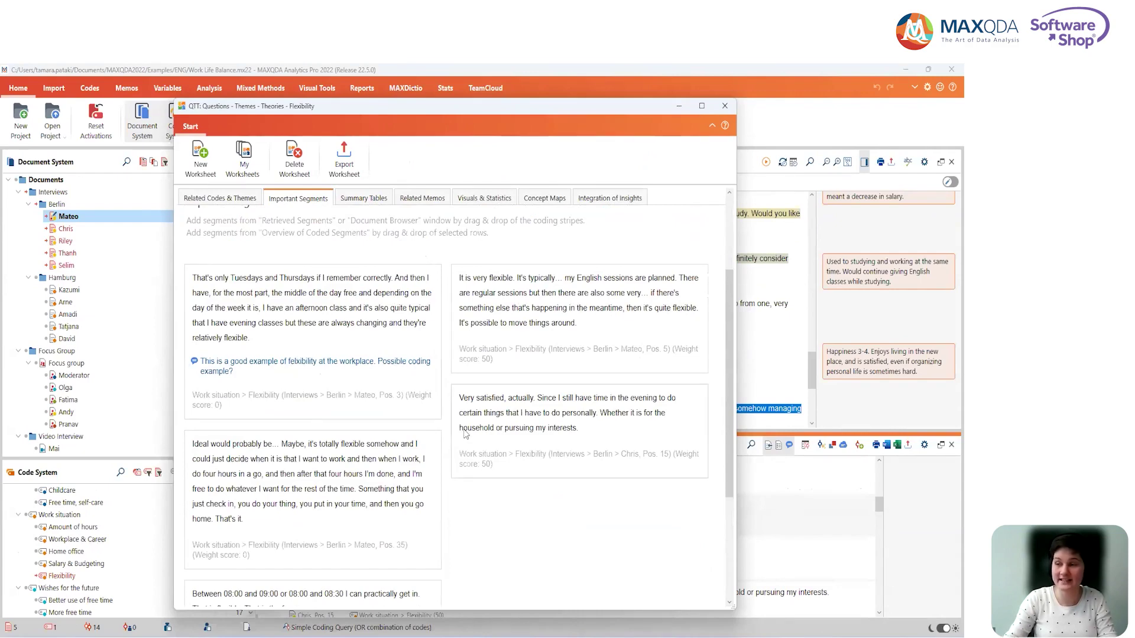
scroll(466, 434, "down", 1)
scroll(466, 435, "down", 2)
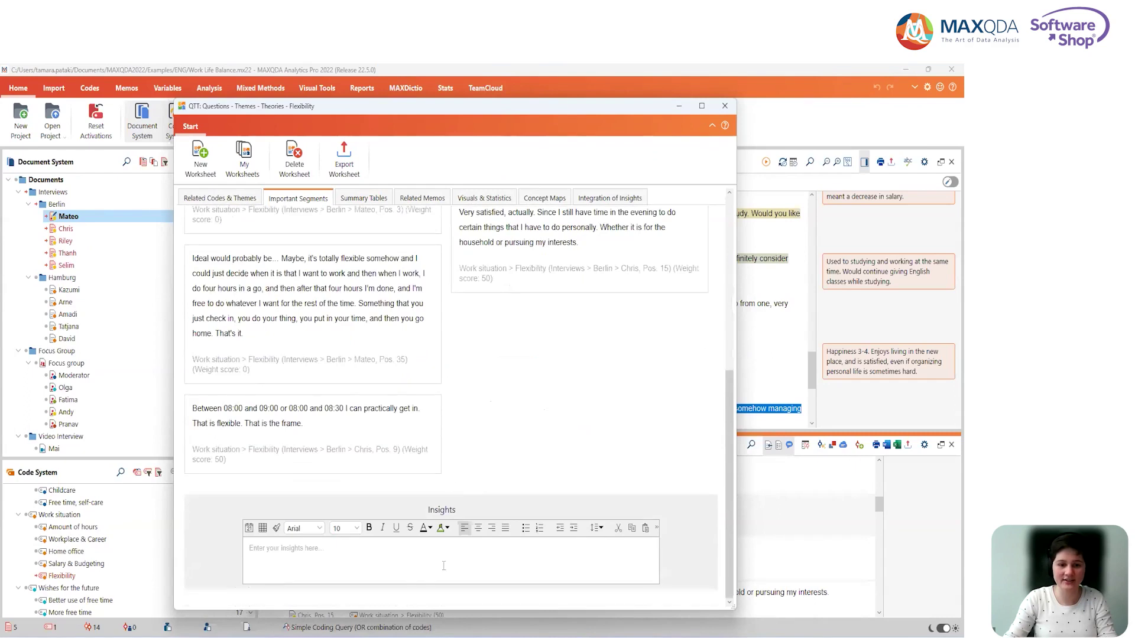
left_click(412, 549)
type("Add ")
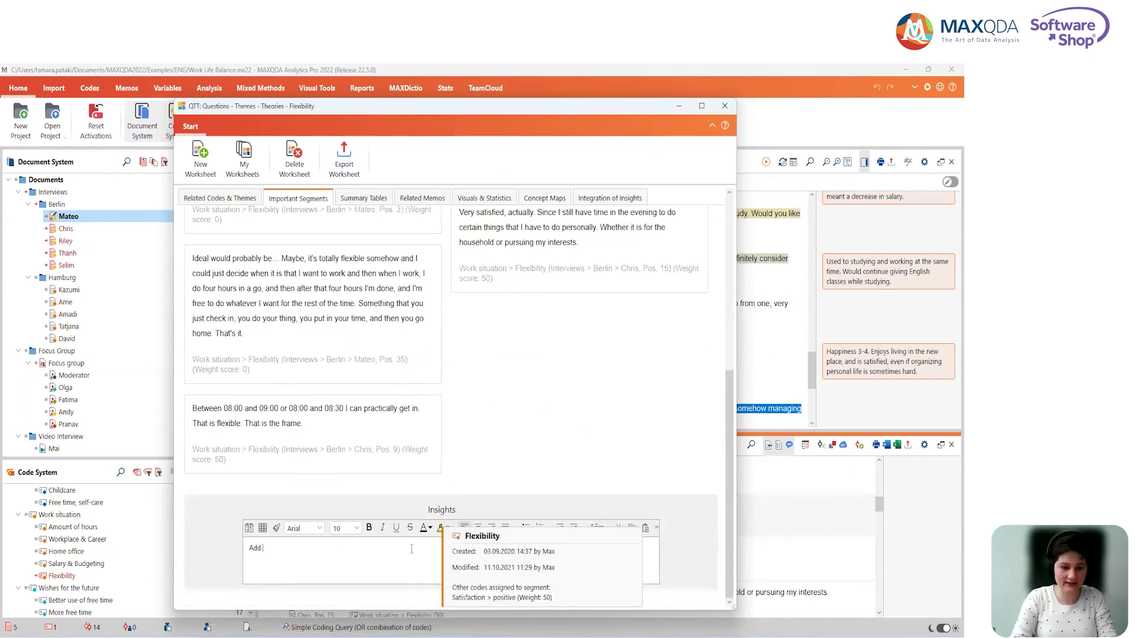
type("some further notes")
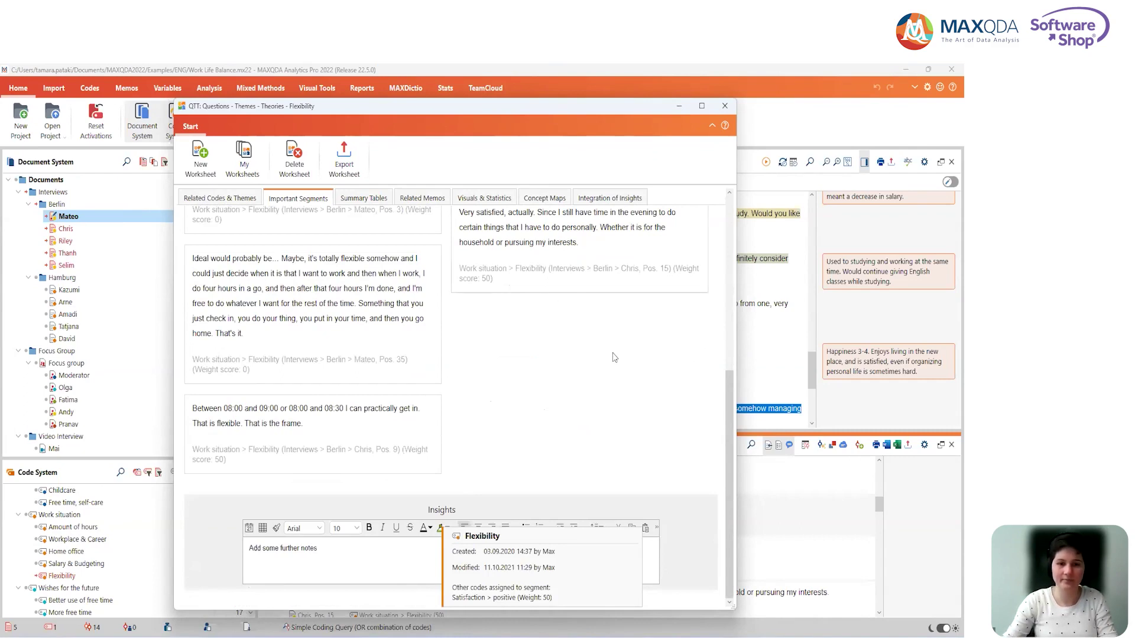
Add the existing Work-life Balance summary table for three interviewees to the worksheet's Summary Tables section
left_click(370, 198)
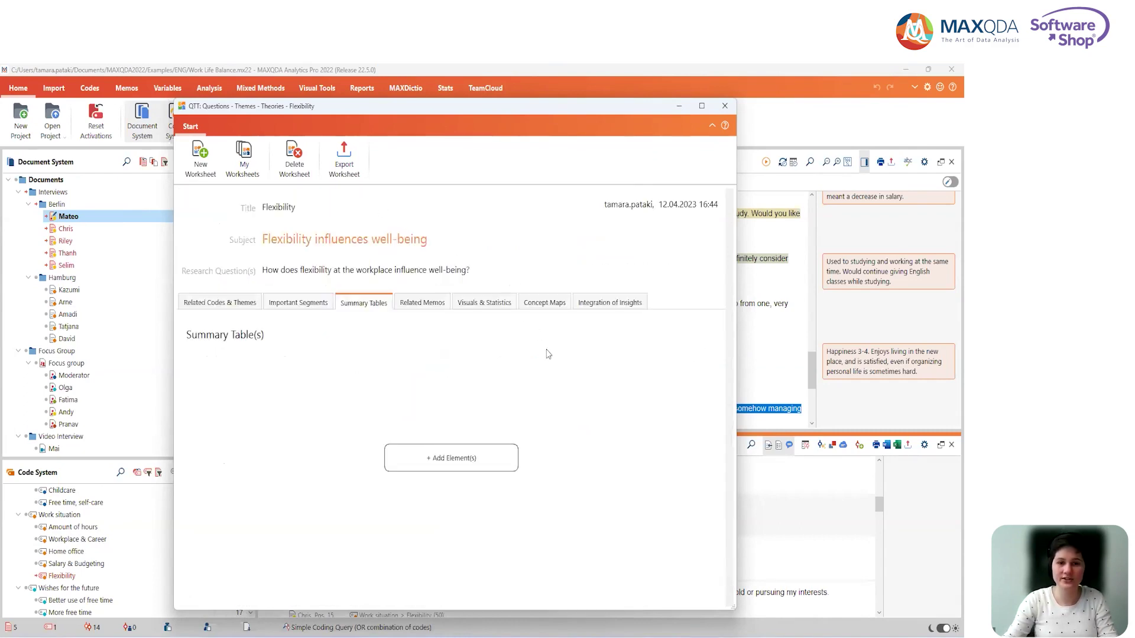
left_click(498, 460)
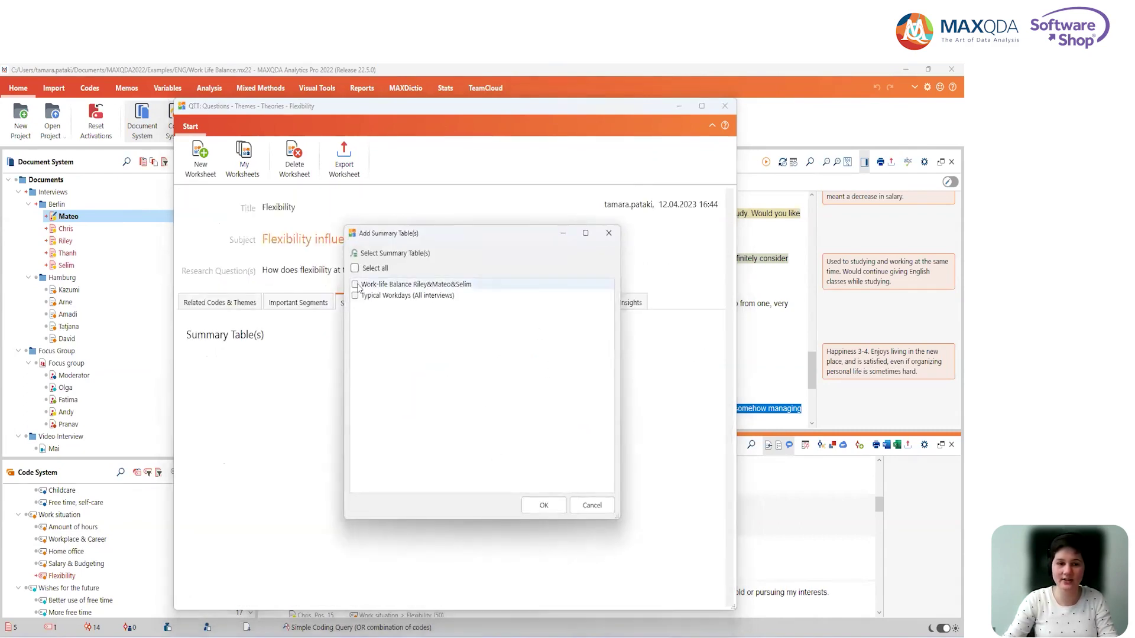
left_click(355, 284)
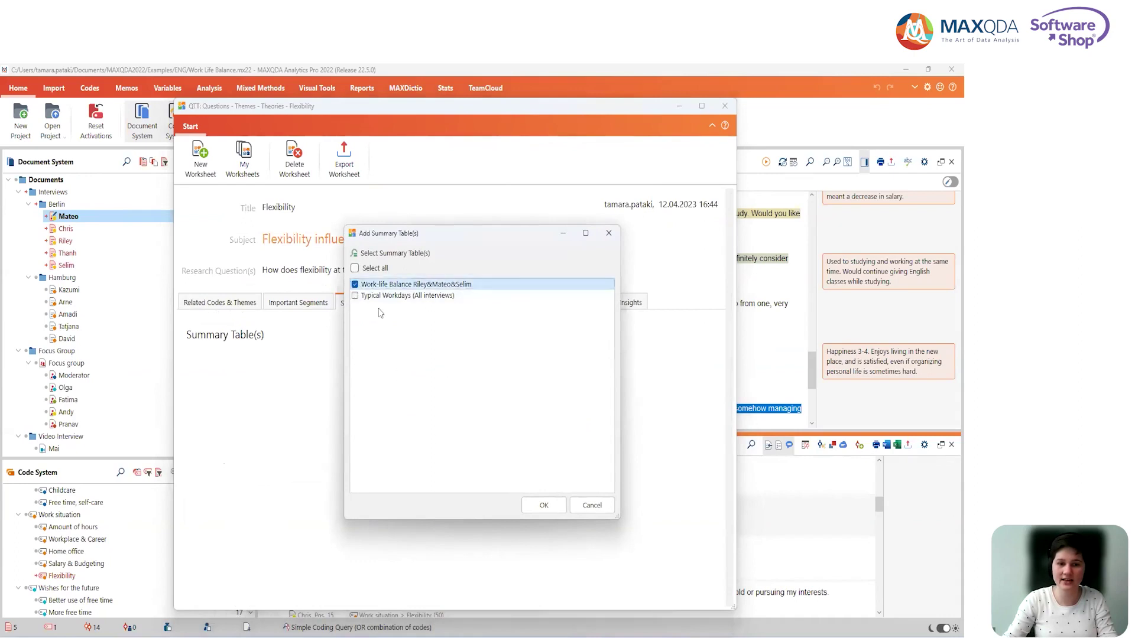
left_click(543, 505)
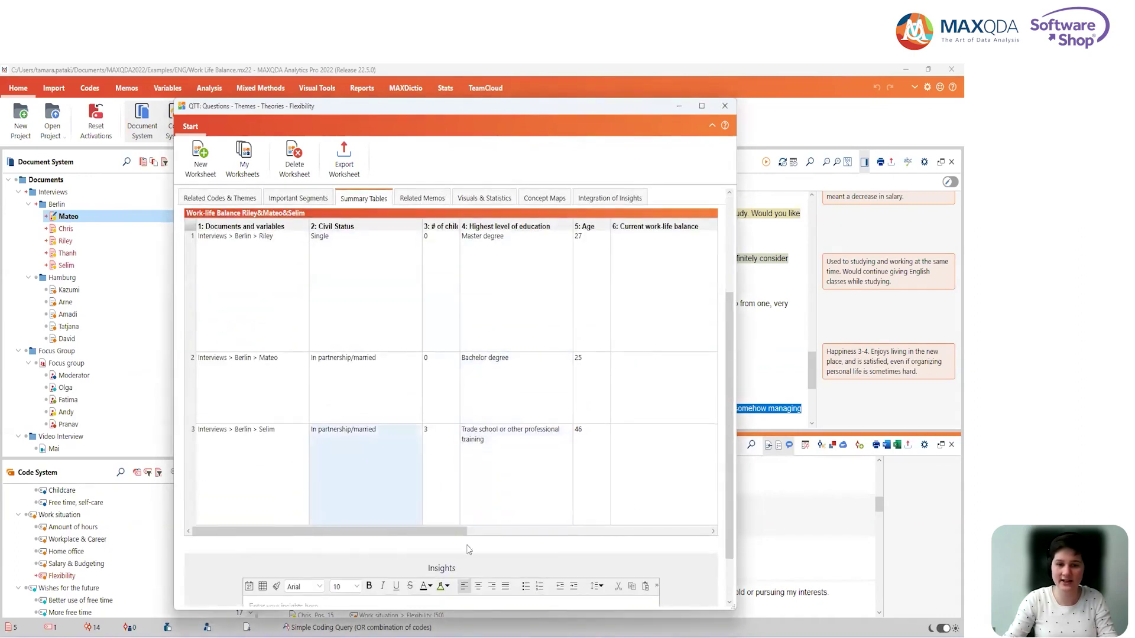
Add the code memos Measuring Happiness and Amount of hours to the worksheet's Related Memos section
left_click(418, 198)
left_click(445, 458)
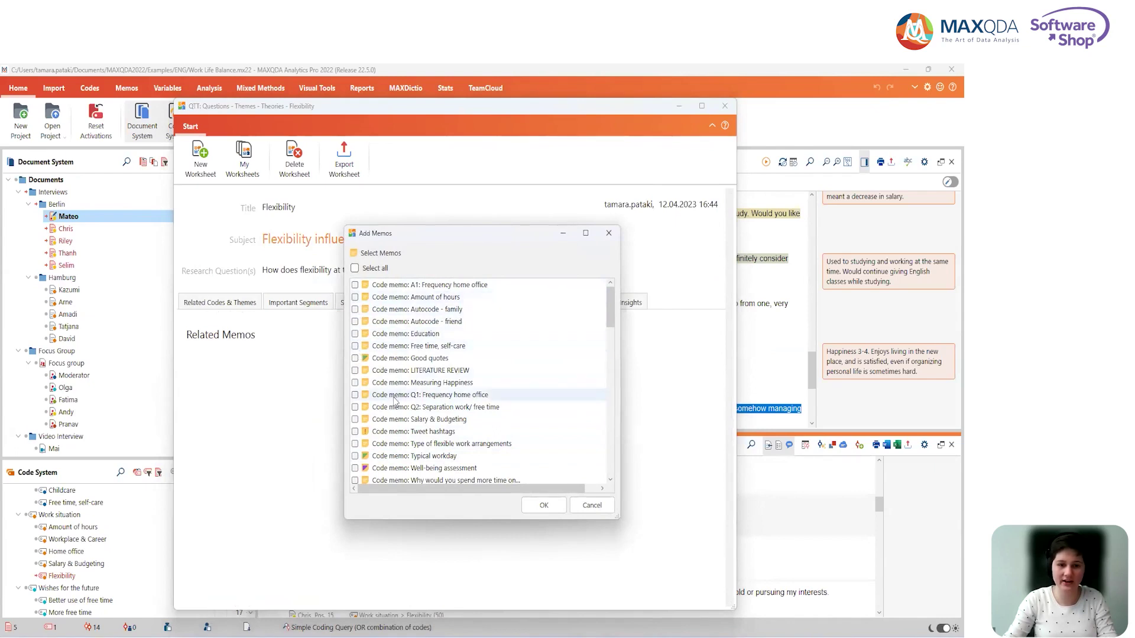
left_click(355, 383)
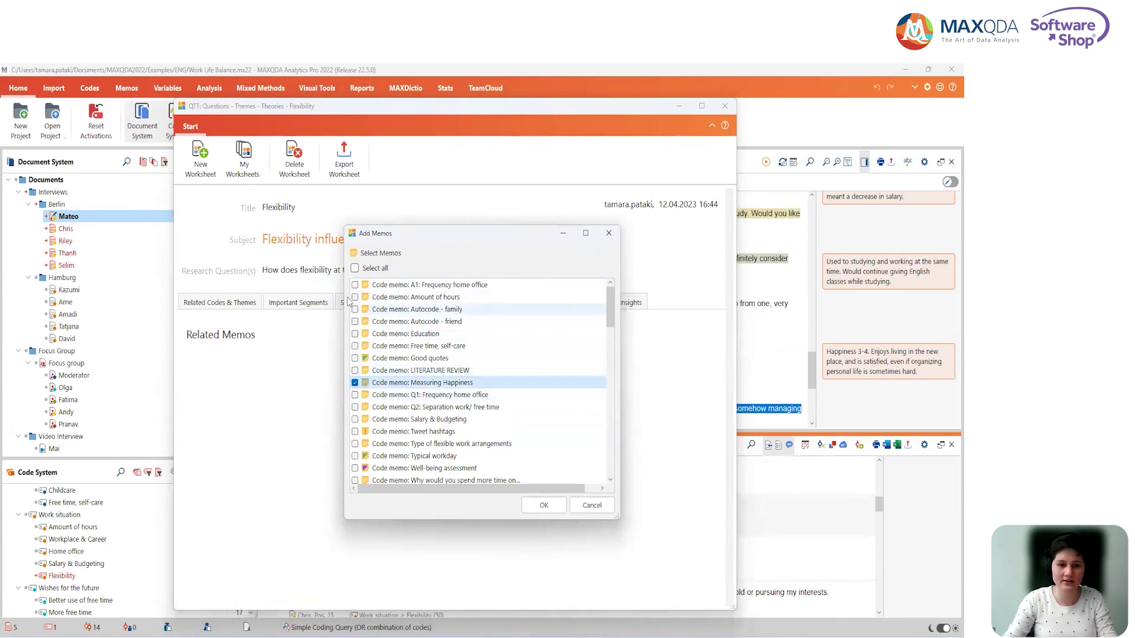
left_click(355, 297)
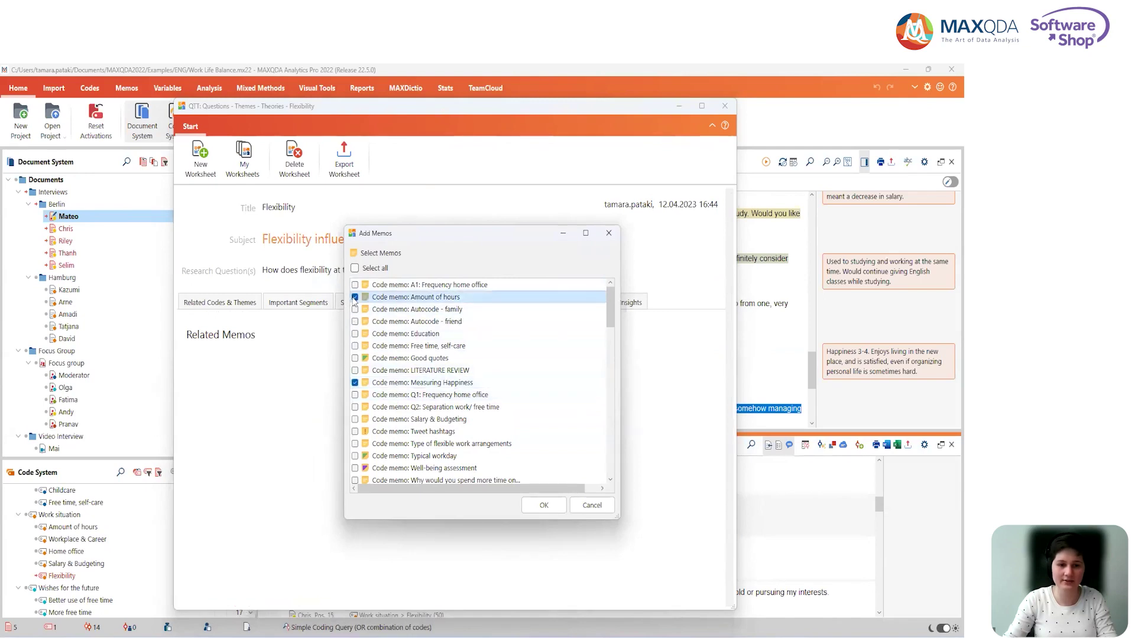
left_click(544, 506)
scroll(733, 453, "down", 1)
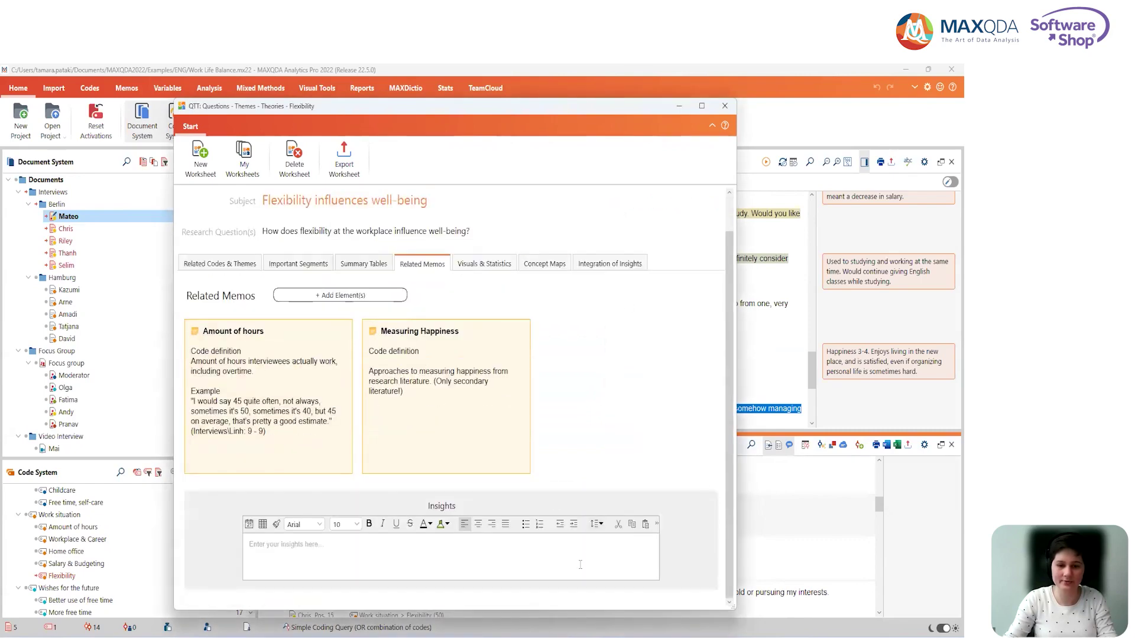
Show the worksheet's Visuals & Statistics section and generate a word cloud from the Berlin interview group
left_click(502, 264)
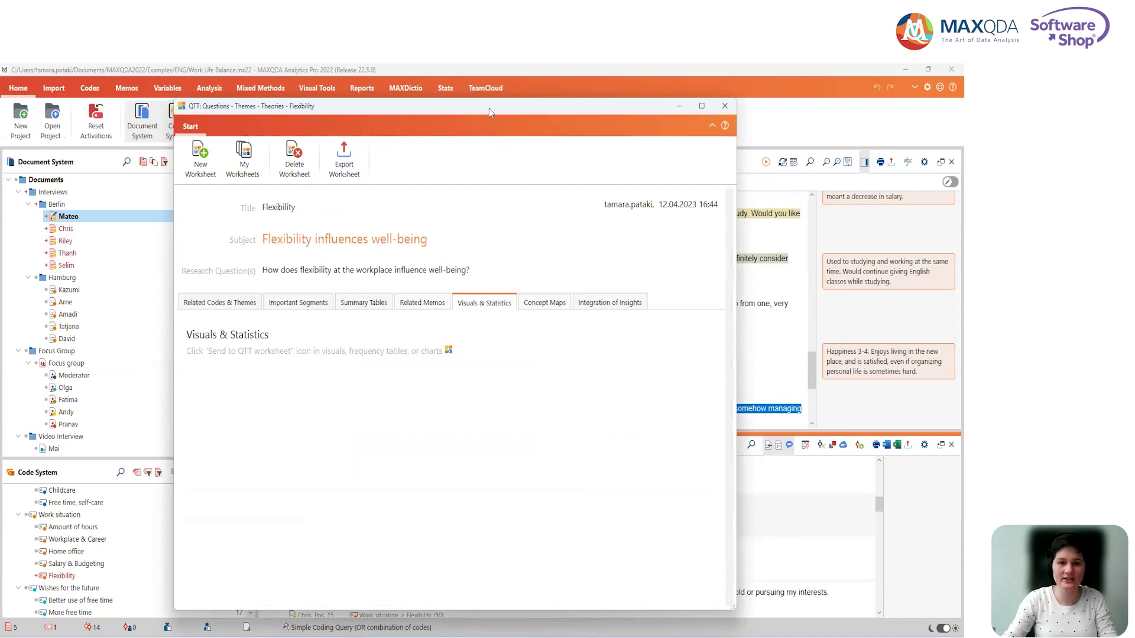
left_click_drag(494, 113, 660, 122)
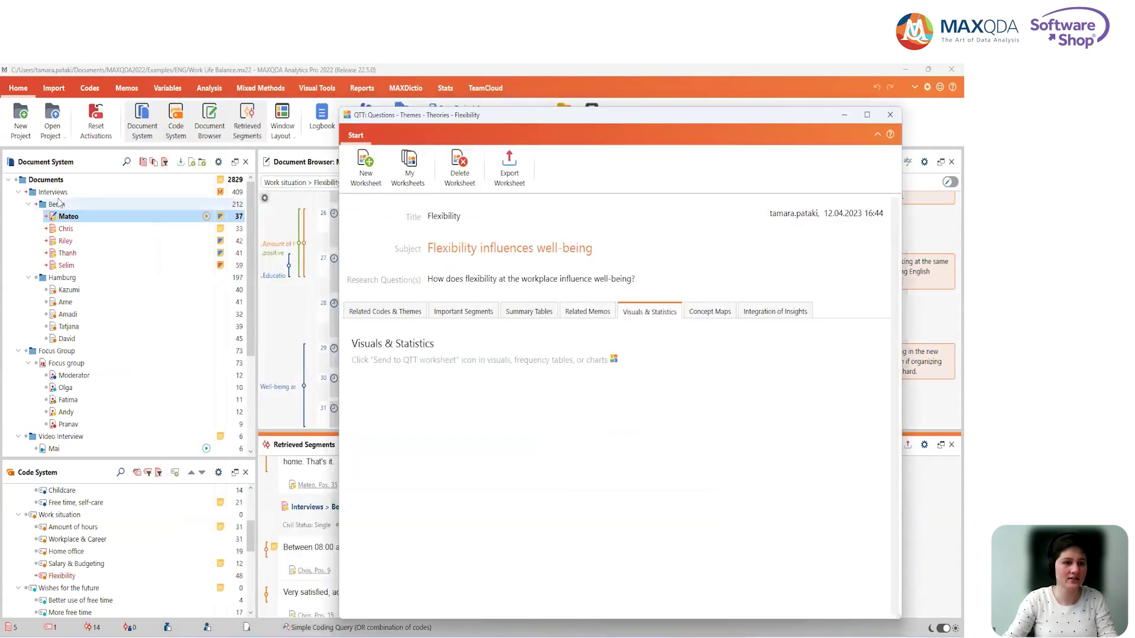
right_click(57, 204)
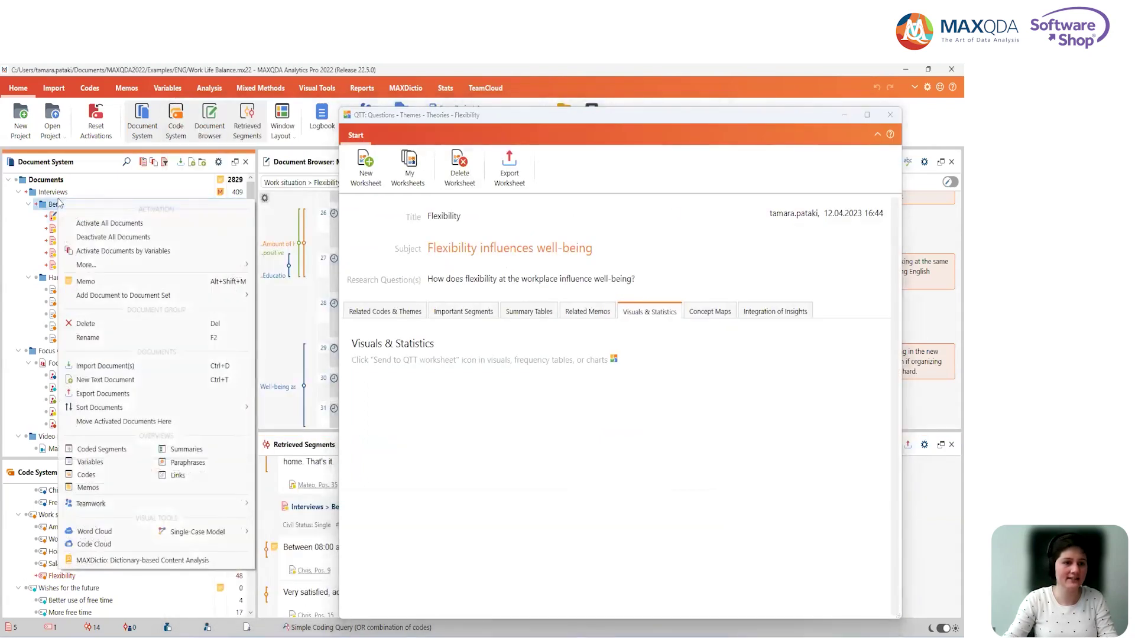
left_click(95, 532)
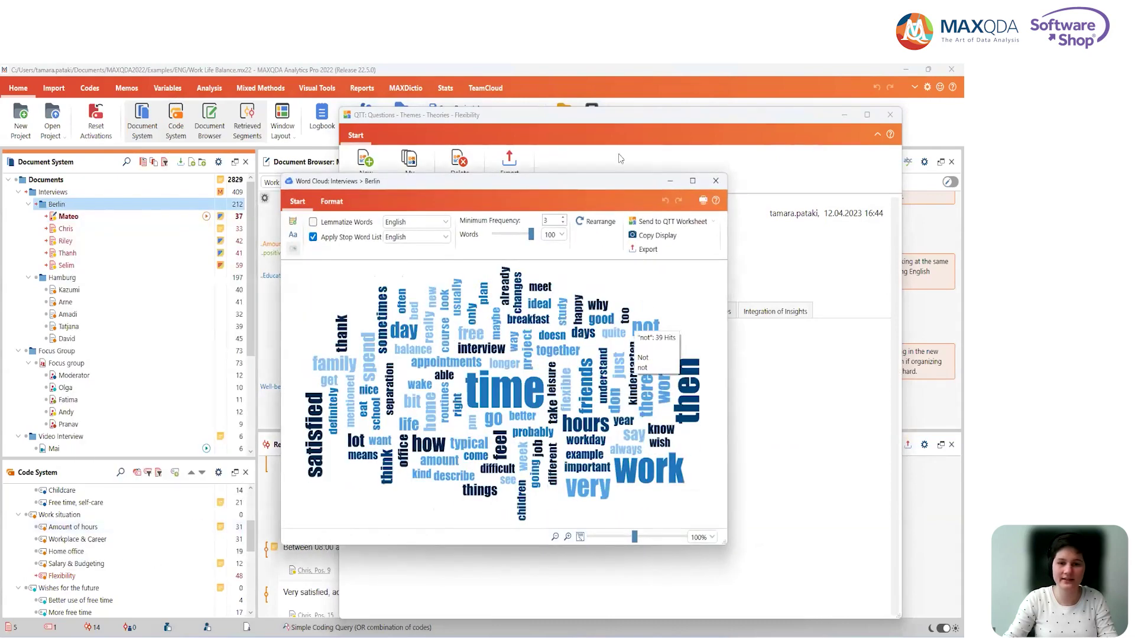
left_click_drag(588, 187, 388, 156)
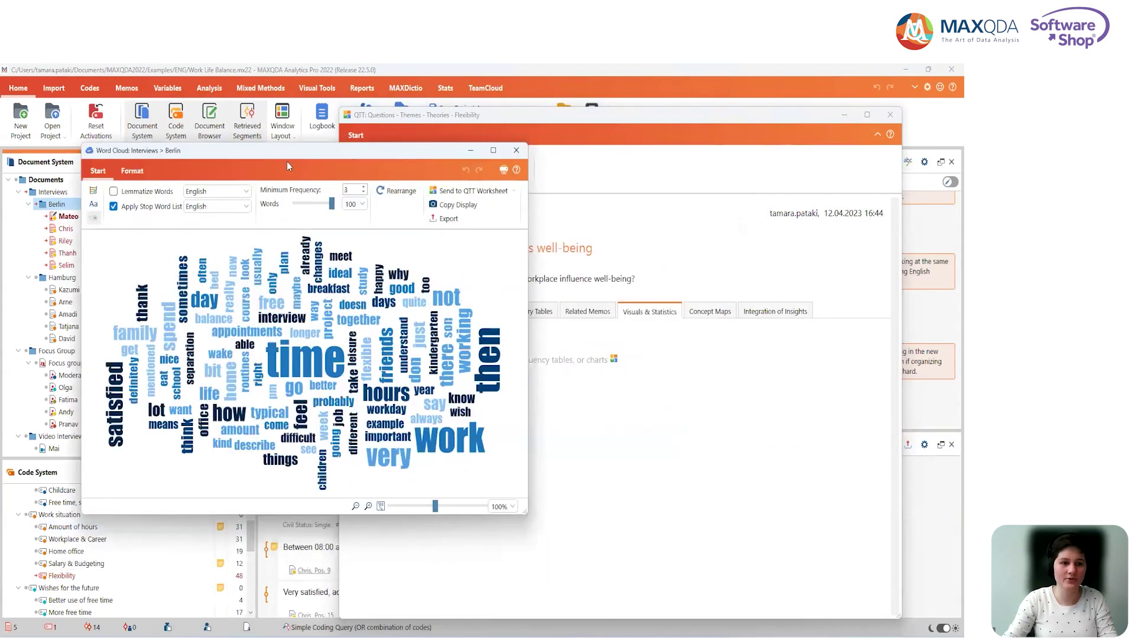
Recolour the Berlin word cloud with the mixed orange, blue and turquoise palette
left_click(126, 174)
left_click(168, 201)
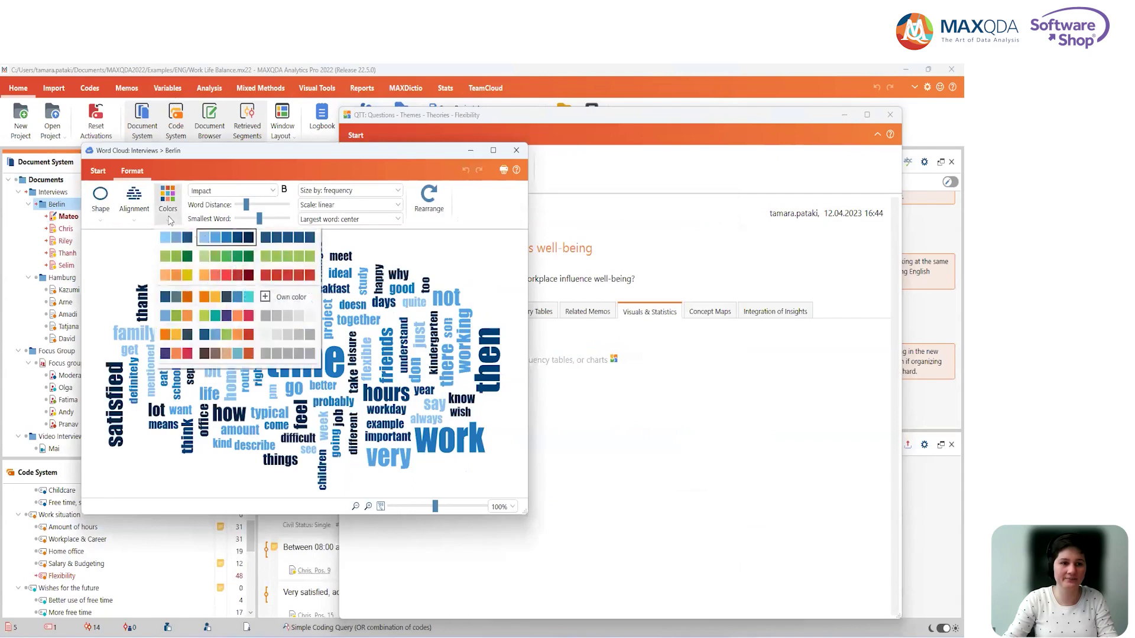
left_click(214, 305)
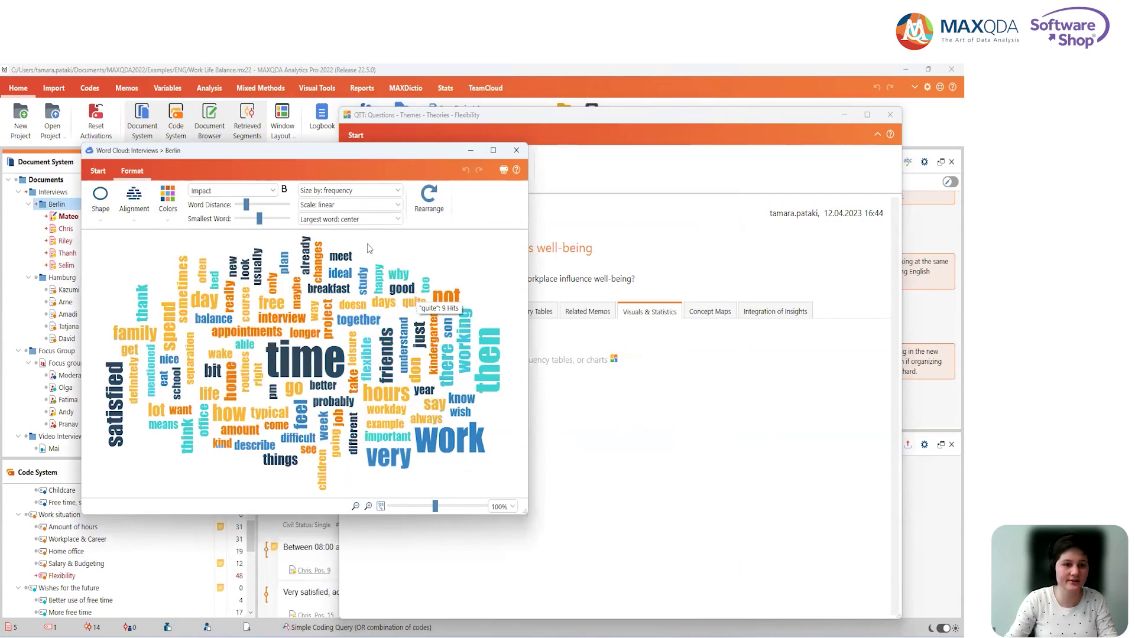
Try to send the Berlin word cloud to the Flexibility worksheet, enlarging its window and reopening the cloud for another attempt
left_click(108, 172)
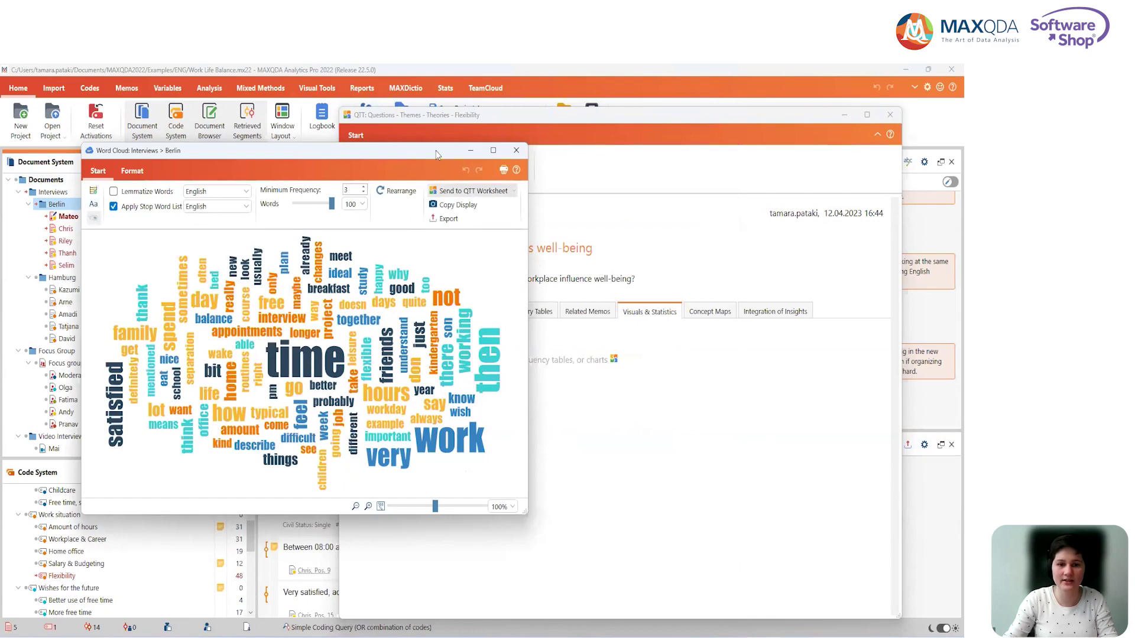
left_click_drag(371, 150, 306, 145)
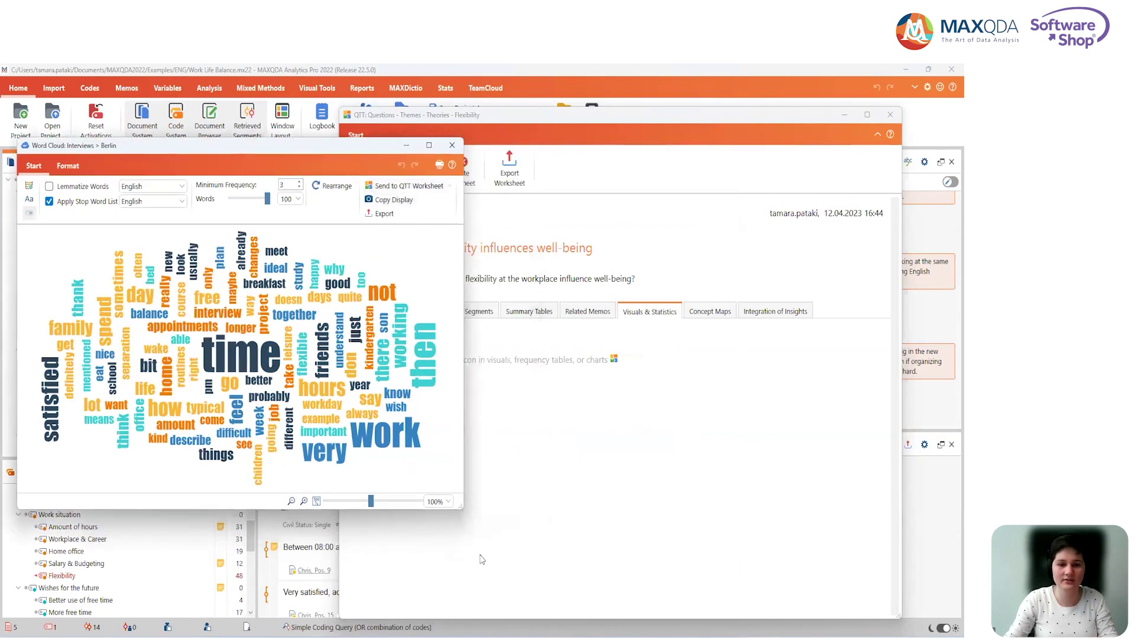
left_click_drag(463, 513, 591, 566)
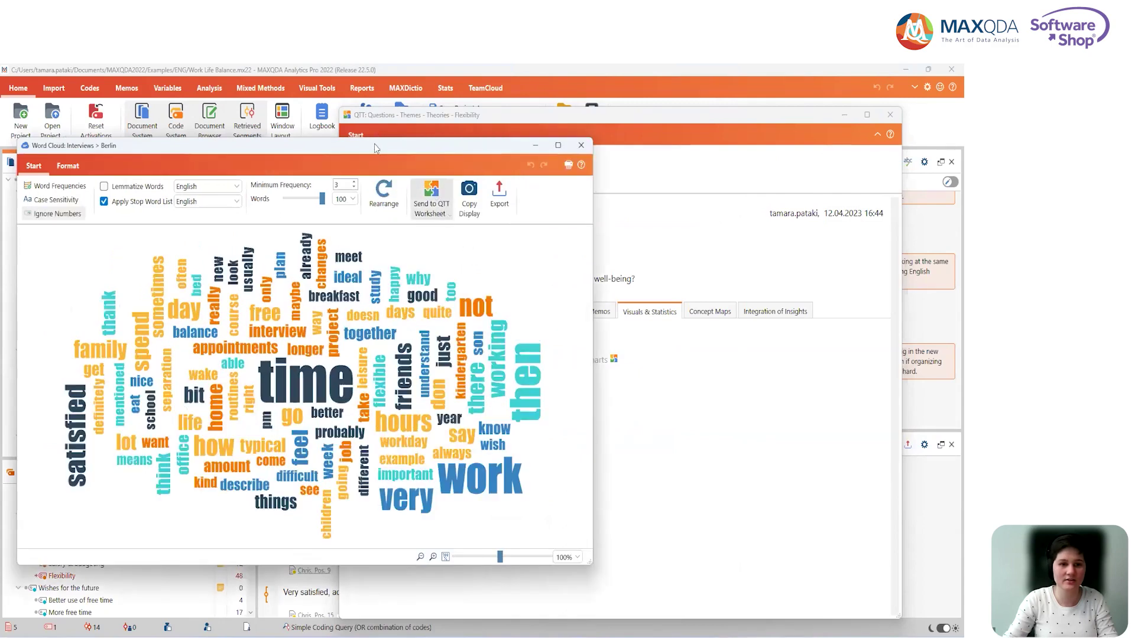
left_click_drag(377, 145, 418, 149)
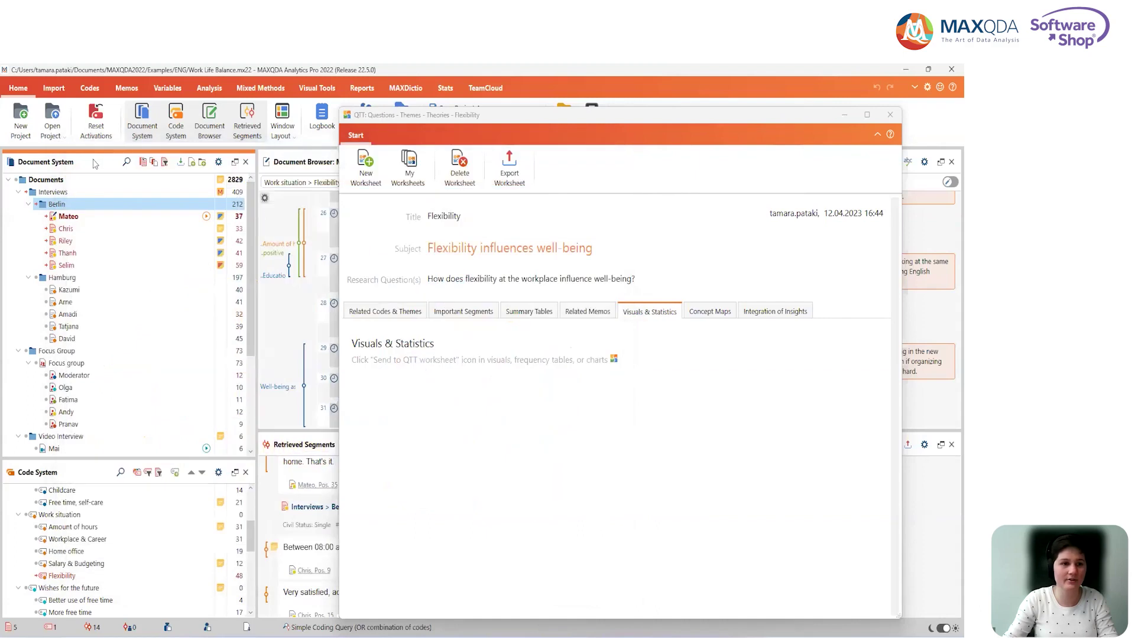
right_click(61, 206)
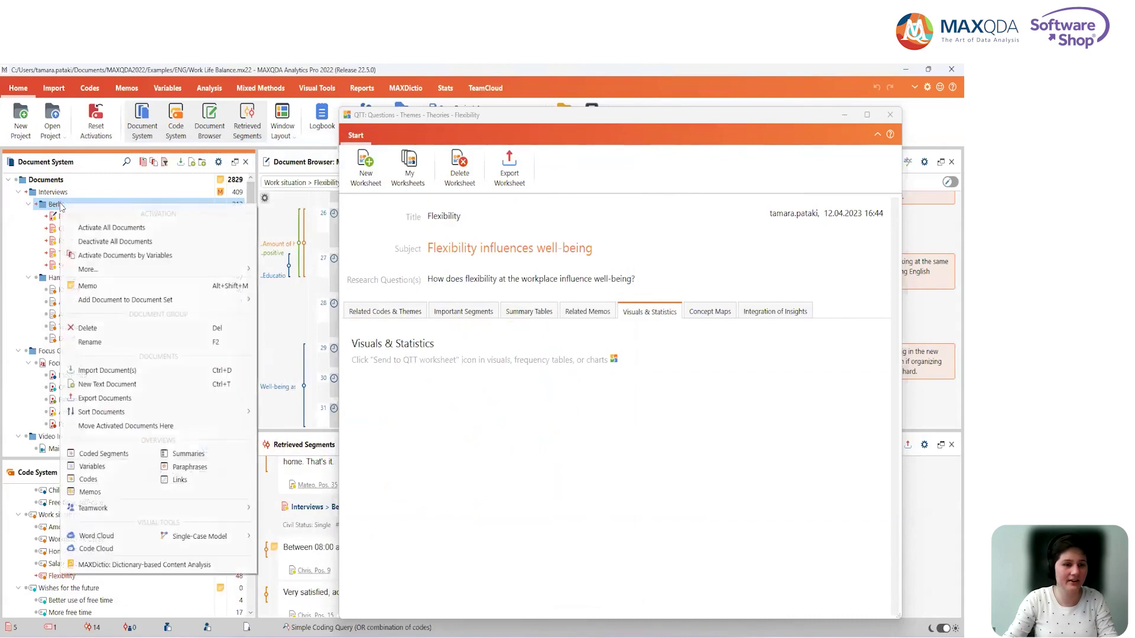
left_click(101, 536)
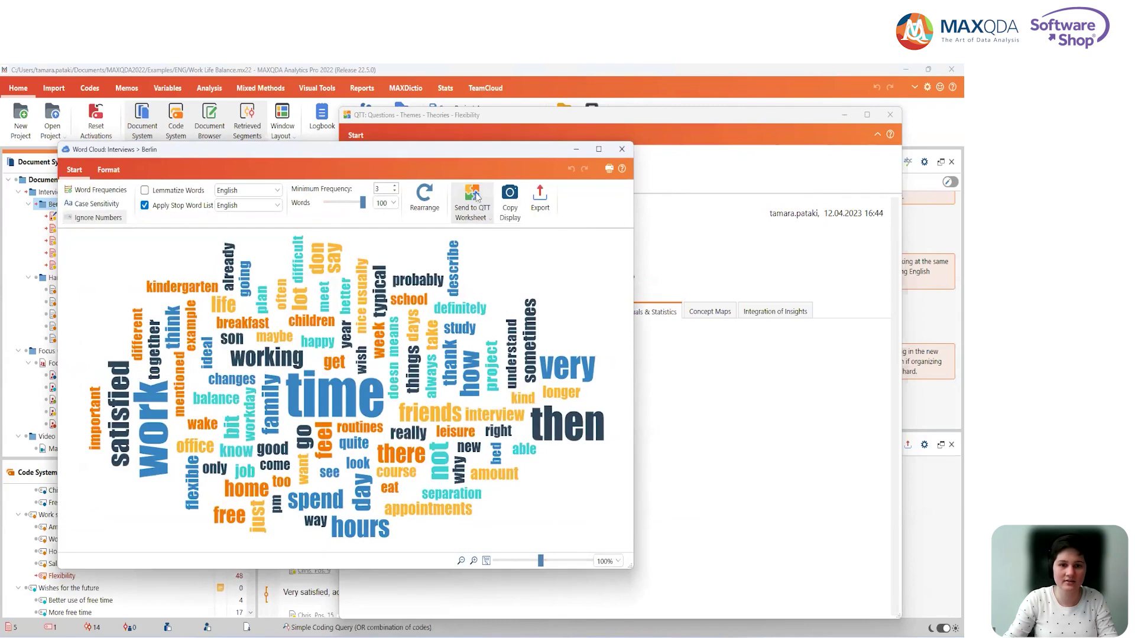
left_click(621, 151)
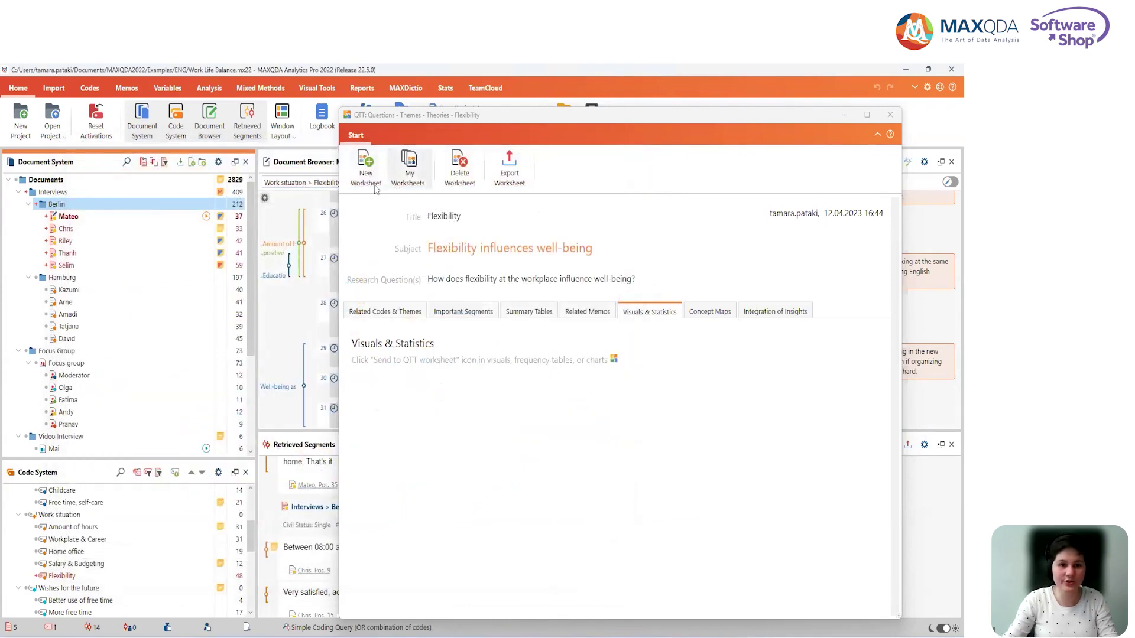
Switch to the existing Cognitive Well-being worksheet and bring its window fully into view
left_click(374, 188)
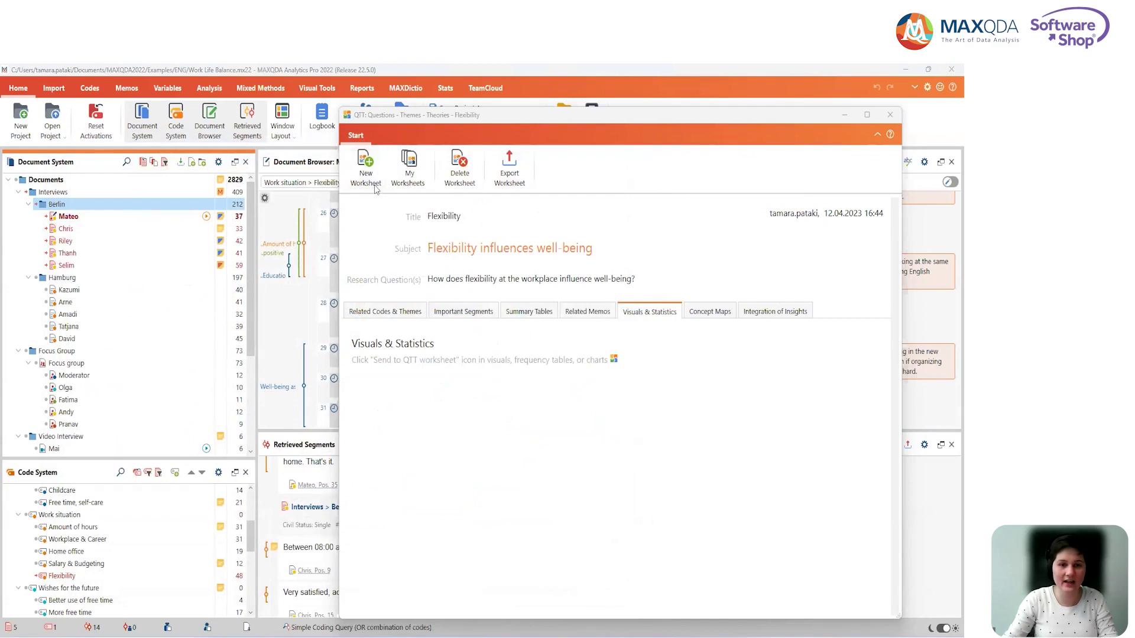
left_click(608, 236)
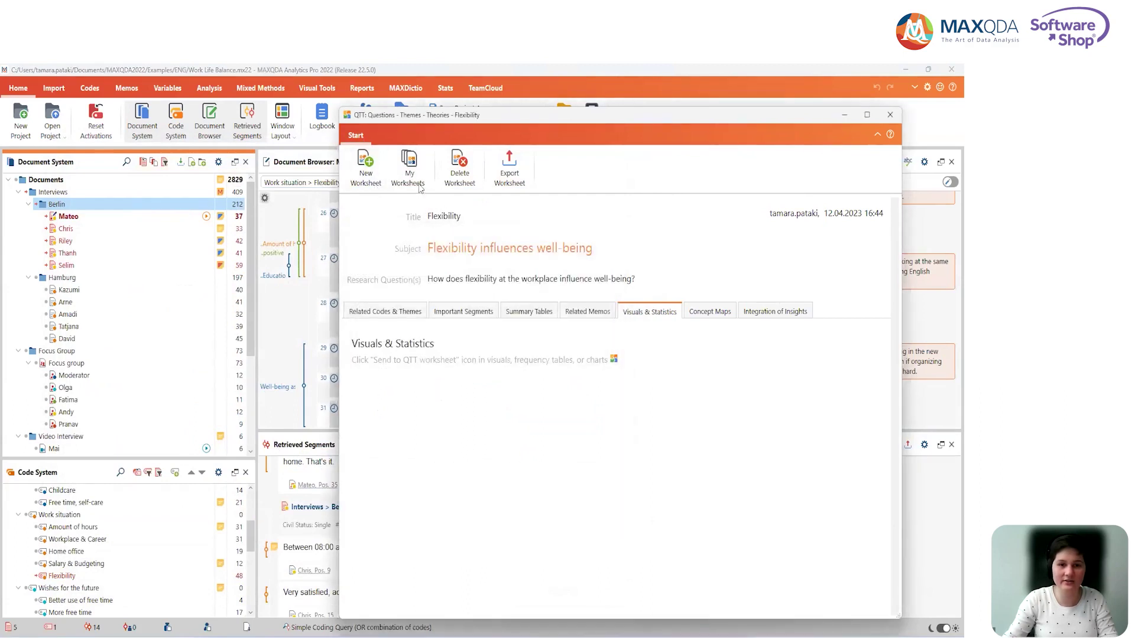
left_click(408, 166)
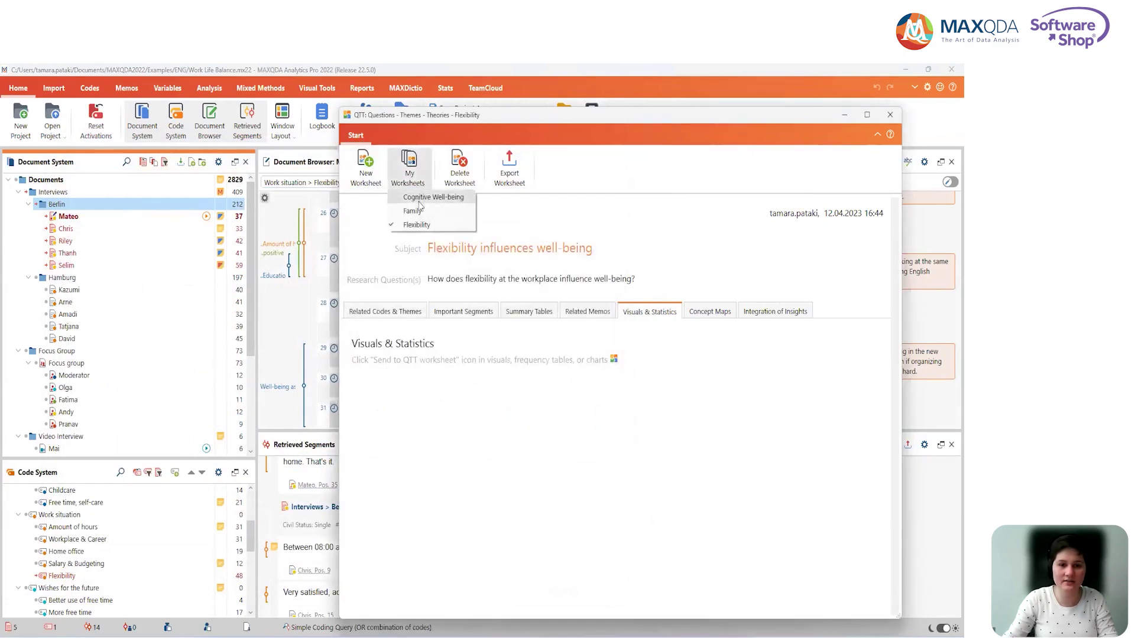
left_click(420, 201)
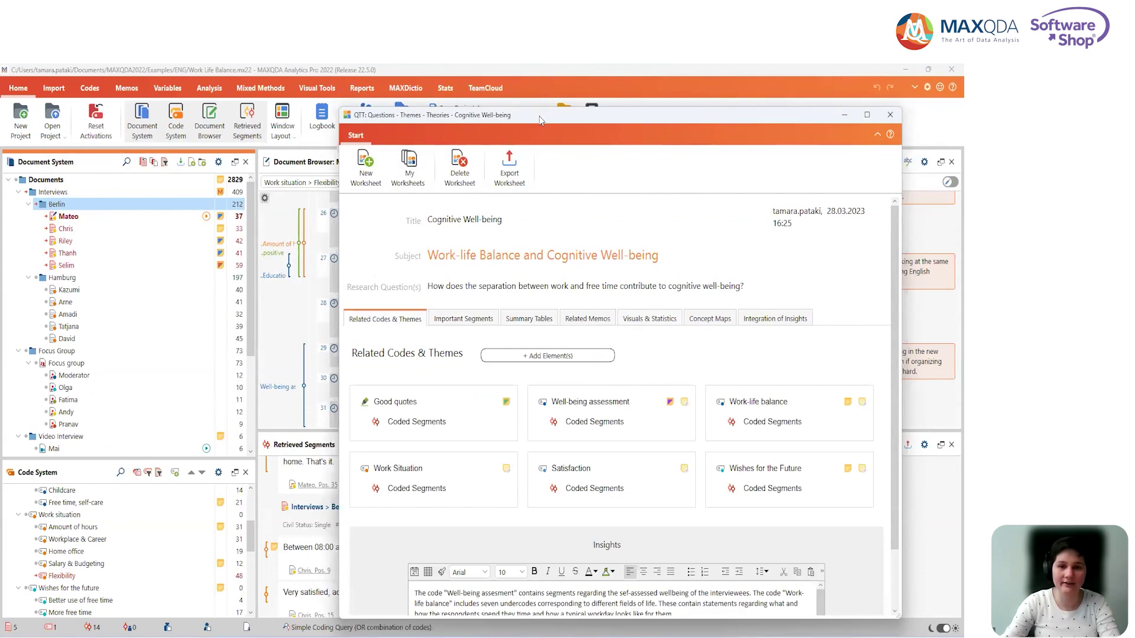
left_click_drag(539, 121, 436, 100)
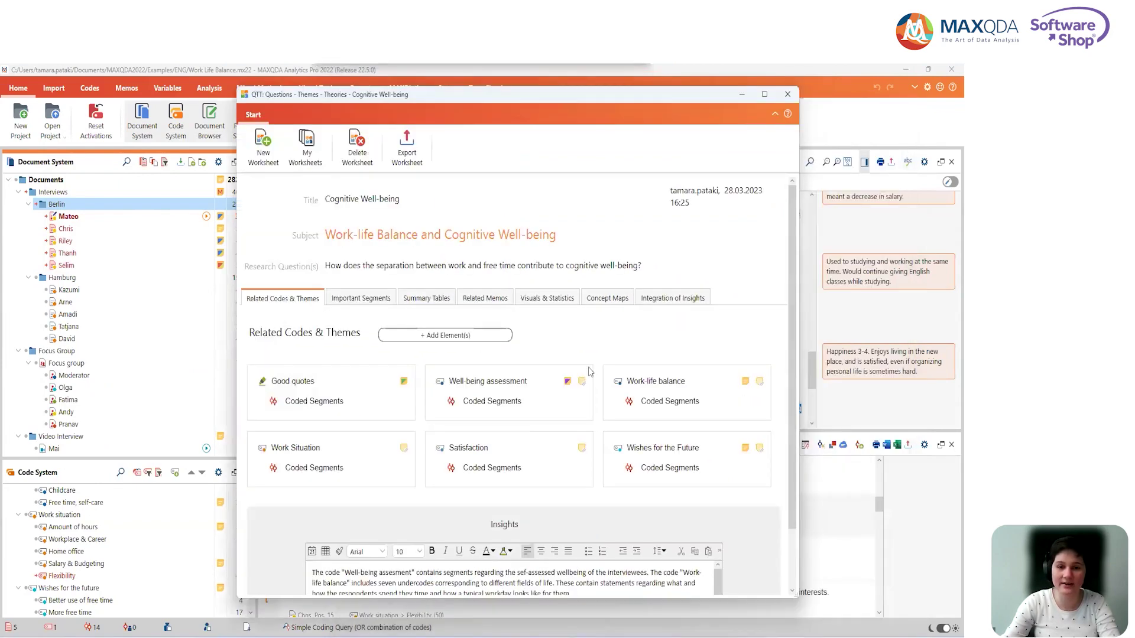
Review the worksheet's Visuals & Statistics and Concept Maps sections, including the charts, Code Matrix Browser, Two-Cases Model and their insights
left_click(562, 298)
scroll(641, 346, "down", 2)
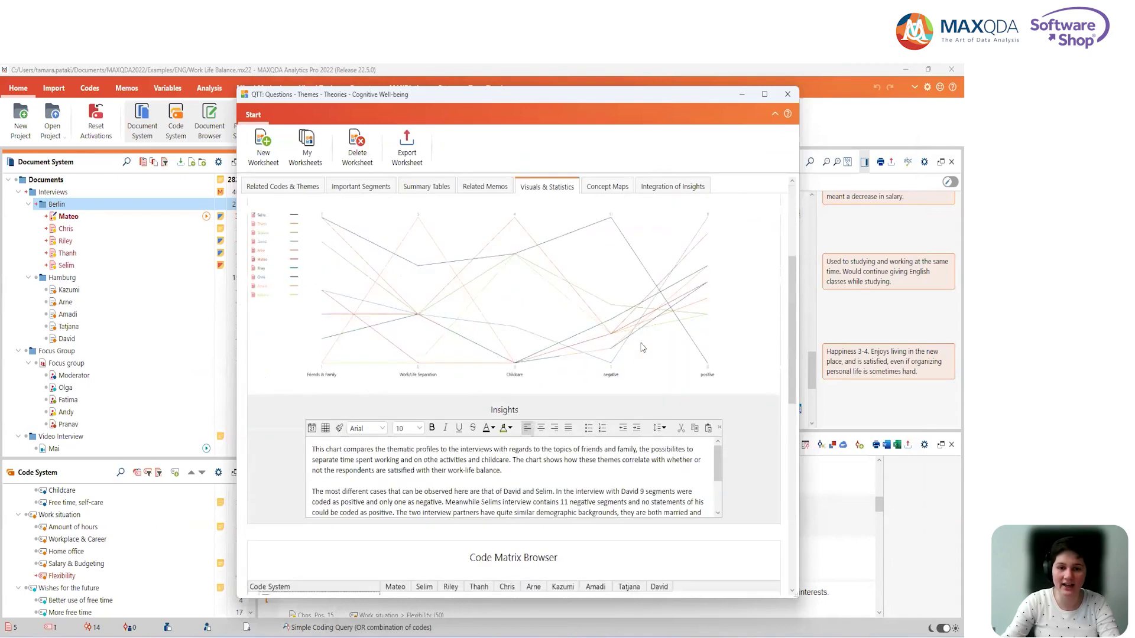
scroll(640, 346, "down", 5)
scroll(739, 441, "down", 4)
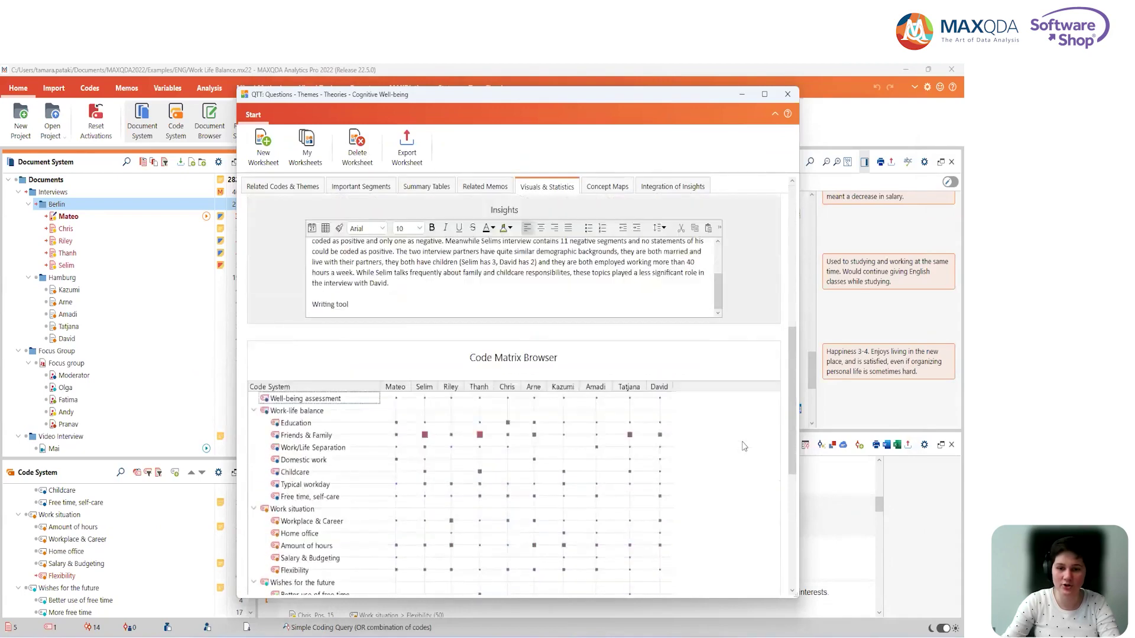
scroll(739, 441, "down", 3)
scroll(739, 435, "up", 6)
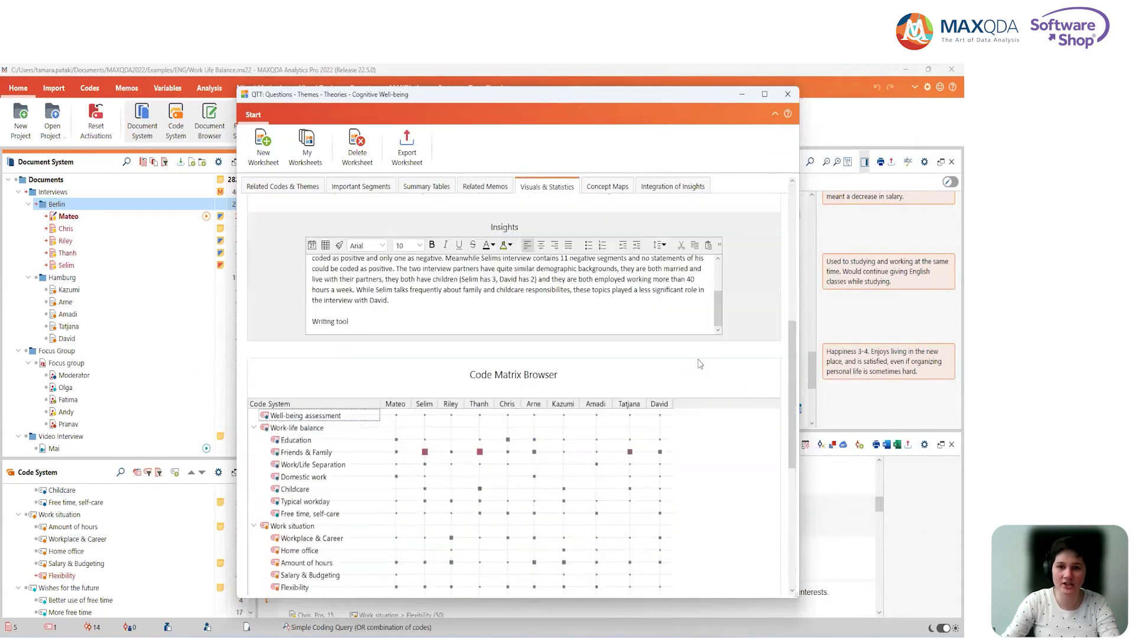
left_click(612, 186)
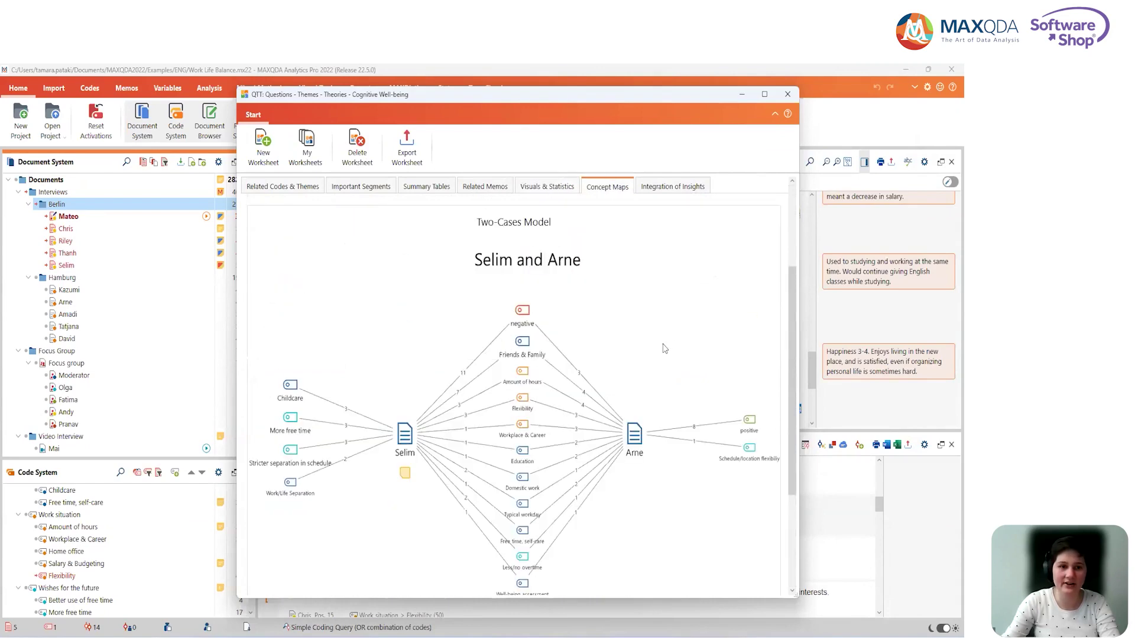
scroll(665, 349, "down", 3)
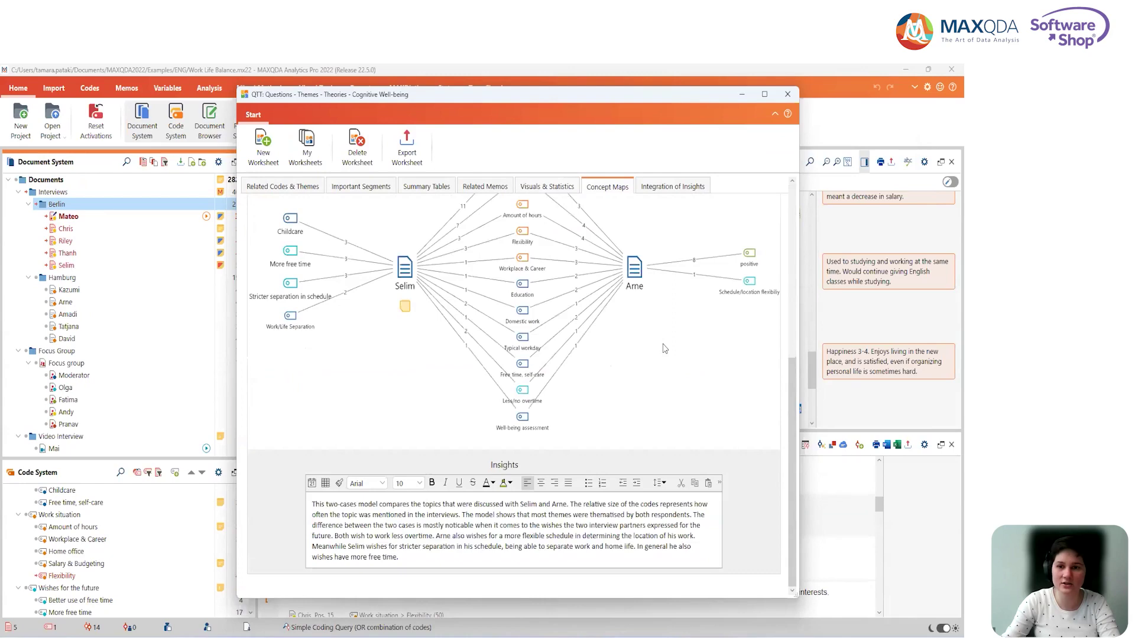
Read through the collected insights in the worksheet's Integration of Insights section
left_click(672, 187)
scroll(666, 353, "up", 5)
scroll(666, 331, "up", 3)
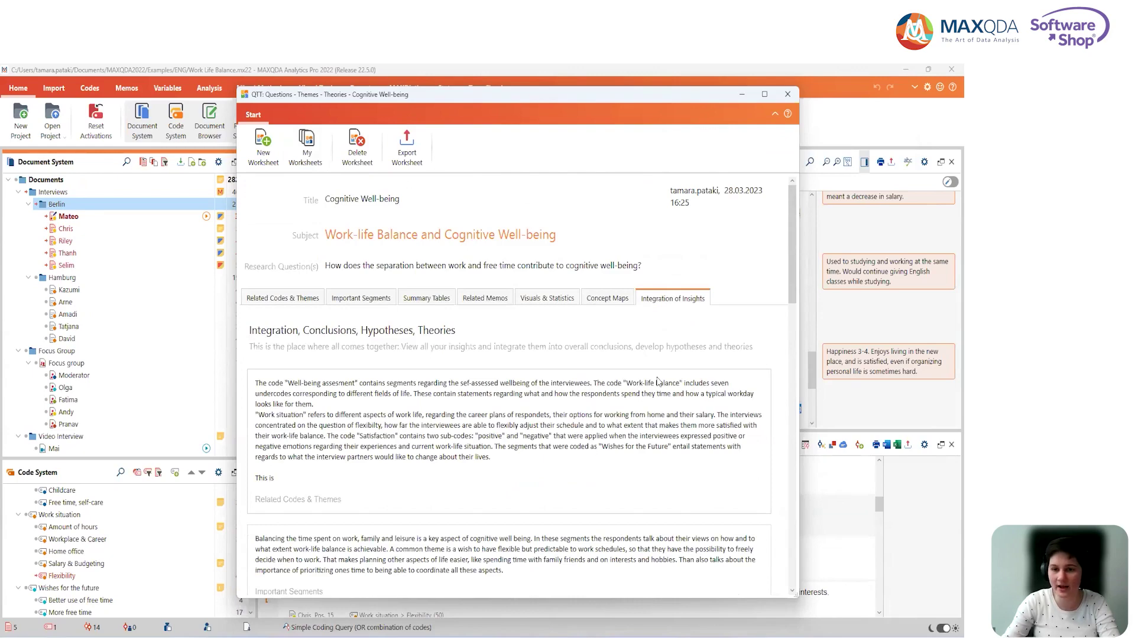
scroll(658, 382, "down", 10)
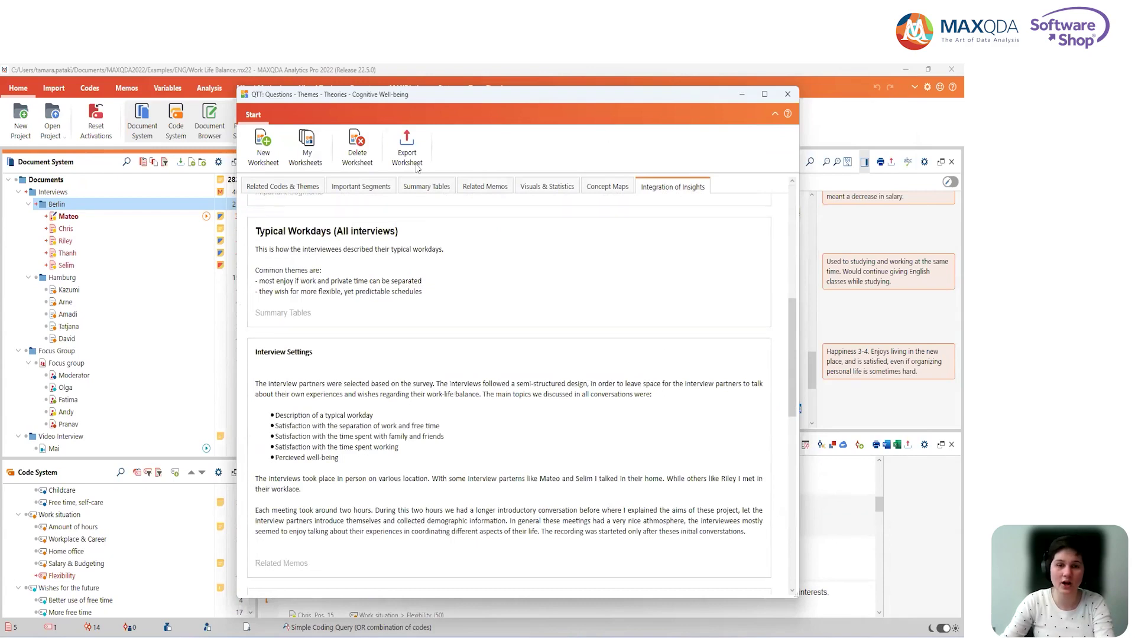
Export the worksheet as the Word document Cognitive Well-being.docx into the Example Data folder
left_click(406, 145)
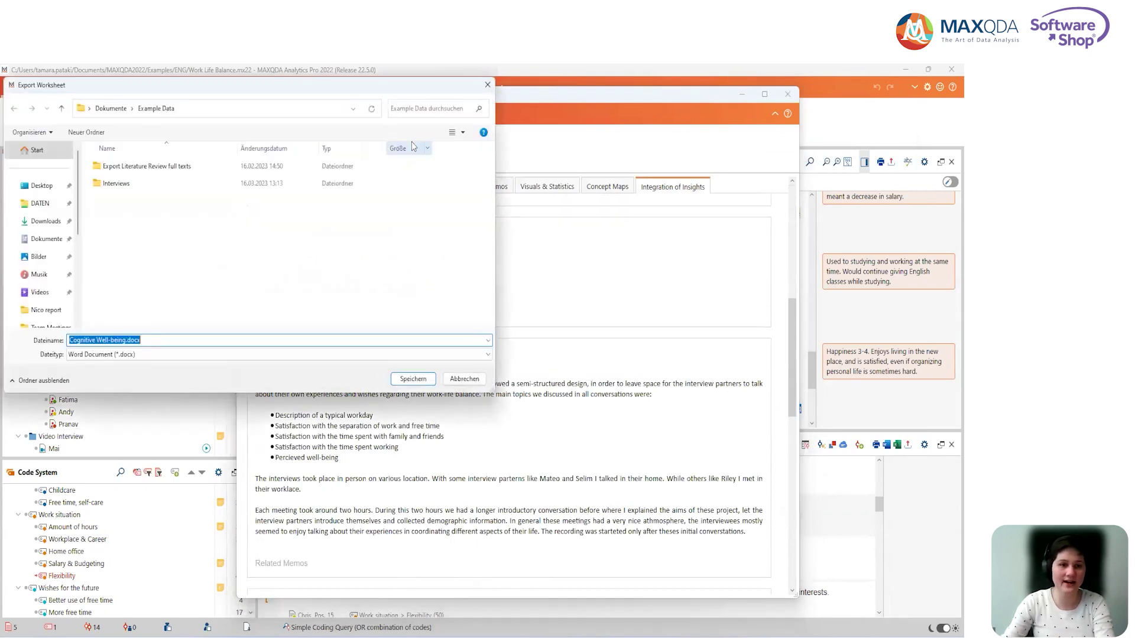
left_click(418, 379)
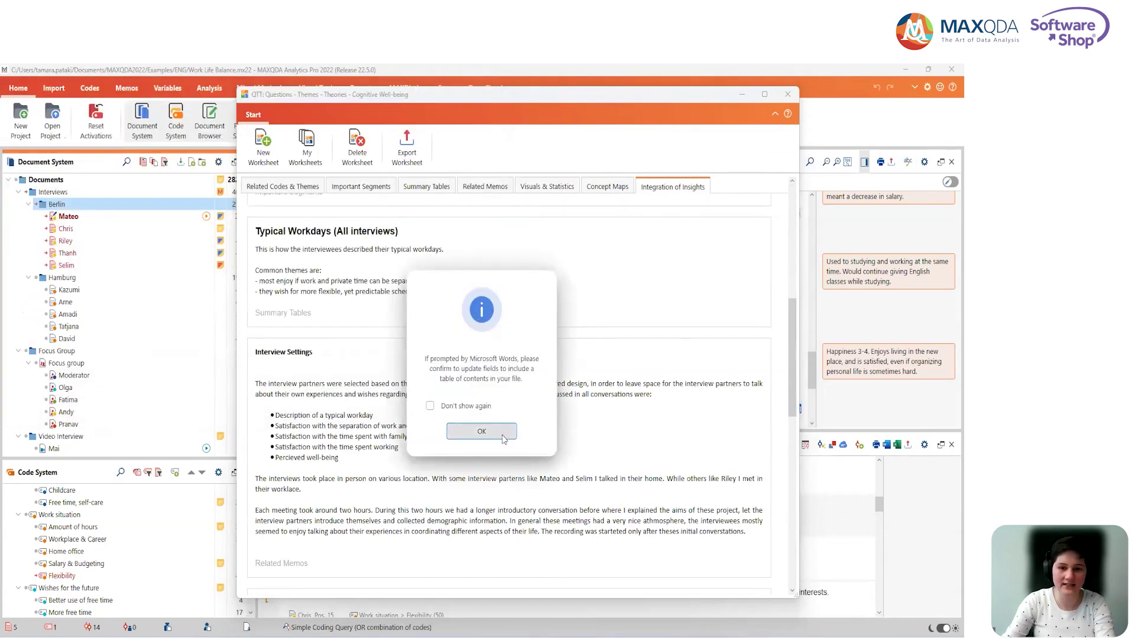
left_click(504, 437)
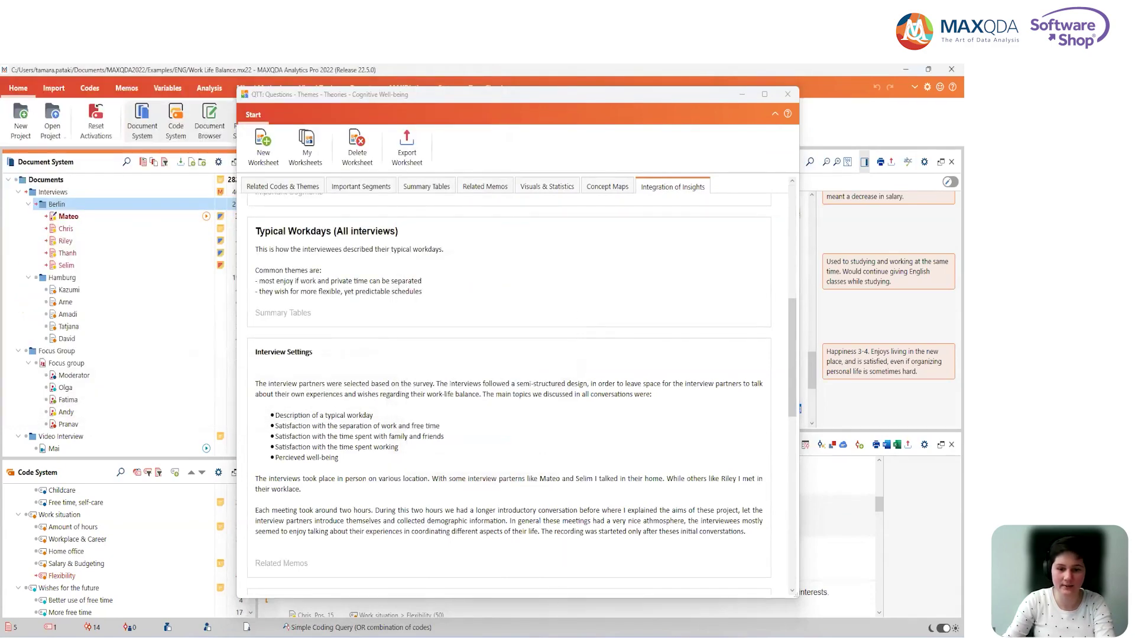
Switch to the exported document in Microsoft Word, update its fields for the table of contents and maximize the window
left_click(529, 591)
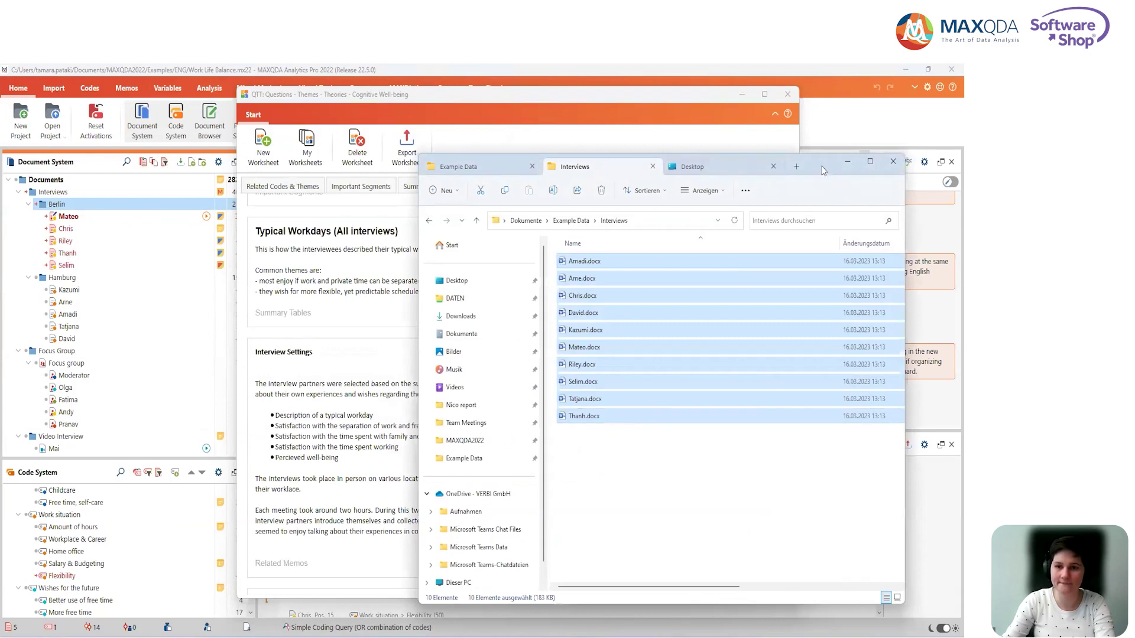
key("alt+Tab")
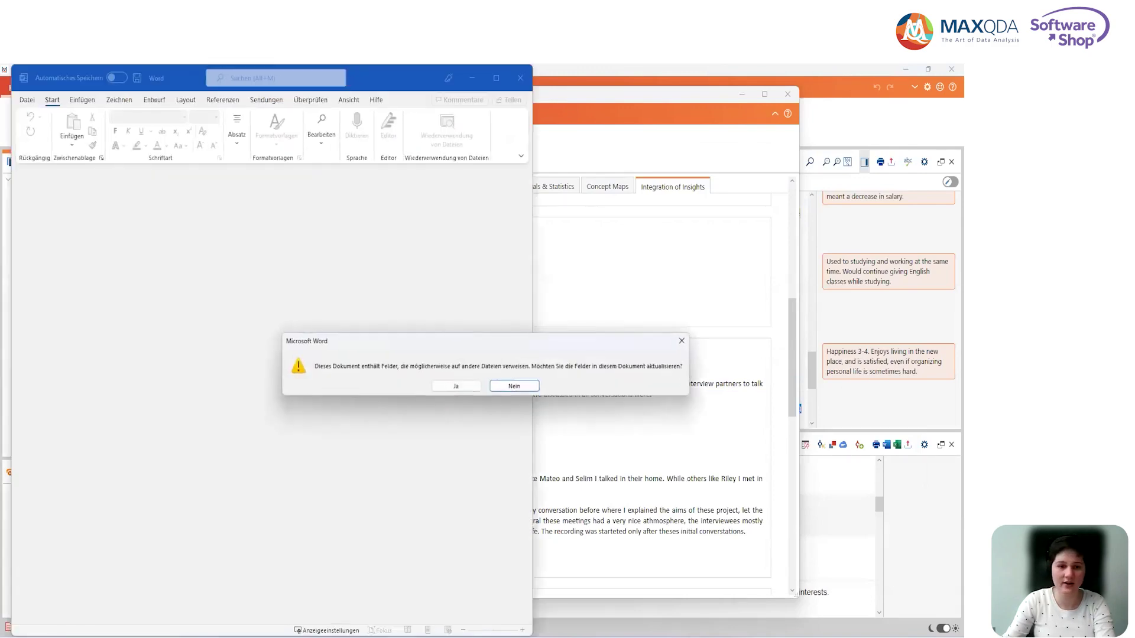
left_click(456, 386)
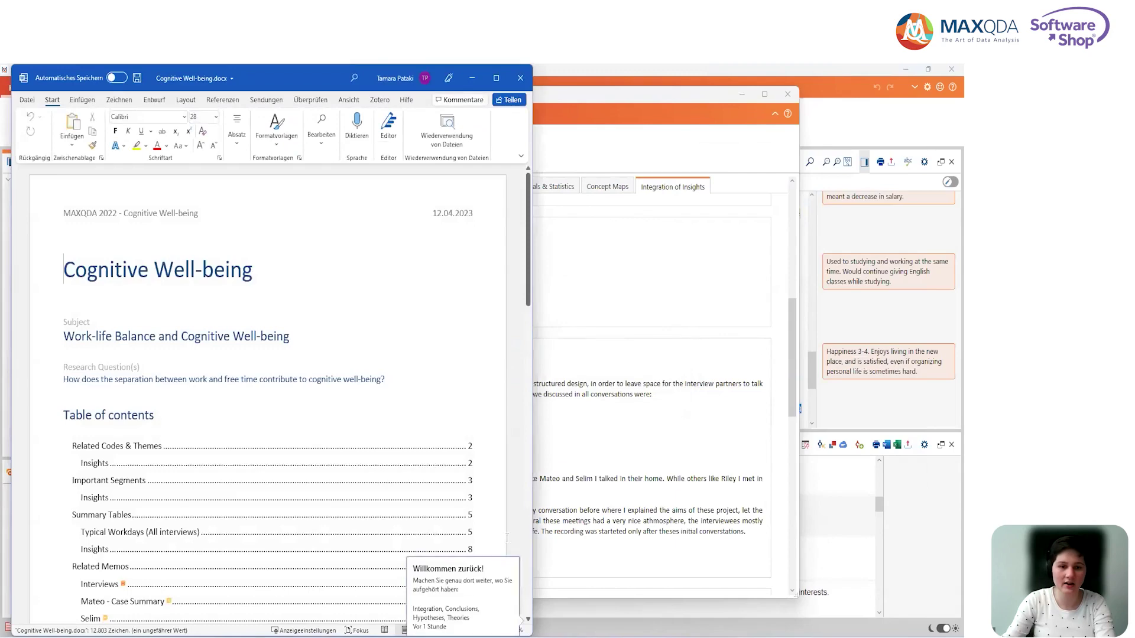
left_click(496, 78)
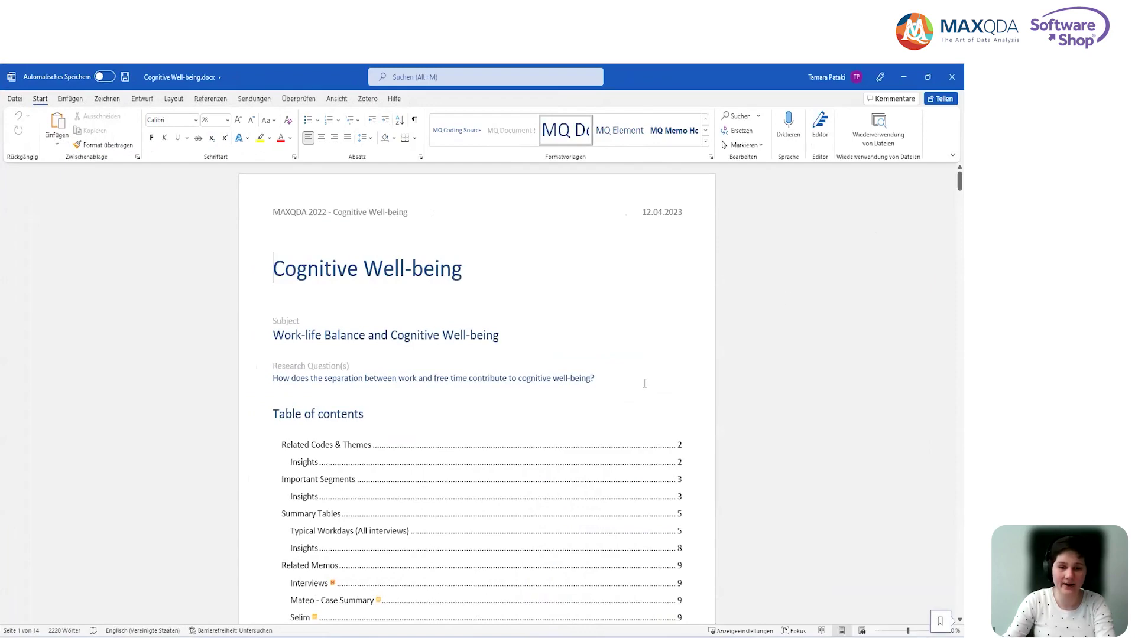
Examine the exported report's title page and table of contents
scroll(644, 383, "down", 1)
scroll(644, 383, "down", 8)
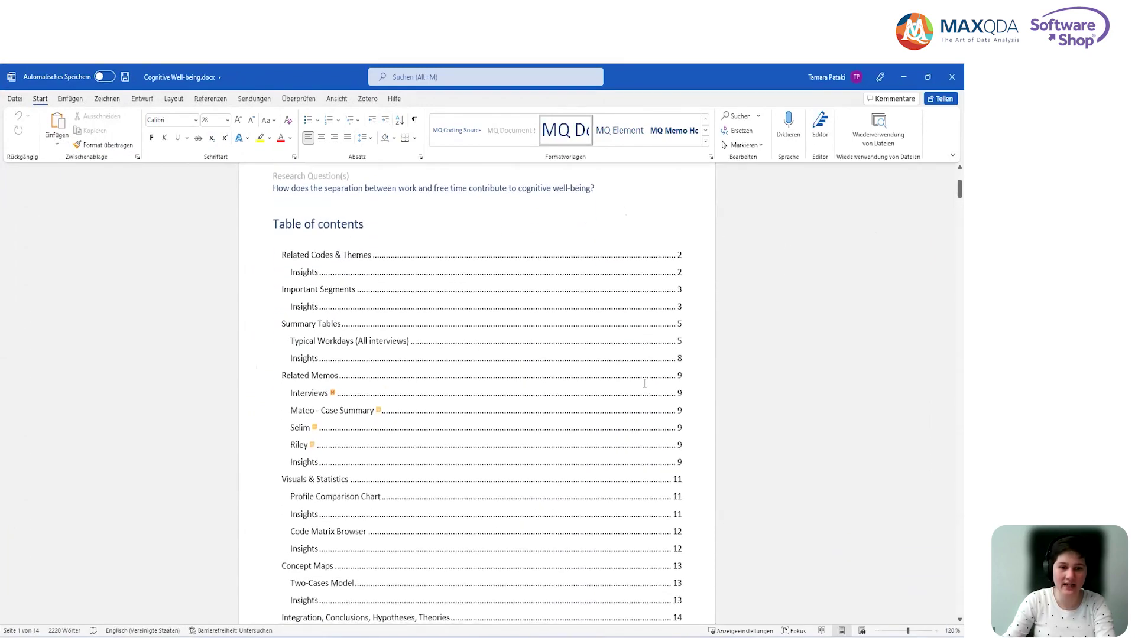
scroll(644, 383, "up", 2)
scroll(646, 384, "down", 8)
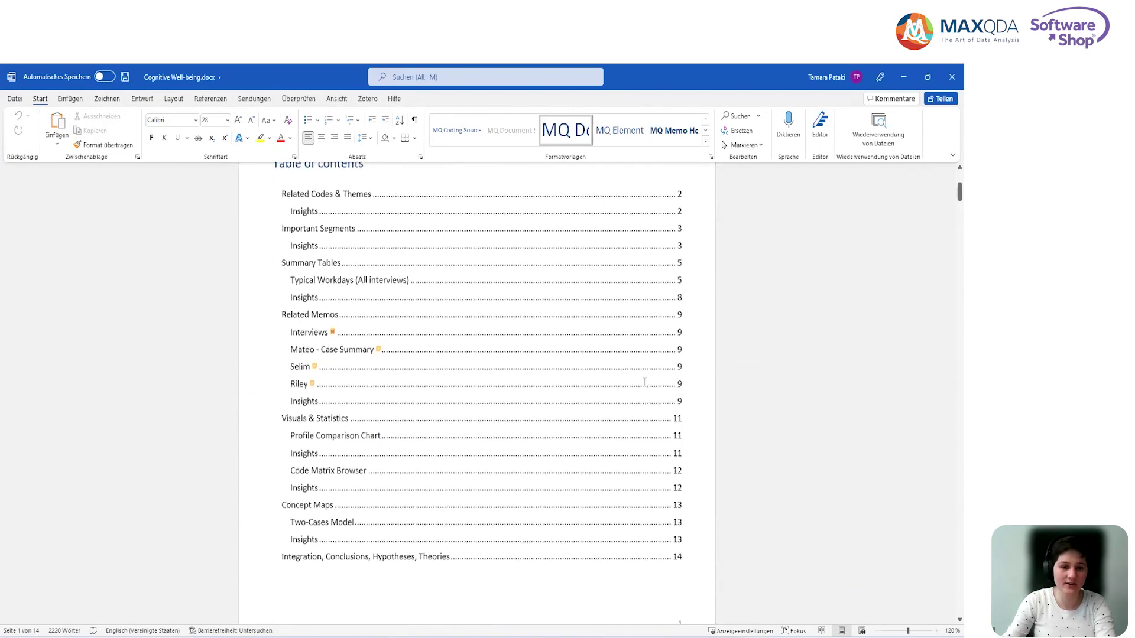
Read through the exported report from Related Codes & Themes to the Visuals & Statistics page
scroll(646, 385, "down", 9)
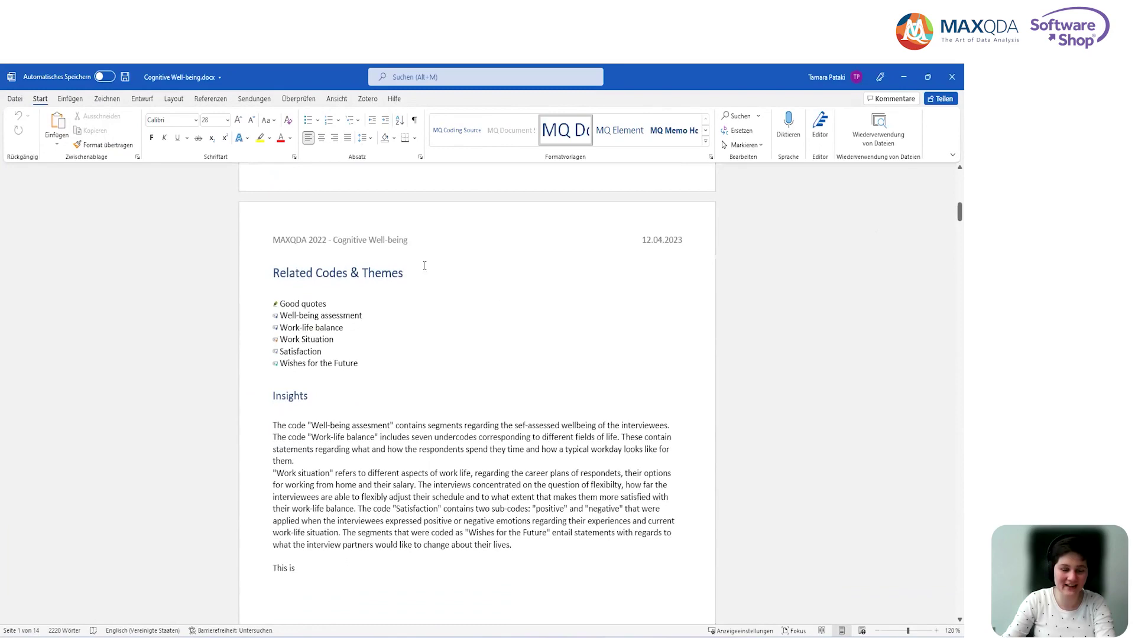
scroll(644, 384, "down", 10)
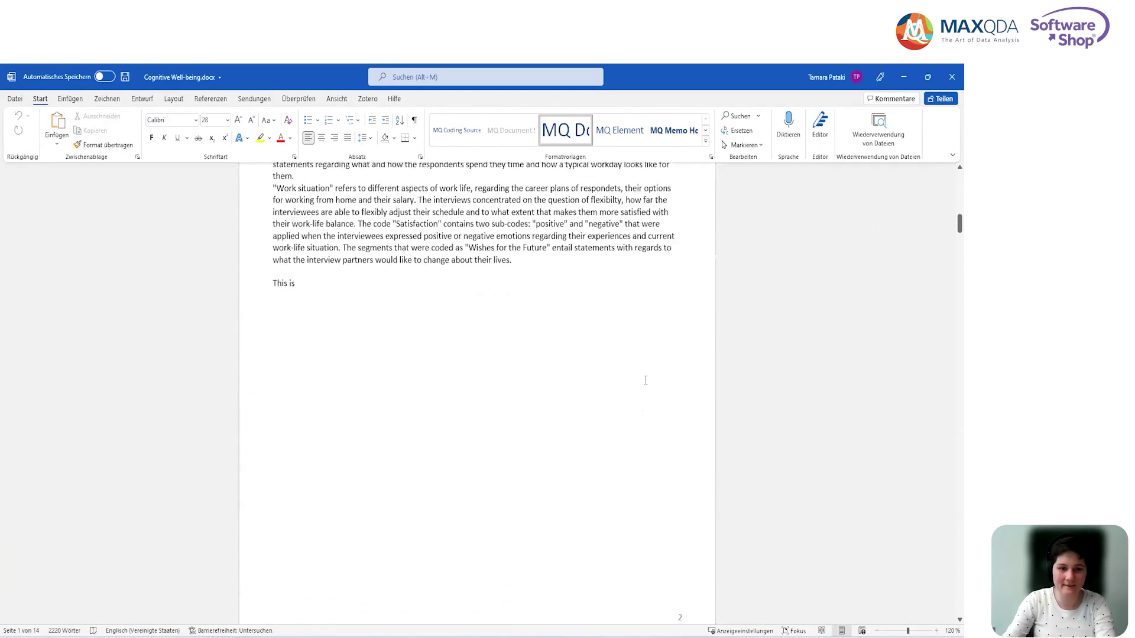
scroll(646, 380, "down", 20)
scroll(646, 381, "down", 20)
scroll(645, 381, "down", 20)
scroll(645, 380, "down", 20)
scroll(646, 381, "down", 20)
scroll(645, 384, "down", 20)
scroll(645, 383, "down", 4)
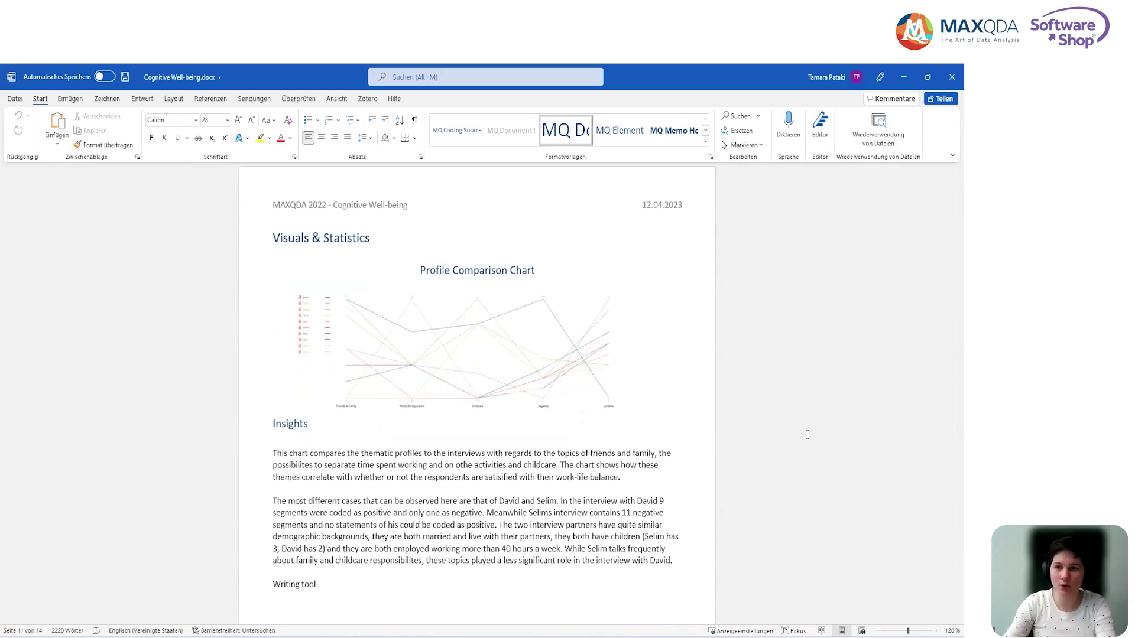
Minimize the Word report, close the Cognitive Well-being worksheet window in MAXQDA and look over the coded paragraphs of the open interview
left_click(905, 79)
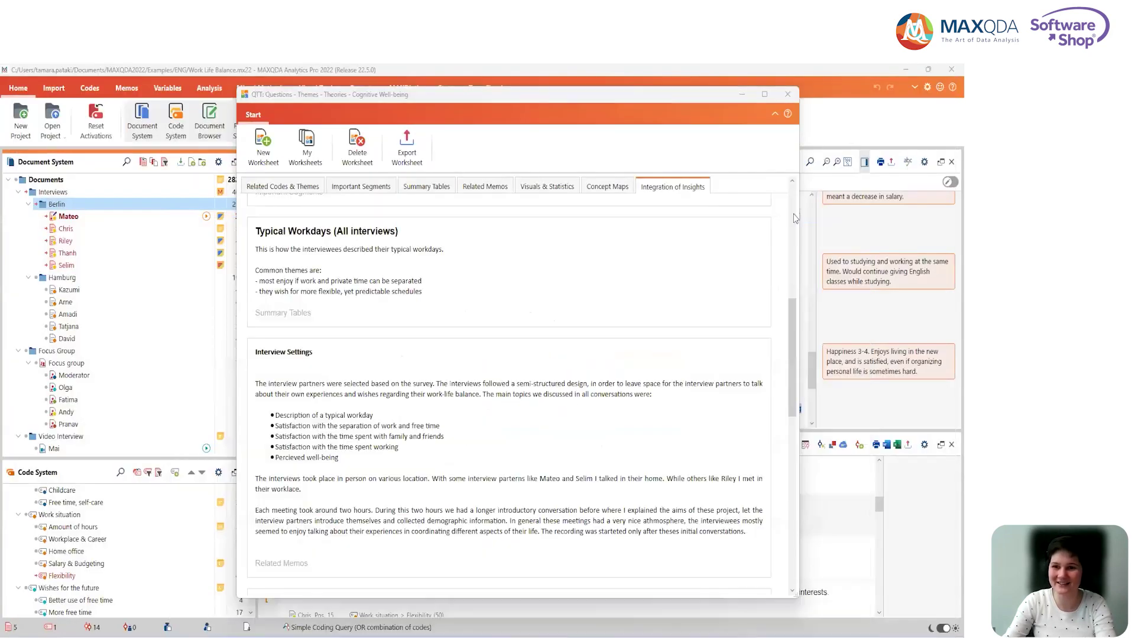
left_click(790, 95)
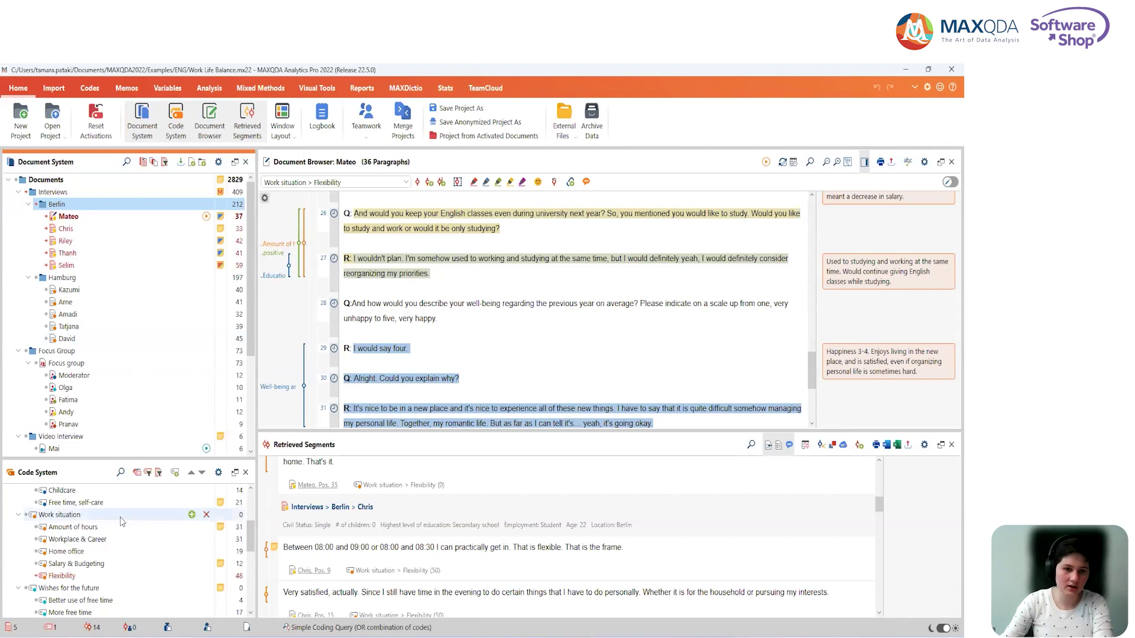
left_click(590, 347)
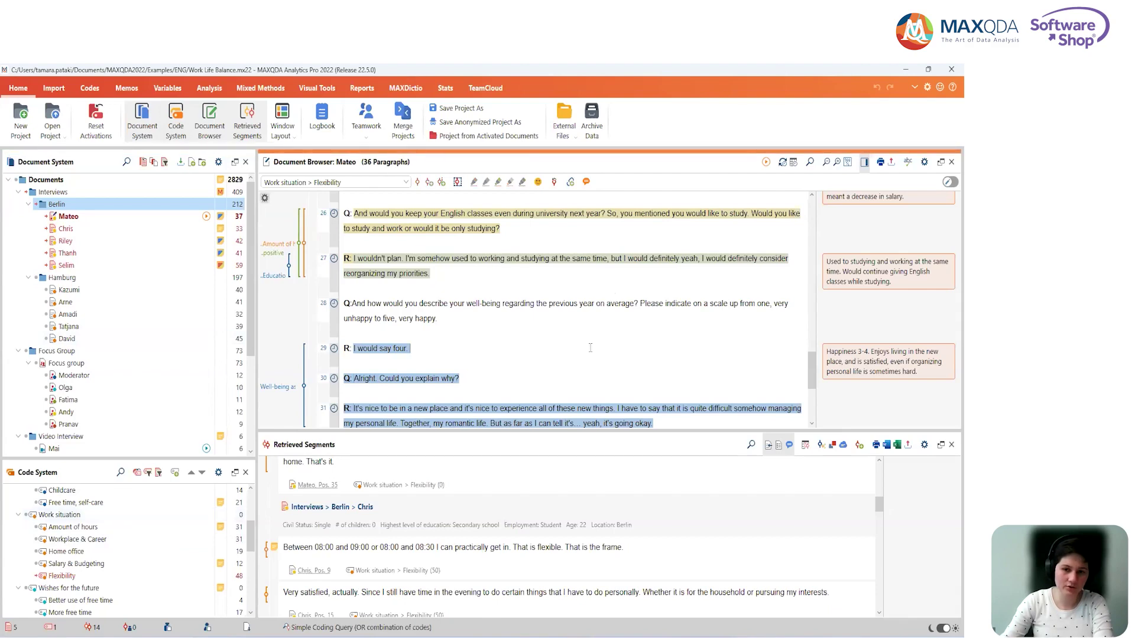
scroll(590, 348, "up", 4)
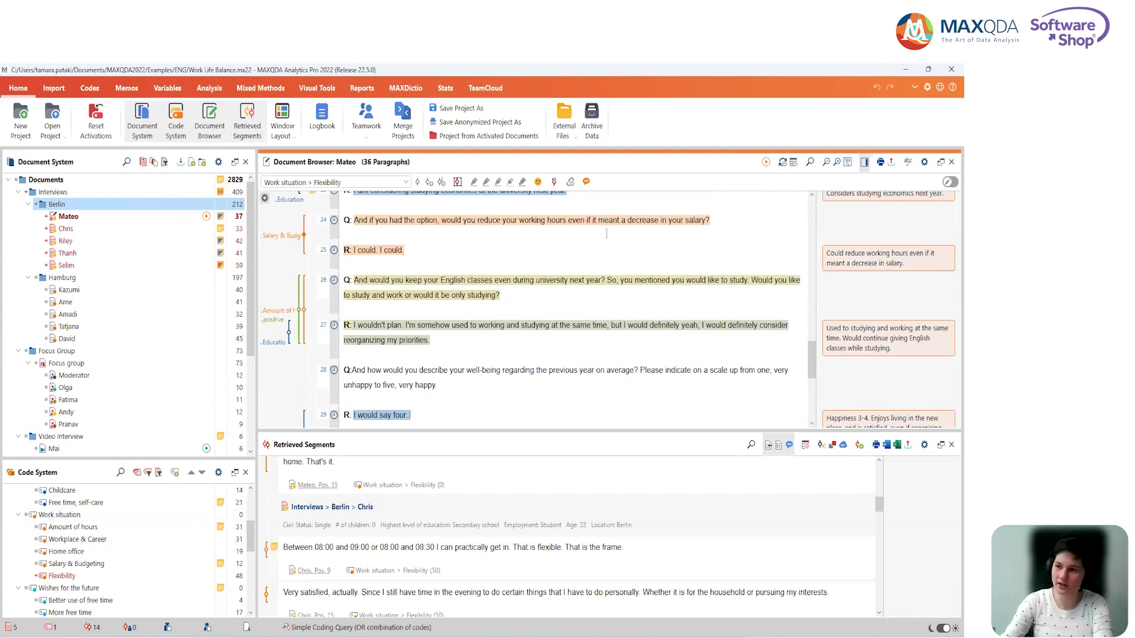
scroll(587, 307, "up", 3)
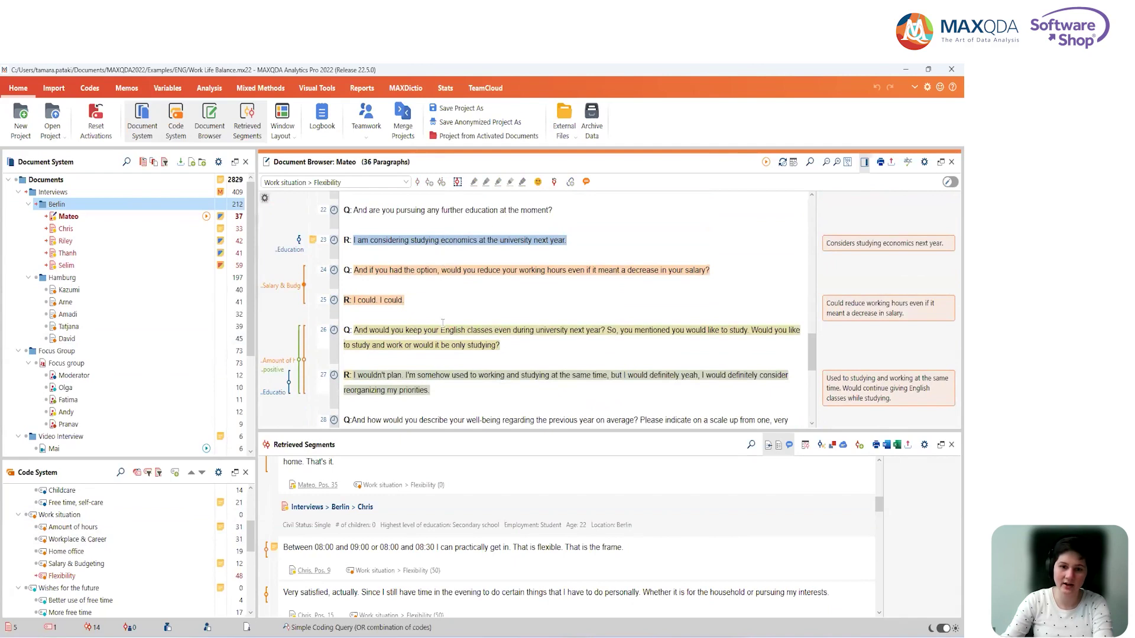
Switch paraphrase mode on and off again for the open interview and inspect the coding stripes beside its text
left_click(587, 182)
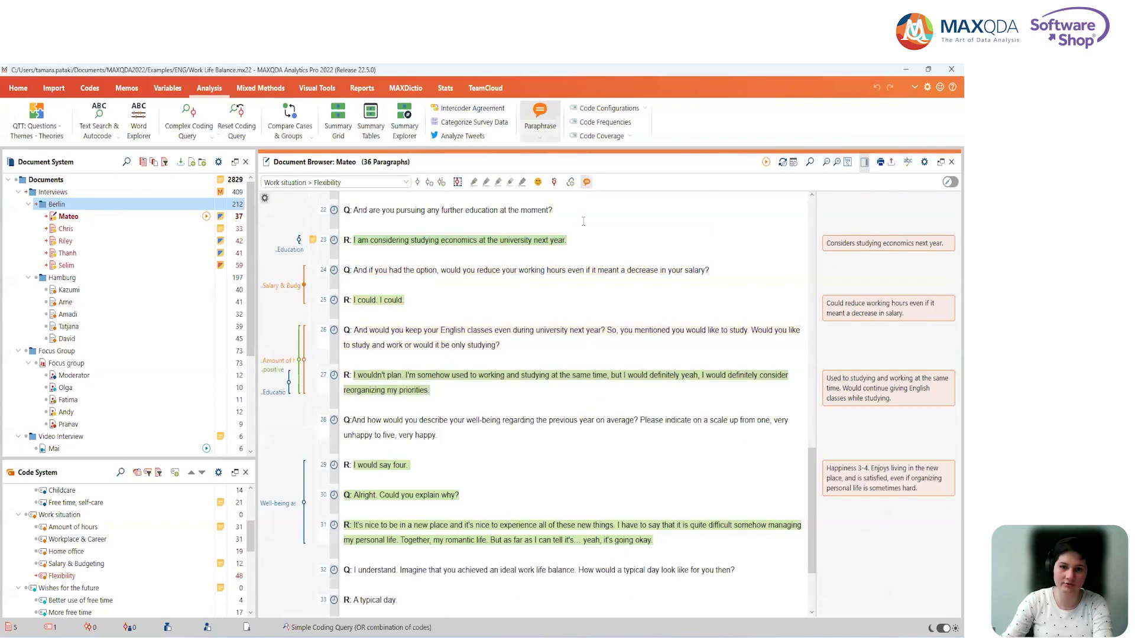
left_click(587, 181)
scroll(687, 382, "up", 2)
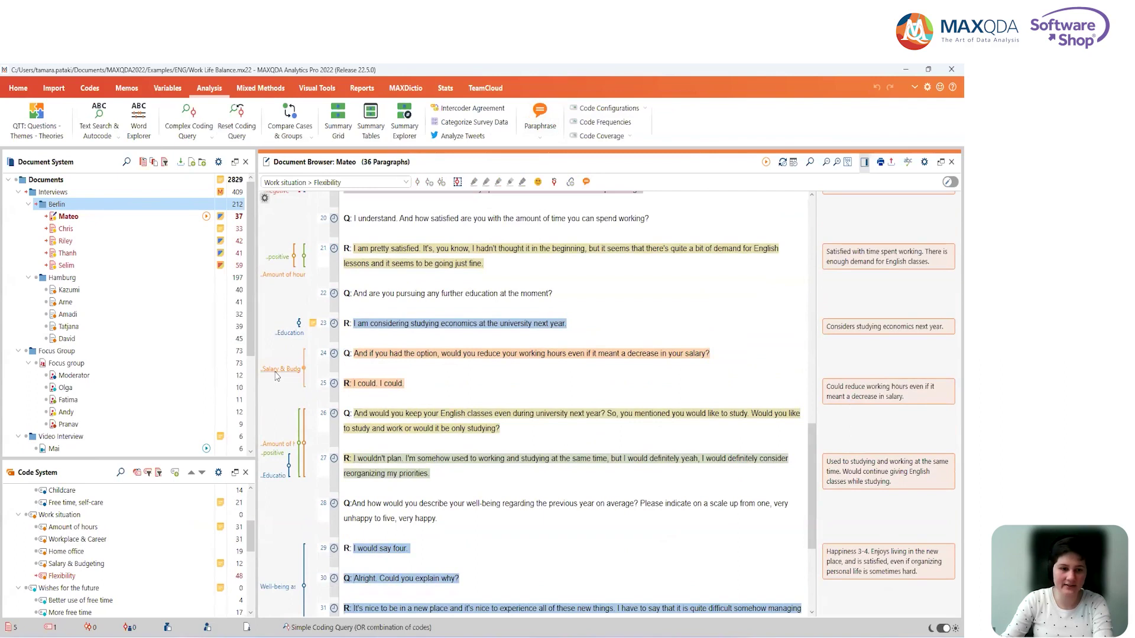
mouse_move(276, 376)
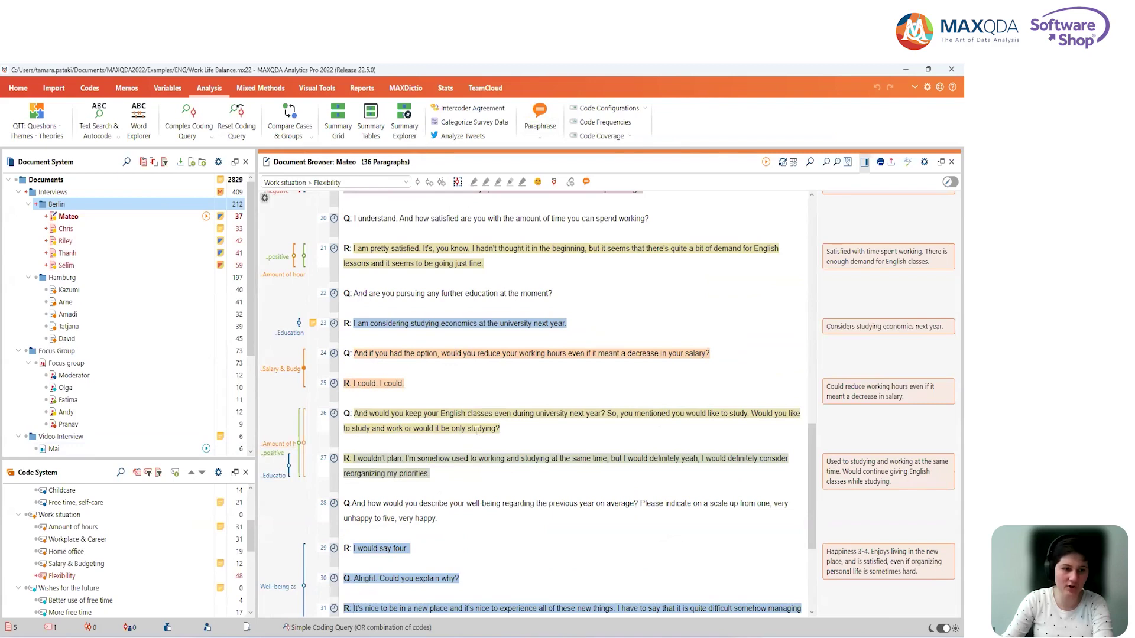
Create a document portrait of the second Berlin interview using all codes, not only the activated ones, and display its legend
right_click(57, 231)
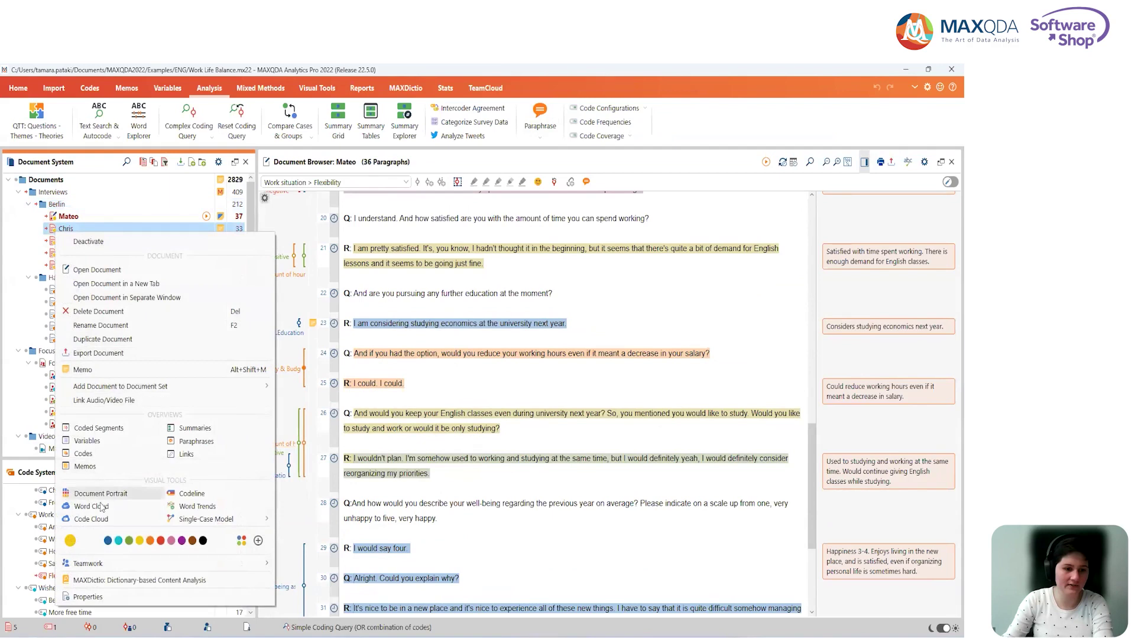
left_click(116, 494)
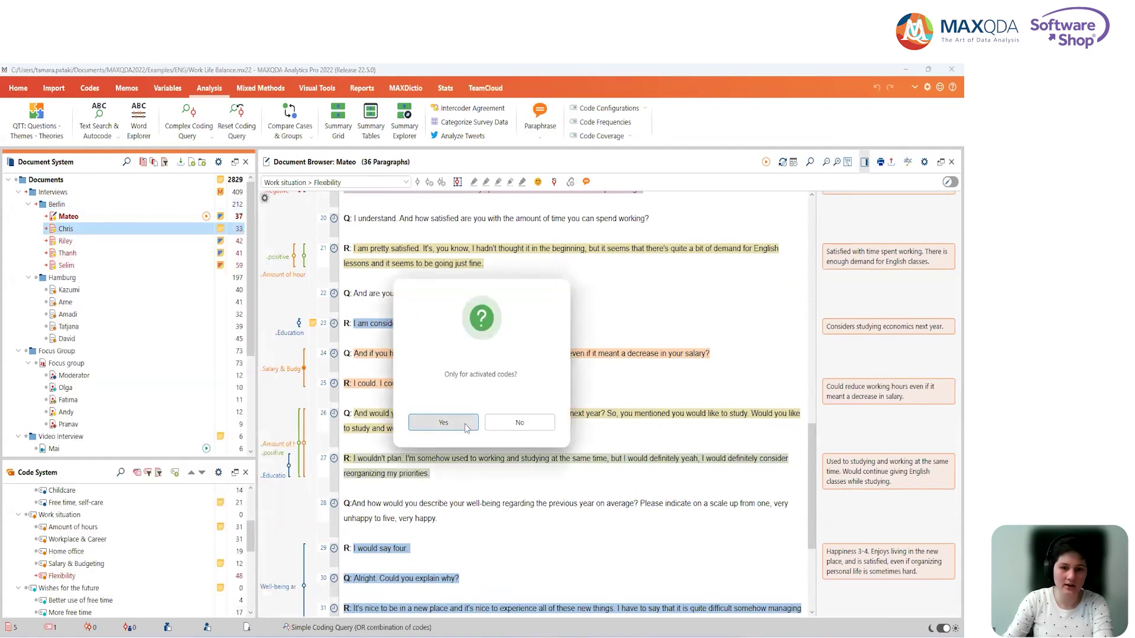
left_click(520, 423)
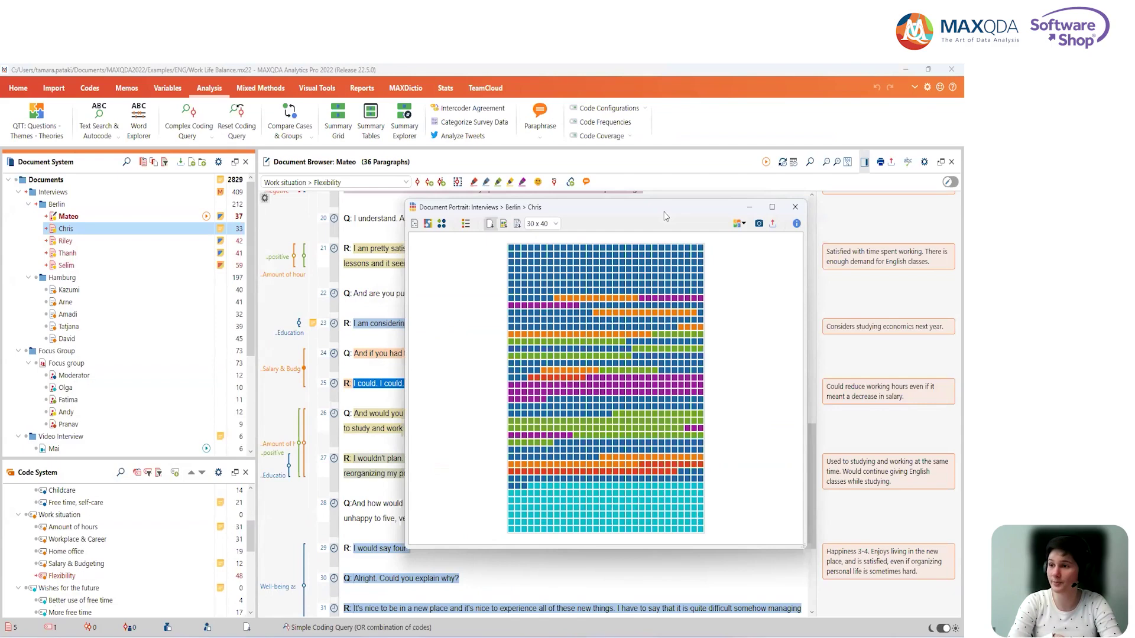
scroll(81, 518, "up", 2)
scroll(81, 519, "up", 1)
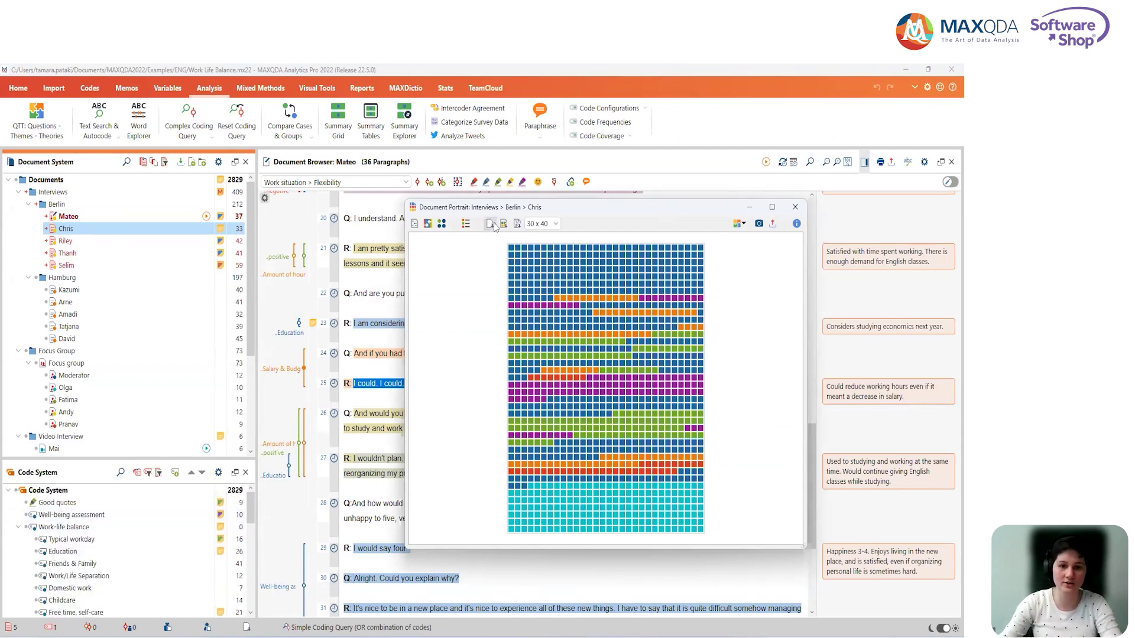
left_click(466, 224)
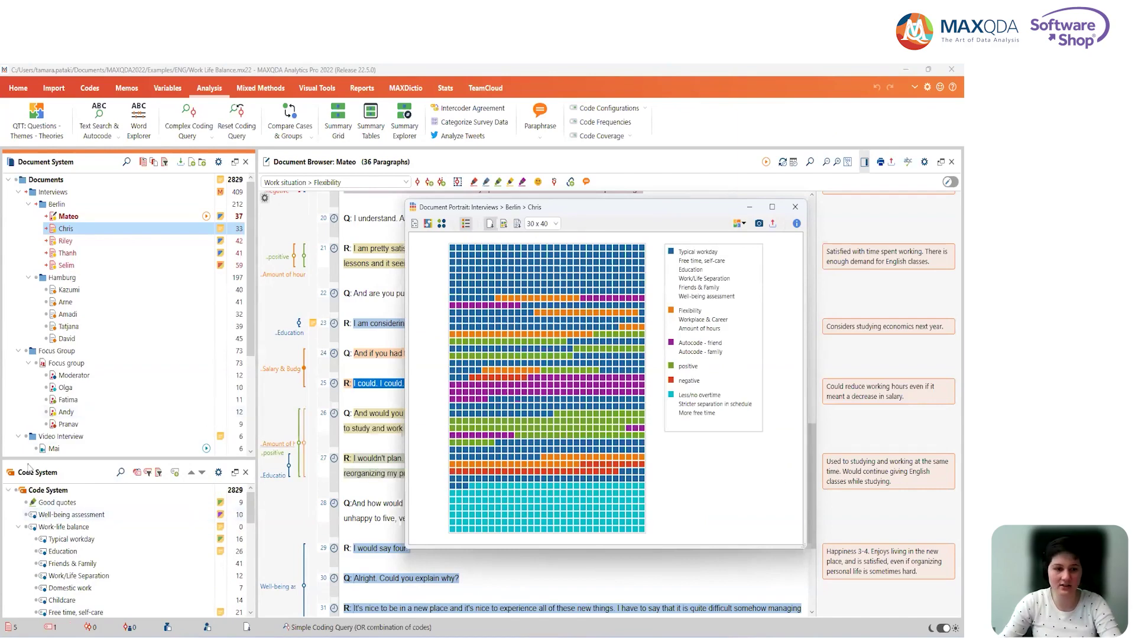
Enlarge the Code System area, compare the portrait's tile colors with the code colors and close the portrait
left_click_drag(116, 460, 116, 345)
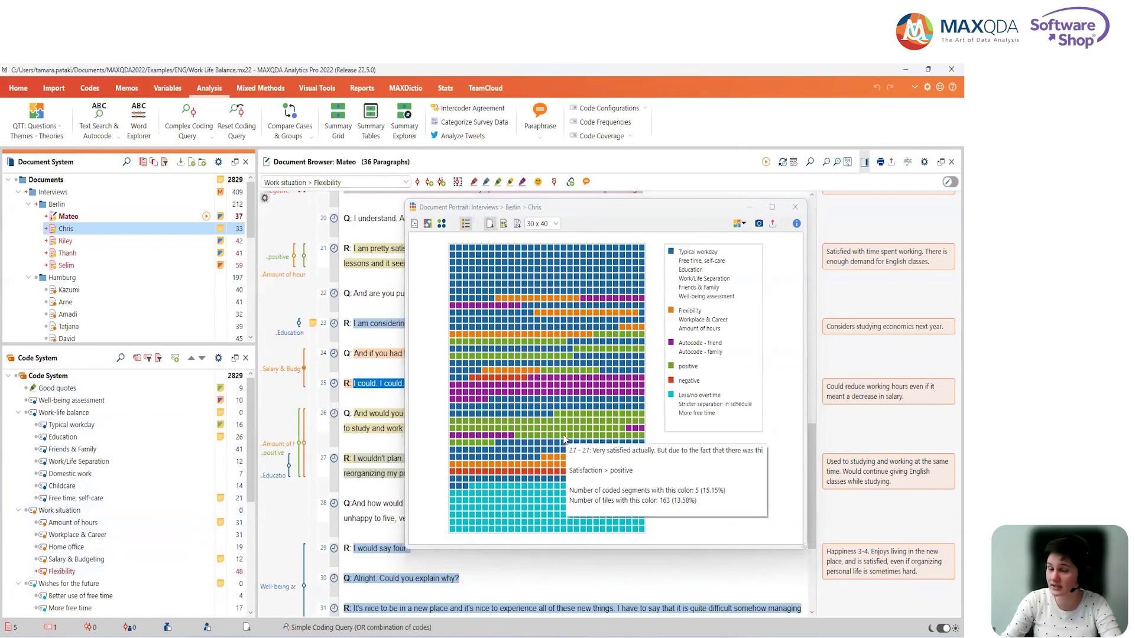
mouse_move(514, 526)
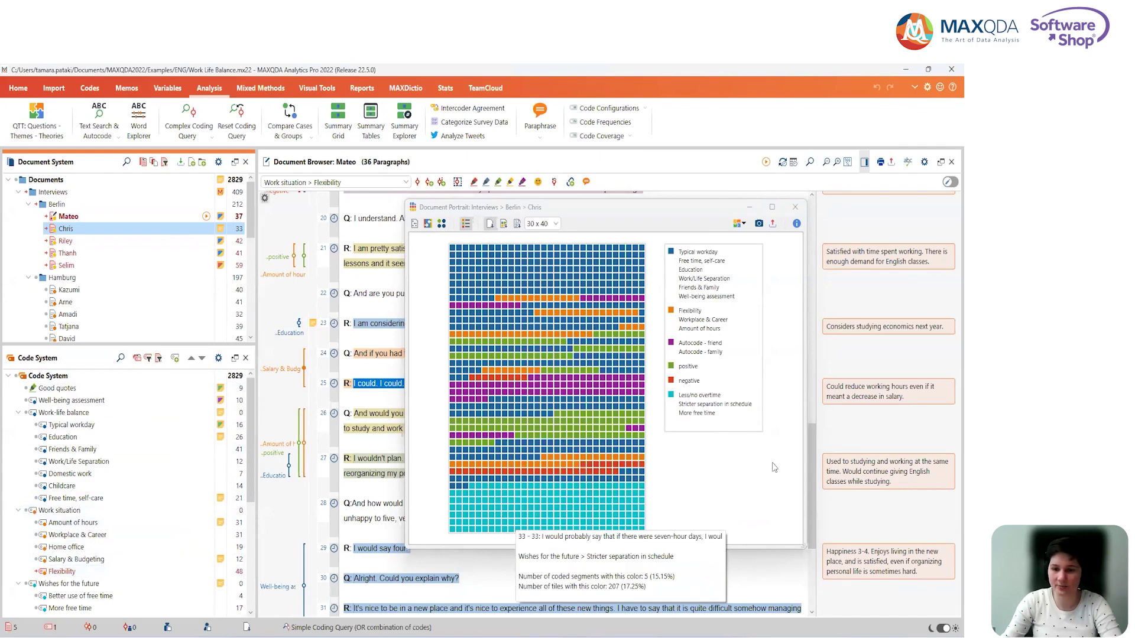
scroll(141, 531, "down", 3)
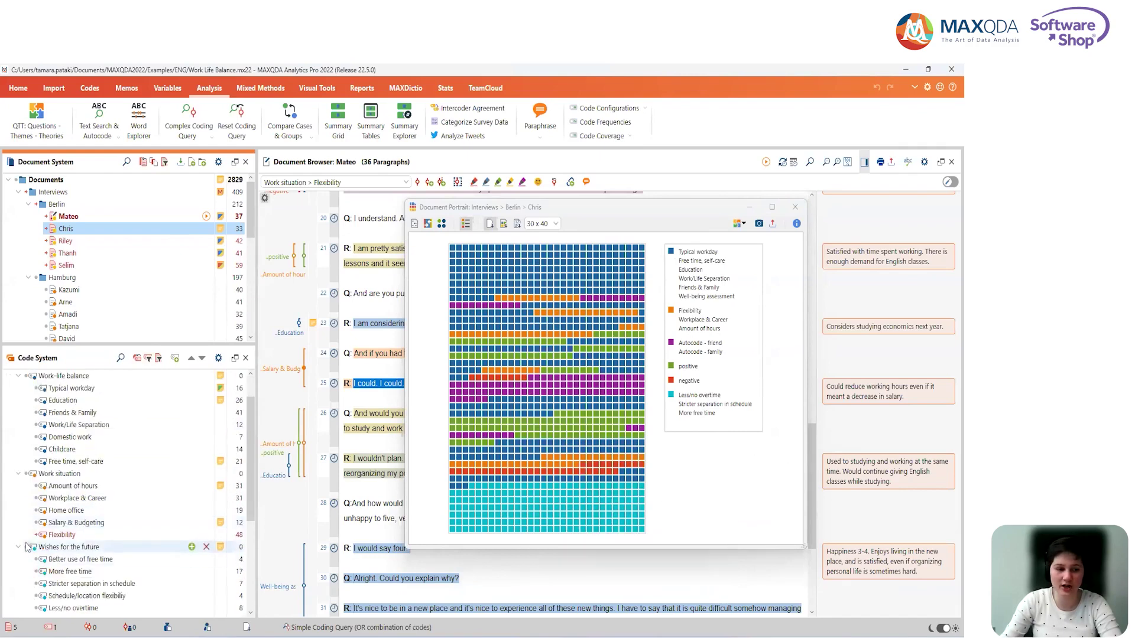
mouse_move(190, 540)
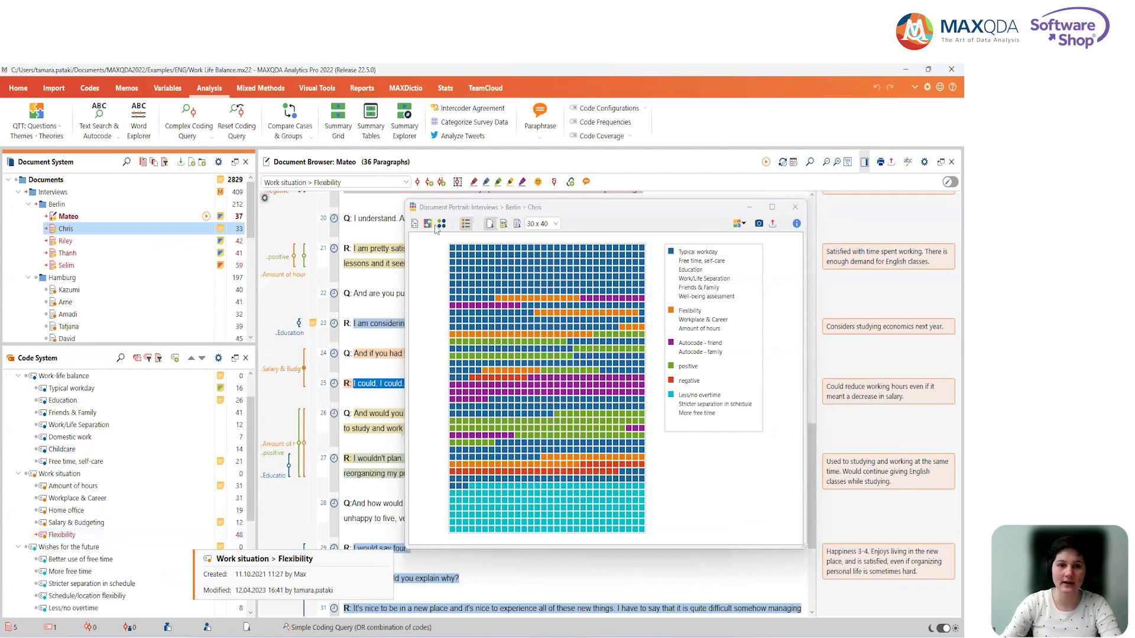
left_click(796, 207)
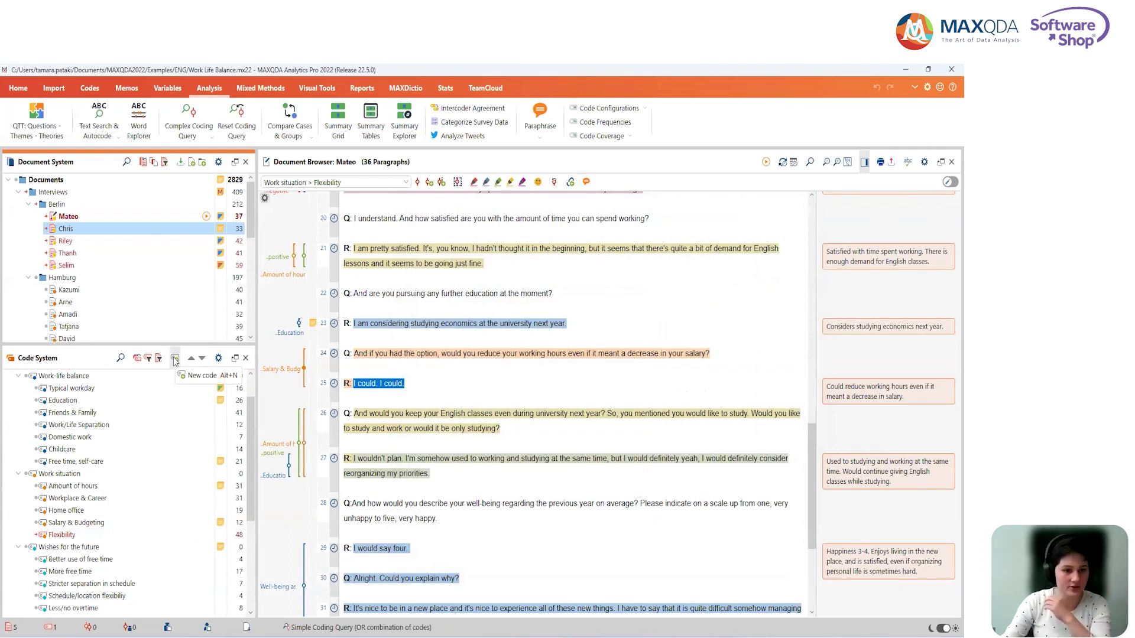
Deactivate all codes and all documents
left_click(136, 359)
left_click(152, 165)
scroll(109, 390, "up", 1)
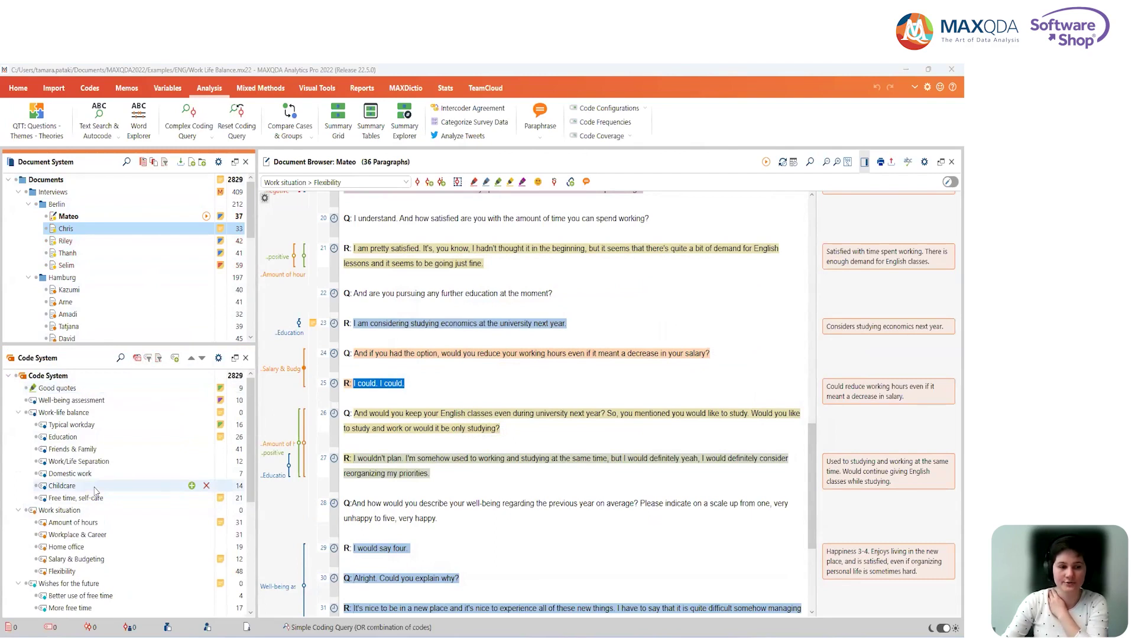
right_click(66, 382)
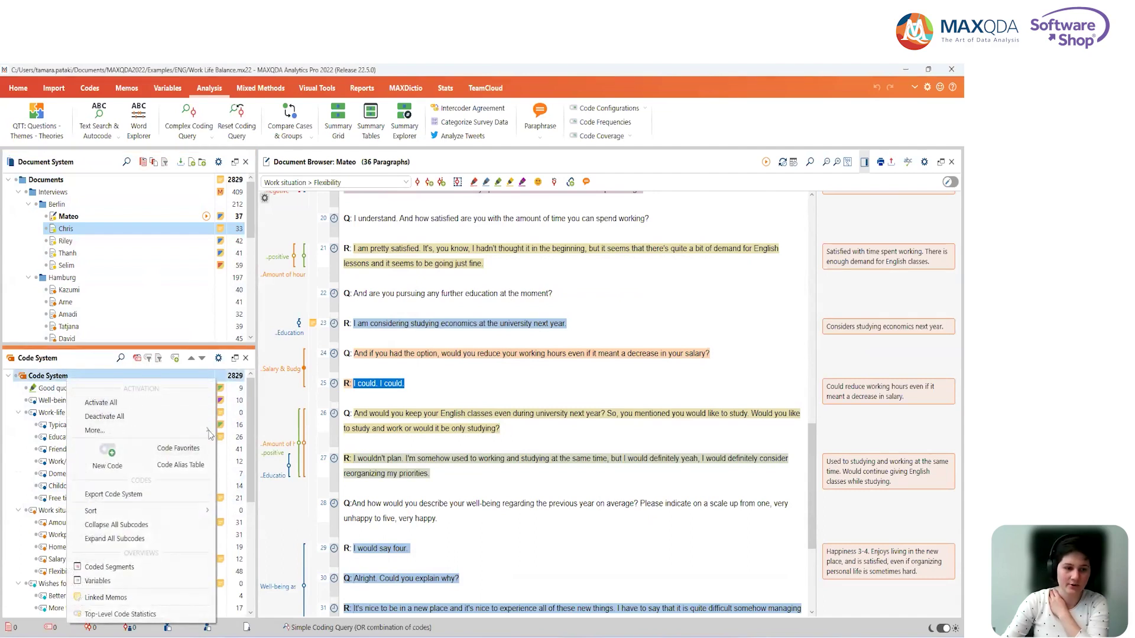
mouse_move(209, 437)
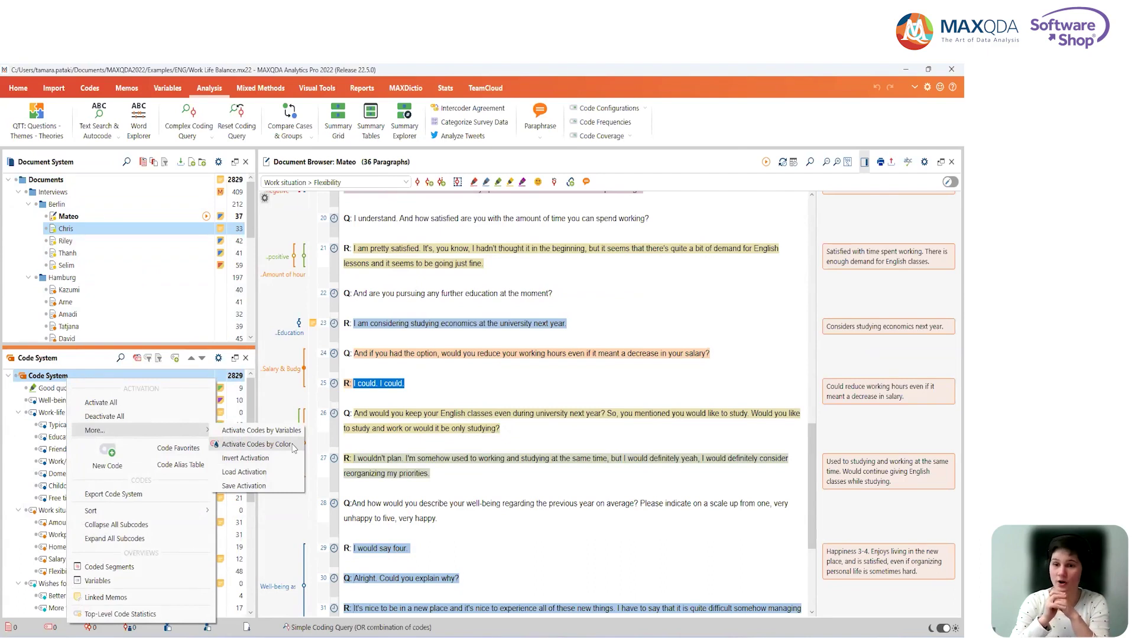
left_click(257, 445)
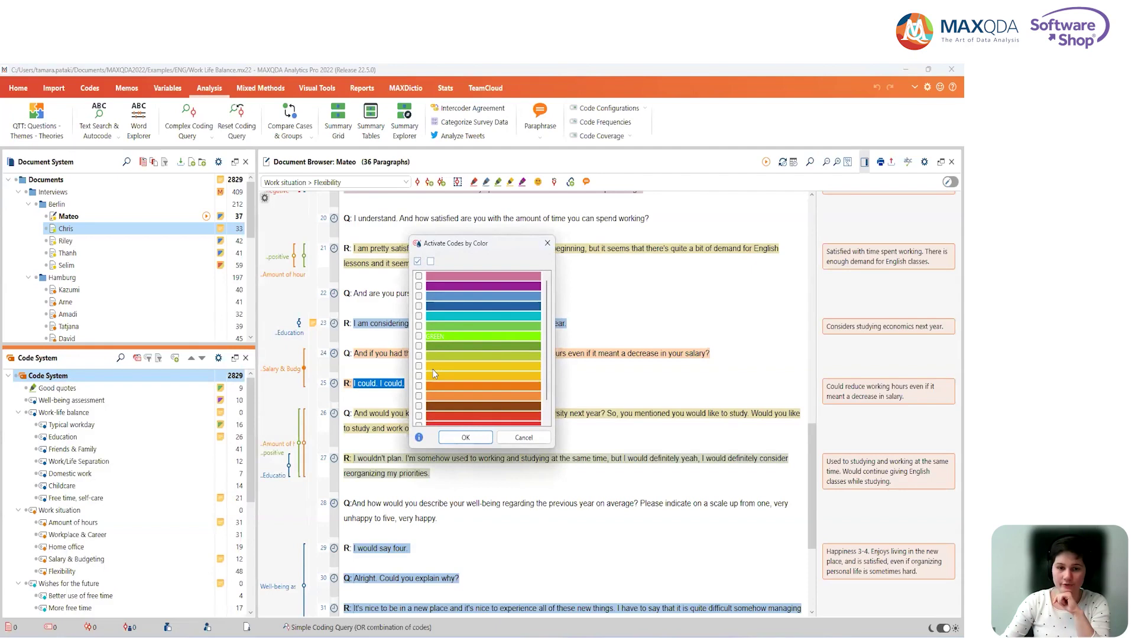
left_click(419, 306)
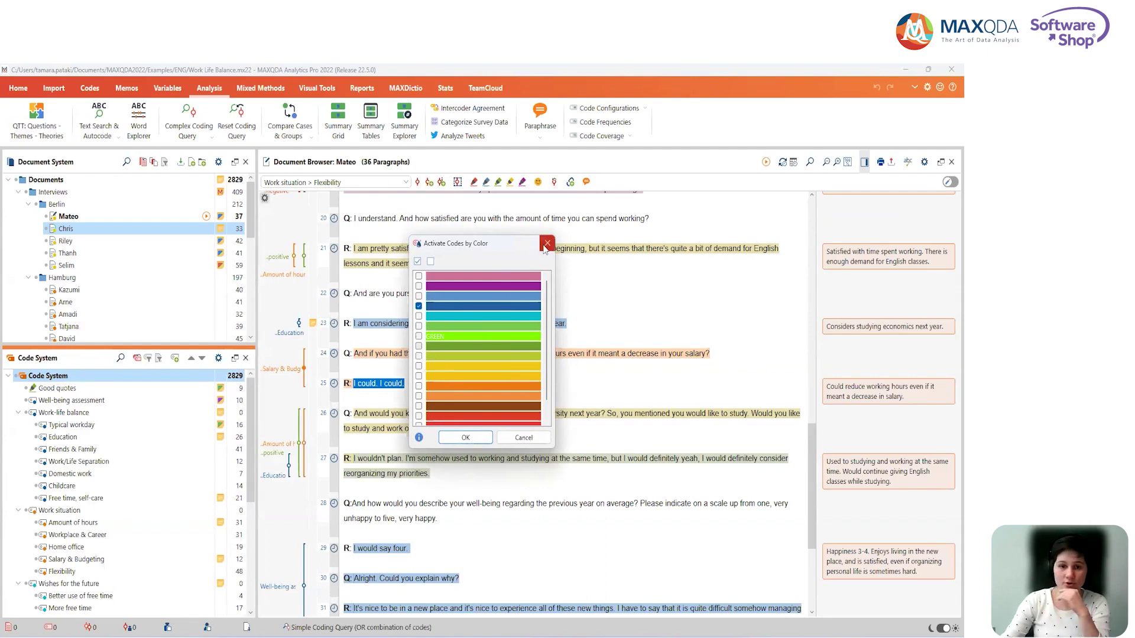
left_click(534, 439)
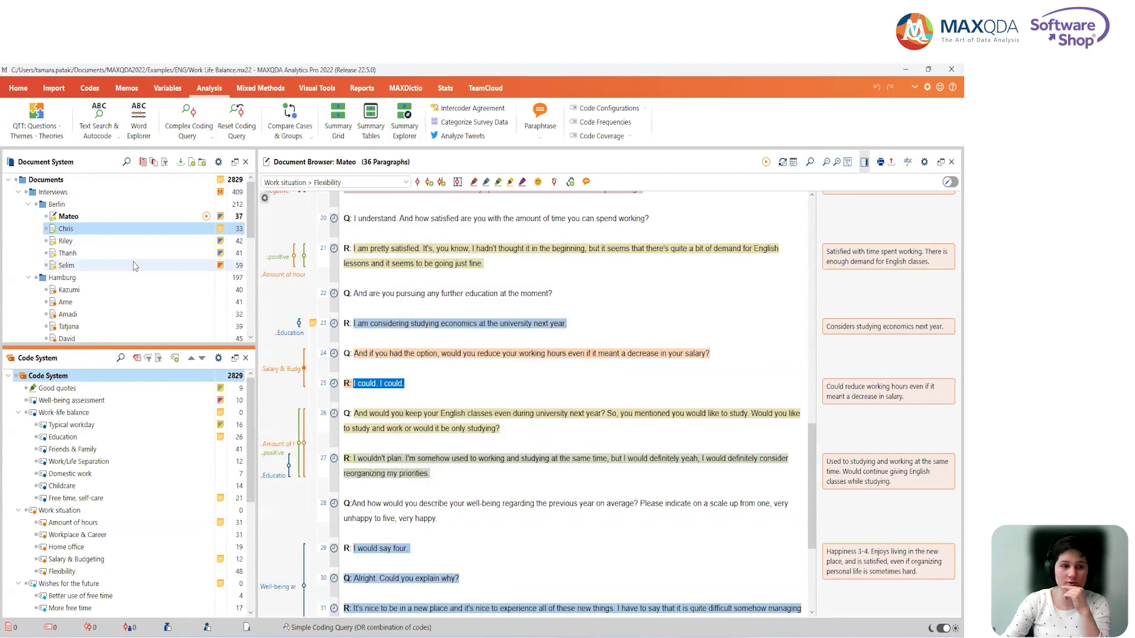
Assign the color red to the third Berlin interview, leaving the document deactivated
scroll(133, 263, "down", 3)
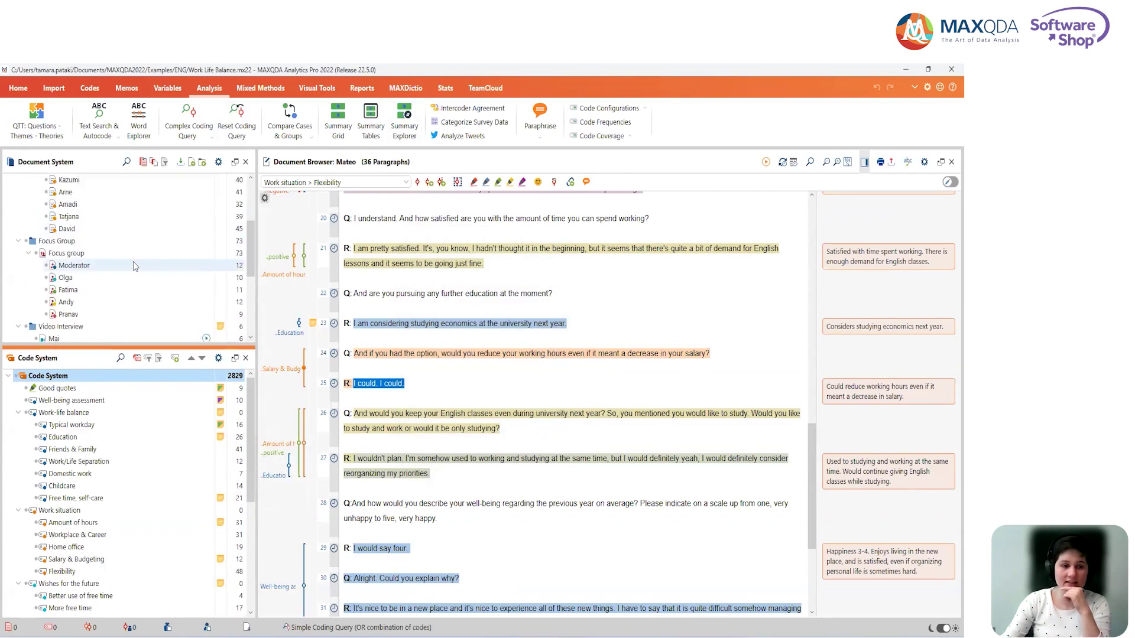
scroll(133, 266, "up", 3)
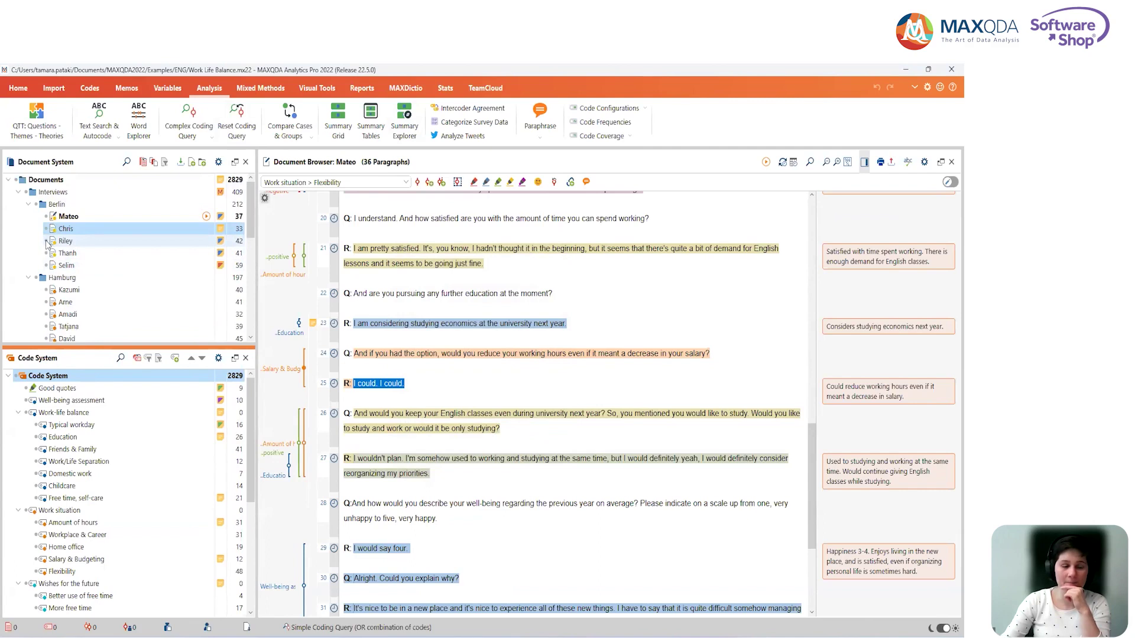
mouse_move(47, 243)
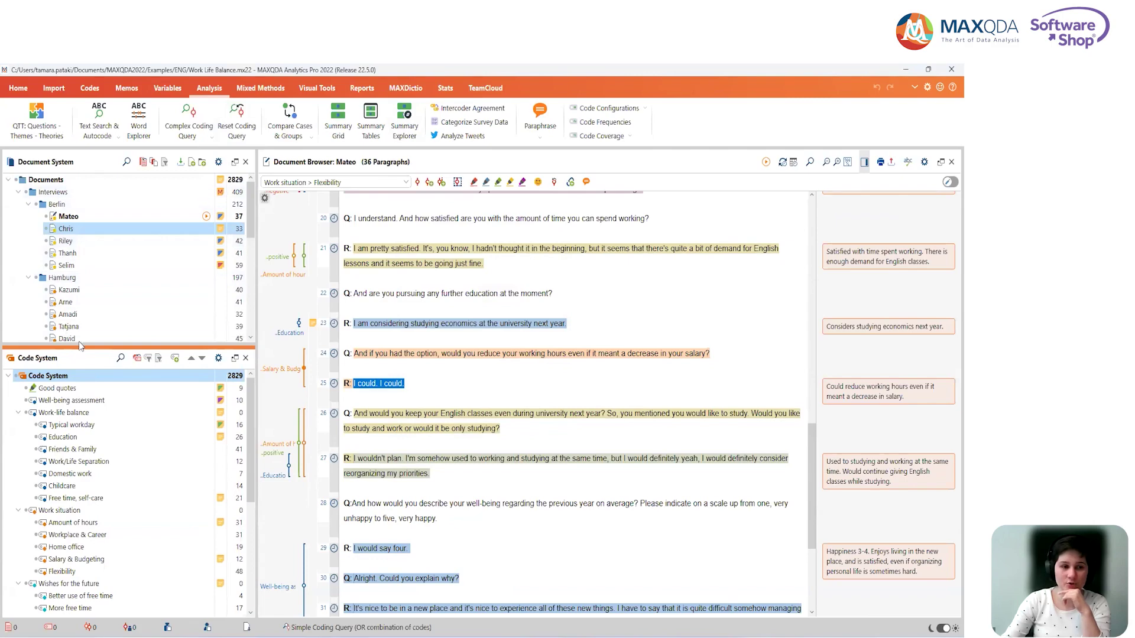
right_click(49, 242)
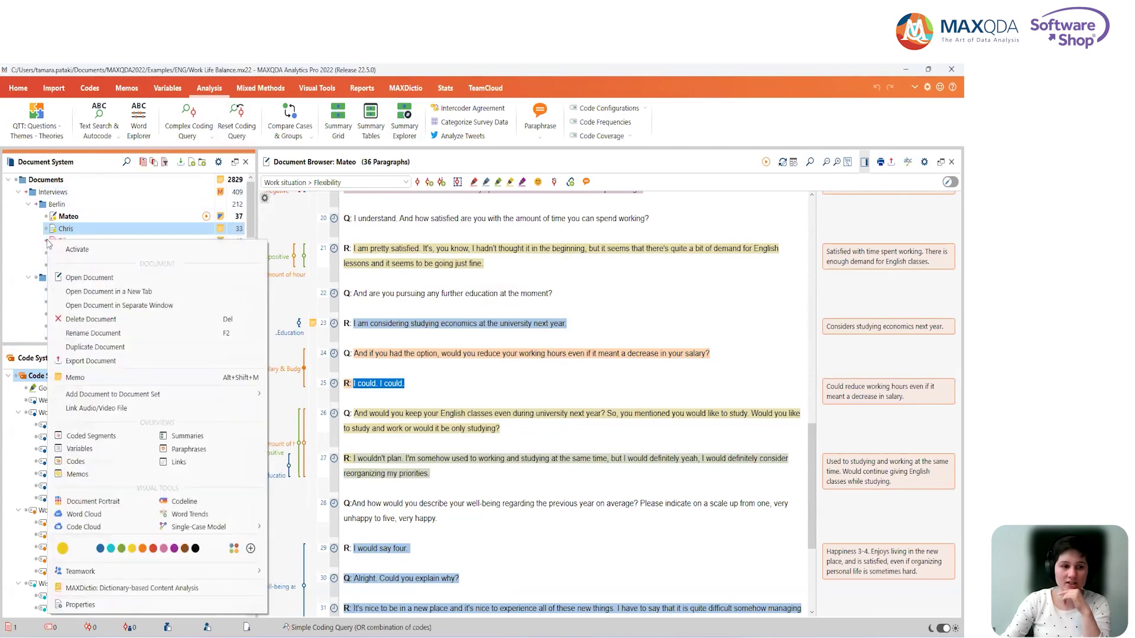
left_click(49, 242)
left_click(62, 242)
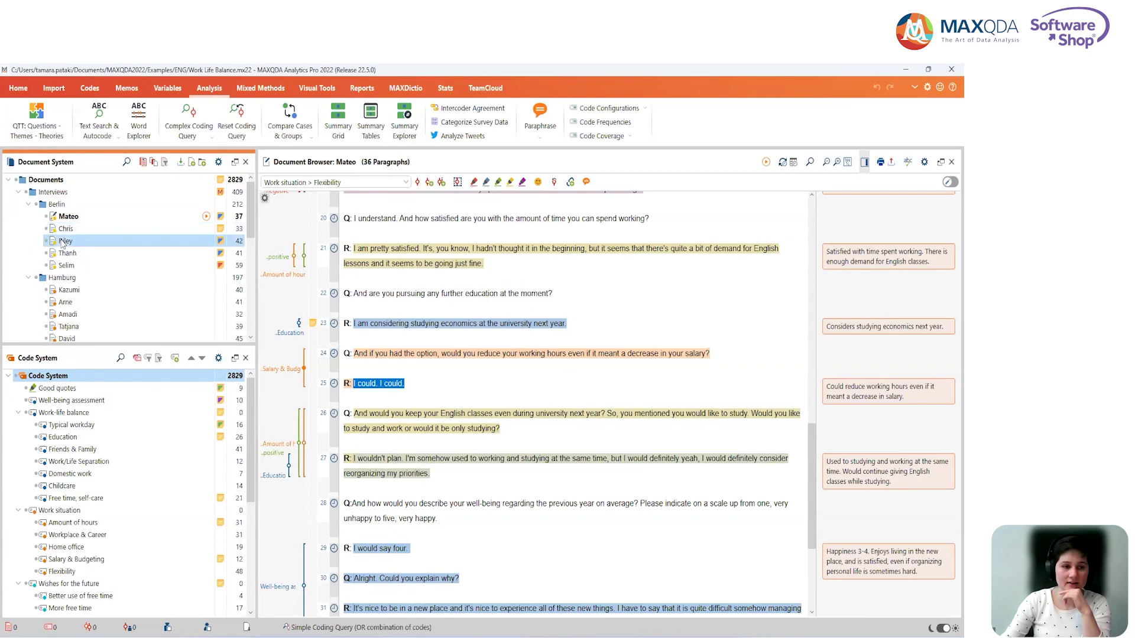
right_click(63, 243)
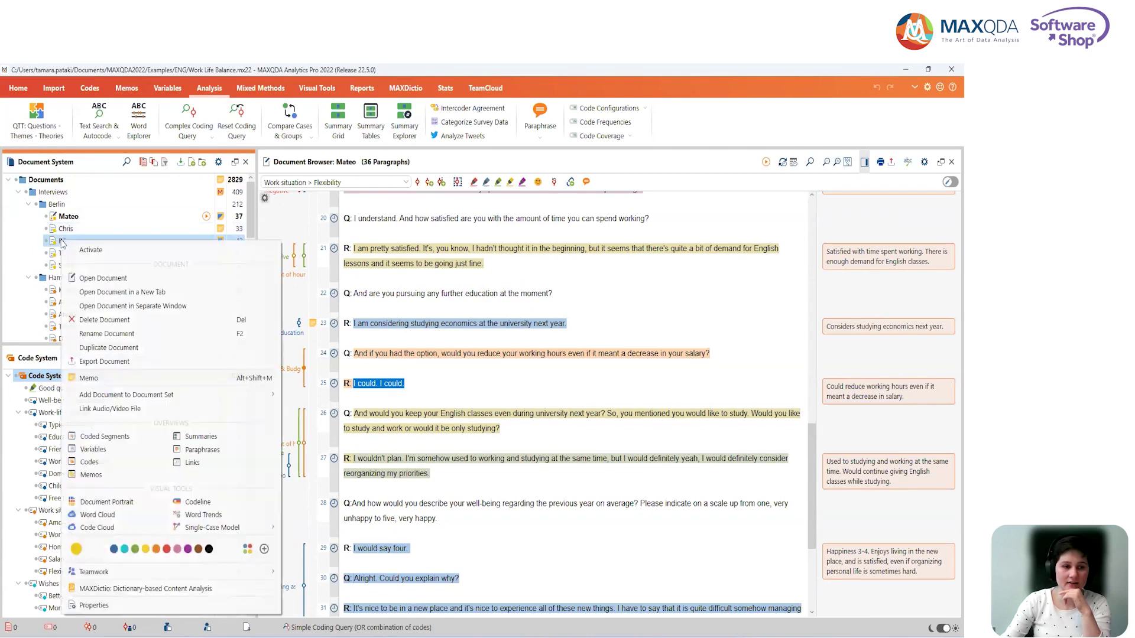
left_click(168, 549)
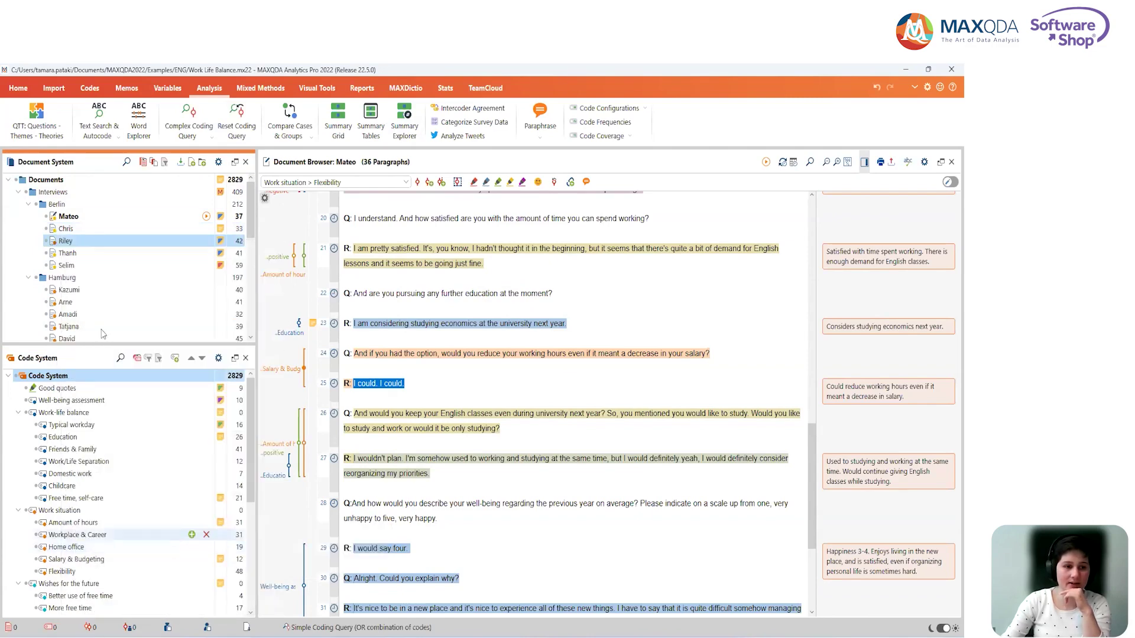
Assign a document color to the second interview in the Hamburg group
left_click(59, 302)
right_click(59, 302)
left_click(169, 373)
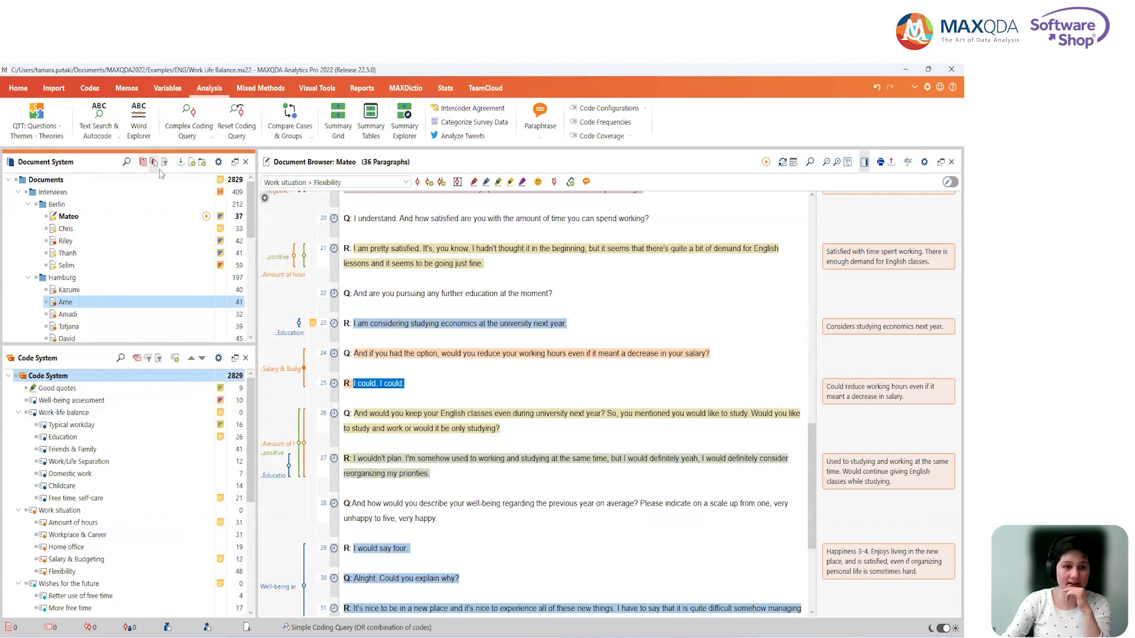
Activate only the documents that have the red document color
right_click(121, 181)
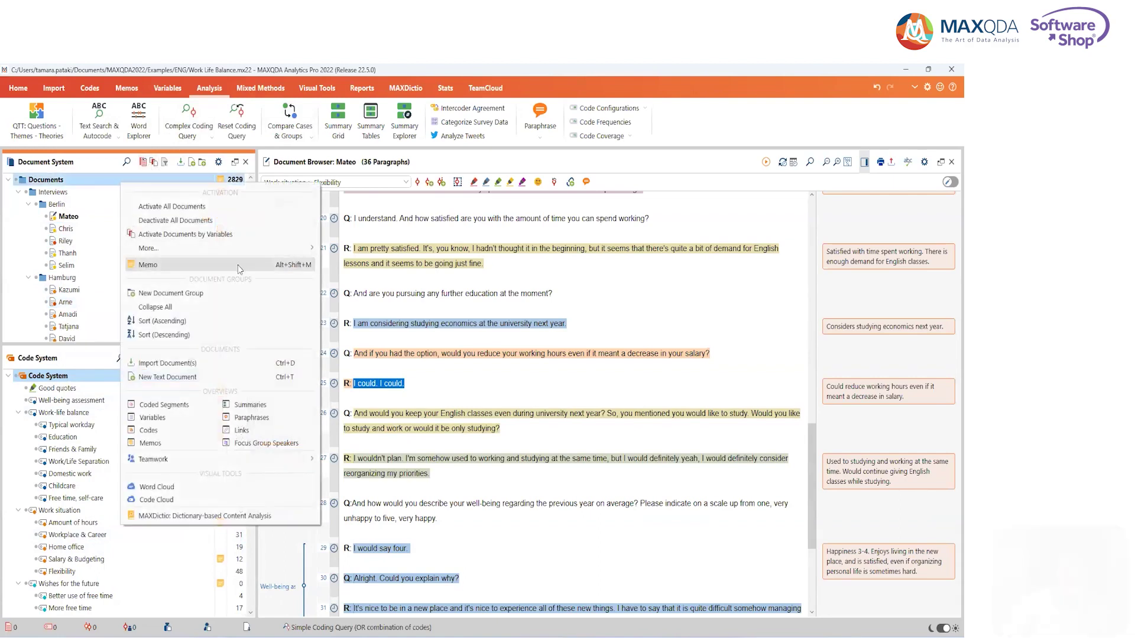
mouse_move(263, 247)
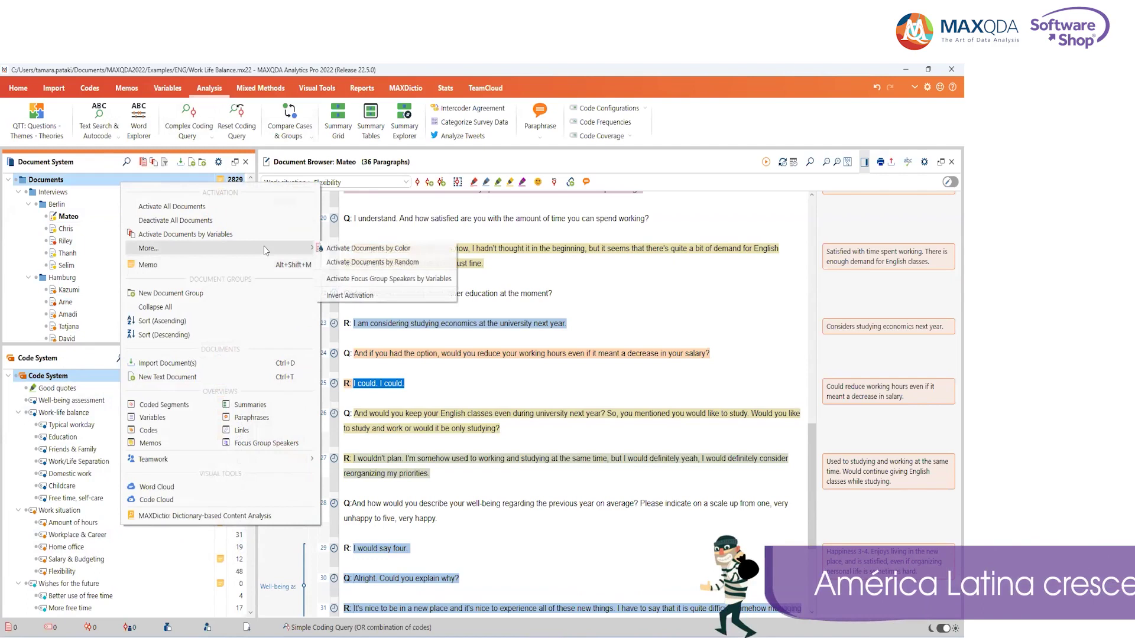
left_click(373, 248)
left_click(430, 306)
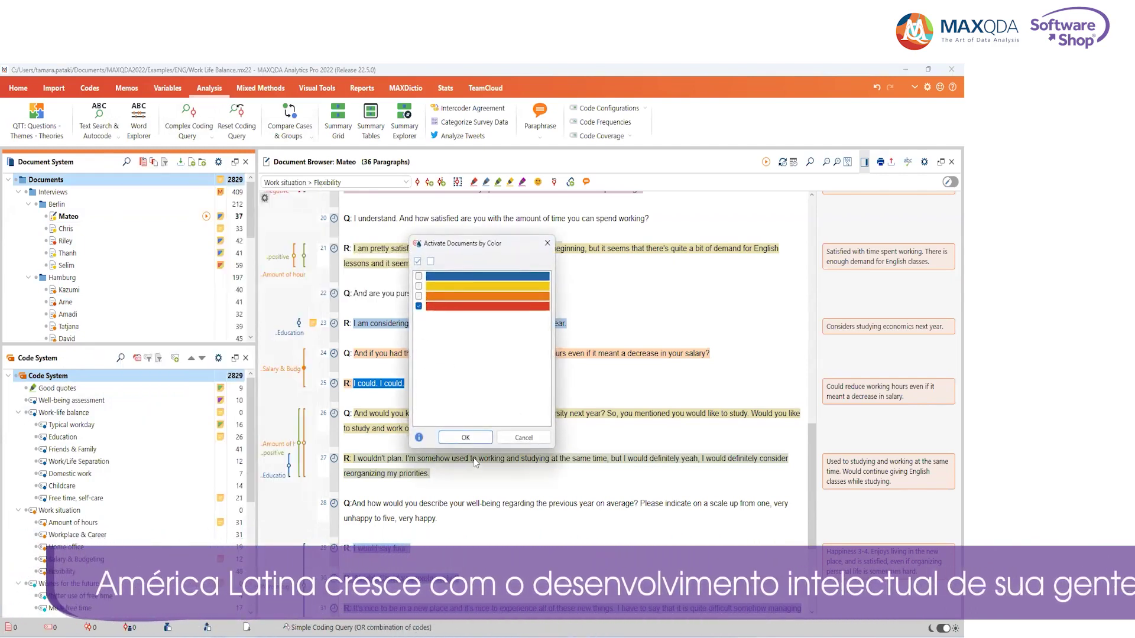
left_click(465, 438)
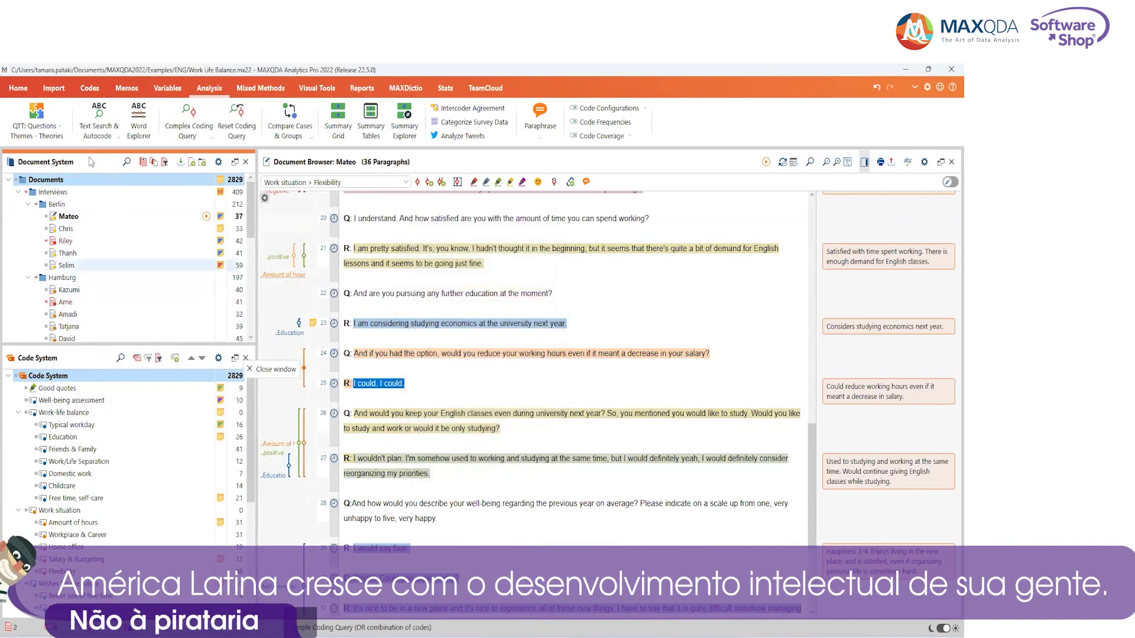
mouse_move(129, 289)
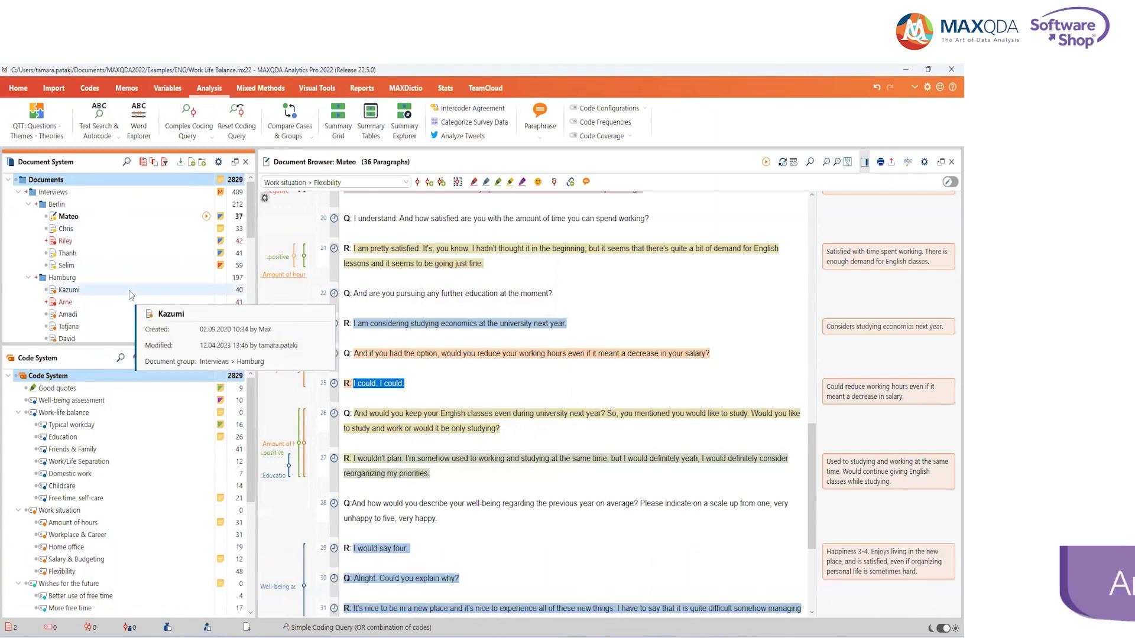
Invert the document activation across the whole project and check which documents are activated
right_click(113, 180)
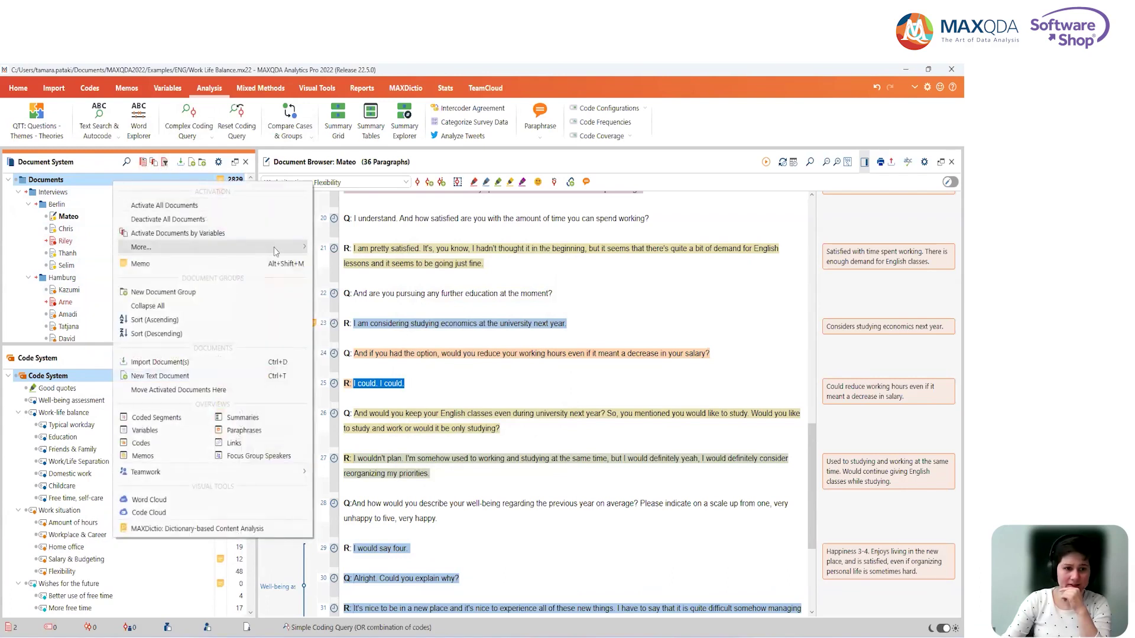
mouse_move(274, 247)
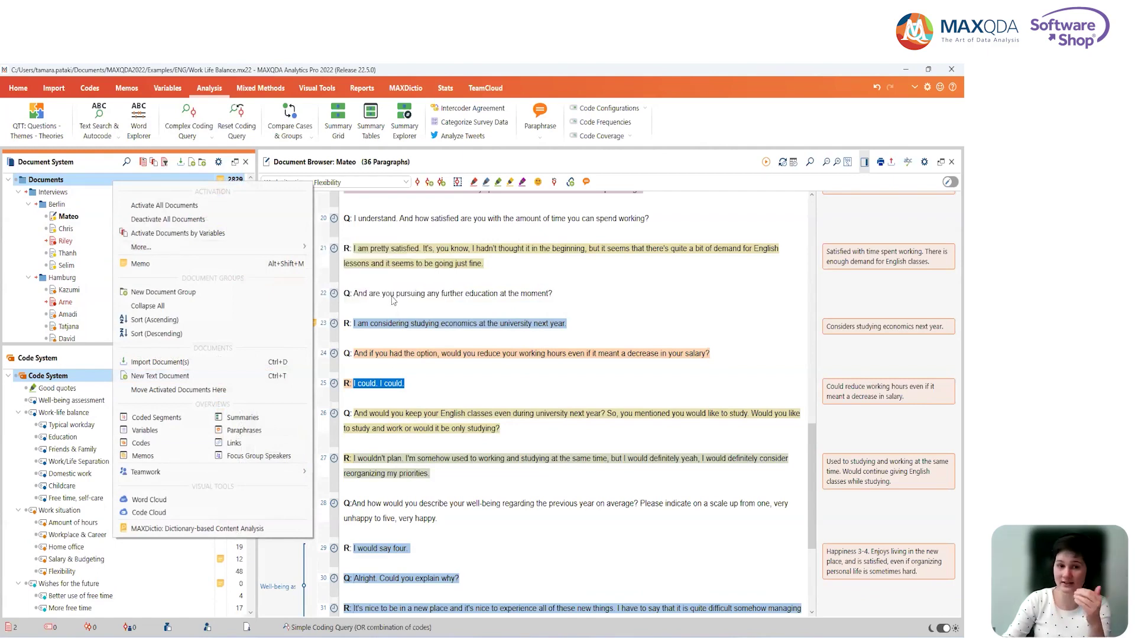
mouse_move(303, 250)
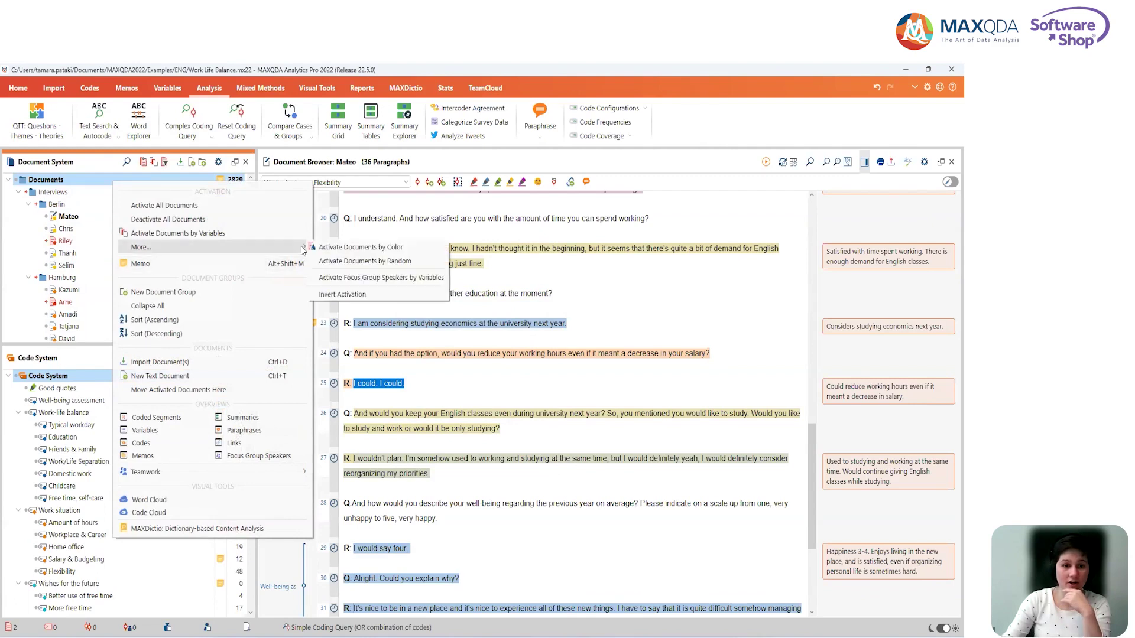
left_click(359, 295)
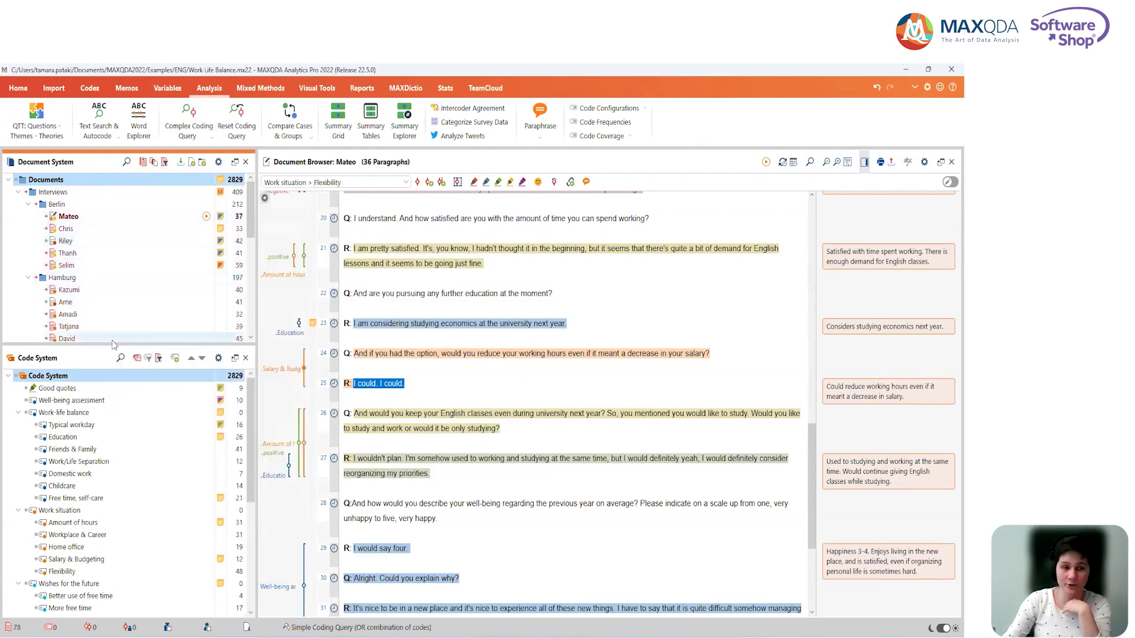
scroll(164, 276, "down", 1)
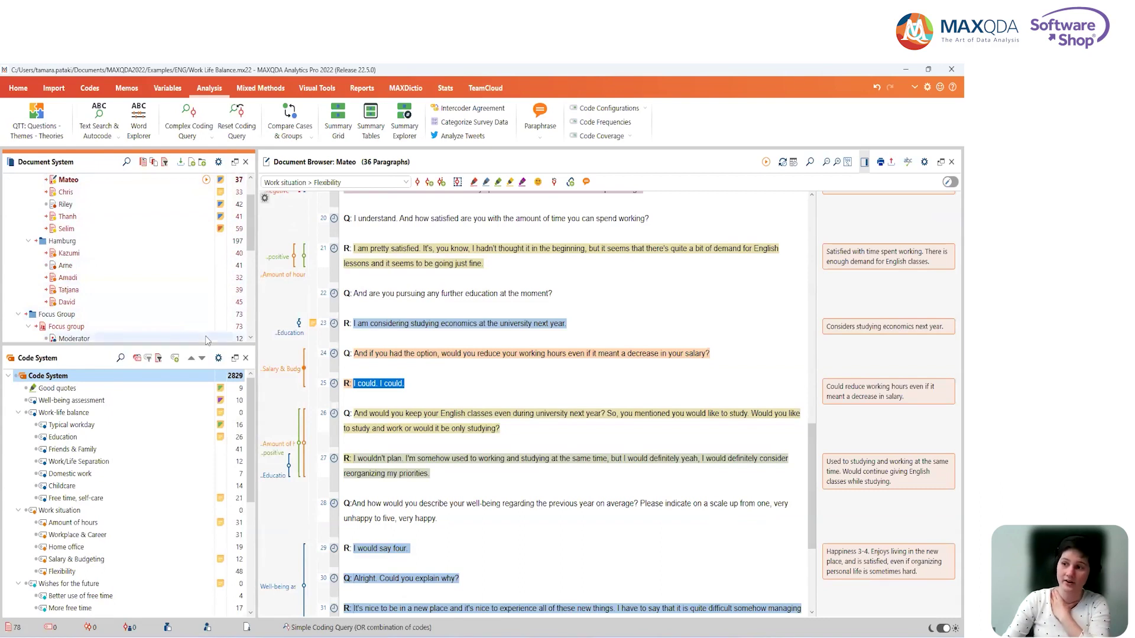
mouse_move(204, 332)
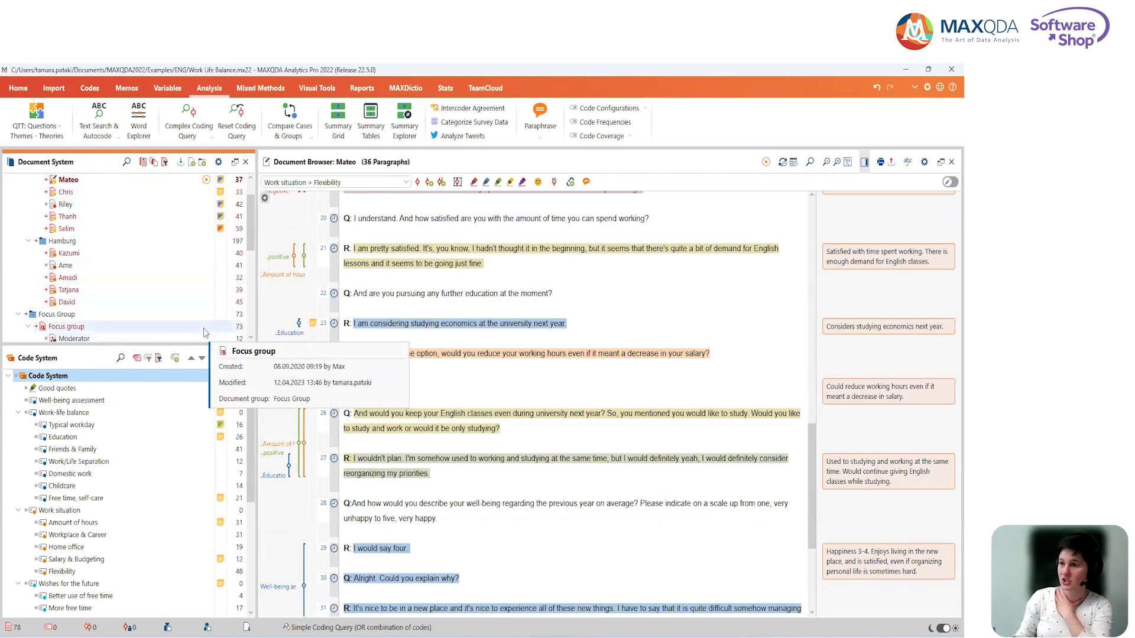
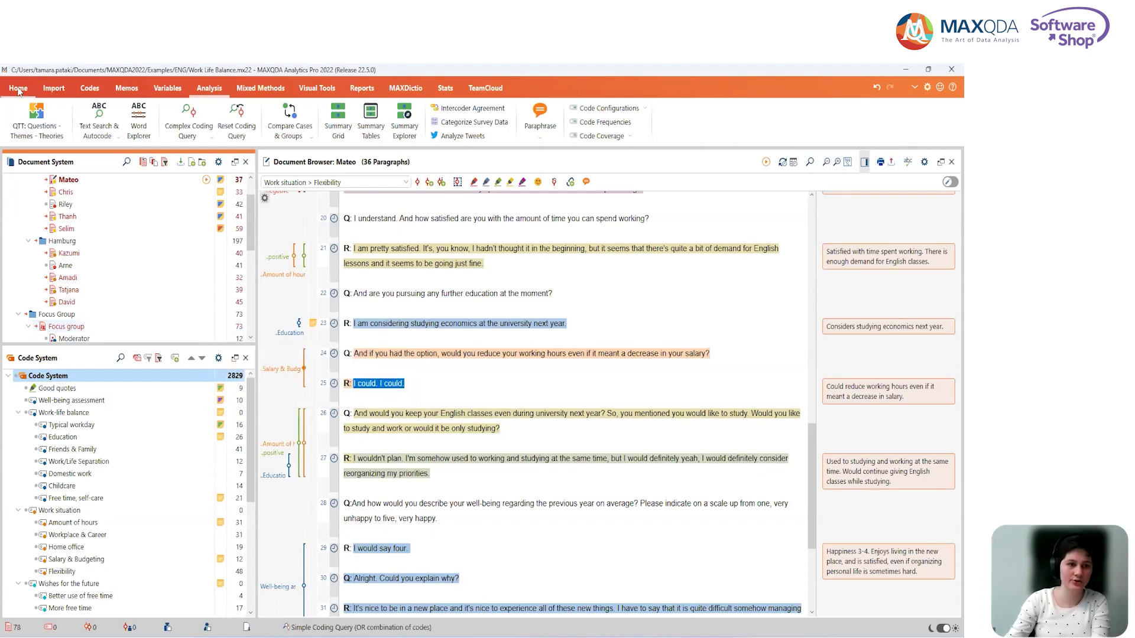
Open the document in the Video Interview group with its Multimedia Browser and briefly play and pause the video
mouse_move(125, 333)
scroll(120, 290, "down", 3)
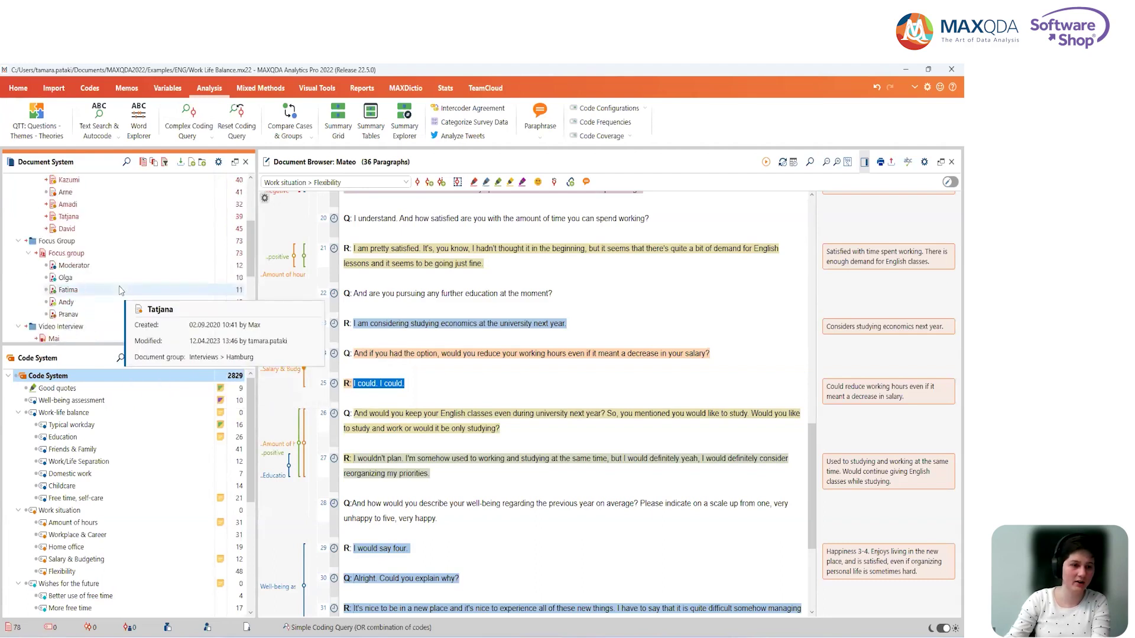
scroll(120, 290, "down", 1)
mouse_move(53, 268)
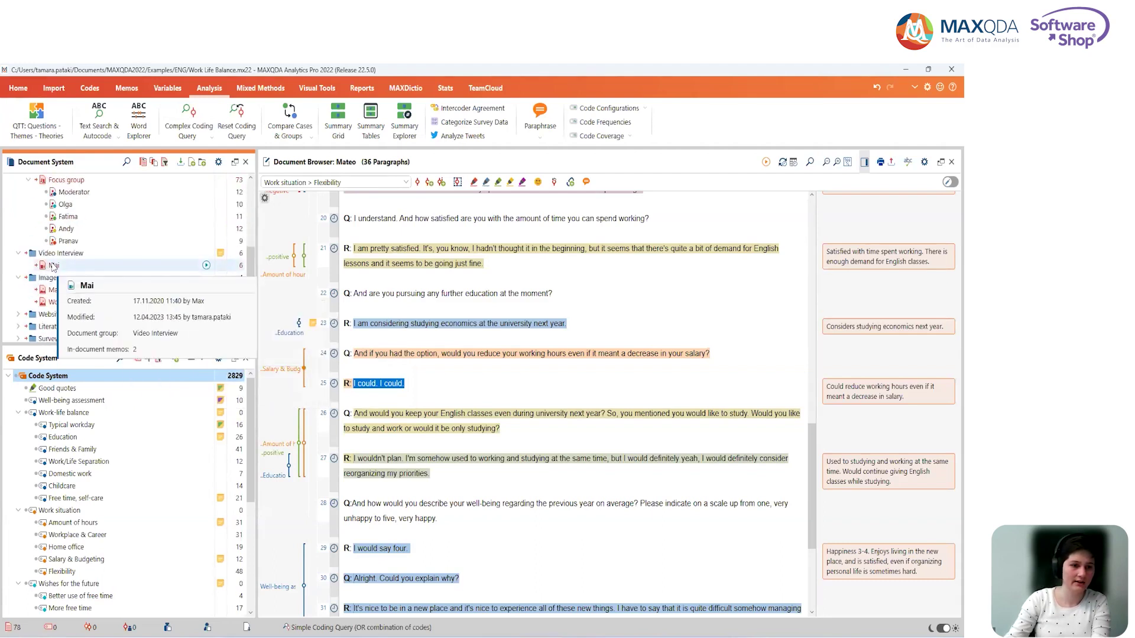
double_click(53, 266)
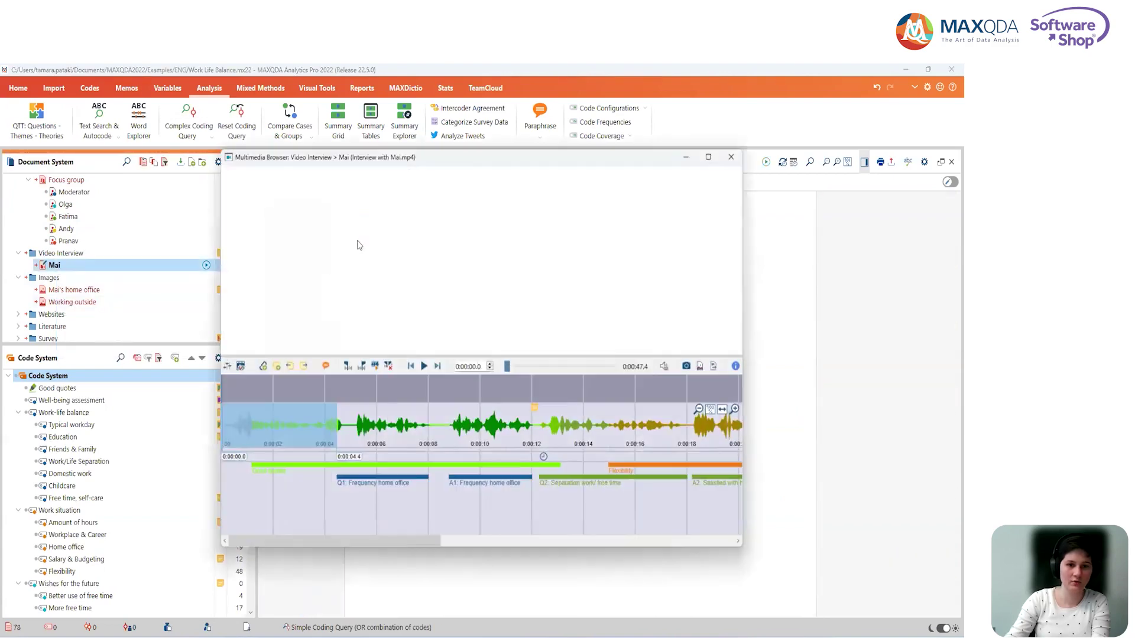
left_click(424, 367)
left_click(424, 367)
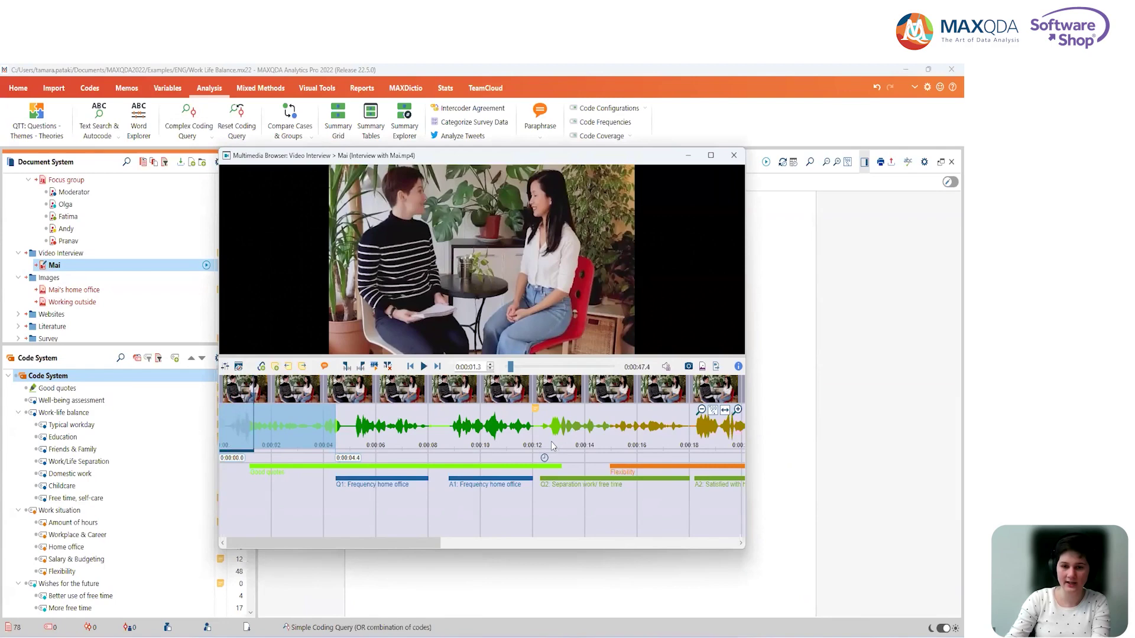
Select the video clip from about 12.7 to 17.7 seconds and add an in-media memo reading "Add a memo on this part"
left_click_drag(551, 441, 683, 462)
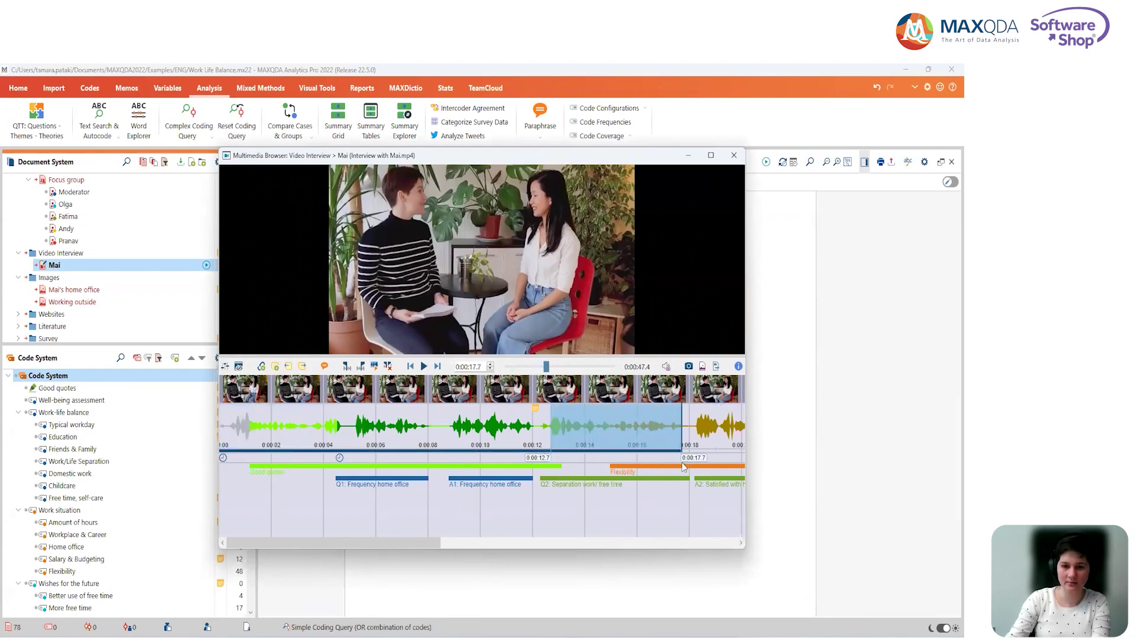
left_click(276, 368)
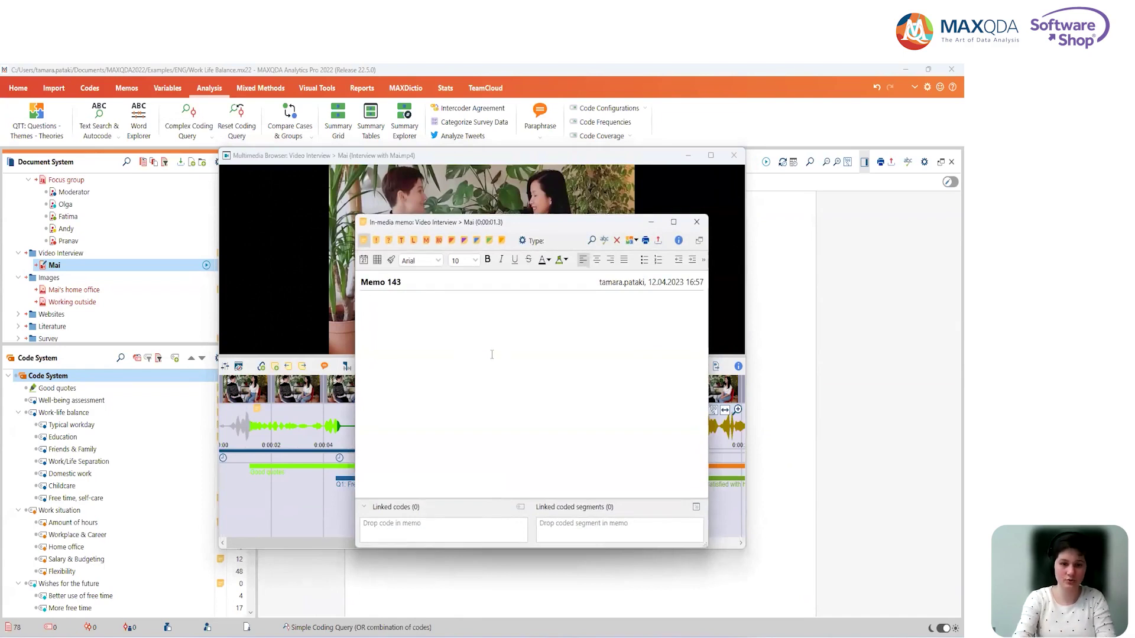
type("Add a memo")
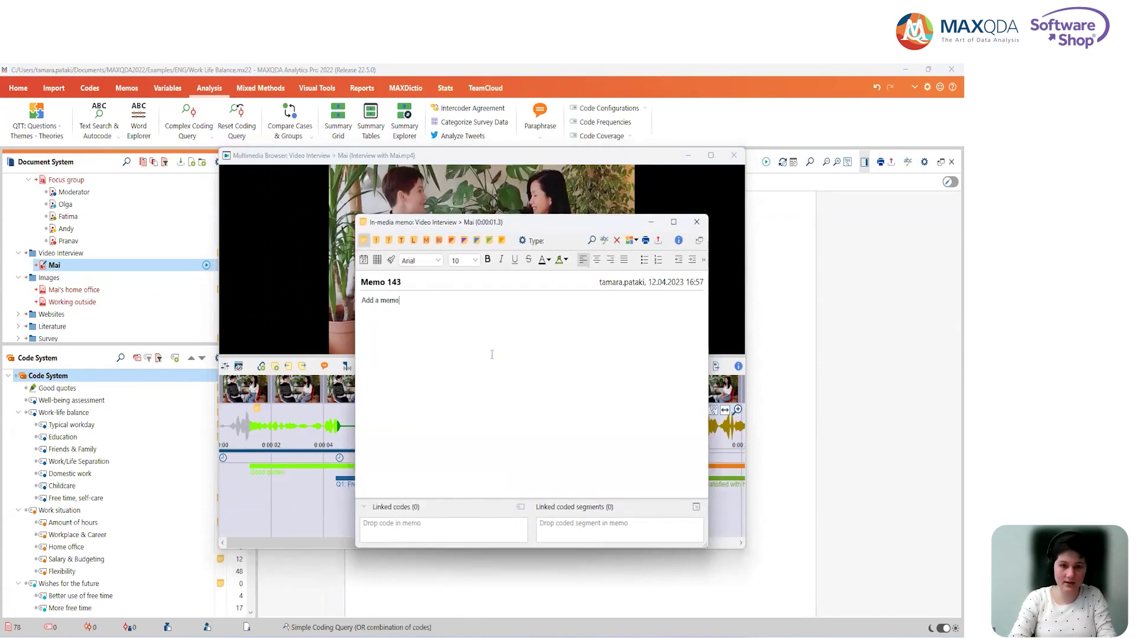
type(" on this part")
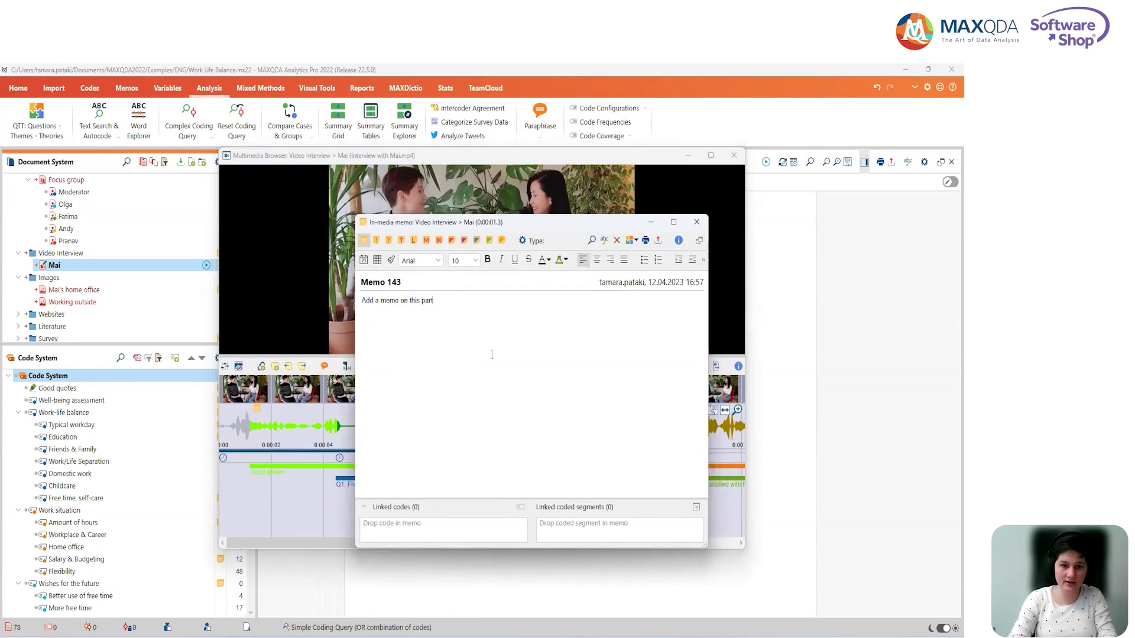
left_click(696, 221)
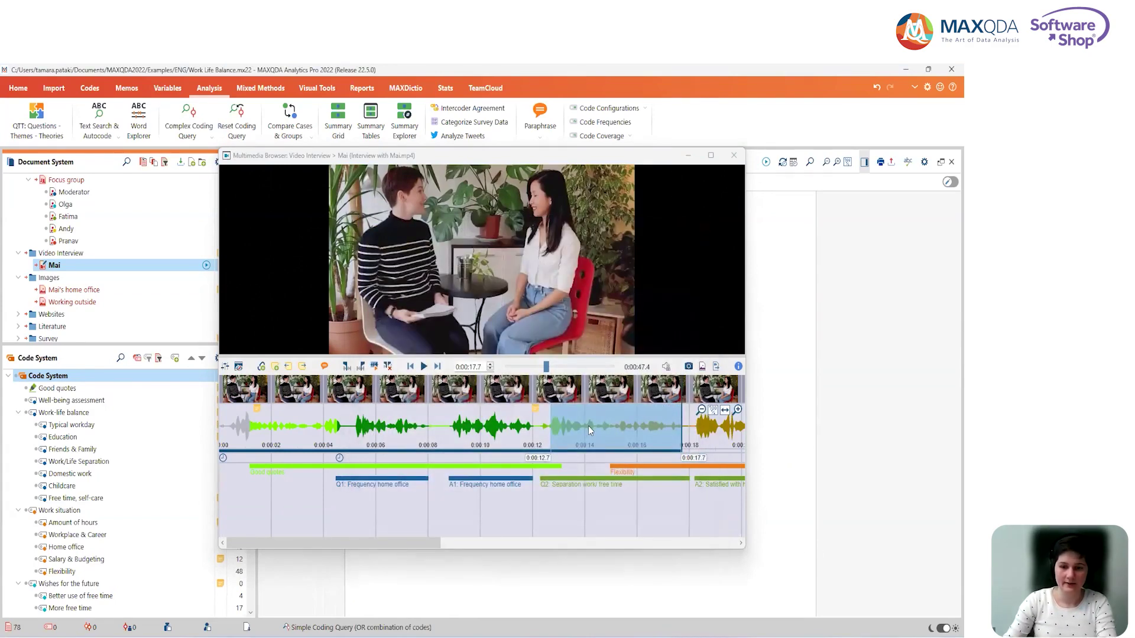
Enlarge the Multimedia Browser window to view the video's memos and coded clips, and close it
mouse_move(536, 417)
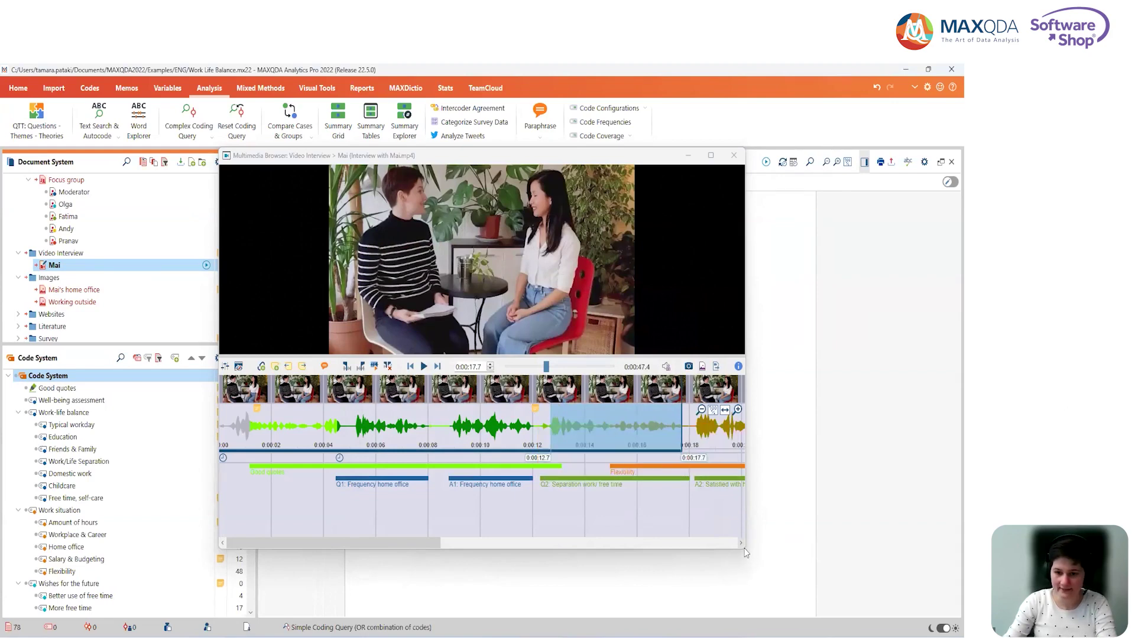
left_click_drag(746, 551, 808, 569)
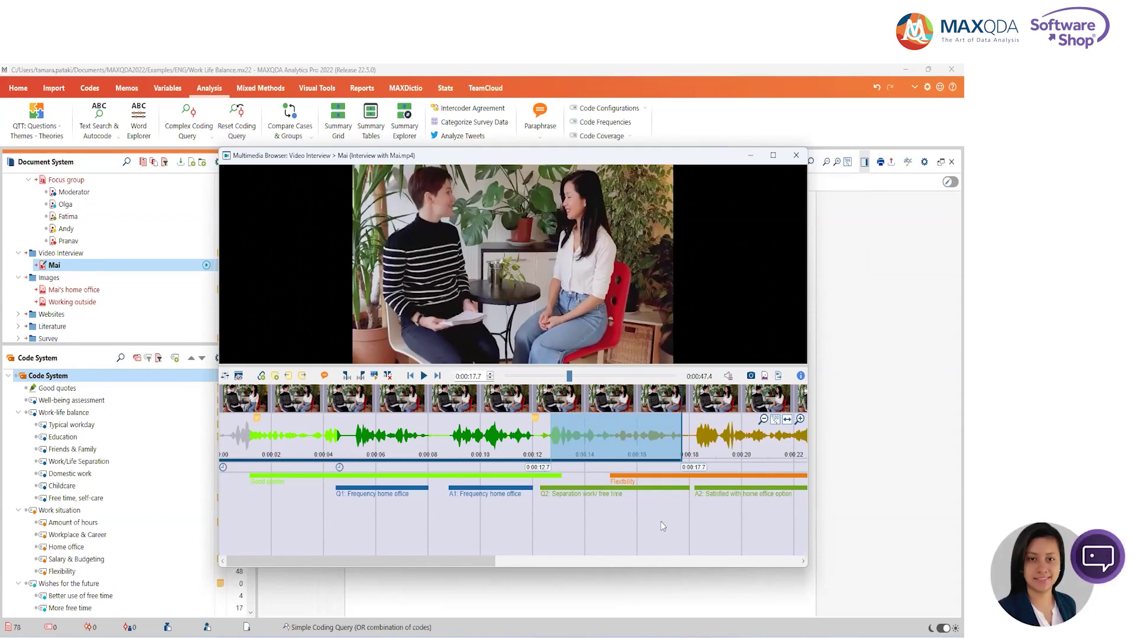
left_click(795, 156)
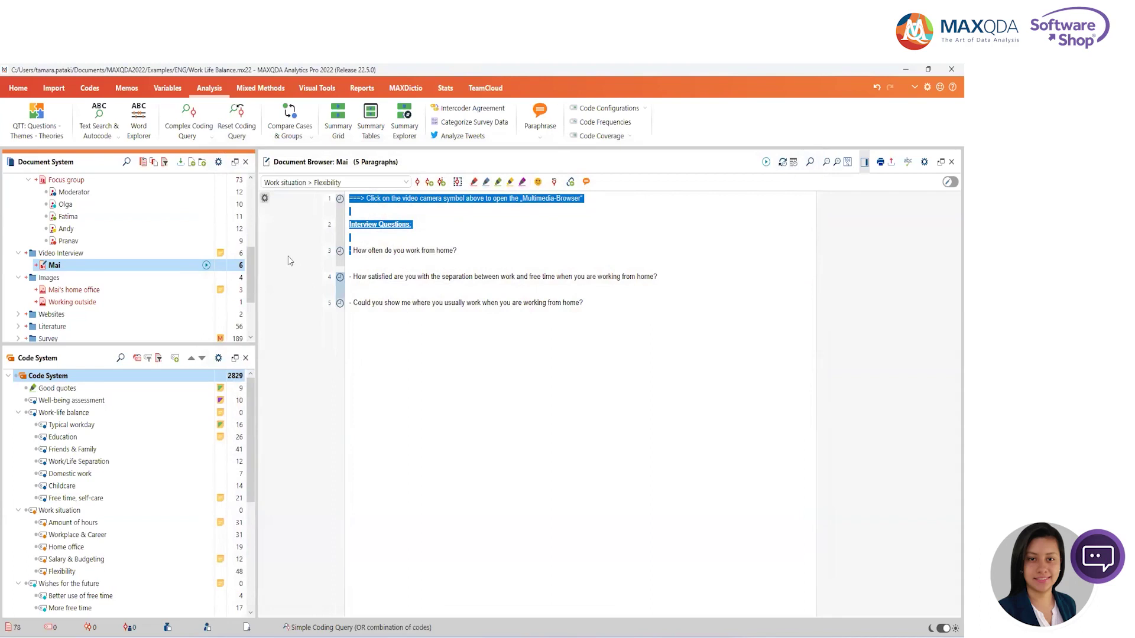
Reopen the first Berlin interview, go back to the beginning of its transcript and display the data import options
scroll(249, 264, "up", 10)
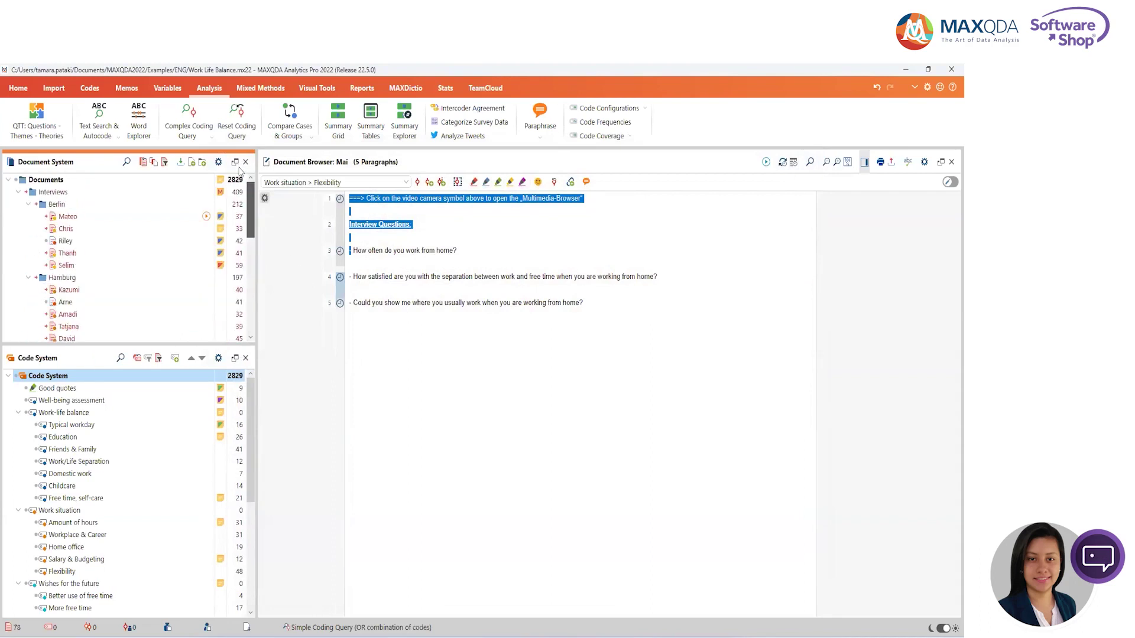
double_click(116, 218)
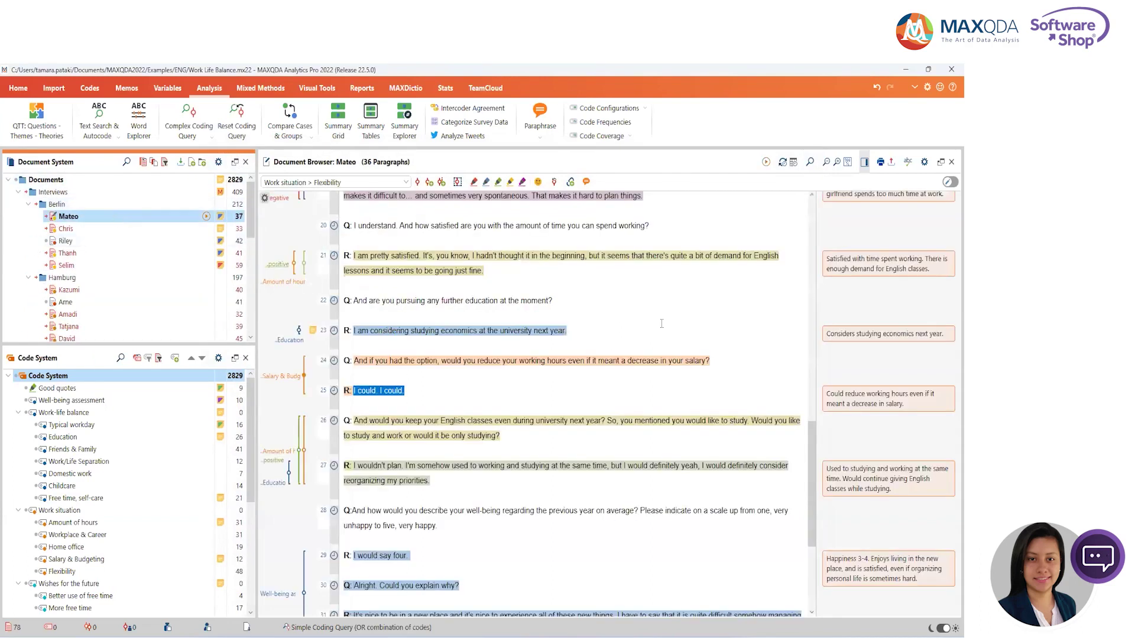
scroll(662, 323, "up", 3)
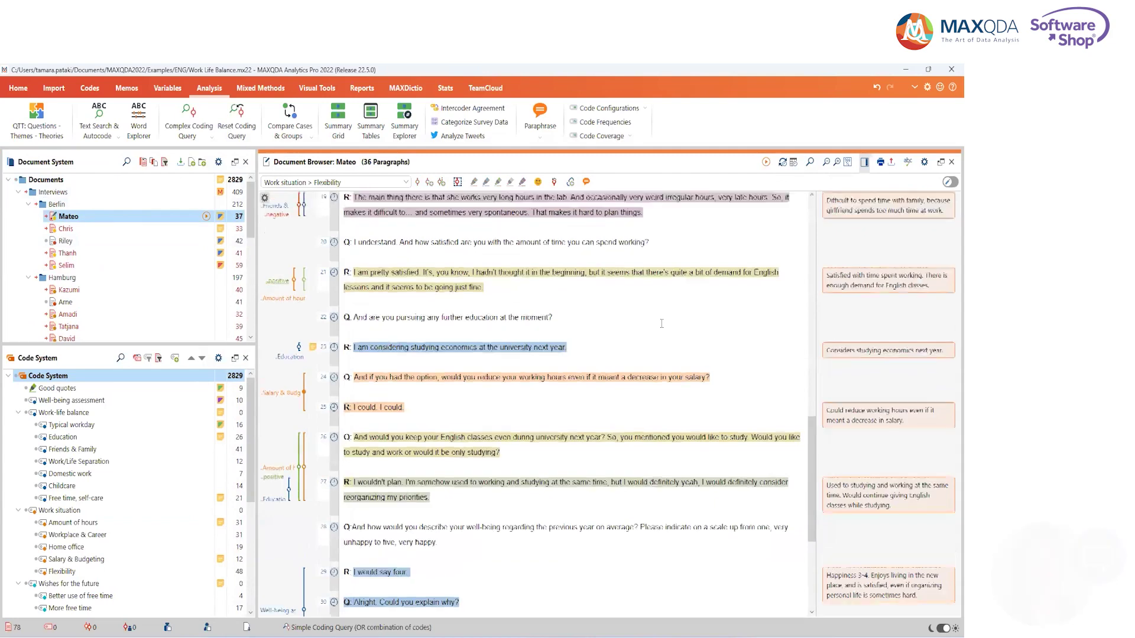
scroll(661, 324, "up", 5)
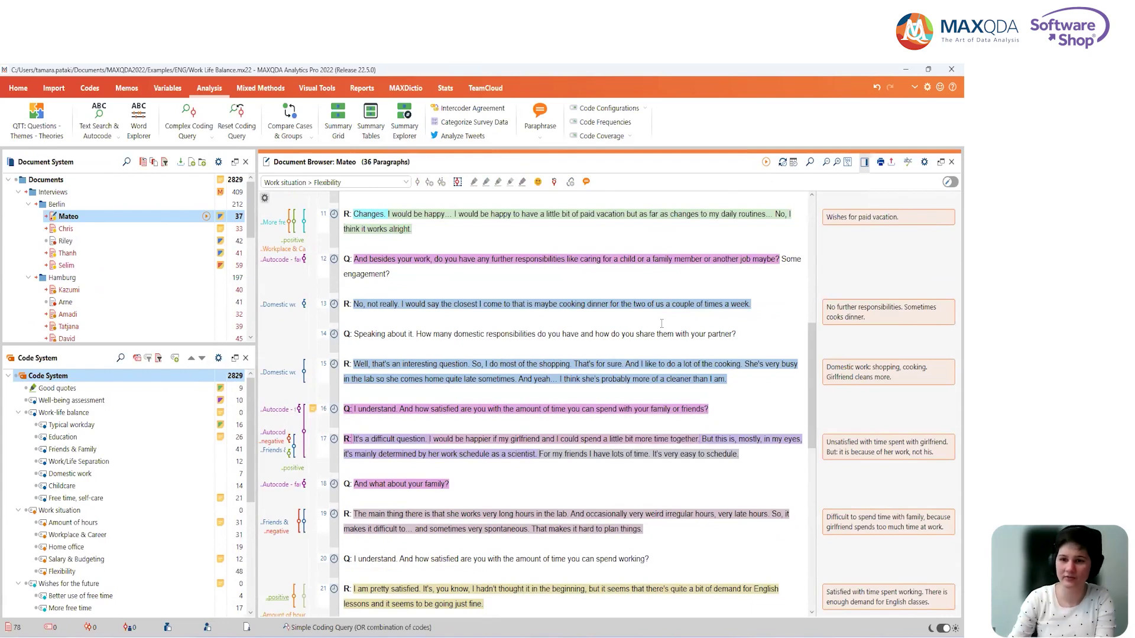
scroll(662, 323, "up", 10)
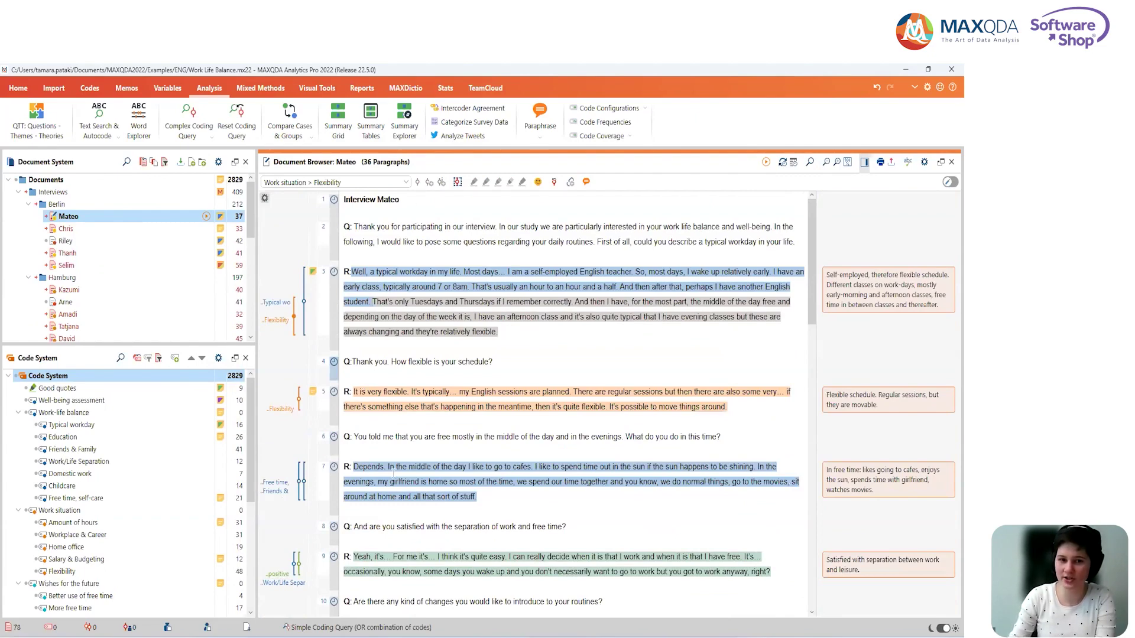
left_click(54, 89)
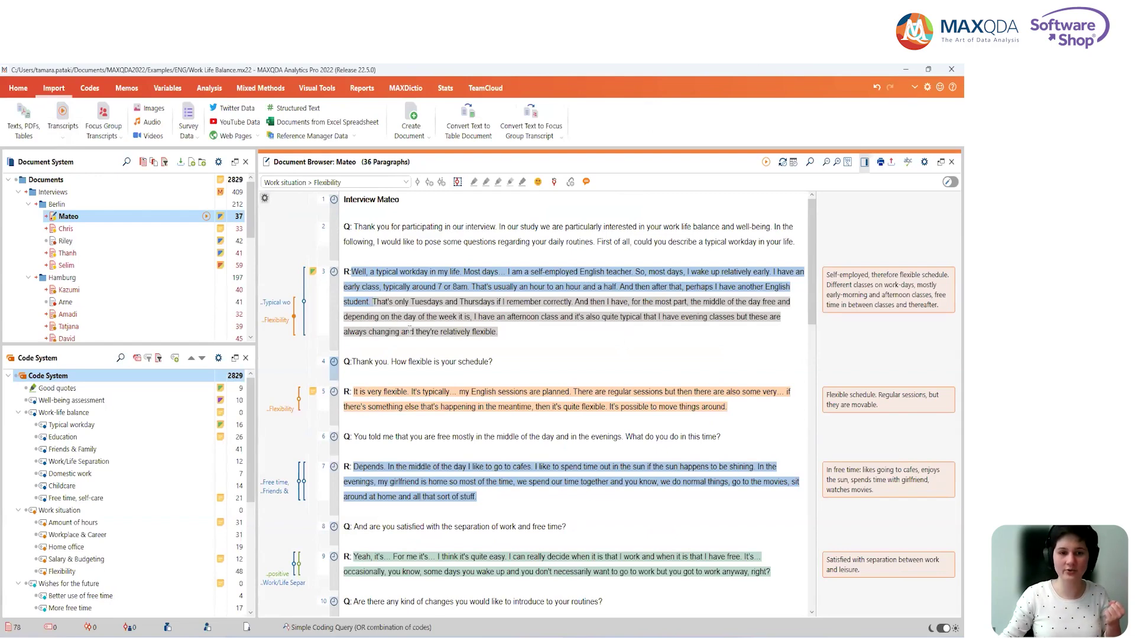
Play the interview audio from the timestamp of paragraph 3, move the Multimedia Browser aside to compare the transcript, and close it
left_click(334, 272)
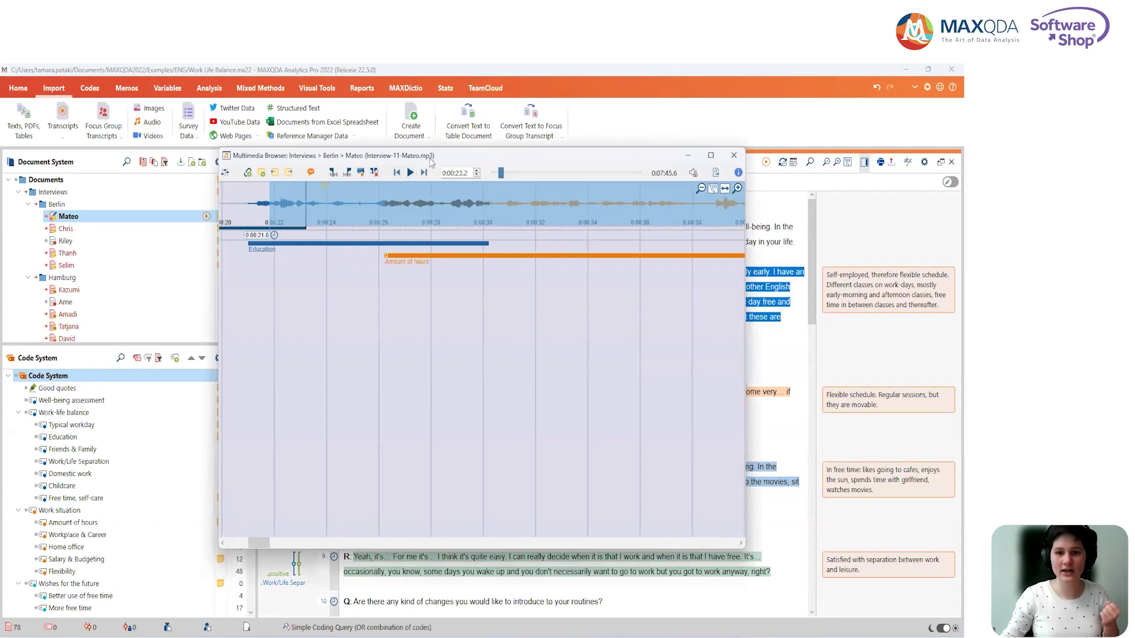
left_click_drag(431, 162, 601, 220)
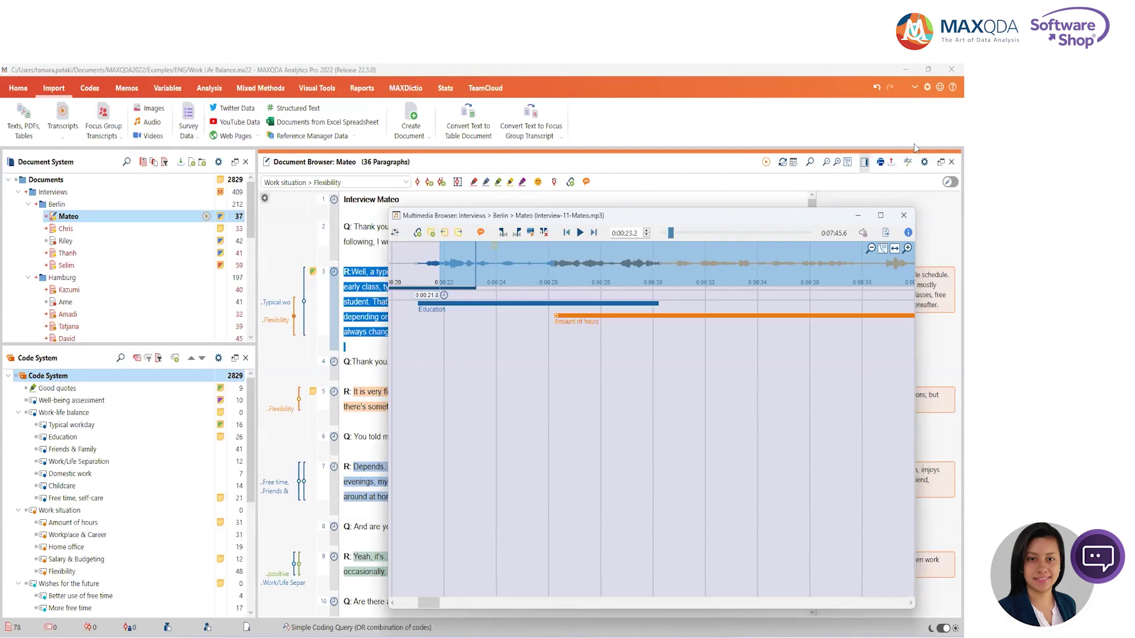
left_click(903, 215)
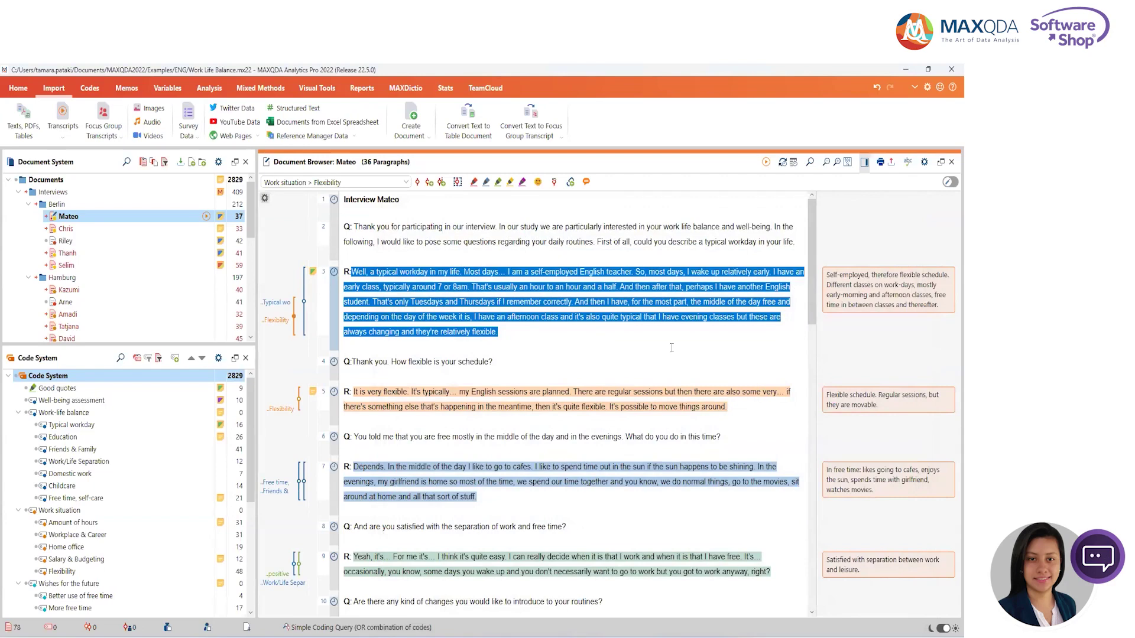
Create three new document groups above the Berlin group within Interviews, keeping their default names
left_click(58, 207)
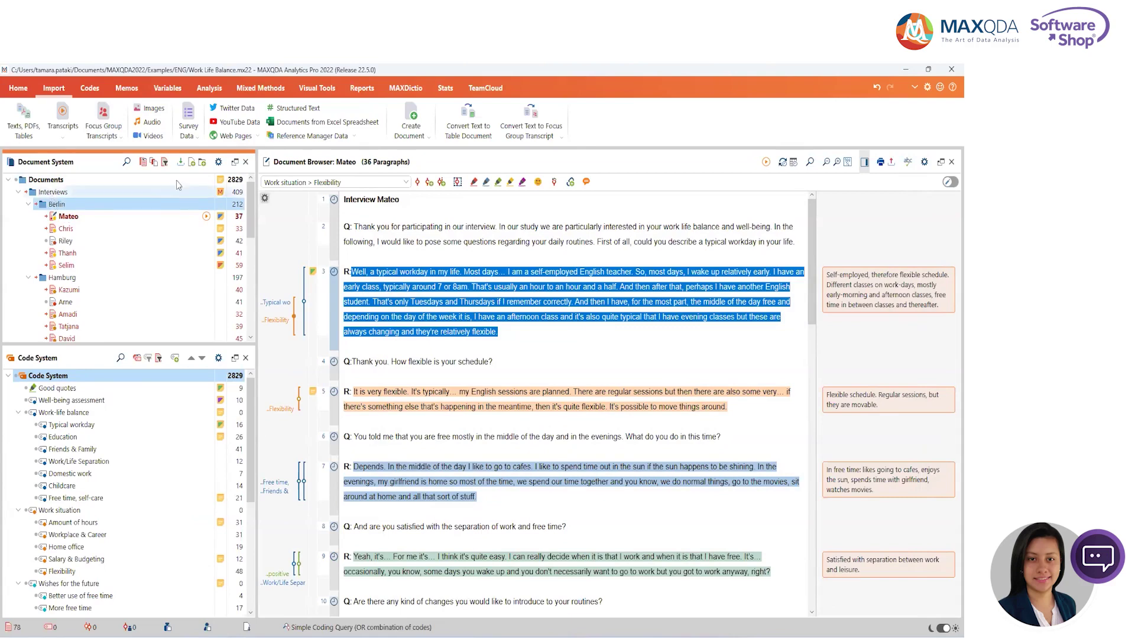
left_click(202, 166)
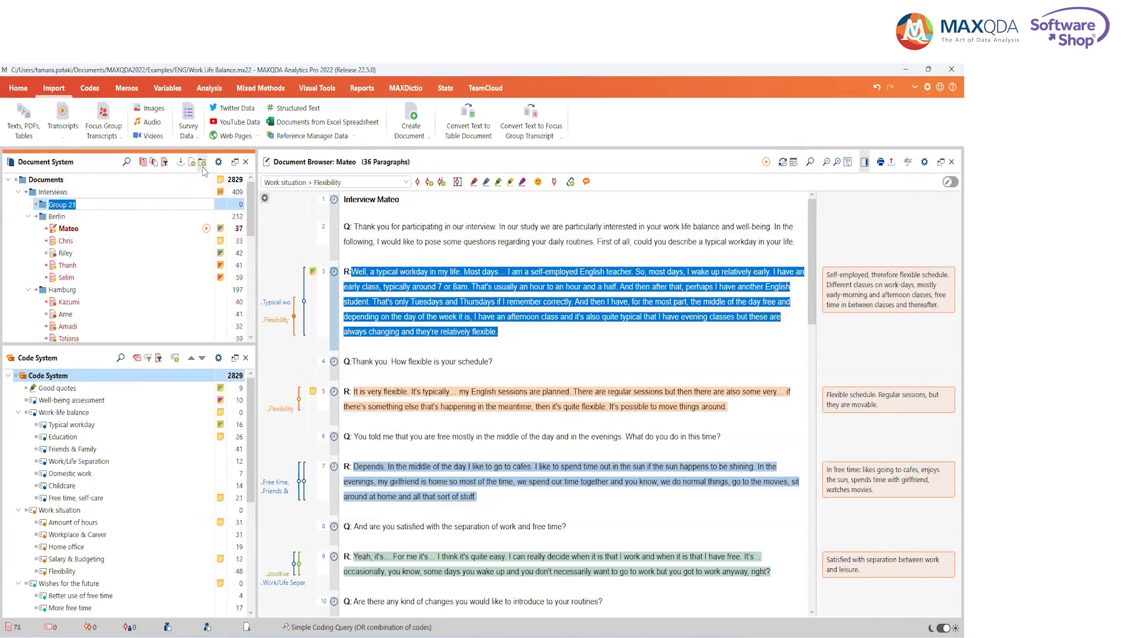
key("Return")
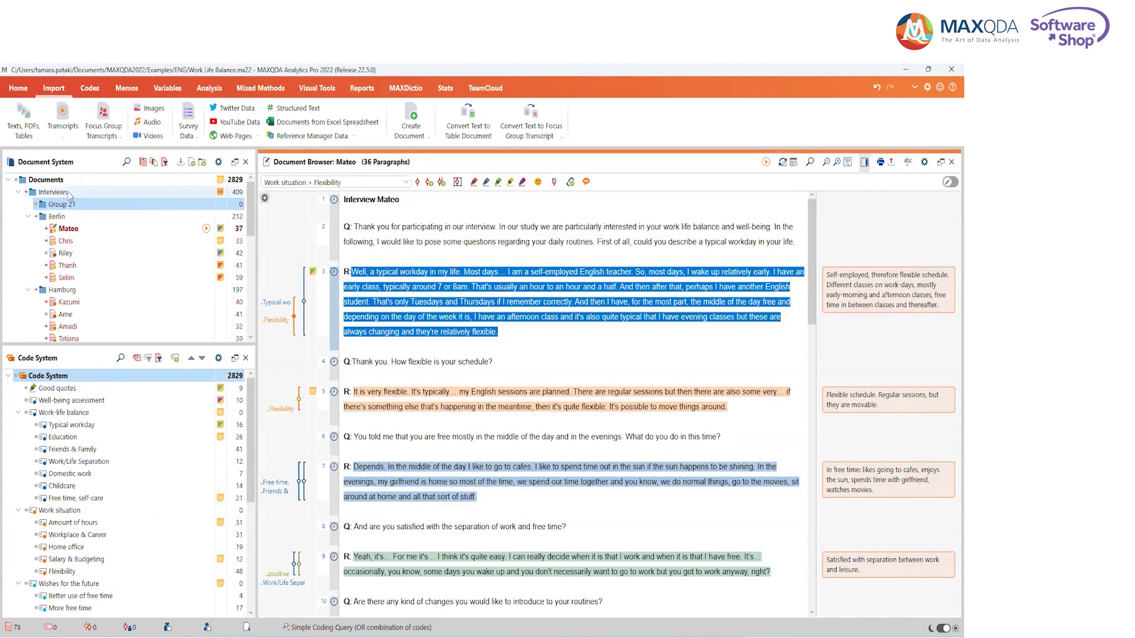
key("F2")
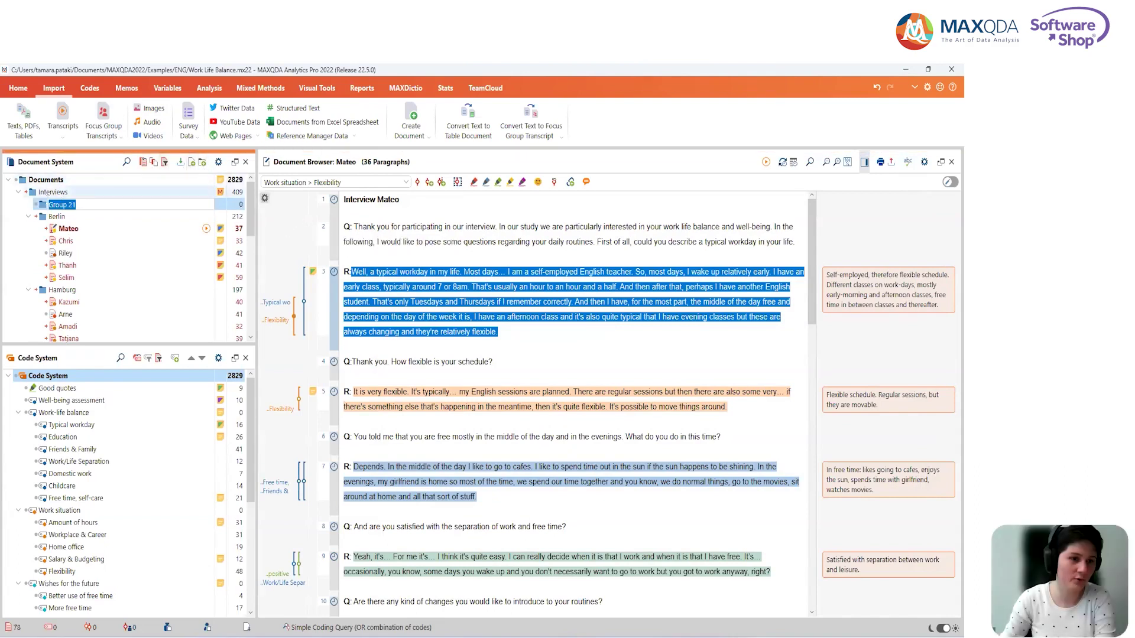
key("Return")
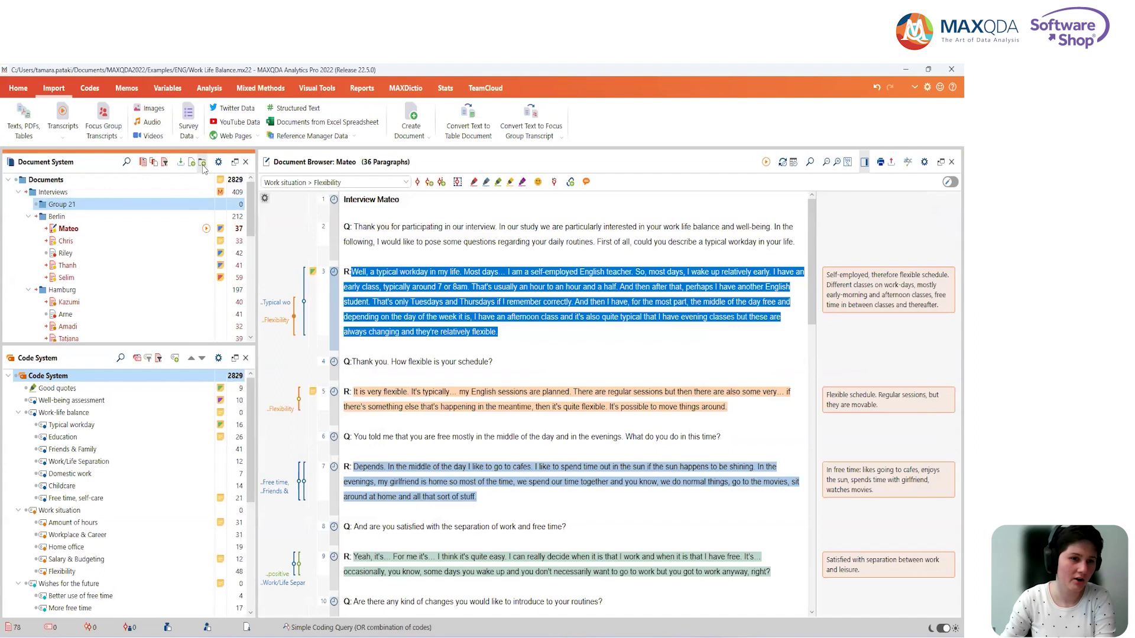
left_click(203, 168)
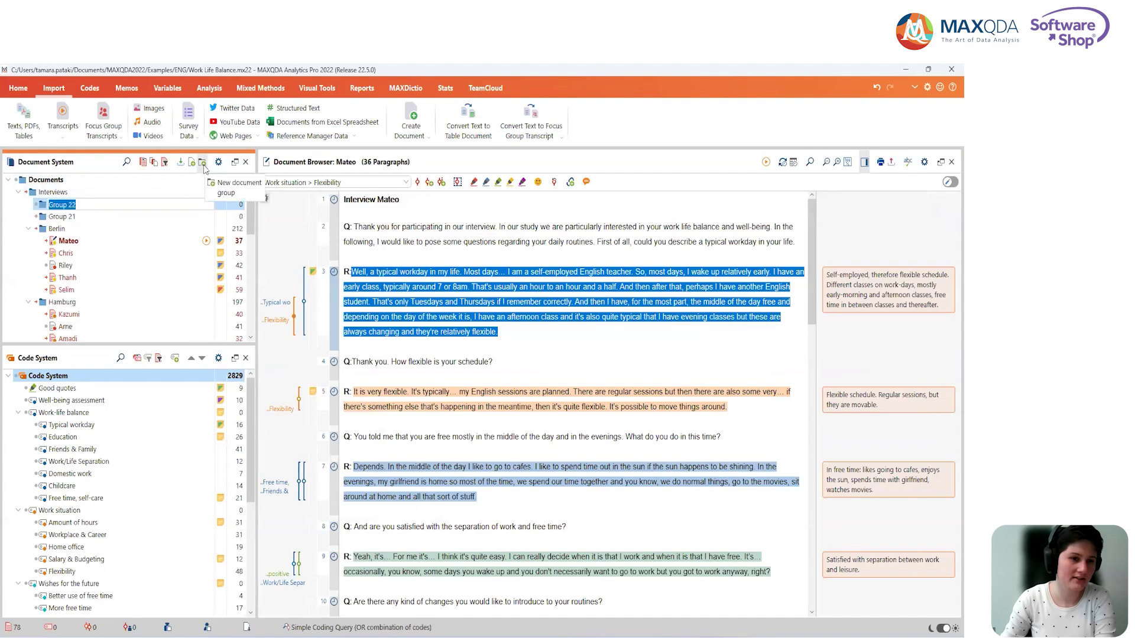
key("Return")
left_click(202, 164)
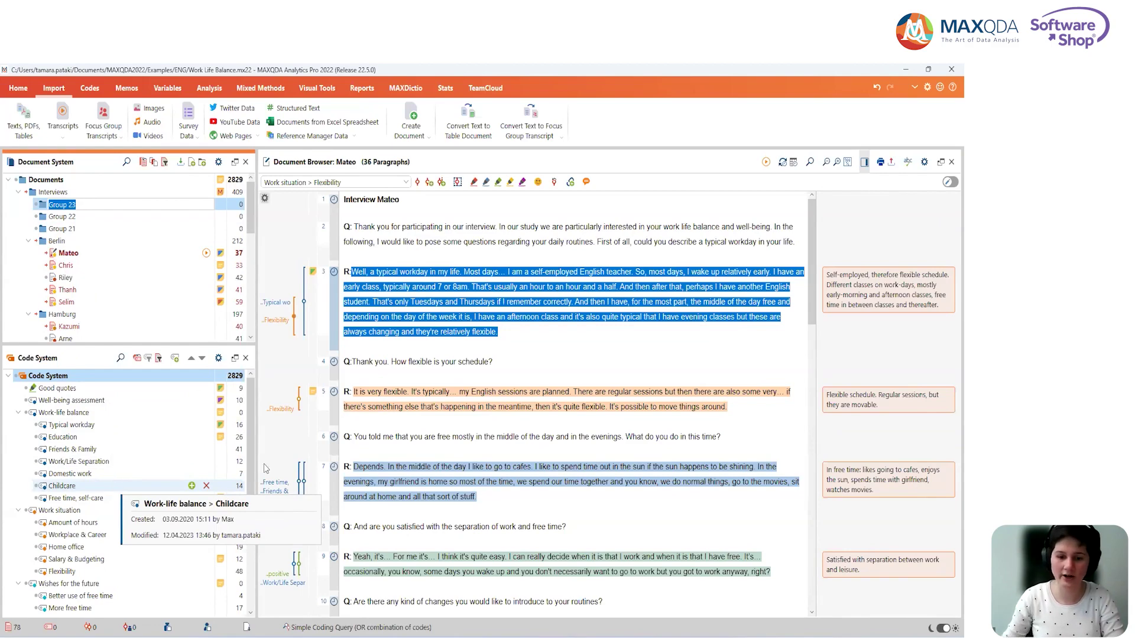
key("Return")
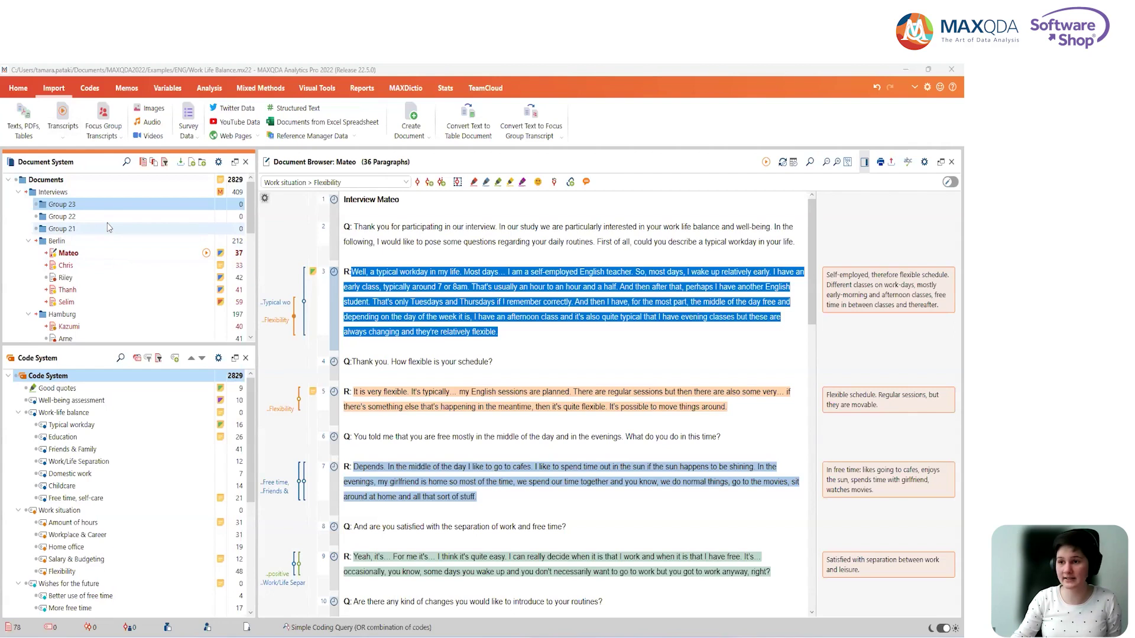
Switch to the browser and examine the importable file formats and limits on the MAXQDA 2022 manual's Limitations and Technical Information page
scroll(95, 272, "down", 10)
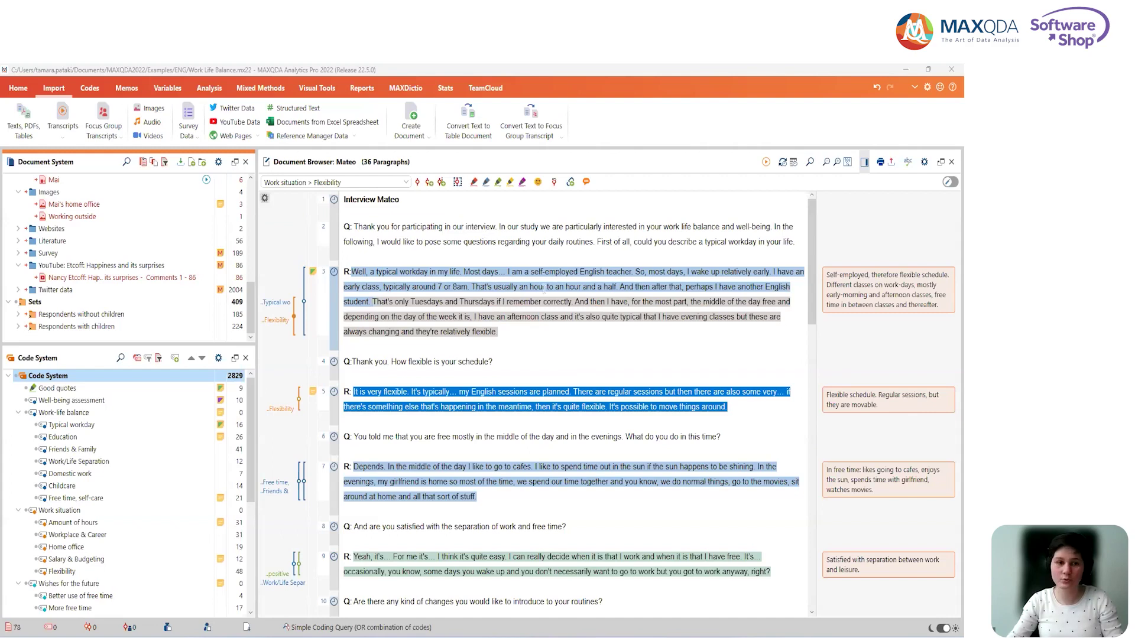
left_click(73, 141)
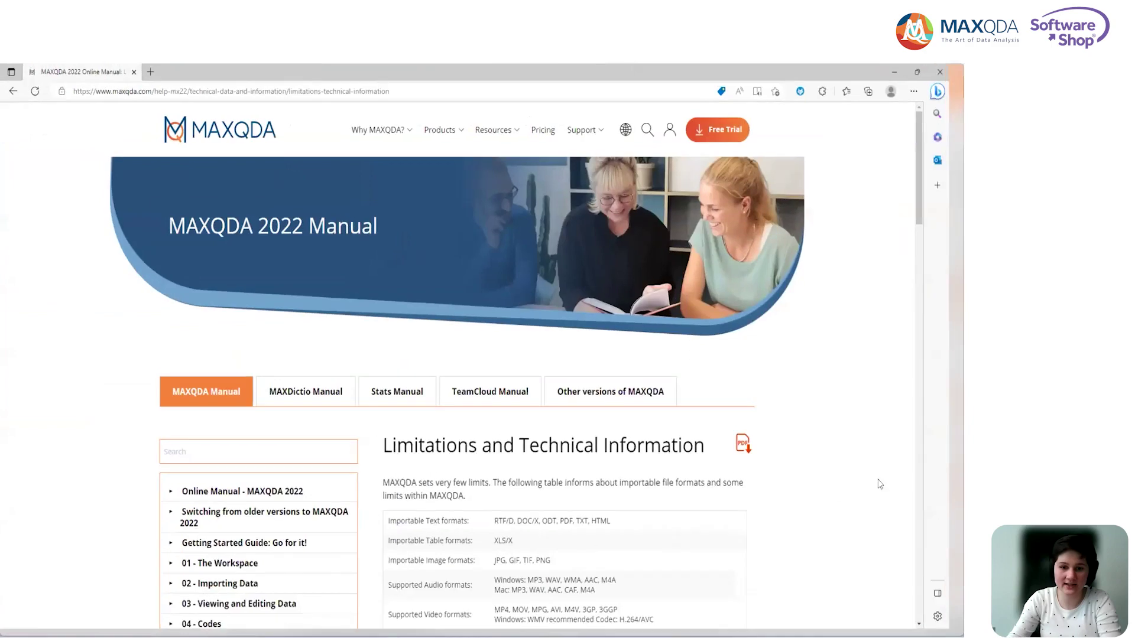
scroll(821, 489, "down", 4)
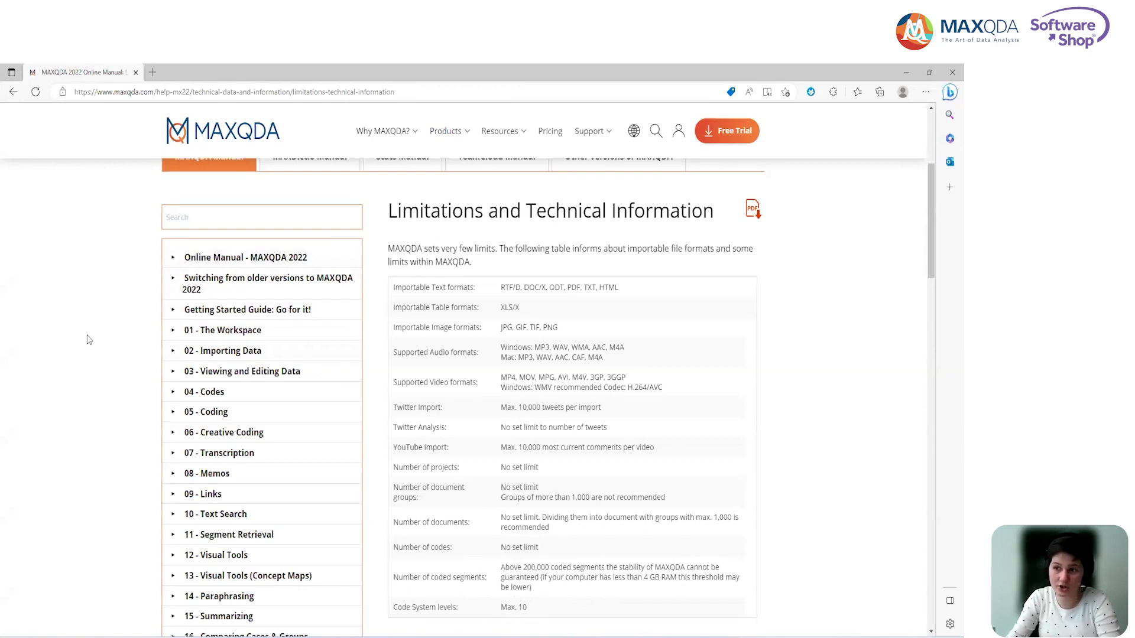
Open the manual's Importing Data chapter and examine the table of supported data types
left_click(228, 349)
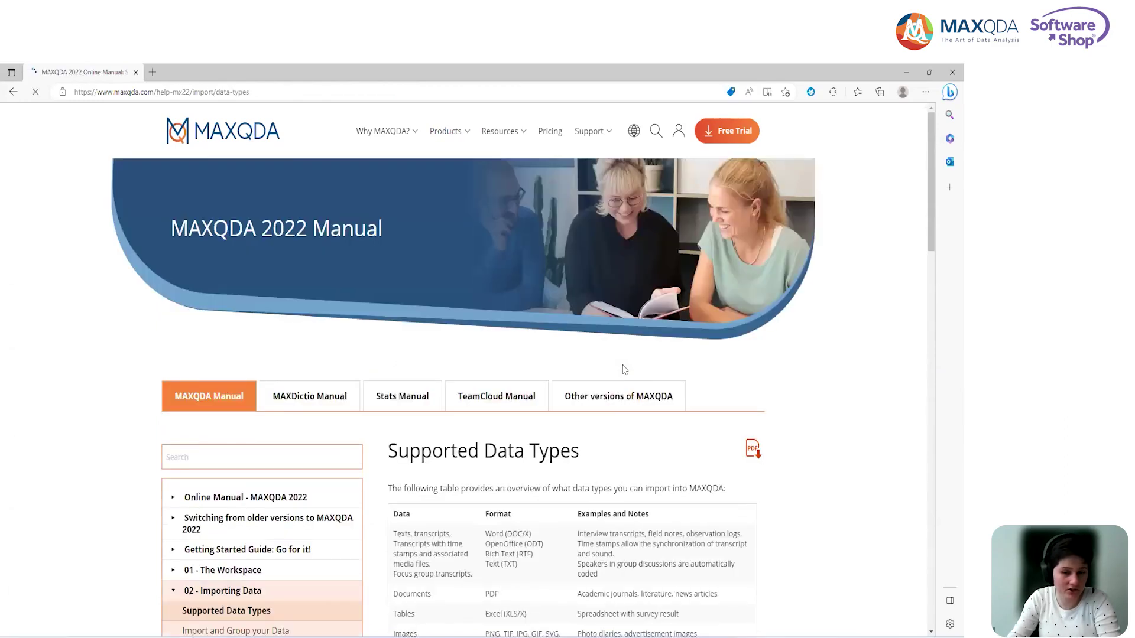
scroll(625, 370, "down", 4)
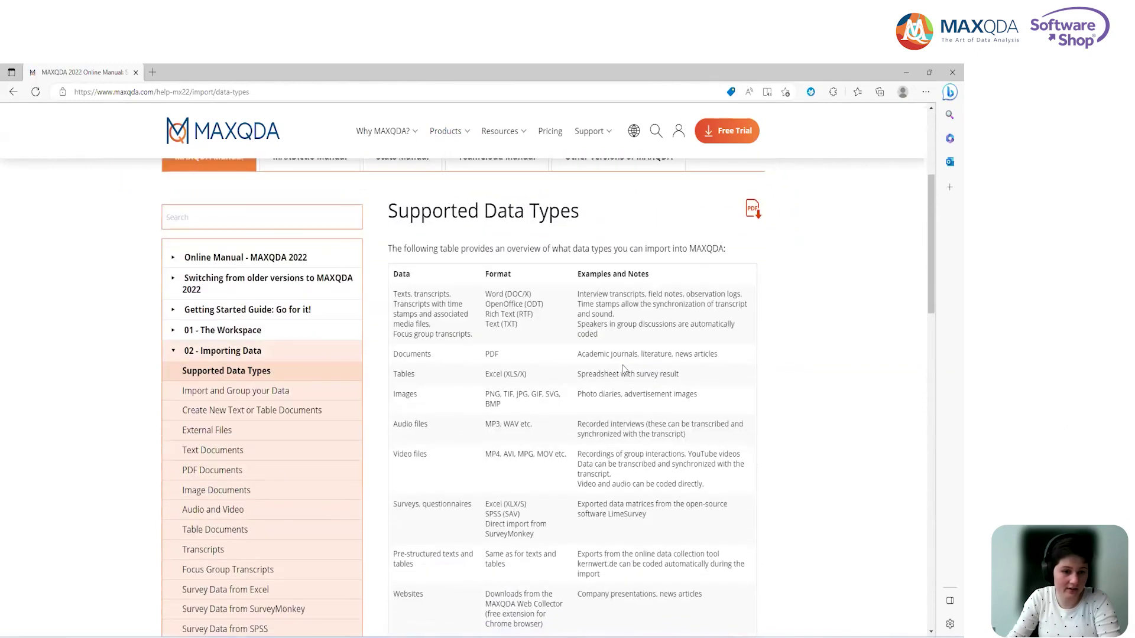
scroll(622, 368, "down", 3)
Open the manual's Transcripts page and highlight the example transcript and the #00:00:10.5# timestamp at the end of its first paragraph
left_click(216, 391)
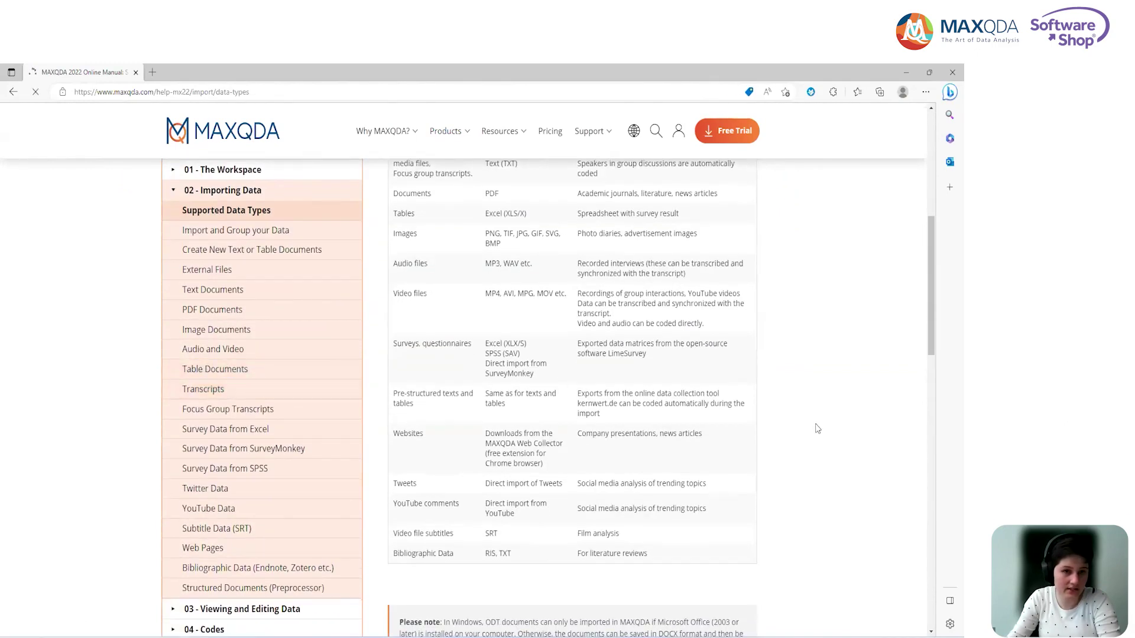
scroll(817, 427, "down", 6)
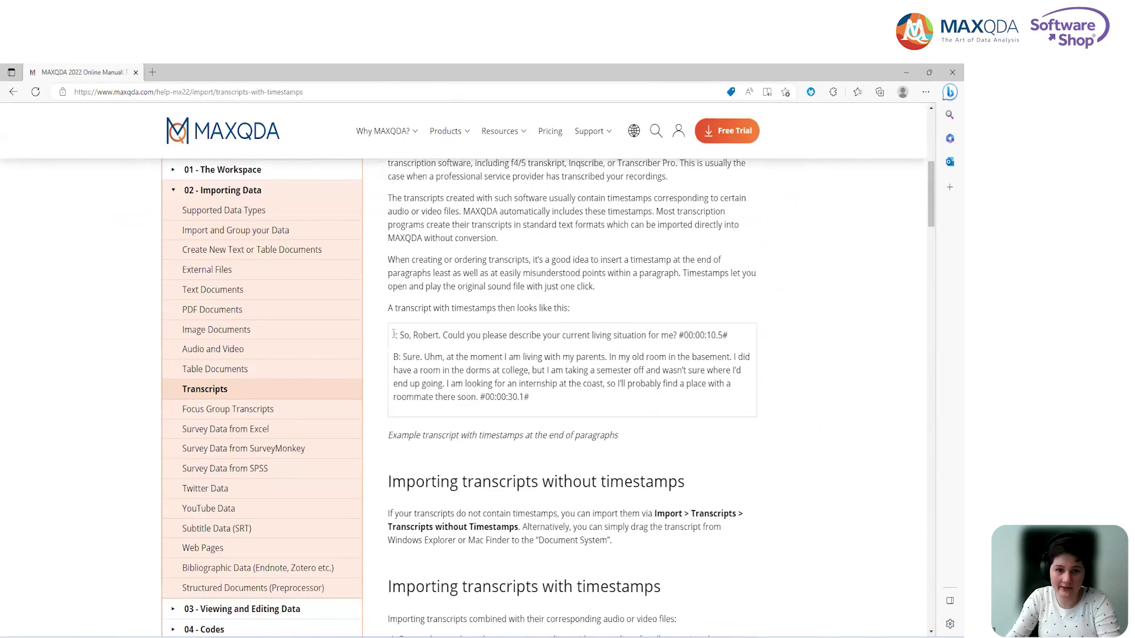
left_click_drag(491, 357, 579, 404)
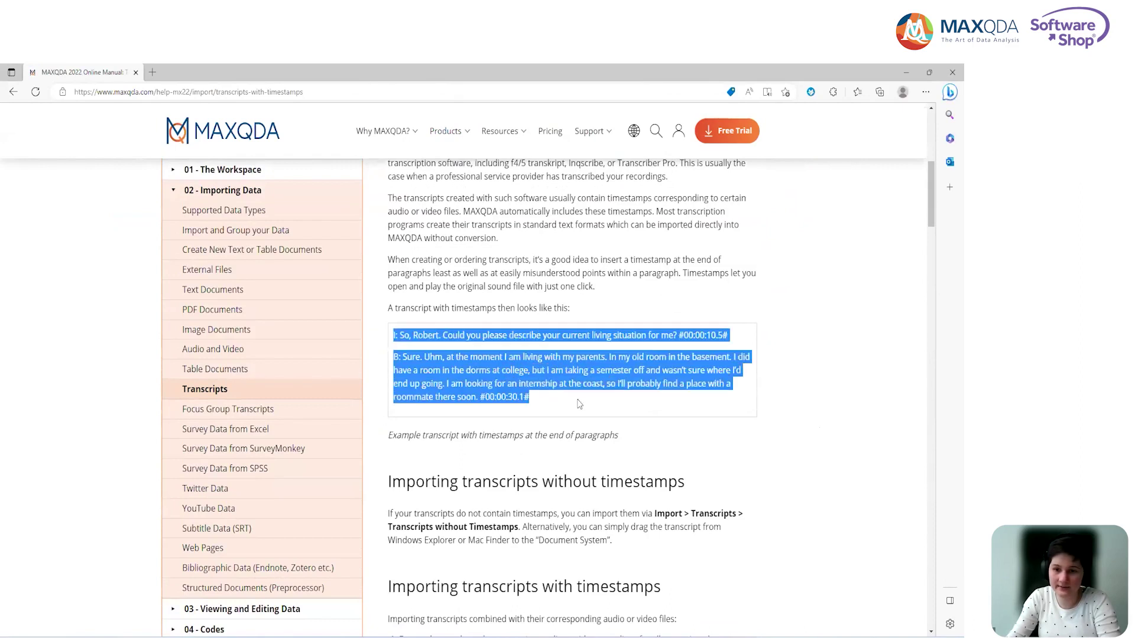
left_click(797, 415)
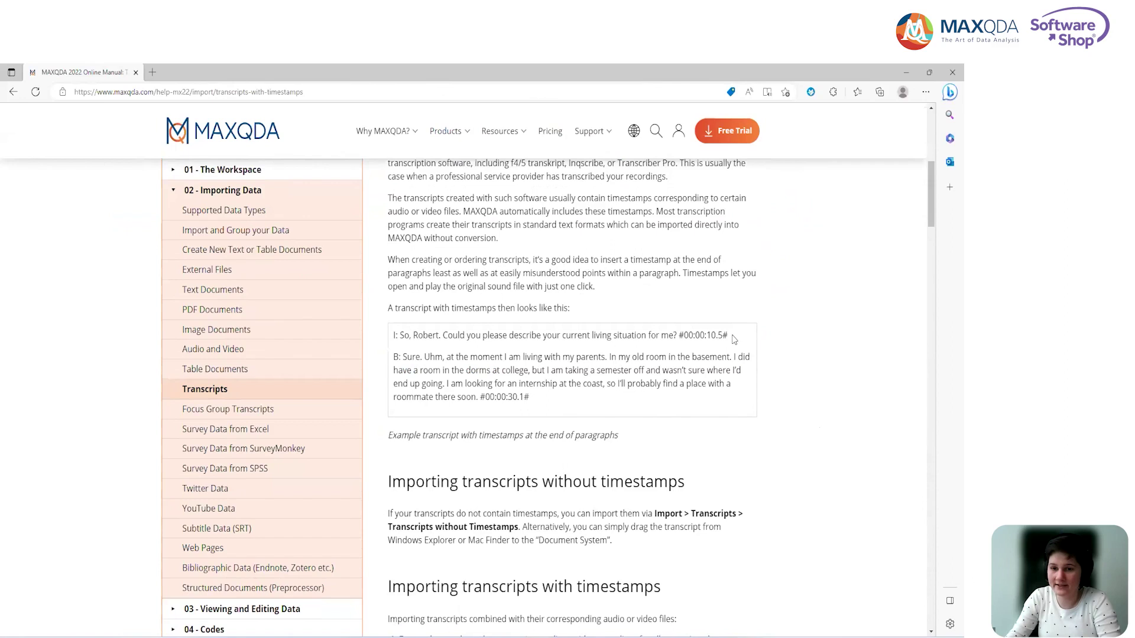
left_click_drag(733, 340, 678, 336)
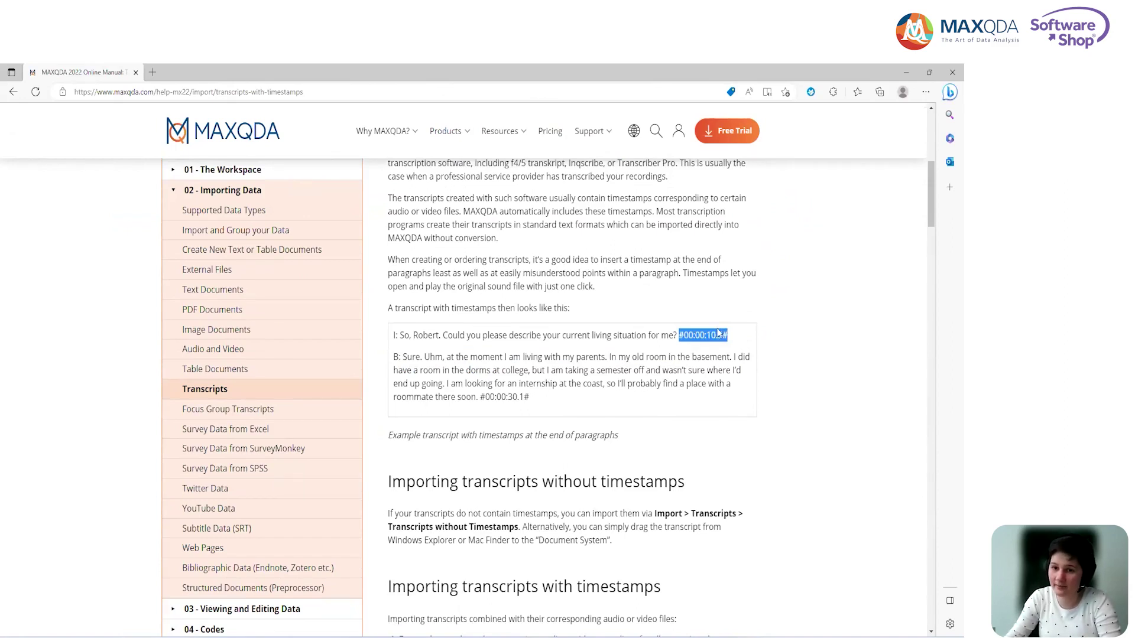
left_click(848, 439)
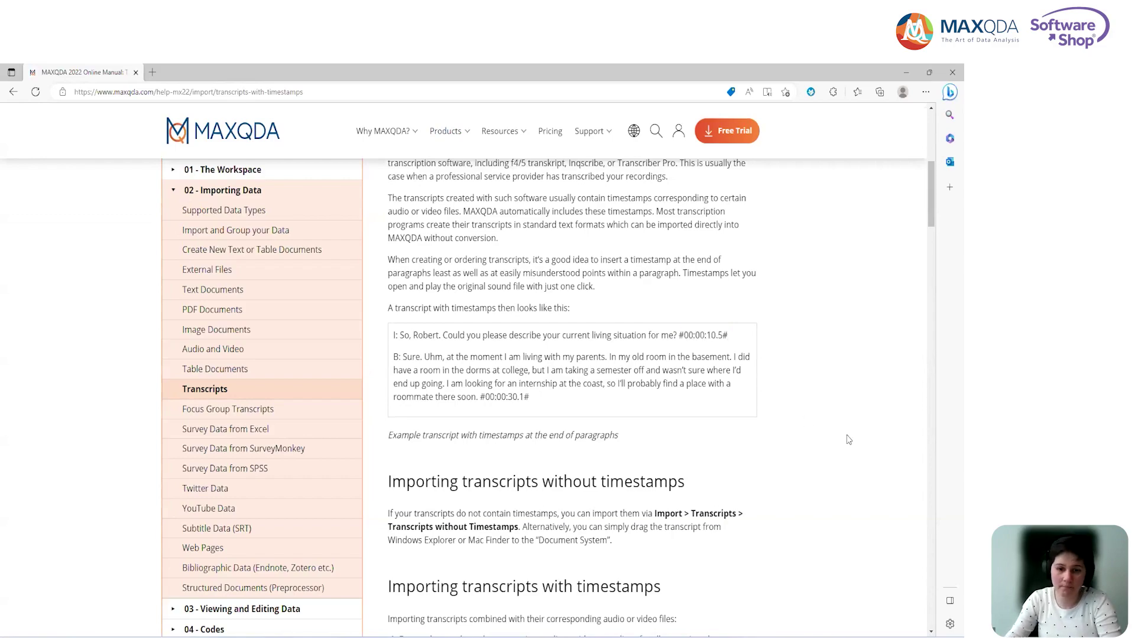
Look through the Transcripts page's import instructions for transcription services and examine the table of supported timestamp formats
scroll(848, 440, "down", 10)
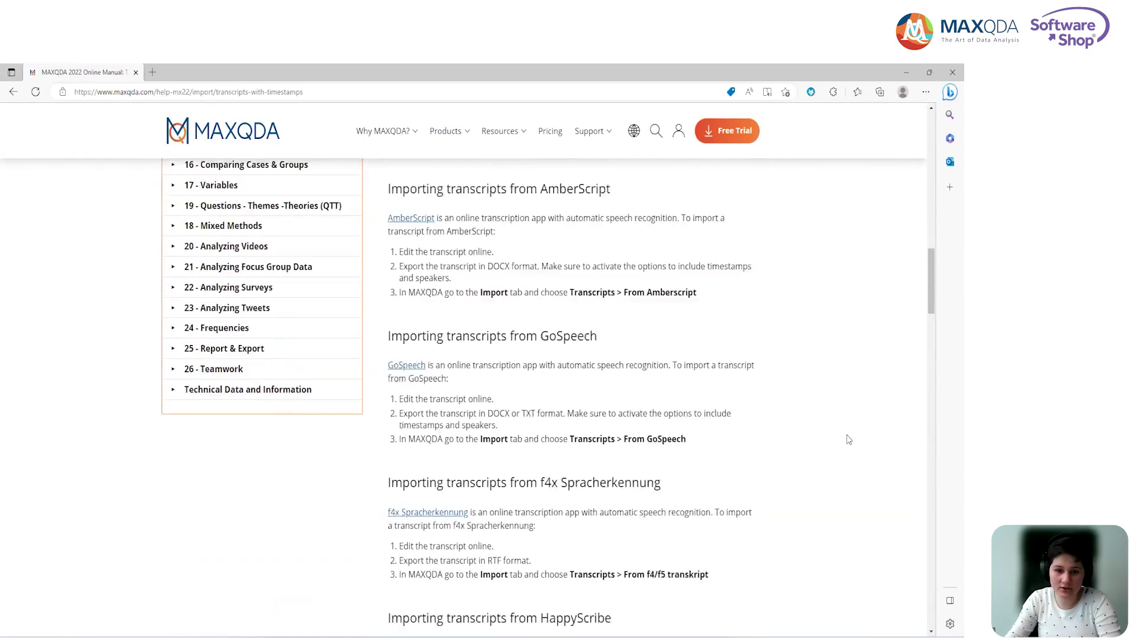
scroll(847, 440, "down", 15)
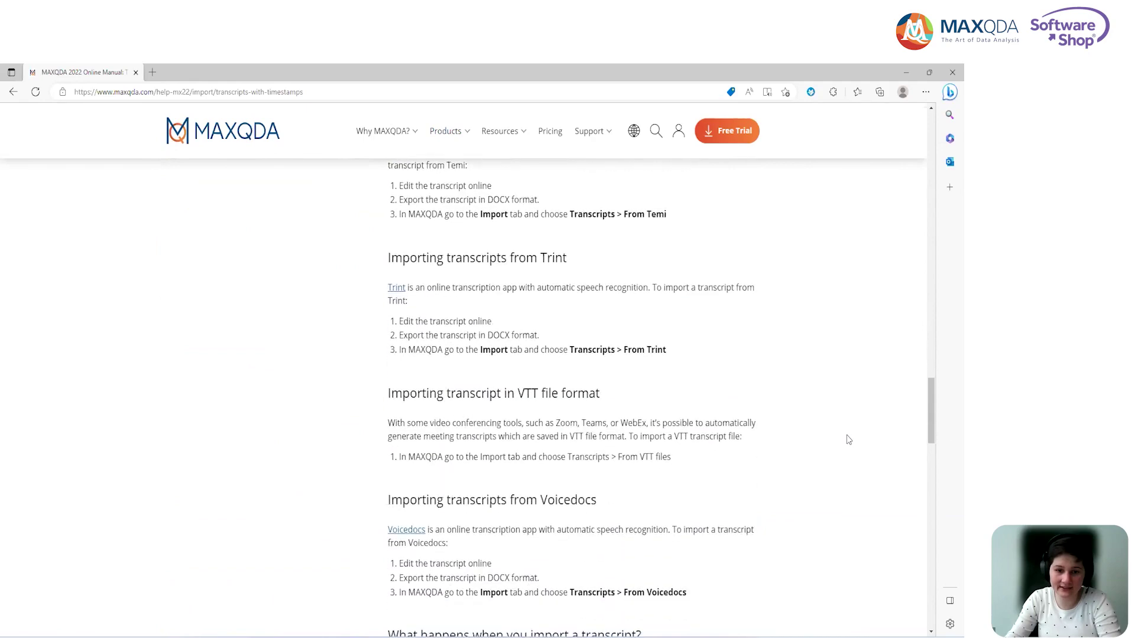
scroll(848, 440, "down", 15)
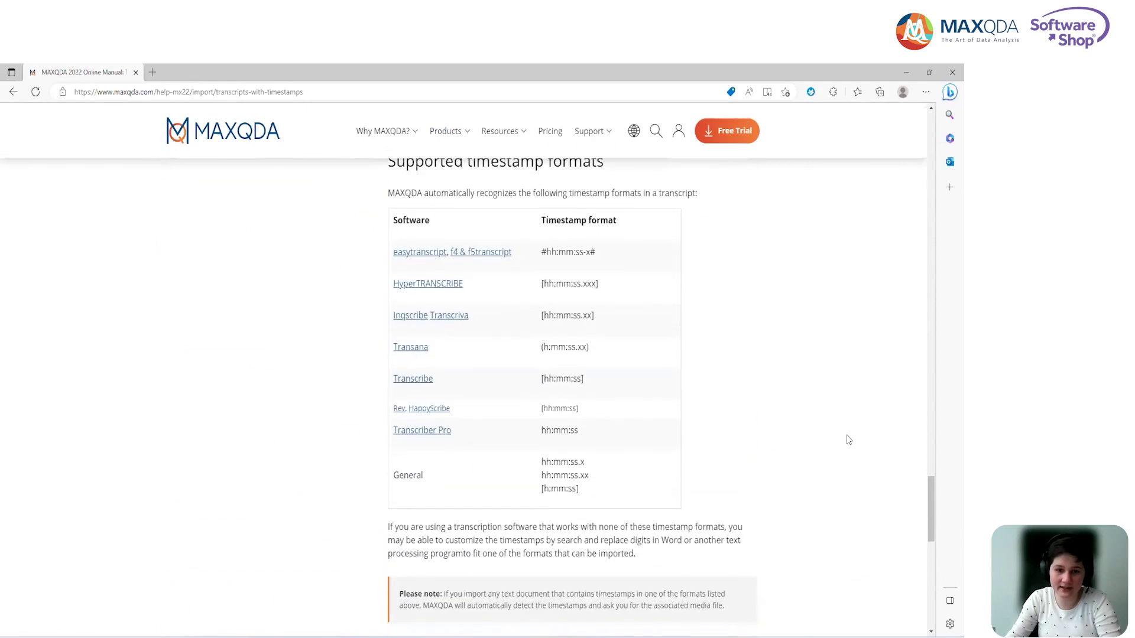
scroll(848, 440, "up", 1)
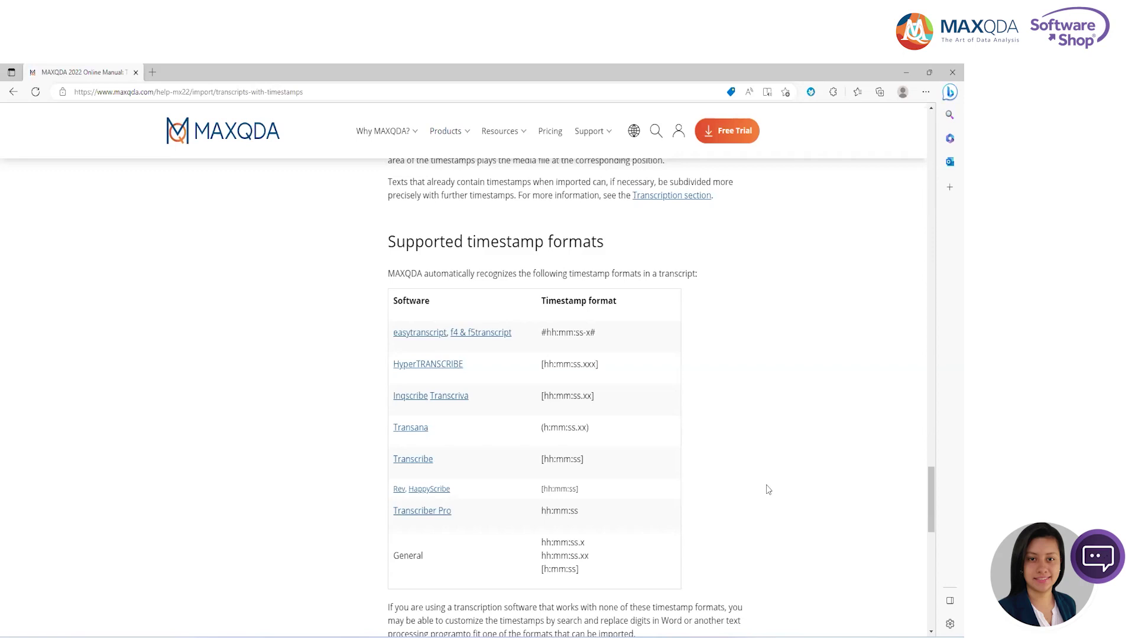
Return to MAXQDA and highlight the coded segment in paragraph 7 of the open interview
left_click(904, 70)
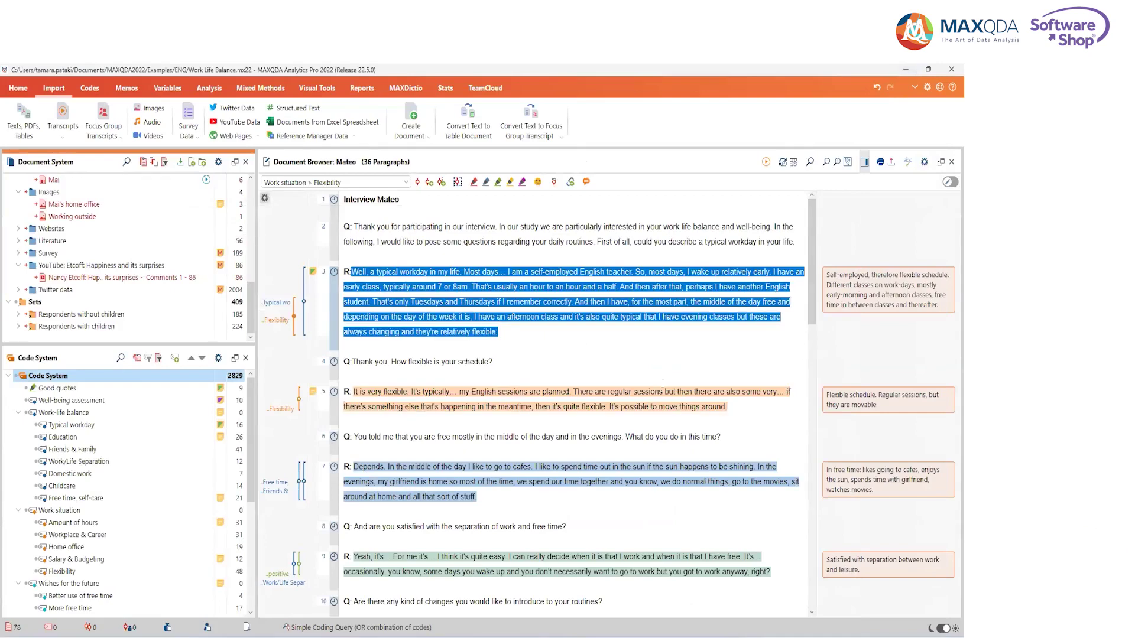
left_click(651, 437)
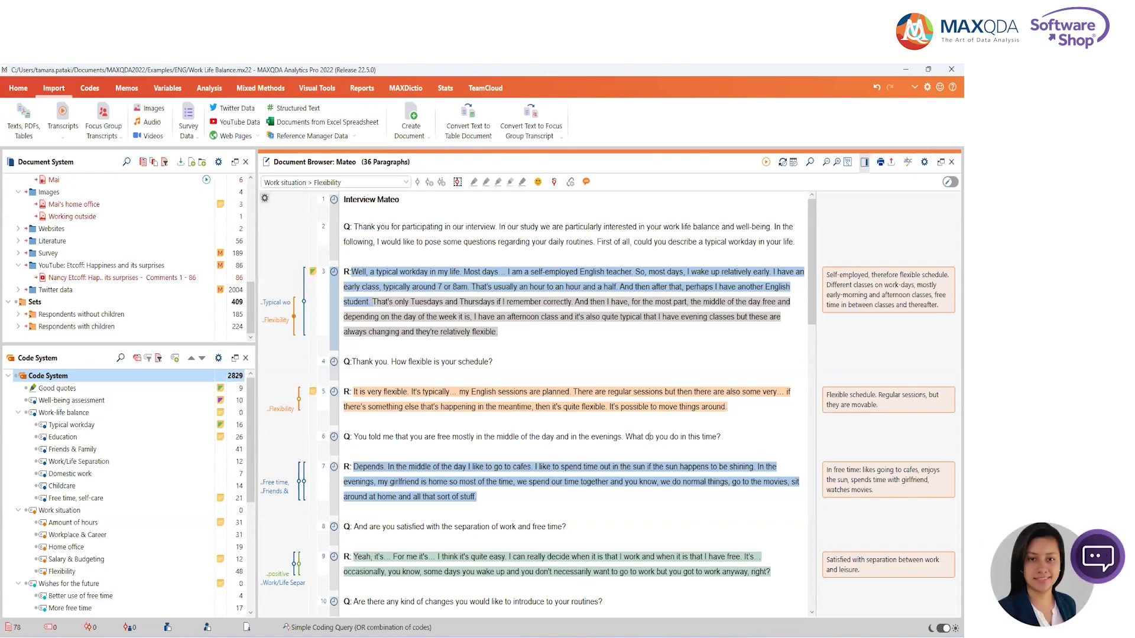
left_click(301, 482)
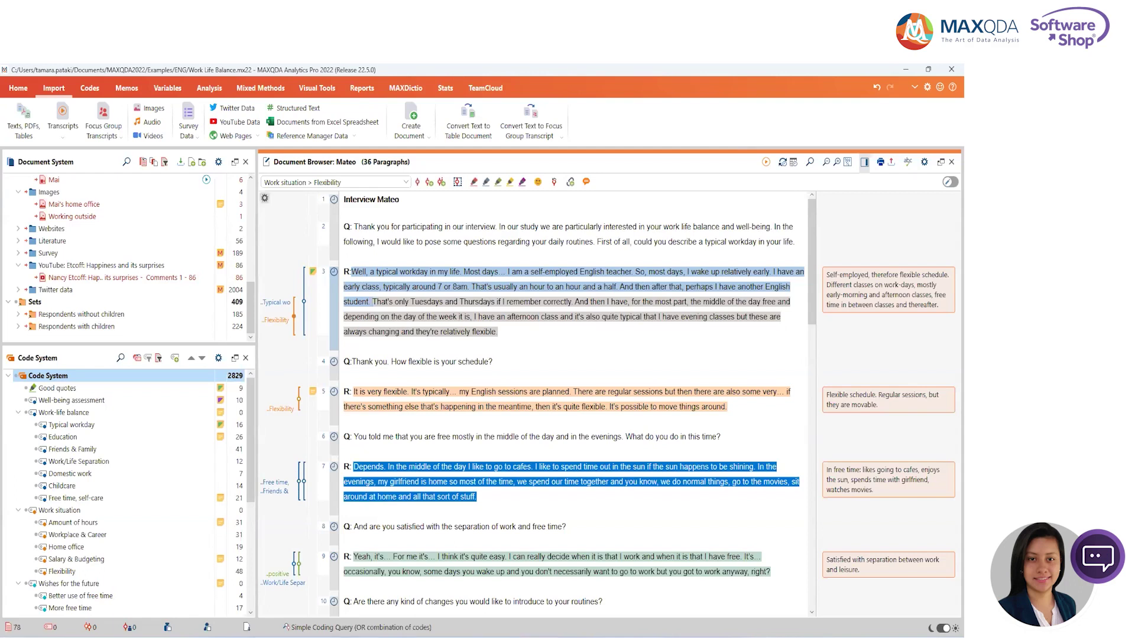